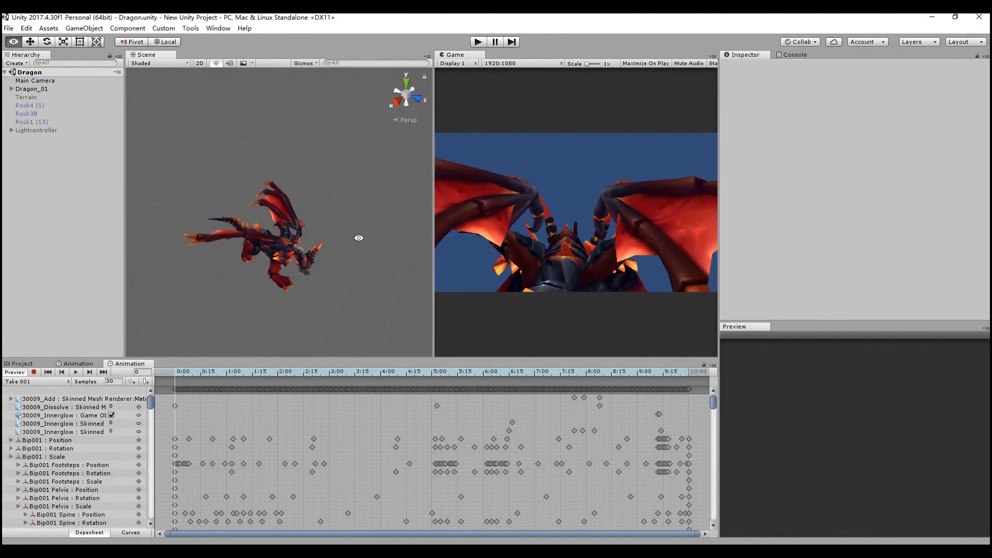
# Orbit around Dragon_01 and scrub its animation to preview the dragon's poses.
pyautogui.moveTo(359, 238)
pyautogui.keyDown('alt'); pyautogui.mouseDown()
pyautogui.moveTo(280, 259)
pyautogui.moveTo(359, 167)
pyautogui.moveTo(319, 218)
pyautogui.mouseUp(); pyautogui.keyUp('alt')
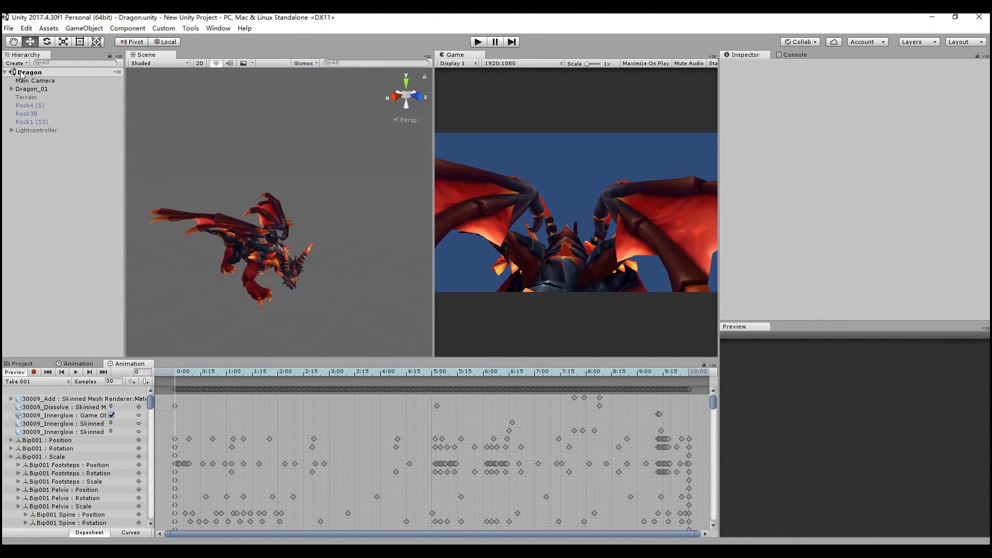
pyautogui.click(43, 89)
pyautogui.keyDown('alt'); pyautogui.moveTo(182, 155); pyautogui.dragTo(248, 160); pyautogui.keyUp('alt')
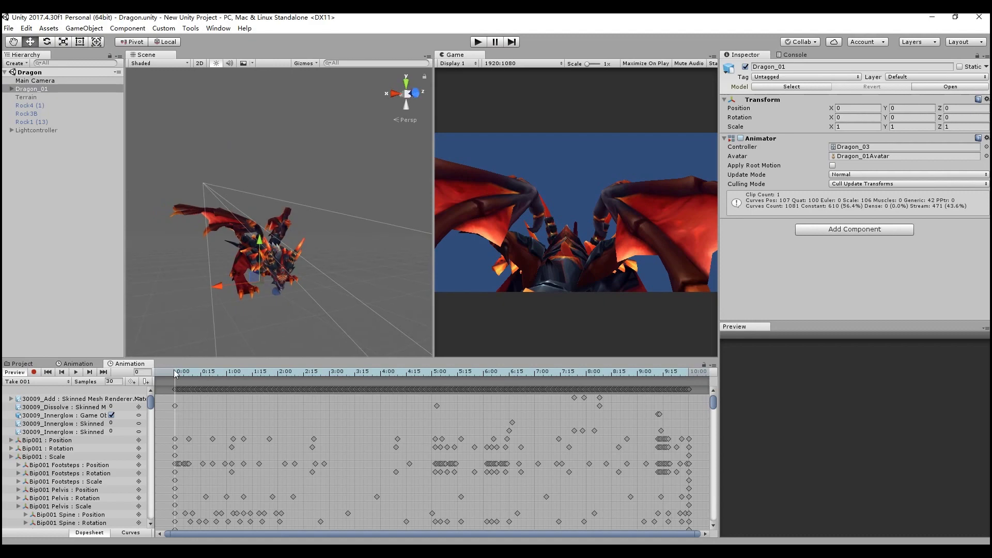
pyautogui.moveTo(175, 373)
pyautogui.mouseDown()
pyautogui.moveTo(363, 374)
pyautogui.moveTo(558, 358)
pyautogui.moveTo(692, 366)
pyautogui.moveTo(209, 309)
pyautogui.mouseUp()
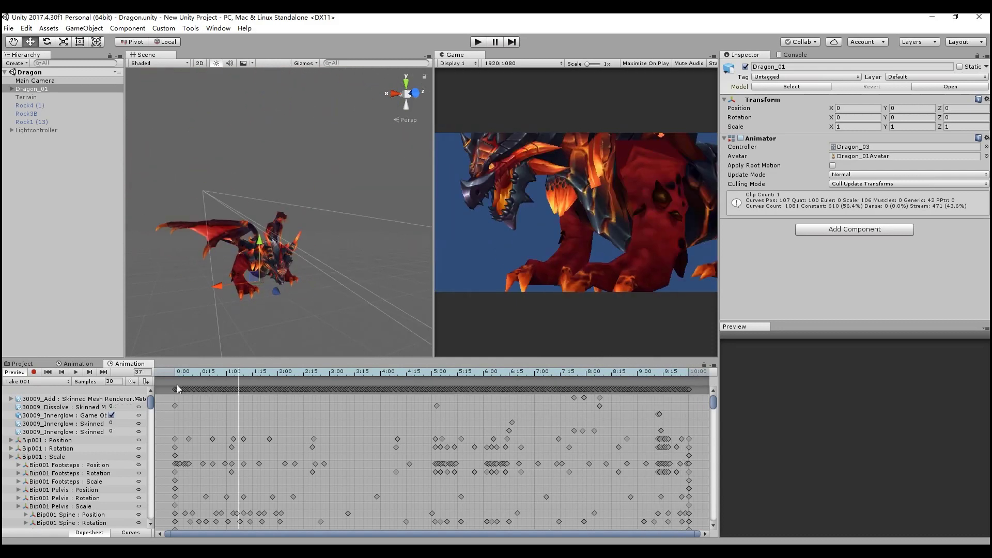
pyautogui.keyDown('alt'); pyautogui.moveTo(281, 161); pyautogui.dragTo(389, 202); pyautogui.keyUp('alt')
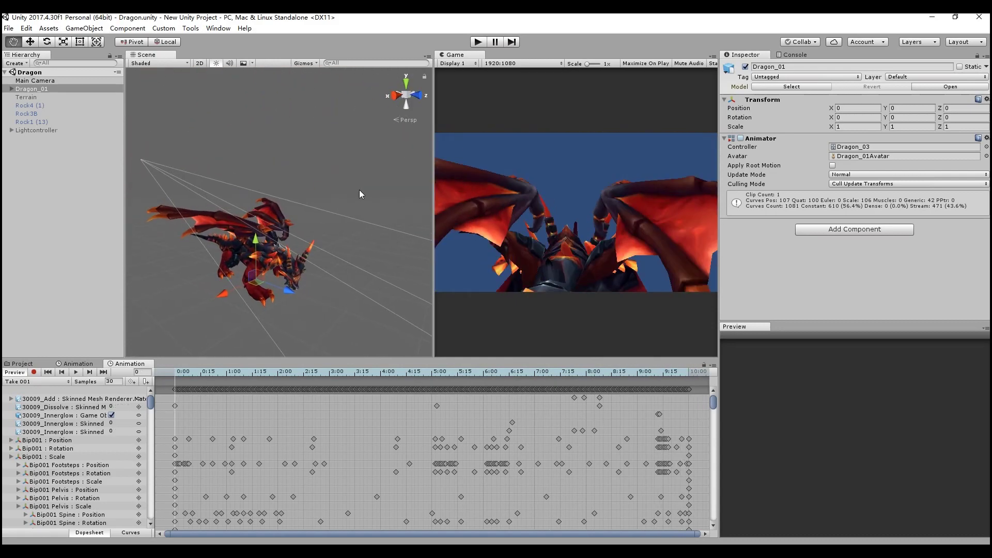
pyautogui.click(73, 189)
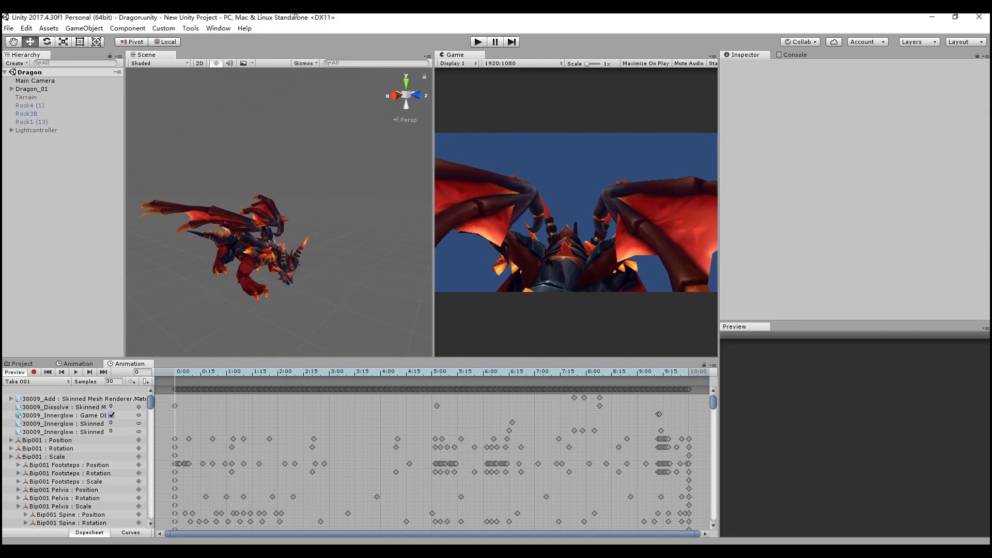
# Set the Lighting skybox material to Day Sun Low Autumnal and check the sunset sky.
pyautogui.click(218, 29)
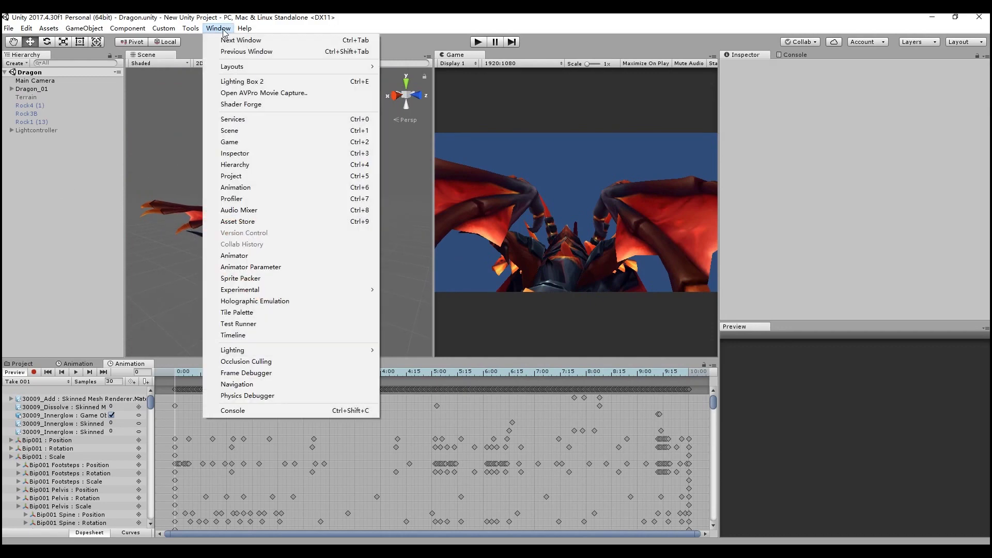
pyautogui.moveTo(351, 350)
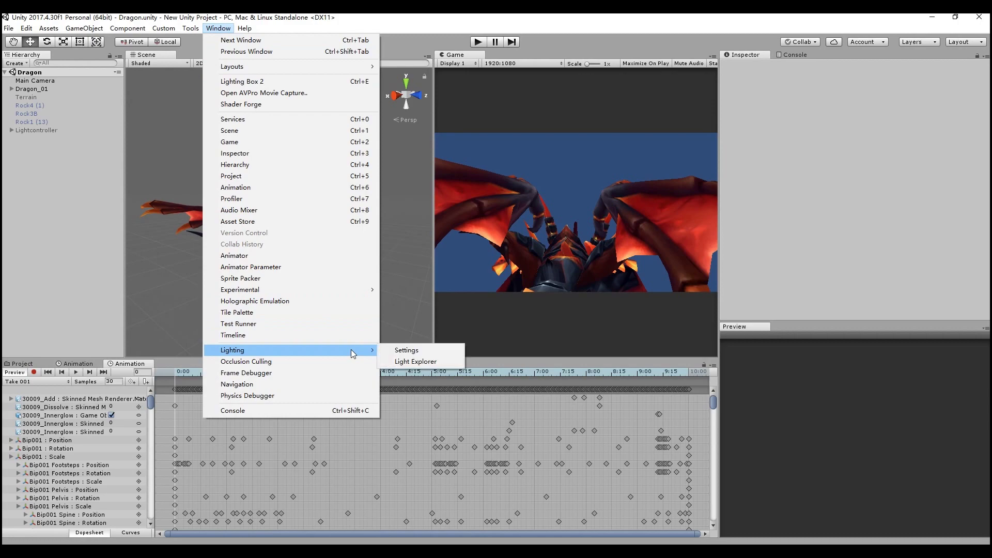
pyautogui.click(395, 352)
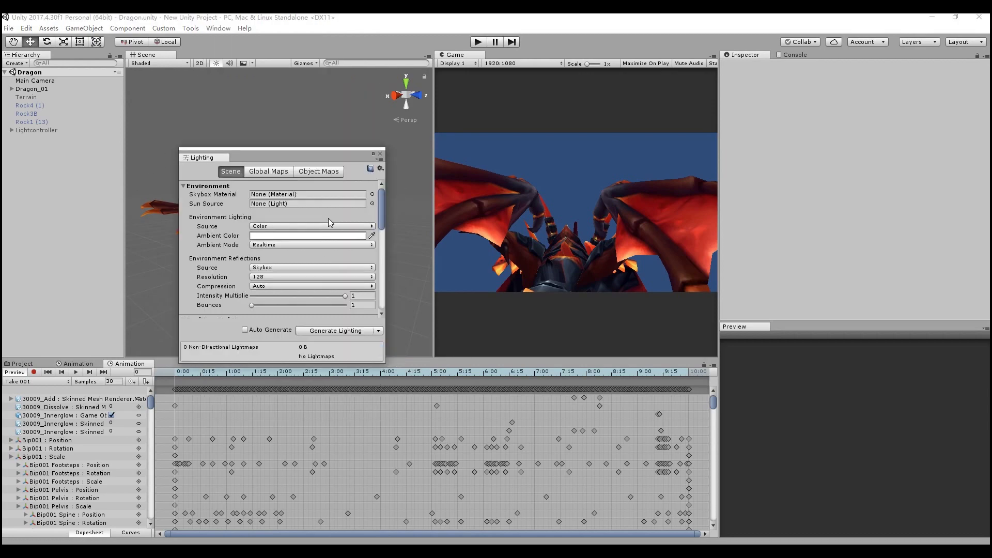
pyautogui.click(372, 195)
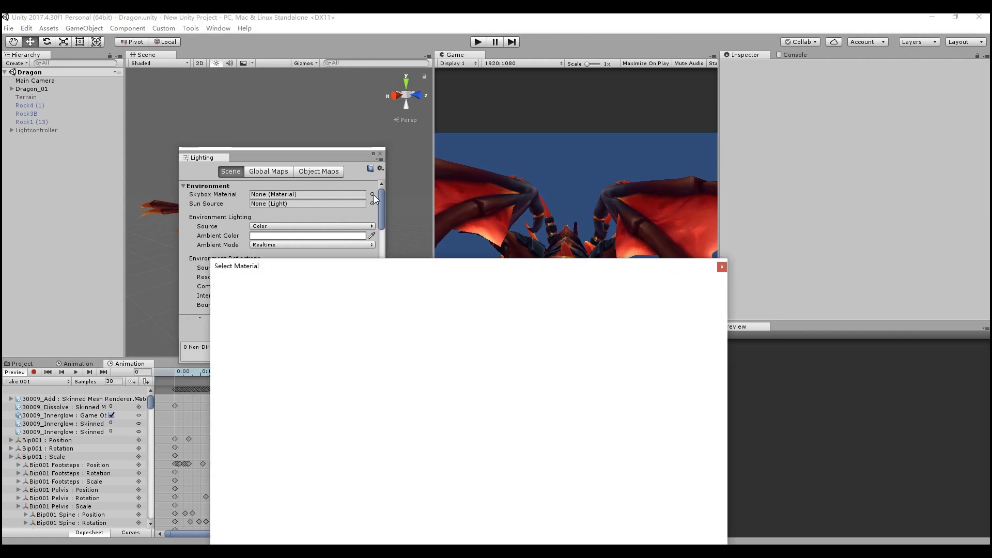
pyautogui.moveTo(405, 266); pyautogui.dragTo(489, 151)
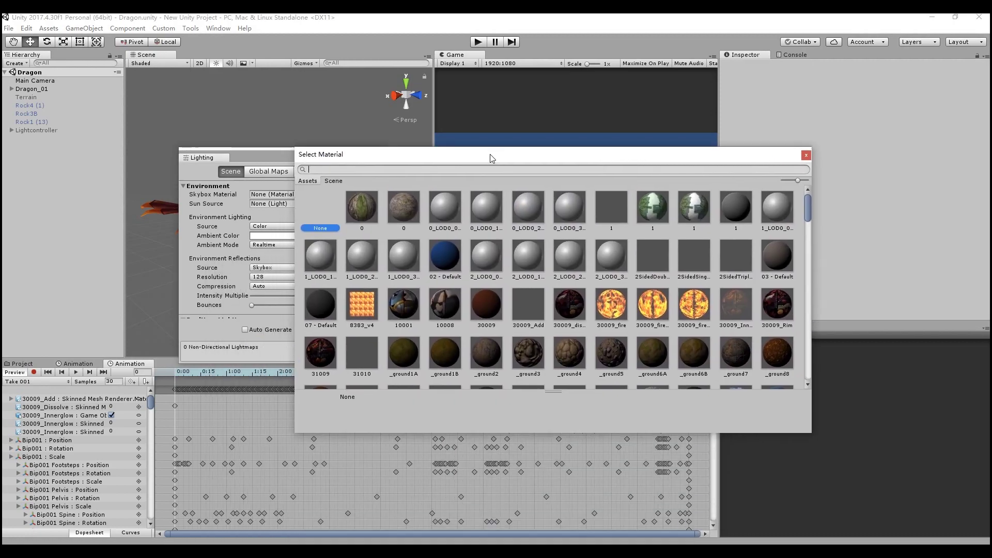
pyautogui.moveTo(808, 203); pyautogui.dragTo(810, 233)
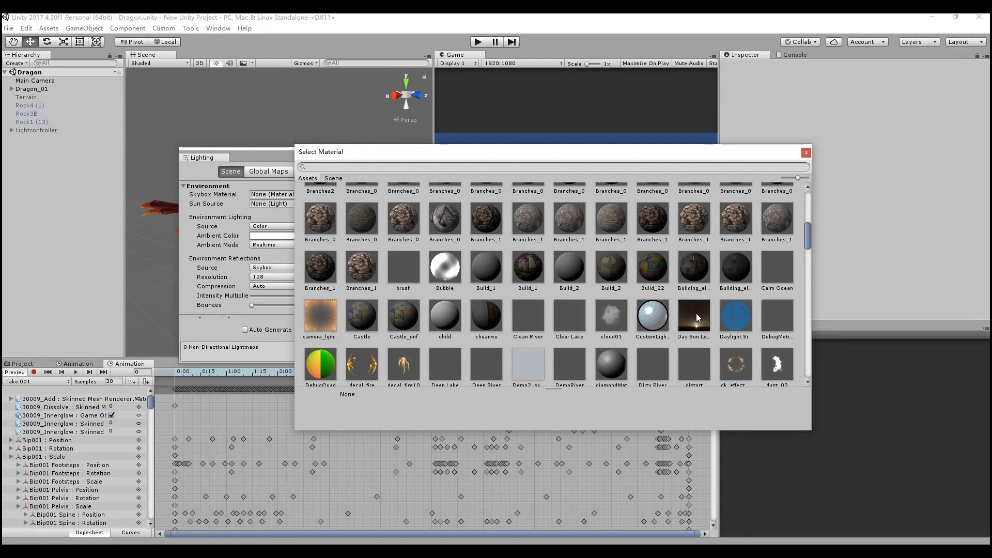
pyautogui.click(697, 316)
pyautogui.click(806, 151)
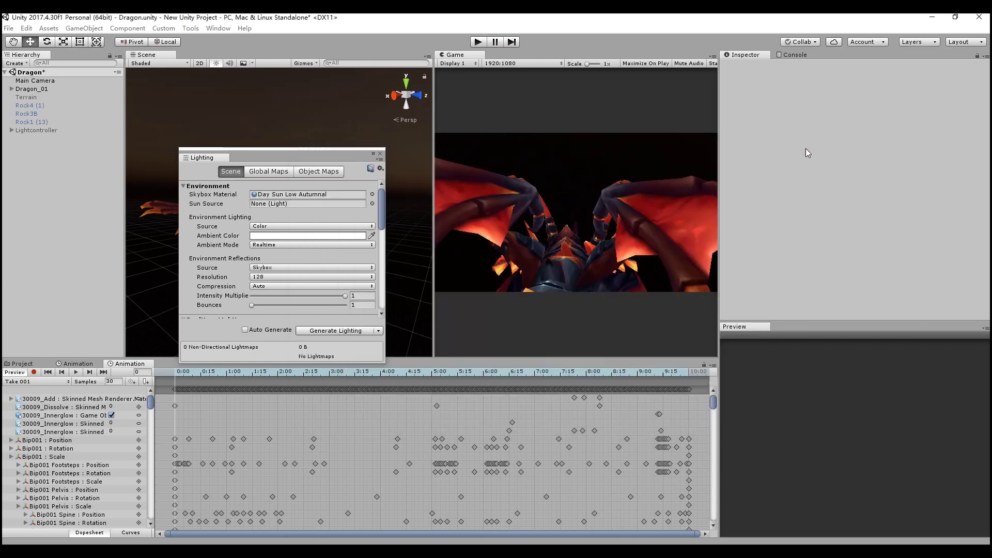
pyautogui.moveTo(308, 154); pyautogui.dragTo(60, 153)
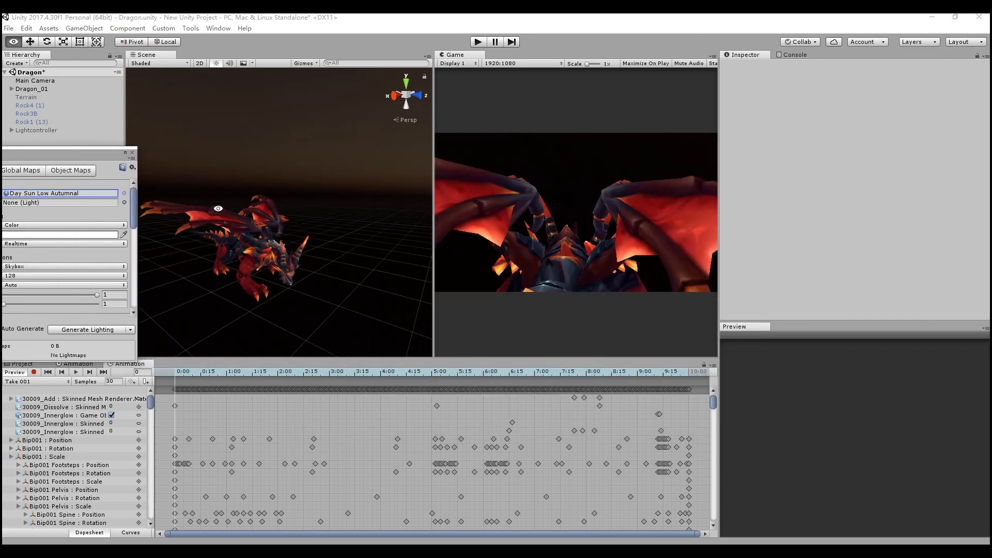
pyautogui.moveTo(218, 208)
pyautogui.keyDown('alt'); pyautogui.mouseDown()
pyautogui.moveTo(581, 206)
pyautogui.moveTo(229, 217)
pyautogui.mouseUp(); pyautogui.keyUp('alt')
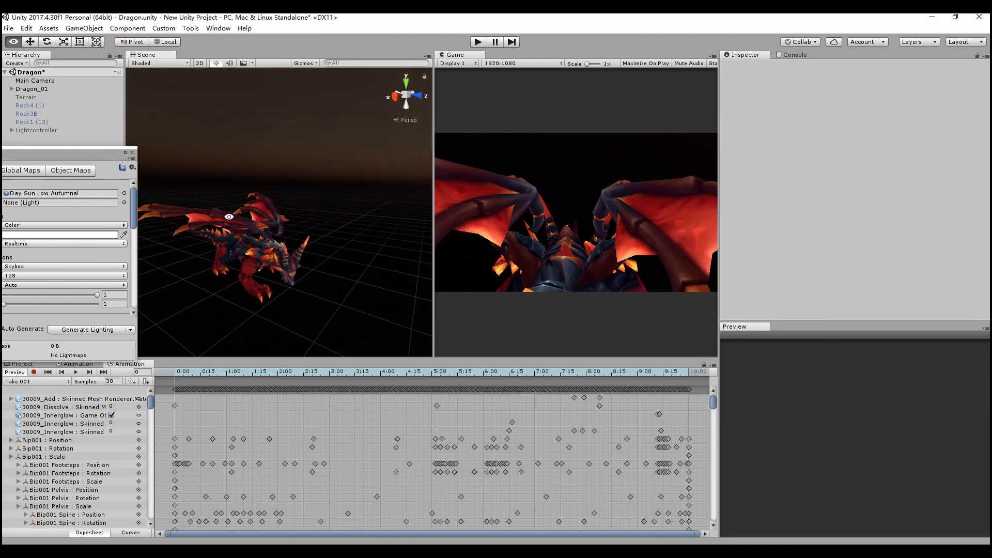
pyautogui.moveTo(19, 154); pyautogui.dragTo(518, 160)
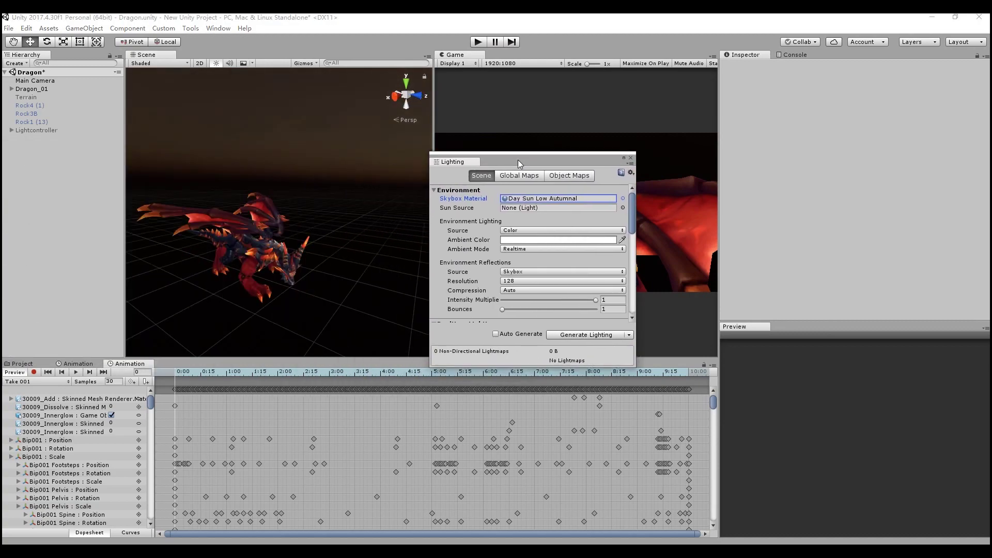
# Change the ambient light colour to a dim warm grey (AE9B8E).
pyautogui.click(511, 241)
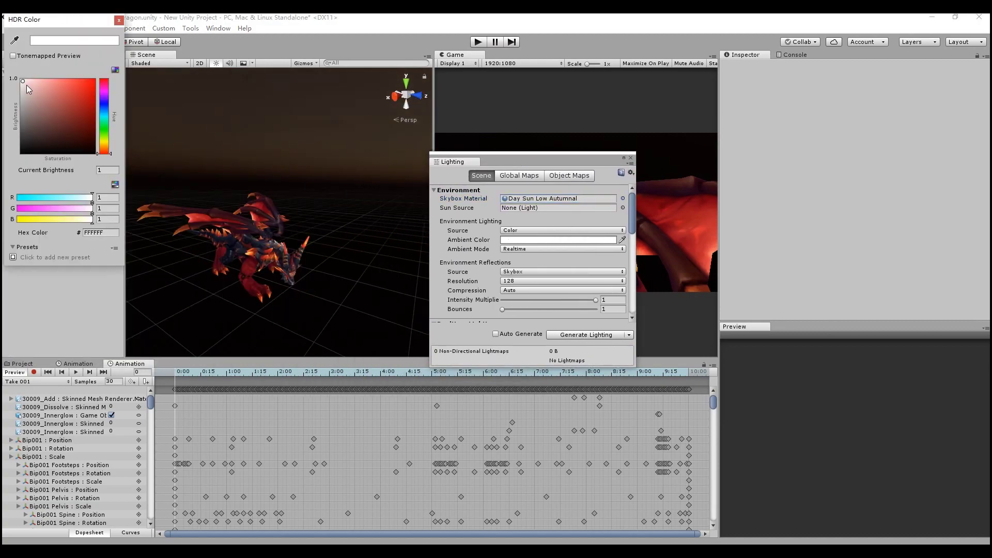
pyautogui.moveTo(21, 81); pyautogui.dragTo(22, 110)
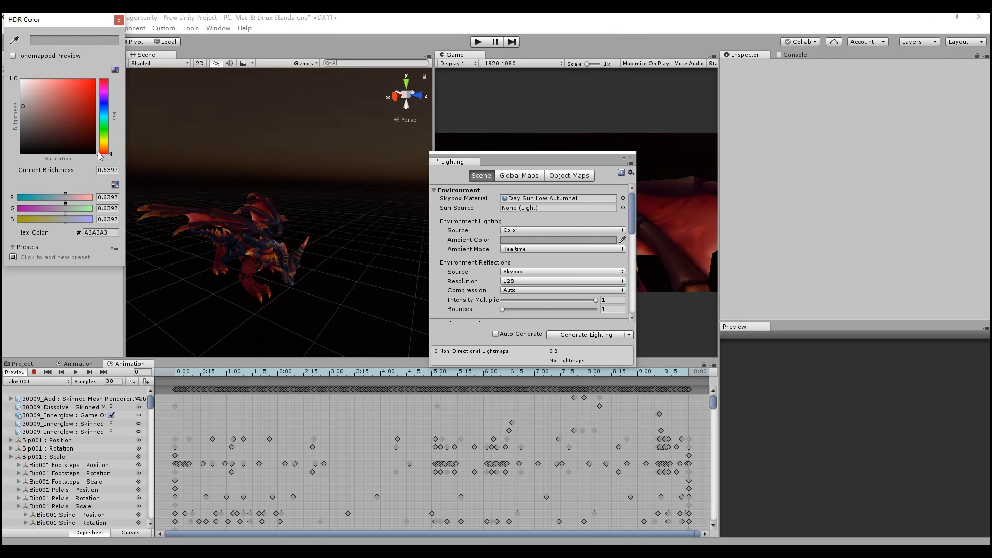
pyautogui.moveTo(105, 154); pyautogui.dragTo(105, 149)
pyautogui.click(23, 105)
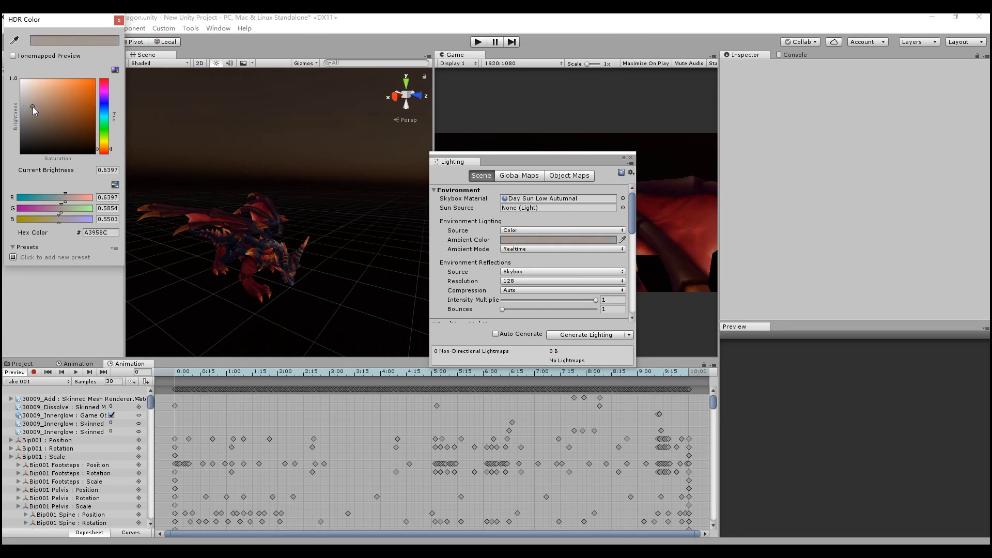
pyautogui.moveTo(22, 105); pyautogui.dragTo(35, 104)
pyautogui.click(631, 157)
# Activate the Terrain object so the landscape appears around the dragon.
pyautogui.click(631, 157)
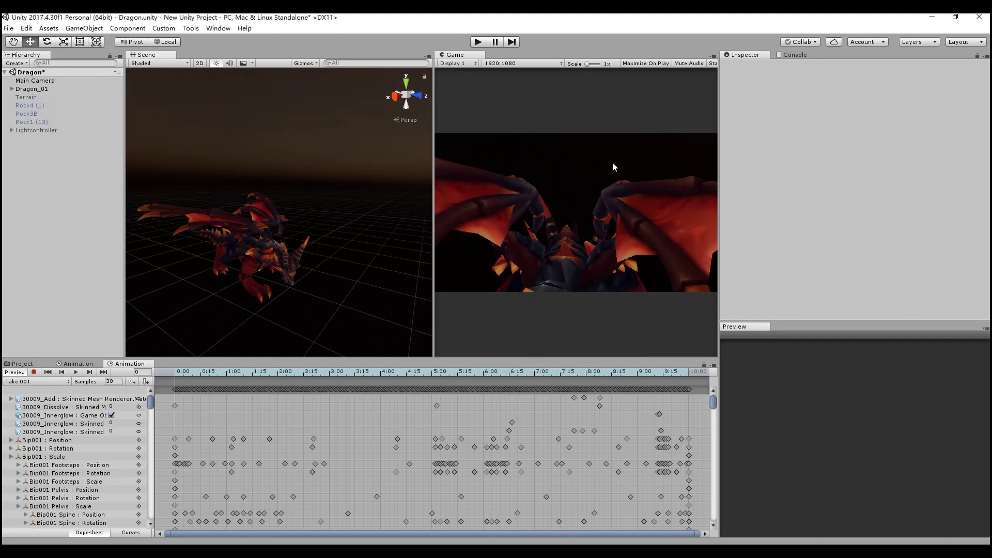
pyautogui.moveTo(238, 208)
pyautogui.keyDown('alt'); pyautogui.mouseDown()
pyautogui.moveTo(151, 207)
pyautogui.moveTo(183, 124)
pyautogui.mouseUp(); pyautogui.keyUp('alt')
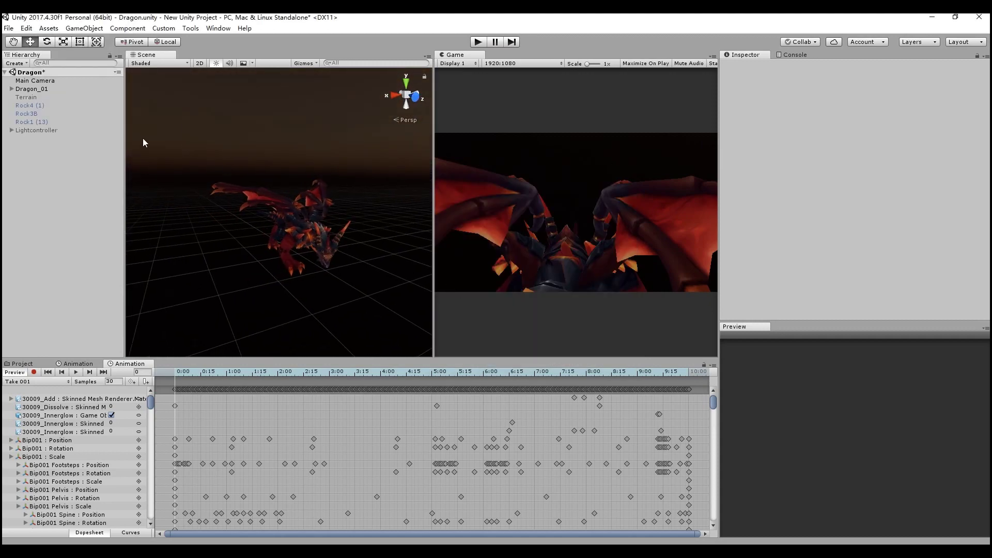
pyautogui.click(42, 99)
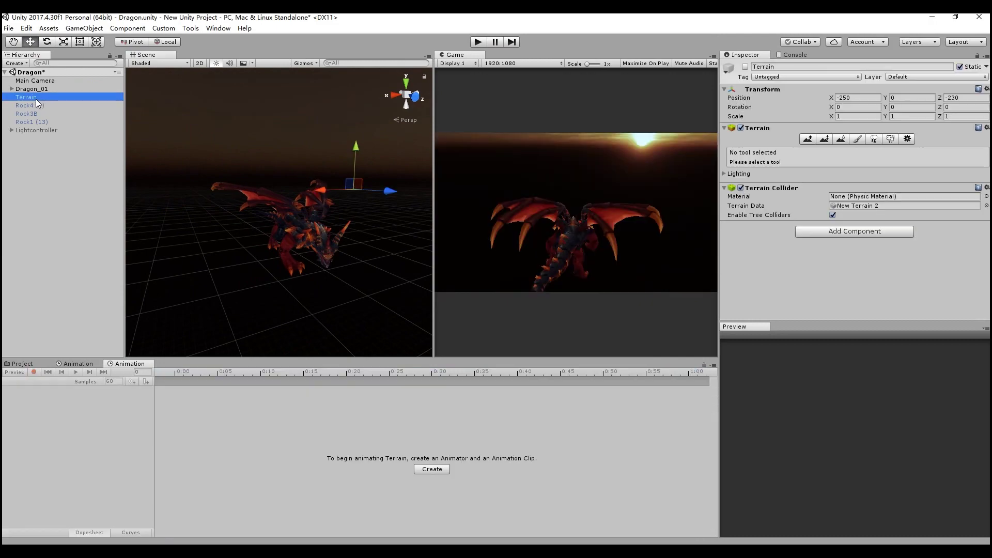
pyautogui.click(744, 67)
pyautogui.moveTo(220, 238)
pyautogui.keyDown('alt'); pyautogui.mouseDown()
pyautogui.moveTo(336, 253)
pyautogui.moveTo(238, 247)
pyautogui.moveTo(253, 215)
pyautogui.moveTo(277, 215)
pyautogui.moveTo(262, 239)
pyautogui.moveTo(350, 250)
pyautogui.moveTo(293, 271)
pyautogui.moveTo(275, 247)
pyautogui.mouseUp(); pyautogui.keyUp('alt')
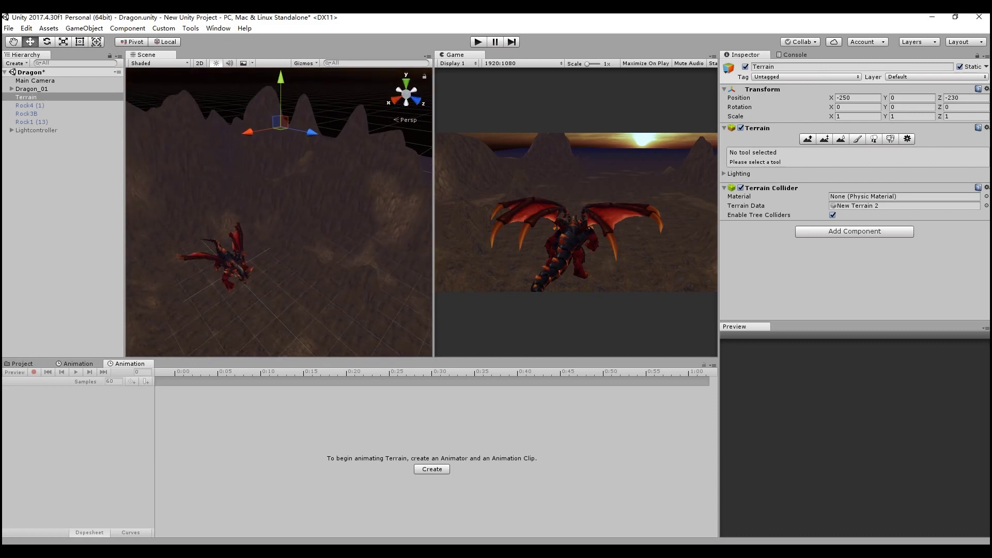
# Activate the three rock objects, Rock4 (1) through Rock1 (13), together.
pyautogui.click(30, 104)
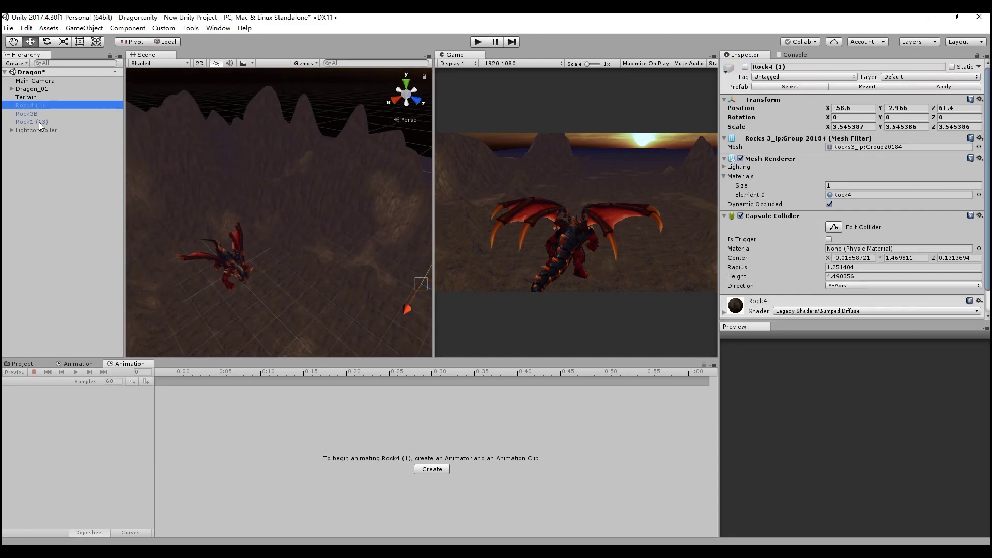
pyautogui.keyDown('shift'); pyautogui.click(39, 121); pyautogui.keyUp('shift')
pyautogui.click(745, 67)
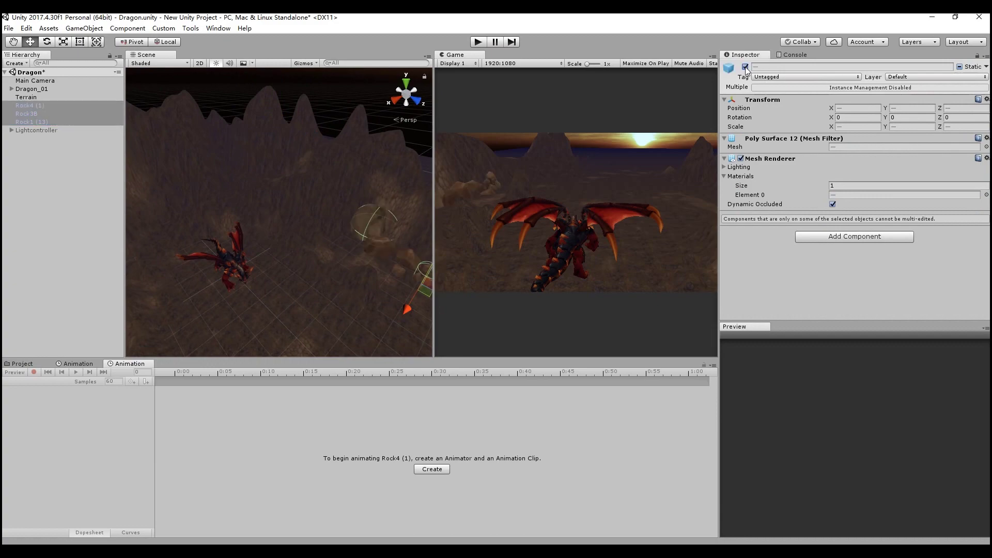
pyautogui.moveTo(197, 194)
pyautogui.keyDown('alt'); pyautogui.mouseDown()
pyautogui.moveTo(312, 205)
pyautogui.moveTo(269, 166)
pyautogui.moveTo(300, 206)
pyautogui.mouseUp(); pyautogui.keyUp('alt')
pyautogui.scroll(5, 269, 168)
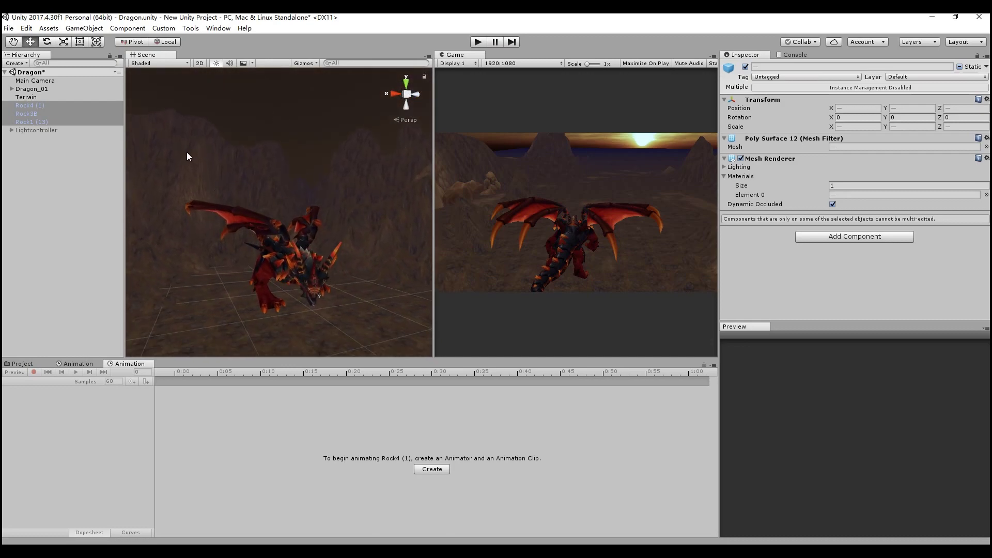
pyautogui.click(37, 131)
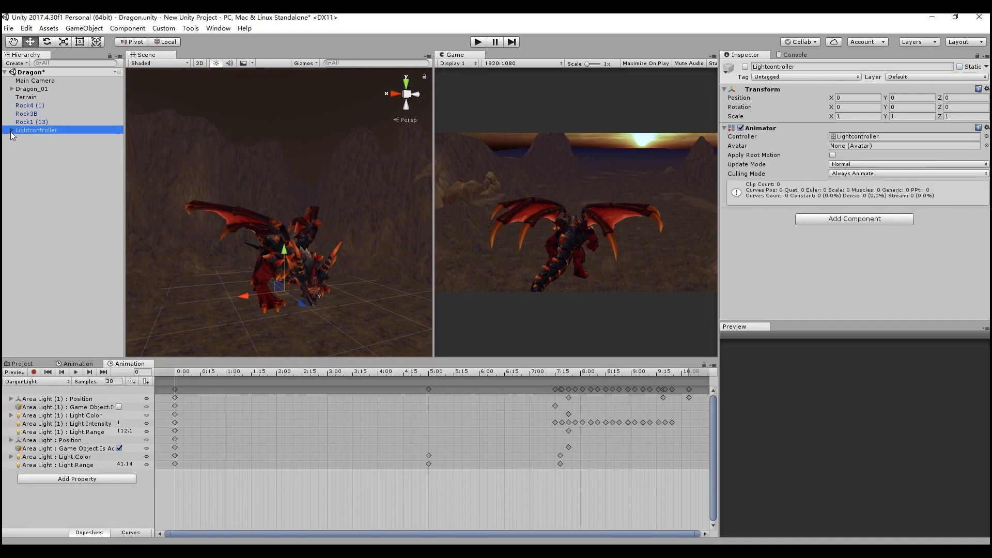
pyautogui.click(745, 67)
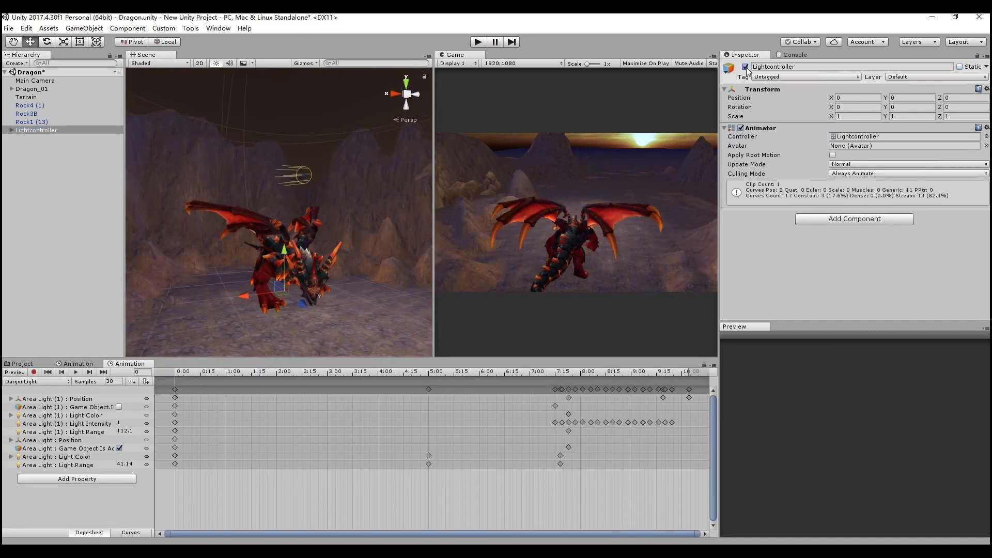
pyautogui.click(12, 130)
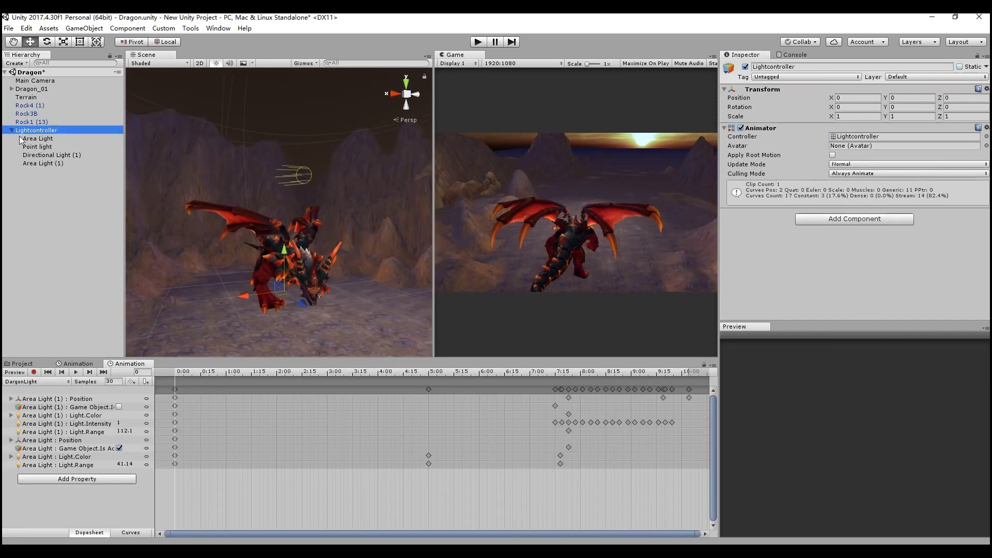
pyautogui.click(25, 138)
pyautogui.scroll(-5, 310, 155)
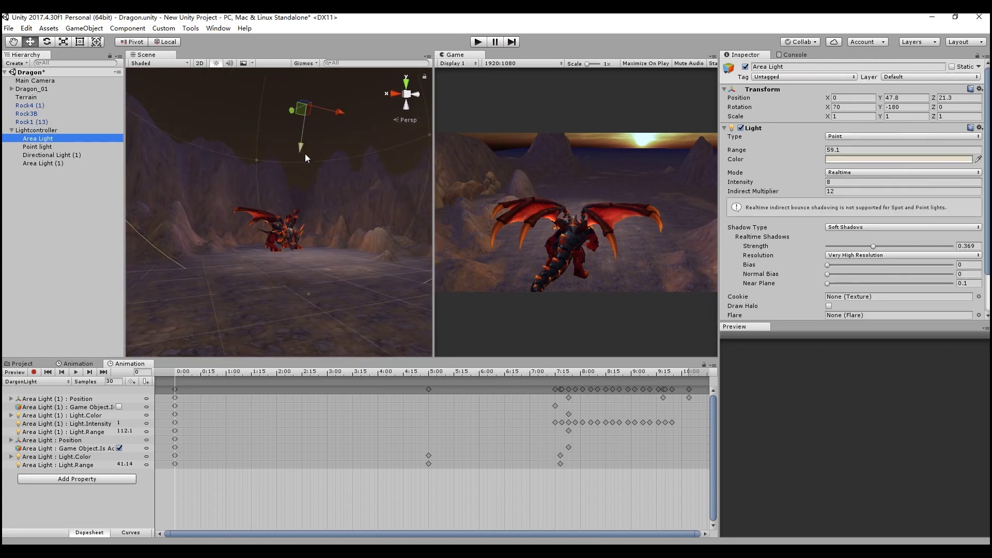
pyautogui.moveTo(301, 150); pyautogui.dragTo(311, 126)
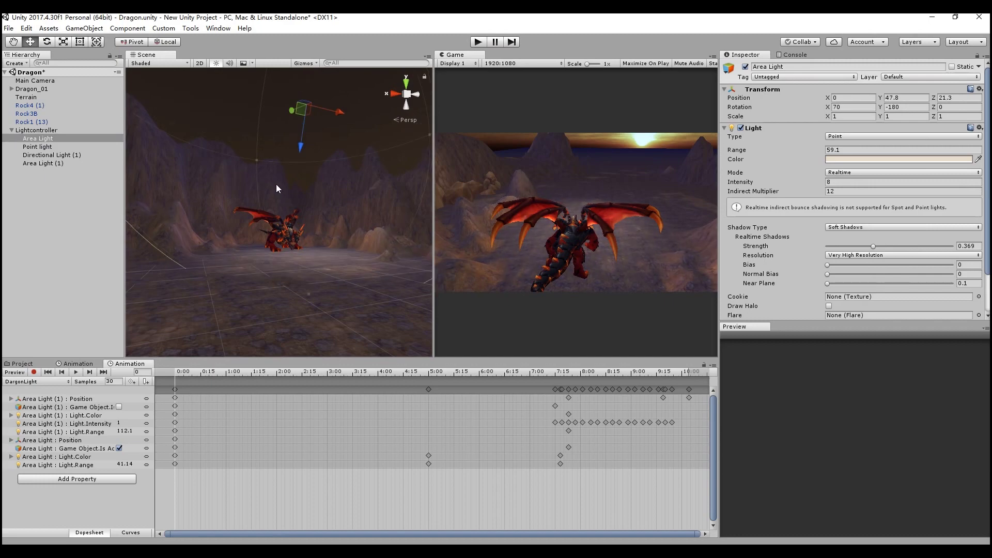
pyautogui.hotkey('ctrl', 'z')
pyautogui.moveTo(274, 165); pyautogui.dragTo(262, 196, button='middle')
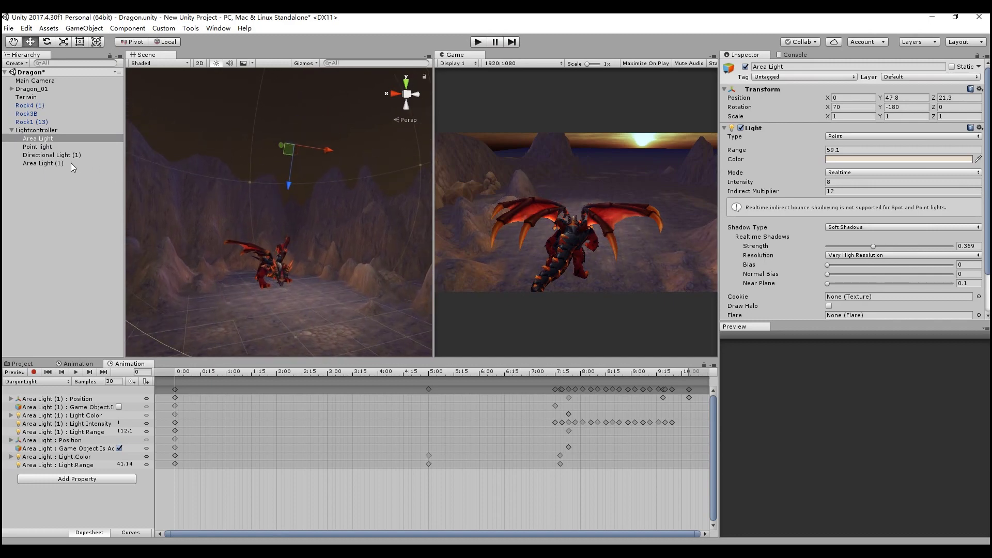
pyautogui.click(70, 163)
pyautogui.moveTo(271, 237); pyautogui.dragTo(269, 227)
pyautogui.hotkey('ctrl', 'z')
pyautogui.click(72, 155)
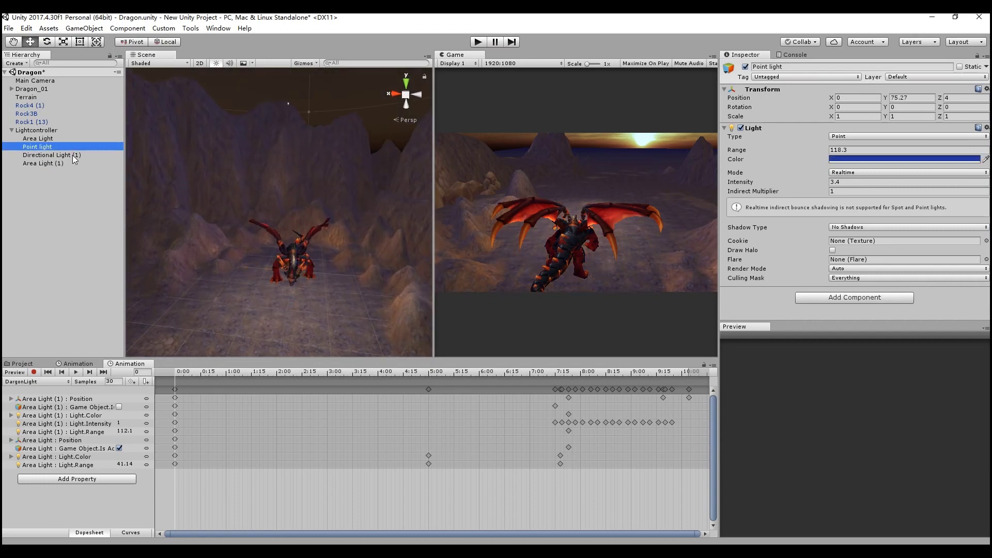
pyautogui.moveTo(182, 227)
pyautogui.keyDown('alt'); pyautogui.mouseDown()
pyautogui.moveTo(376, 221)
pyautogui.moveTo(361, 248)
pyautogui.moveTo(327, 231)
pyautogui.mouseUp(); pyautogui.keyUp('alt')
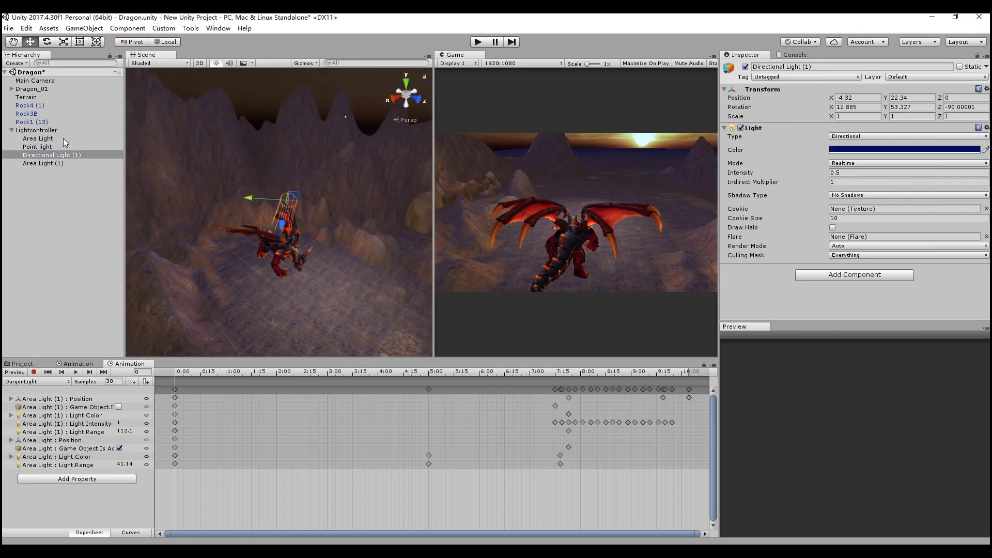
pyautogui.keyDown('alt'); pyautogui.moveTo(326, 141); pyautogui.dragTo(164, 146); pyautogui.keyUp('alt')
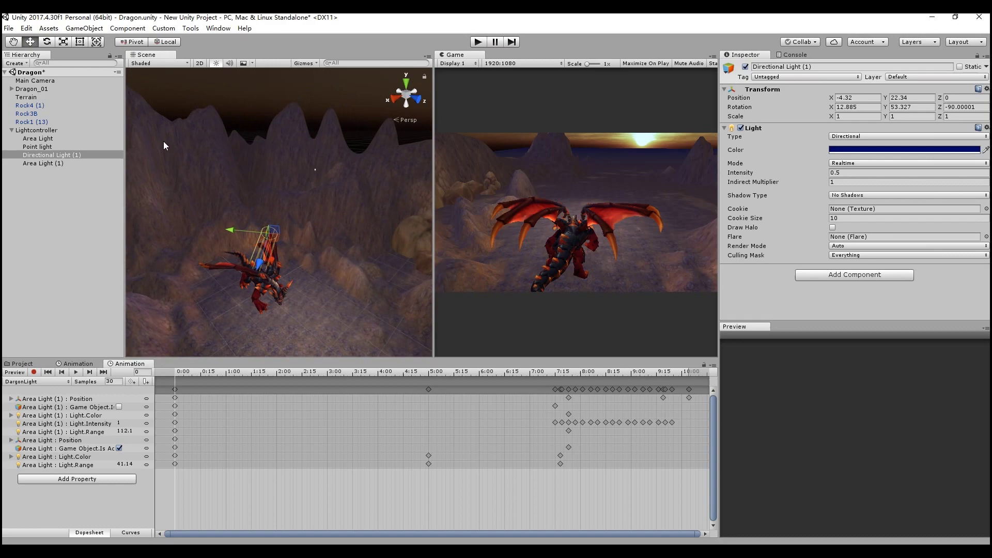
# Add a Post-Processing Behaviour component to the Main Camera, then show the Dust Materials folder.
pyautogui.click(14, 92)
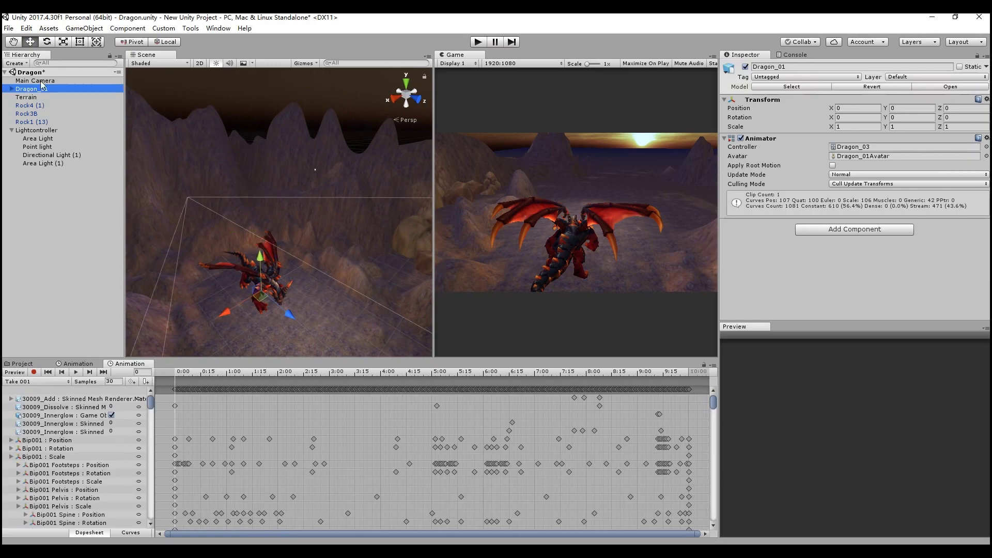
pyautogui.press('Right')
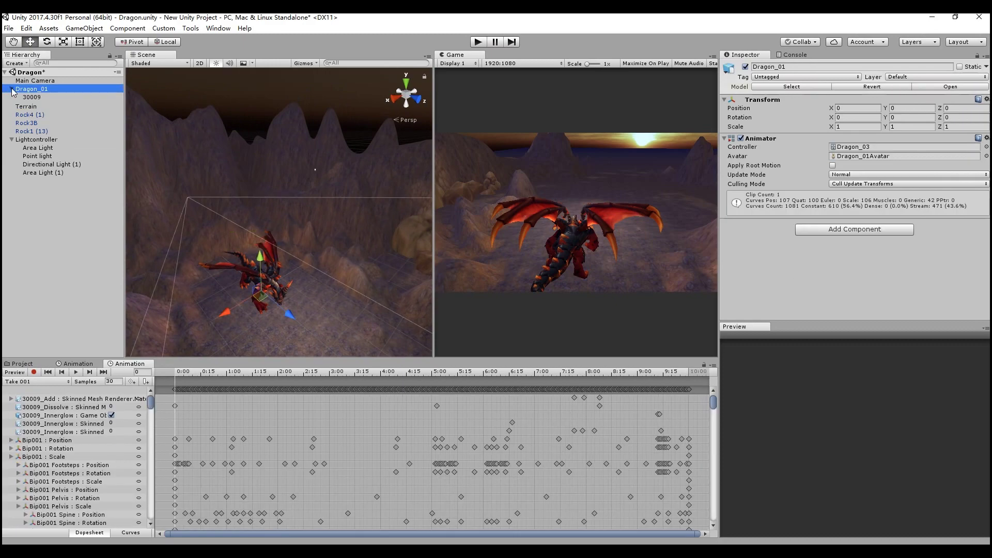
pyautogui.click(51, 82)
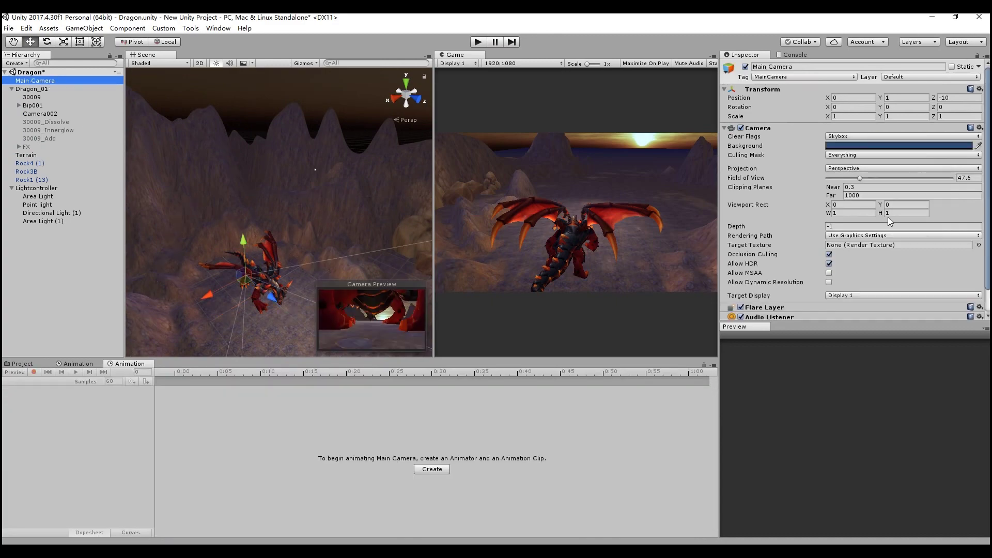
pyautogui.scroll(-1, 890, 221)
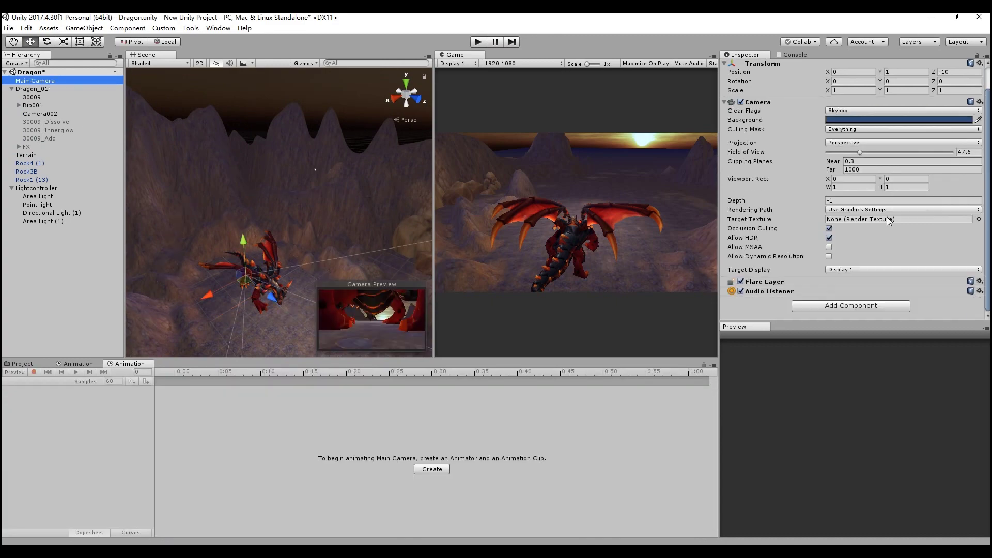
pyautogui.click(889, 307)
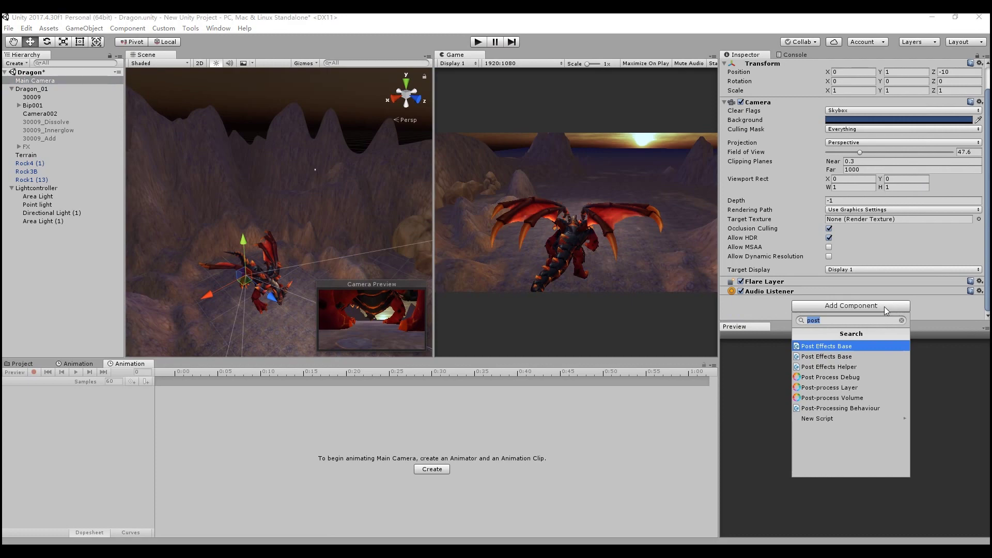
pyautogui.click(845, 412)
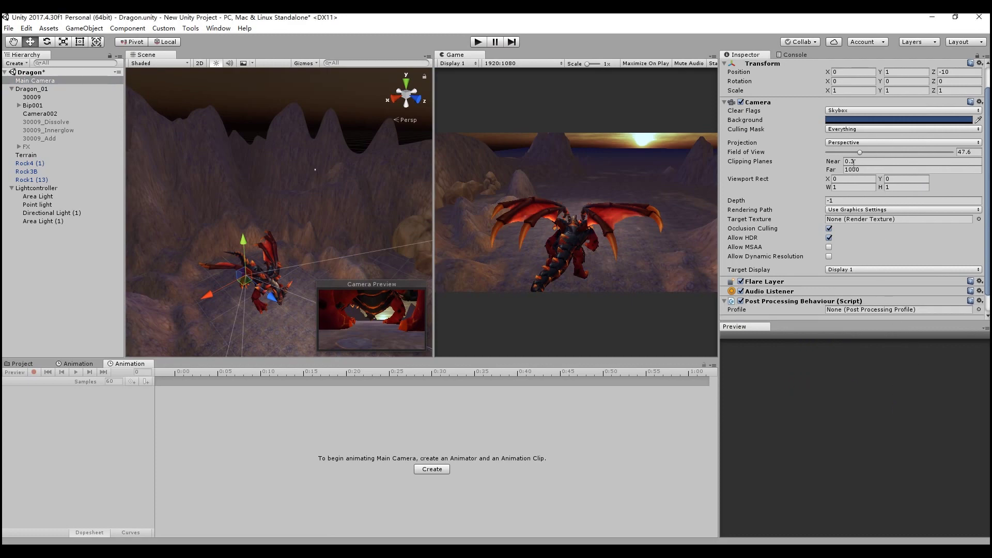
pyautogui.click(20, 363)
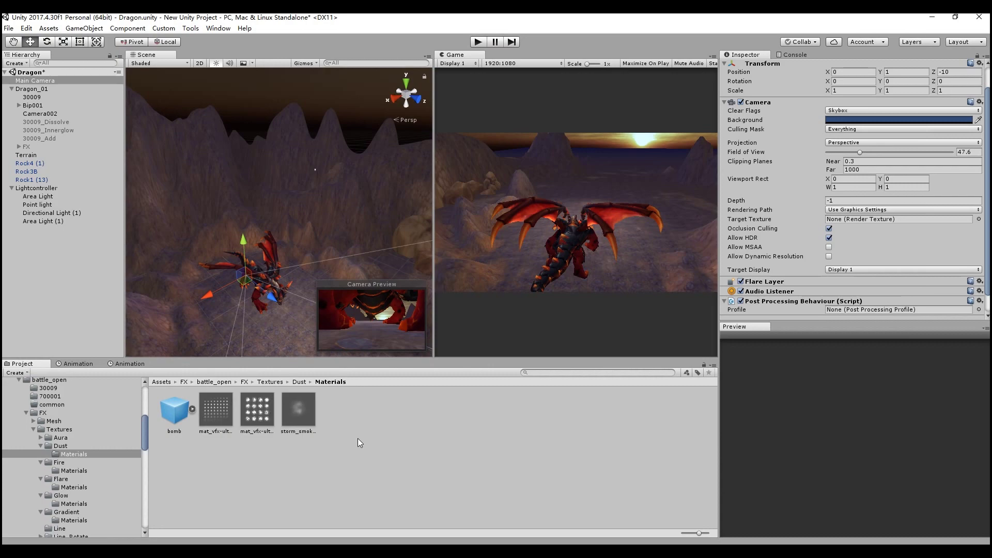
pyautogui.click(447, 436)
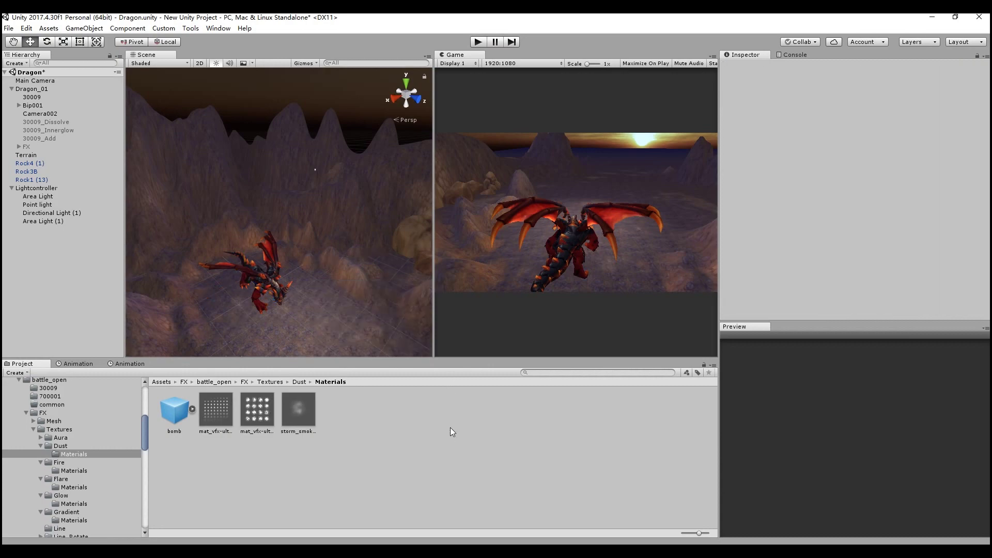
# Create a New Post-Processing Profile asset in the Materials folder.
pyautogui.rightClick(451, 427)
pyautogui.moveTo(541, 216)
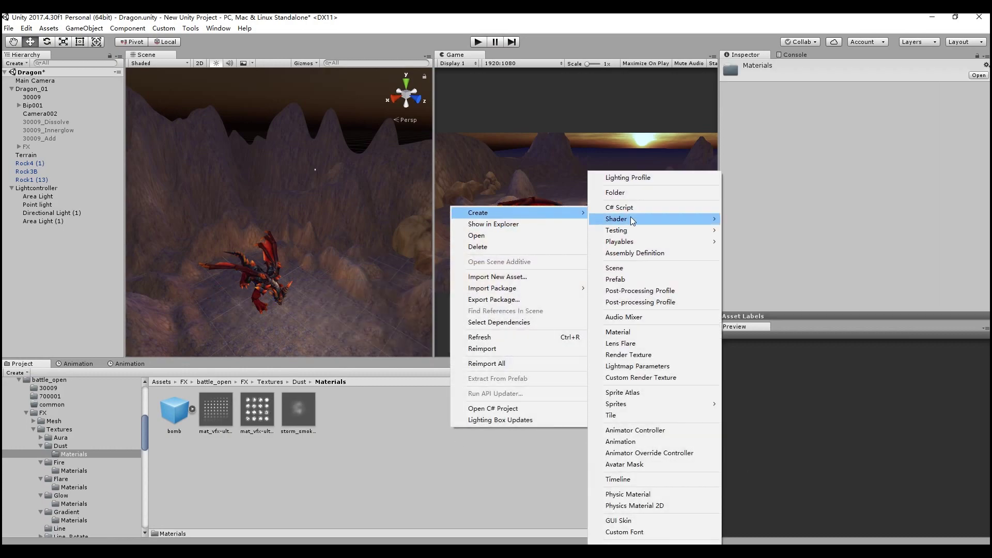
pyautogui.moveTo(625, 405)
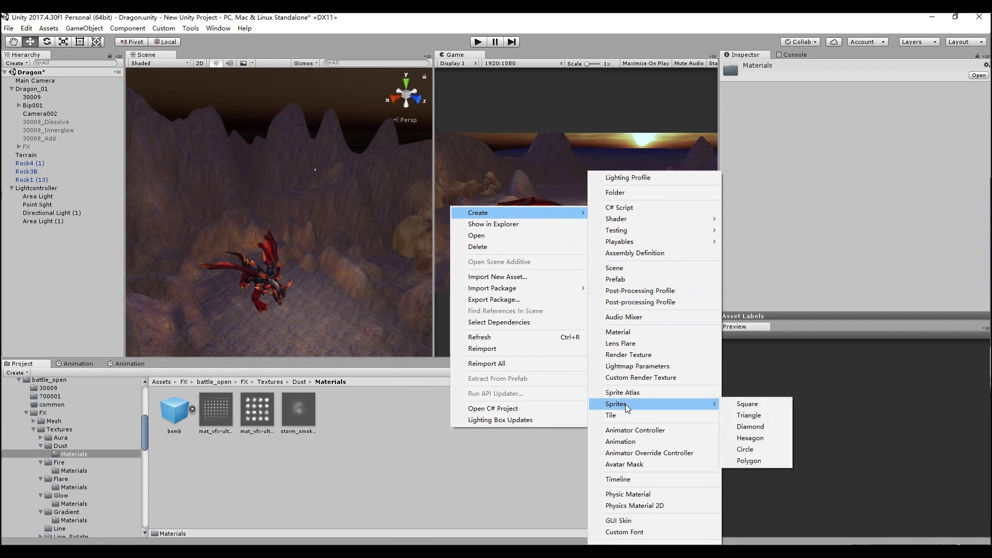
pyautogui.click(700, 290)
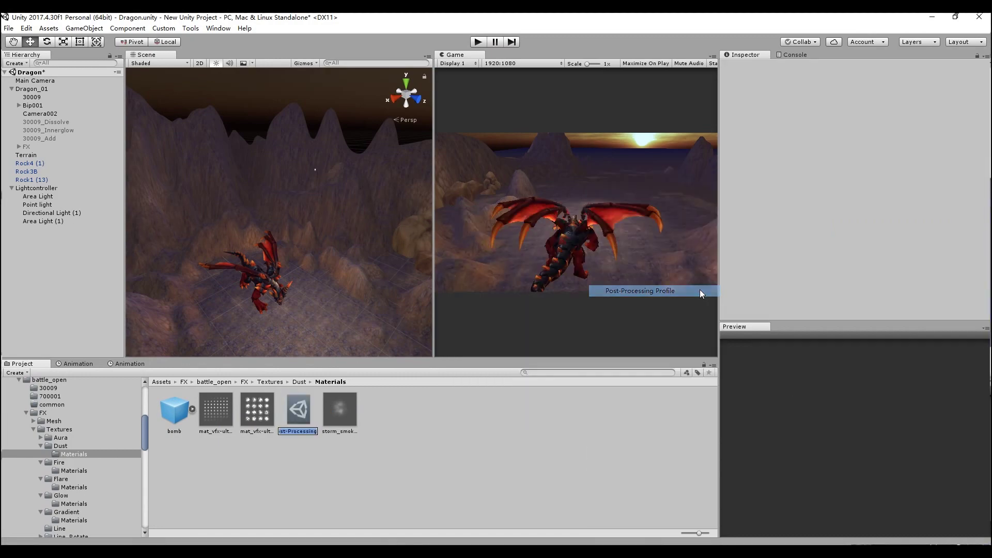
pyautogui.click(297, 412)
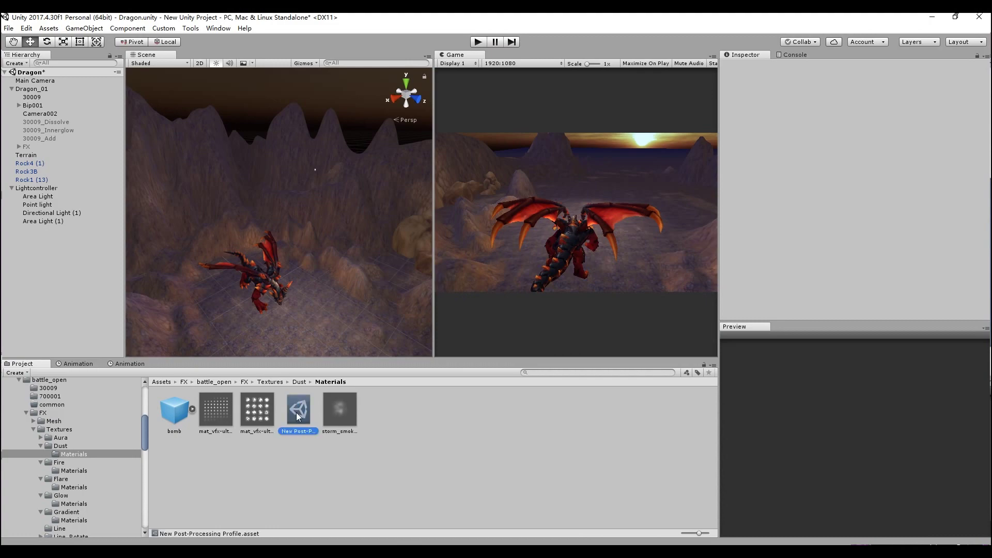
# Assign the New Post-Processing Profile to the Main Camera's Post Processing Behaviour.
pyautogui.click(50, 83)
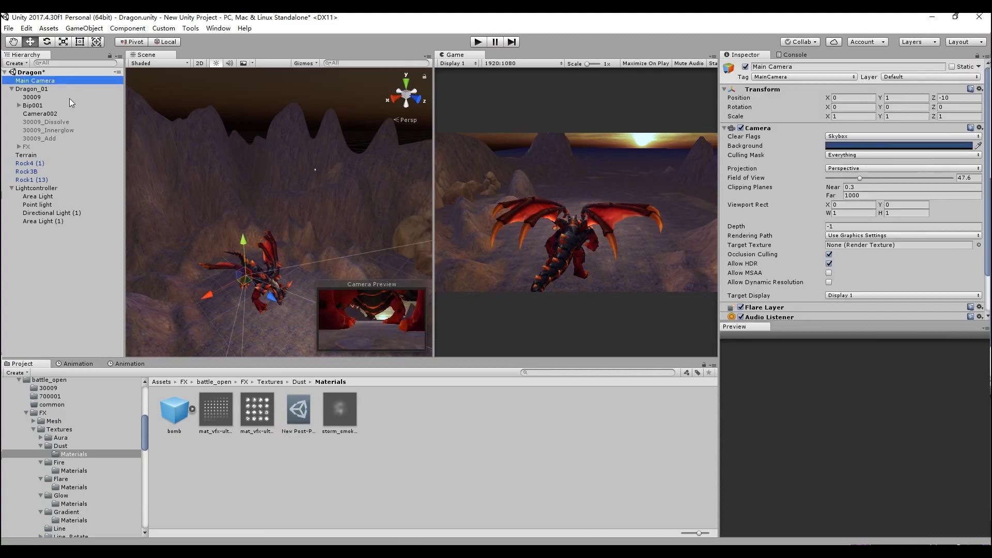
pyautogui.scroll(-3, 974, 204)
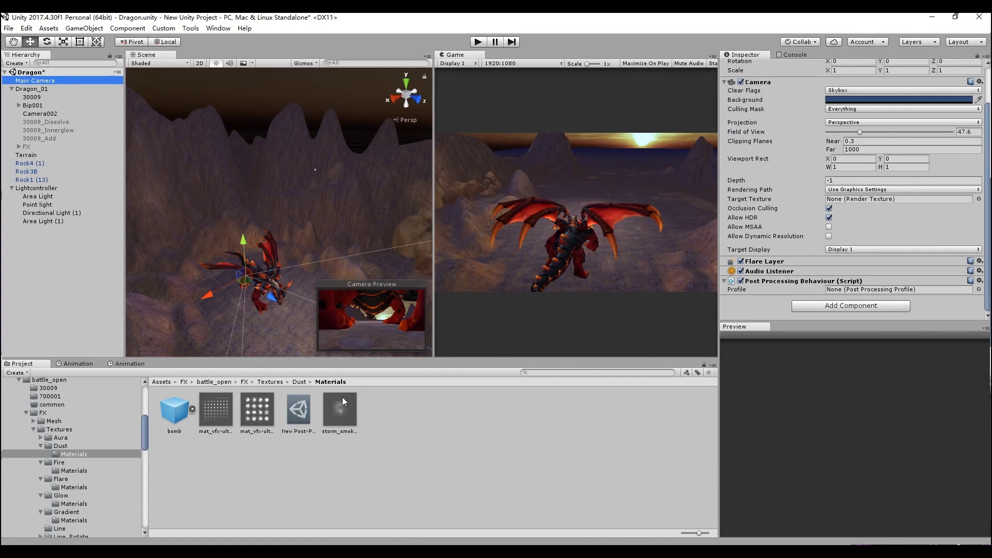
pyautogui.moveTo(299, 409)
pyautogui.mouseDown()
pyautogui.moveTo(837, 279)
pyautogui.moveTo(854, 290)
pyautogui.mouseUp()
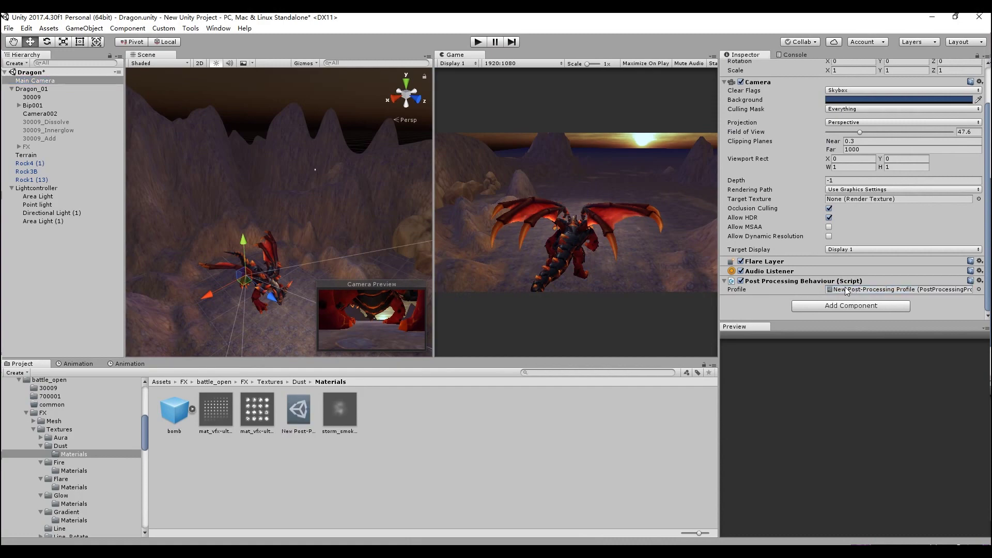
pyautogui.click(847, 290)
# Enable Bloom in the New Post-Processing Profile.
pyautogui.click(294, 411)
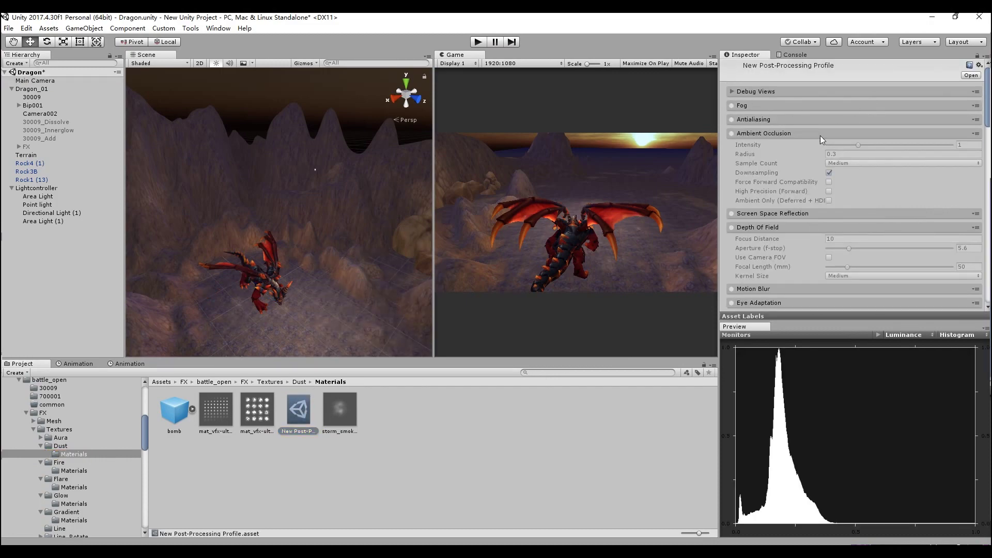
pyautogui.scroll(-5, 765, 199)
pyautogui.scroll(-2, 765, 200)
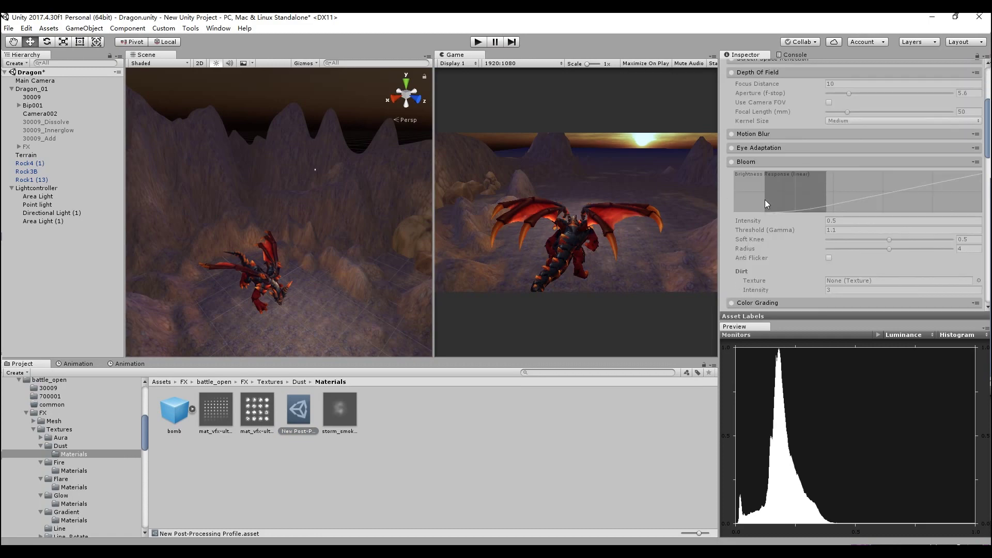
pyautogui.click(731, 161)
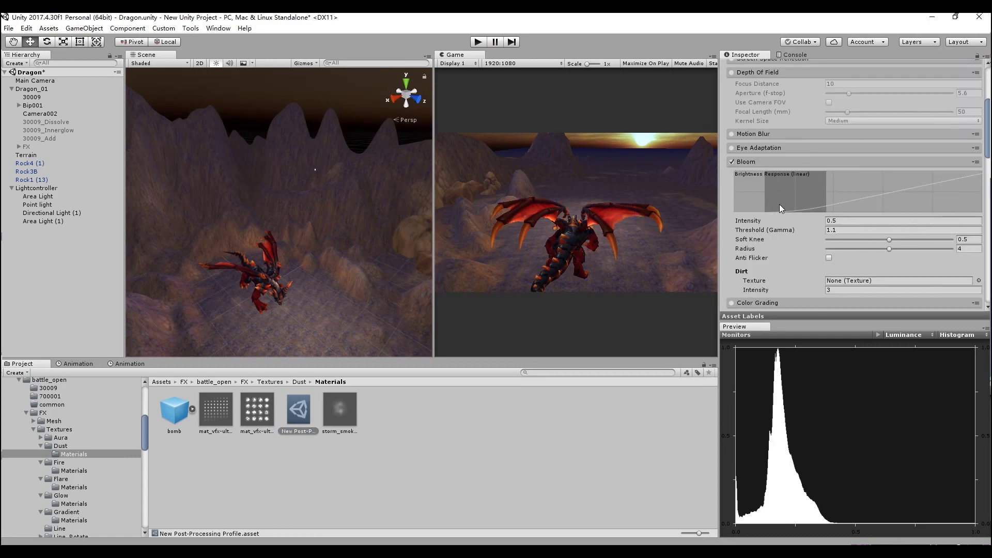
pyautogui.scroll(-3, 780, 203)
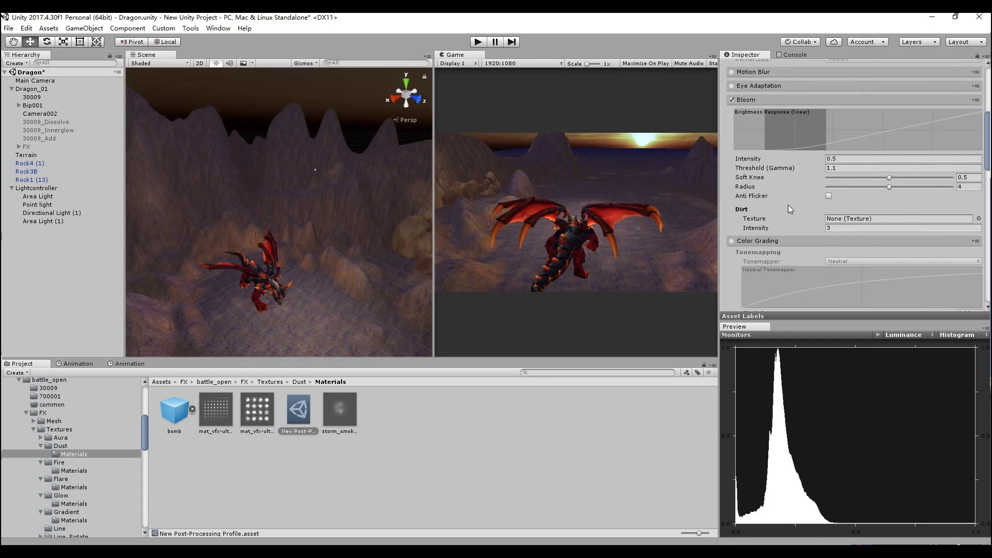
# Enable Color Grading with Filmic (ACES) tonemapping and cool its Temperature.
pyautogui.click(731, 240)
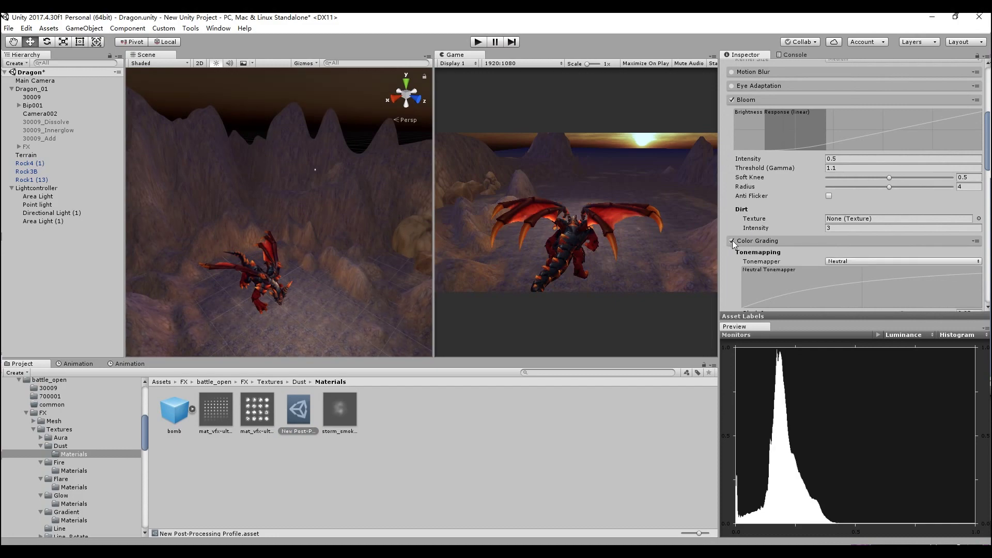
pyautogui.click(867, 261)
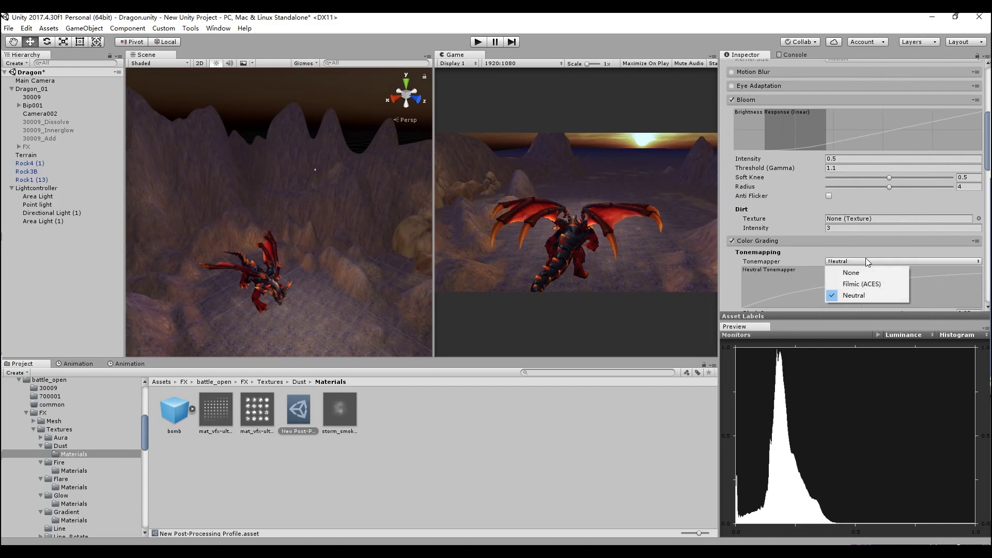
pyautogui.click(868, 285)
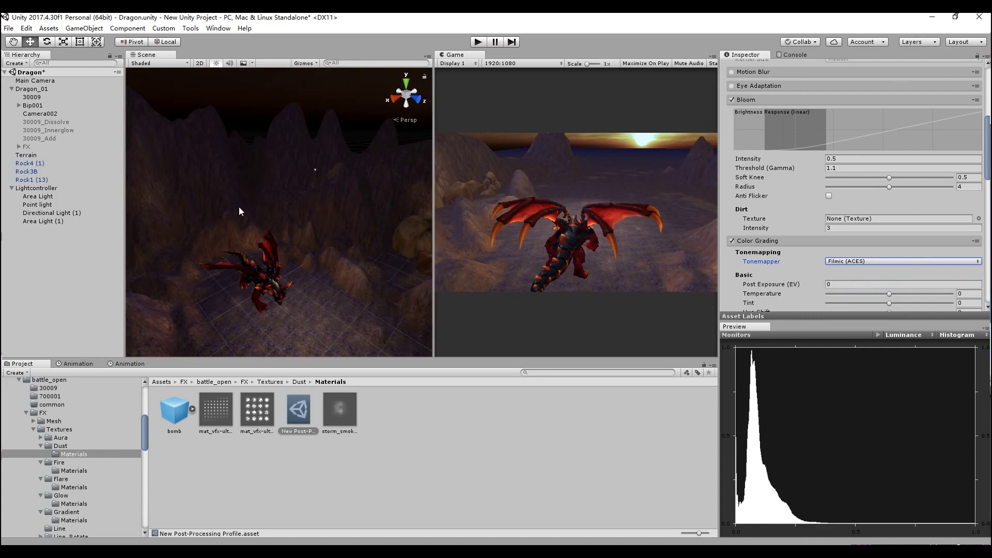
pyautogui.scroll(-2, 936, 231)
pyautogui.scroll(-2, 936, 231)
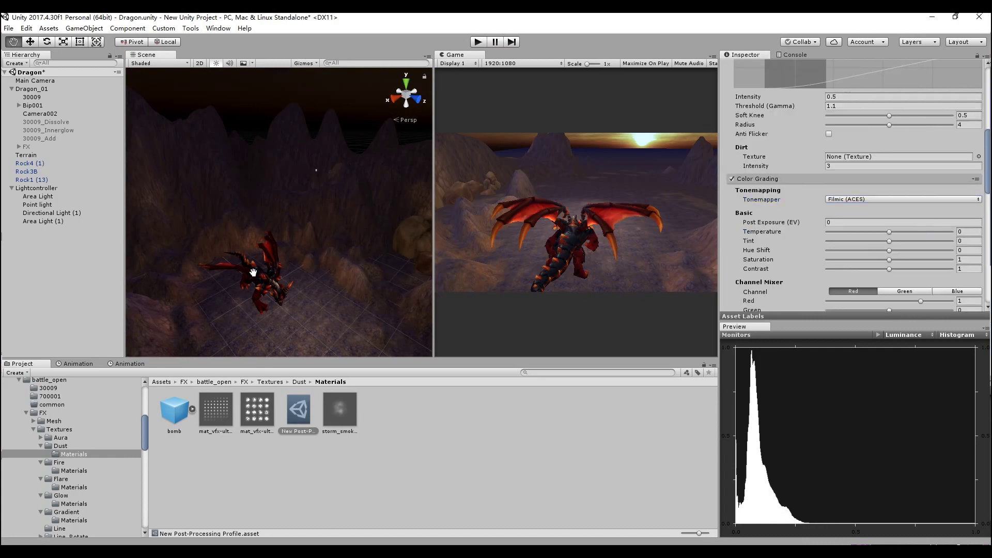
pyautogui.moveTo(320, 262); pyautogui.dragTo(274, 223, button='middle')
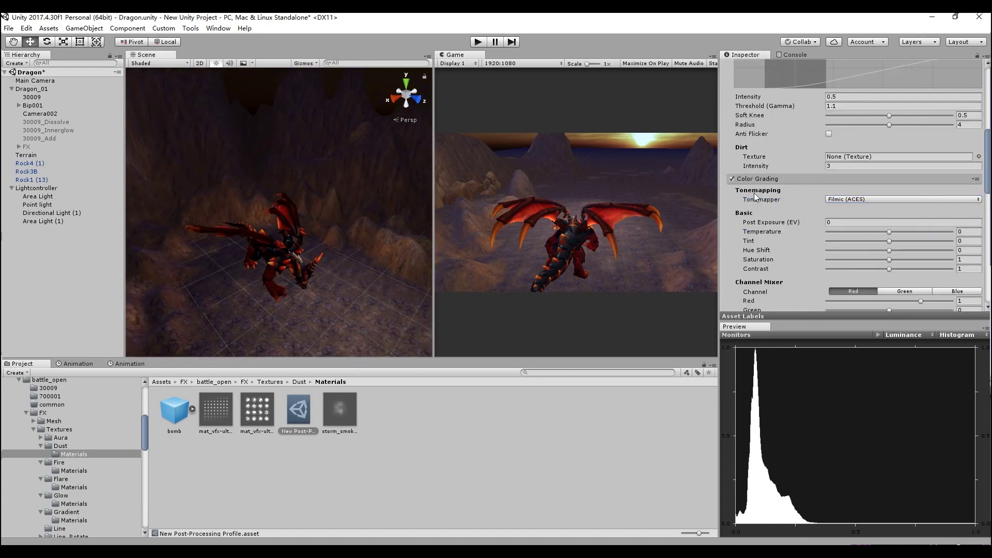
pyautogui.moveTo(891, 233); pyautogui.dragTo(895, 235)
# Enable Vignette in the profile and lower its intensity to 0.396.
pyautogui.scroll(-4, 916, 237)
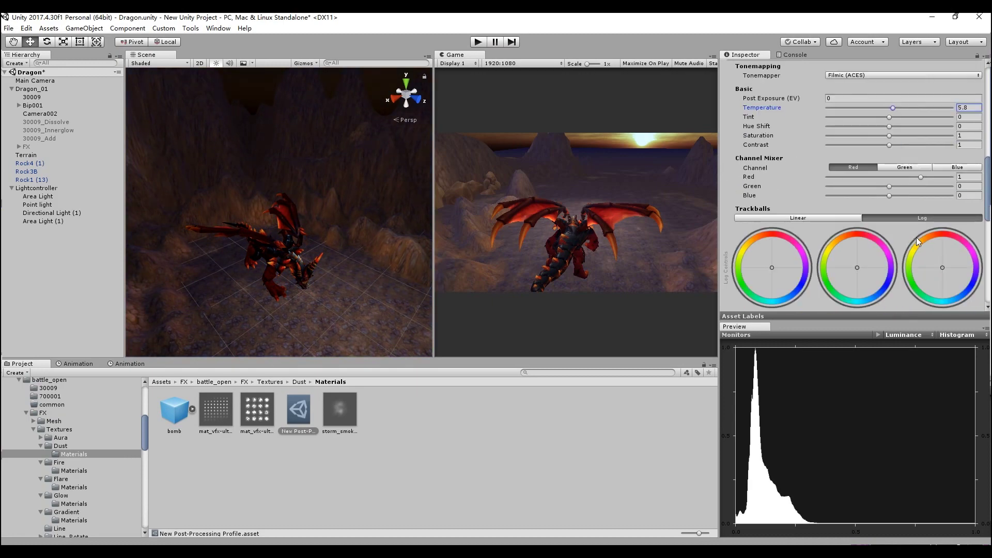
pyautogui.scroll(-5, 916, 237)
pyautogui.scroll(-5, 916, 237)
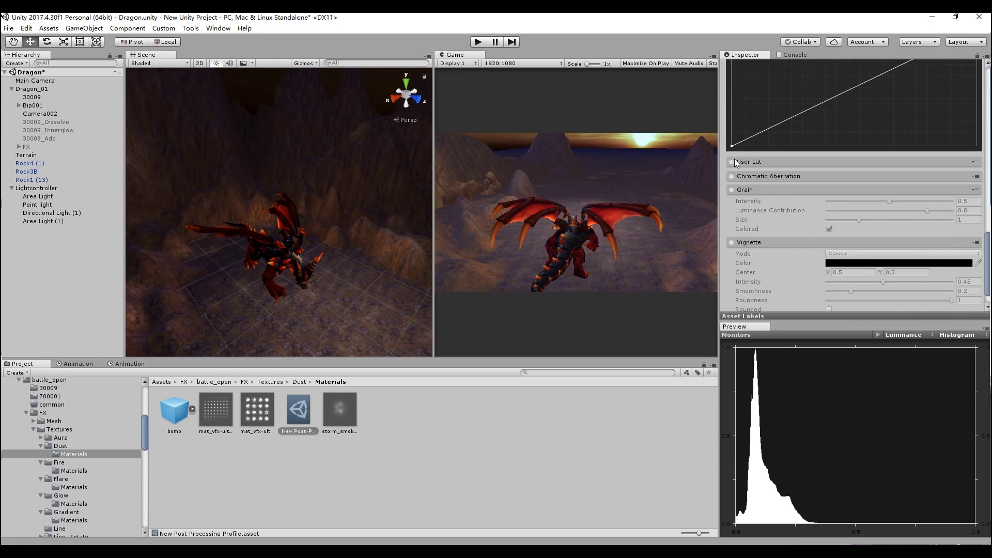
pyautogui.click(732, 242)
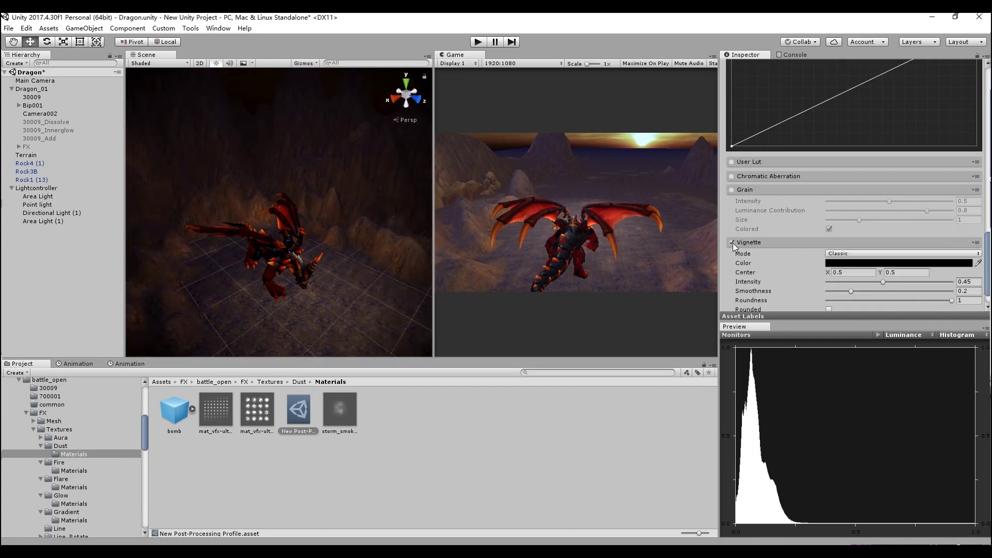
pyautogui.scroll(-2, 771, 243)
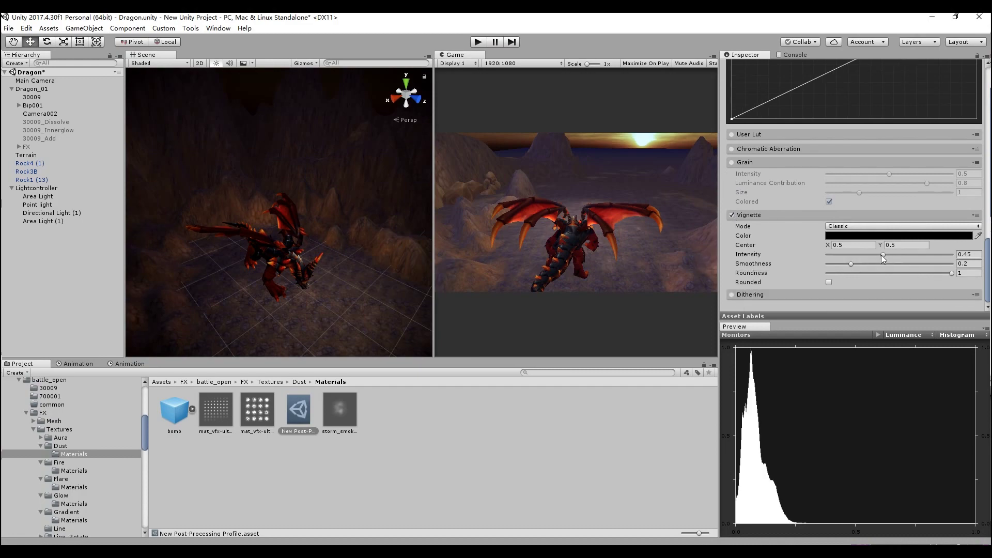
pyautogui.moveTo(882, 255)
pyautogui.mouseDown()
pyautogui.moveTo(855, 258)
pyautogui.moveTo(905, 271)
pyautogui.moveTo(875, 271)
pyautogui.mouseUp()
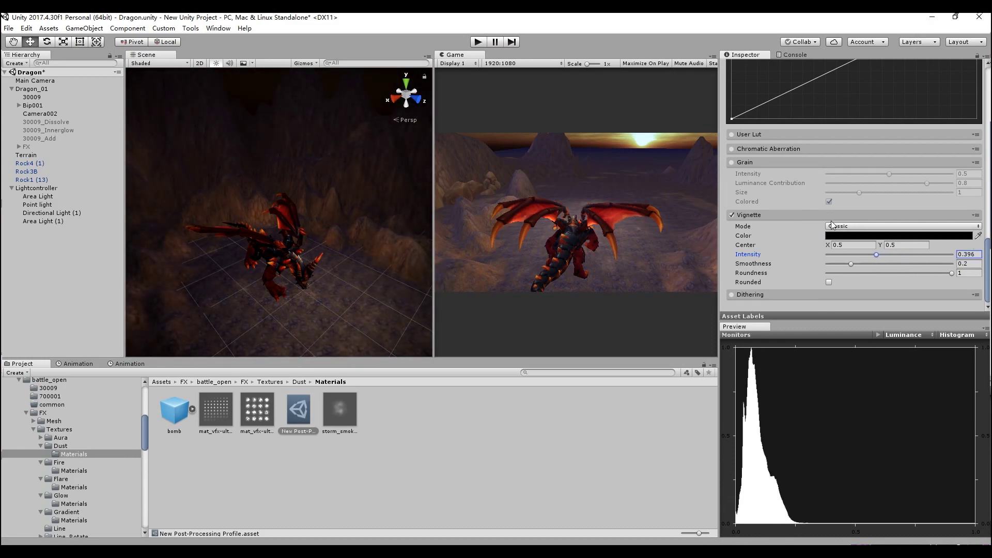
# Give Camera002 a Post Processing Behaviour with the New Post-Processing Profile, then search Project for 'dragon'.
pyautogui.click(59, 80)
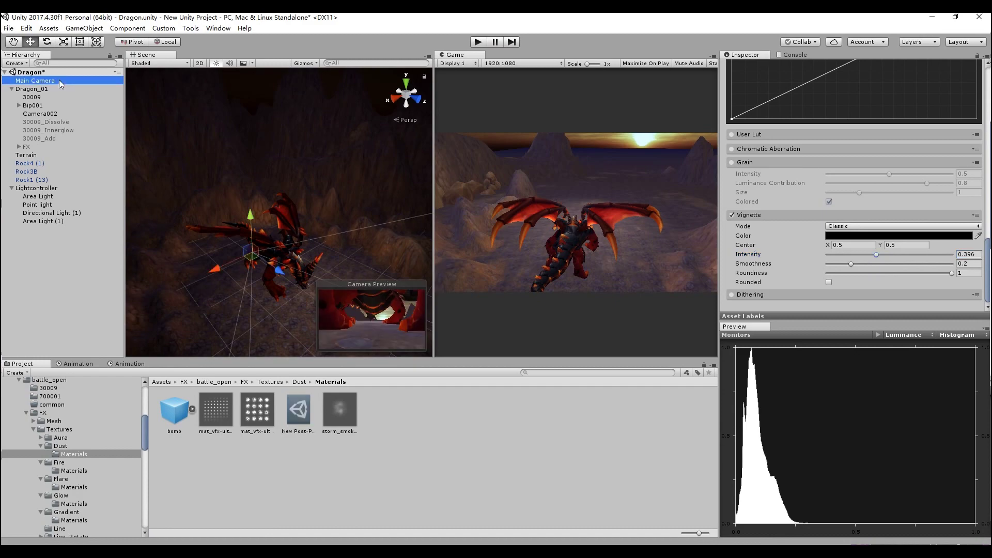
pyautogui.click(54, 113)
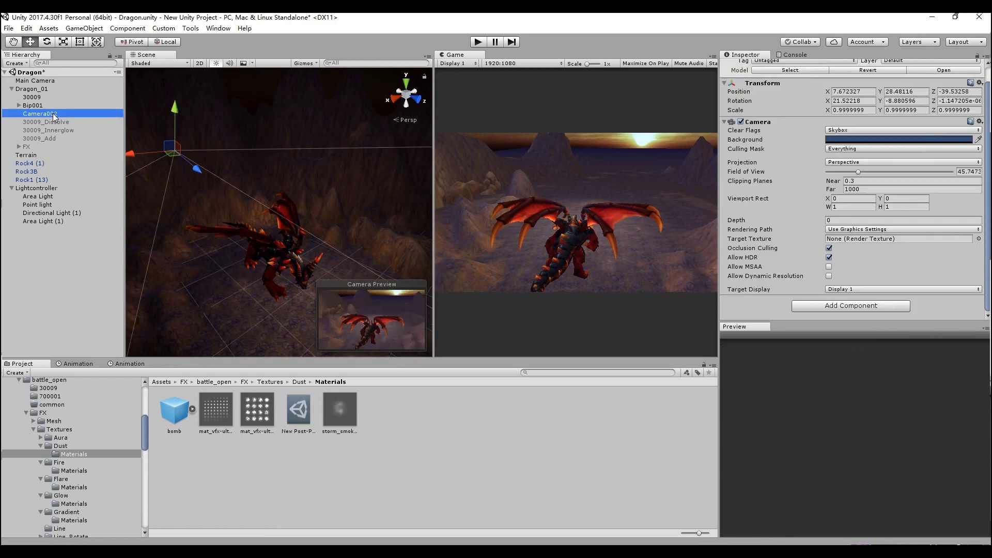
pyautogui.click(850, 307)
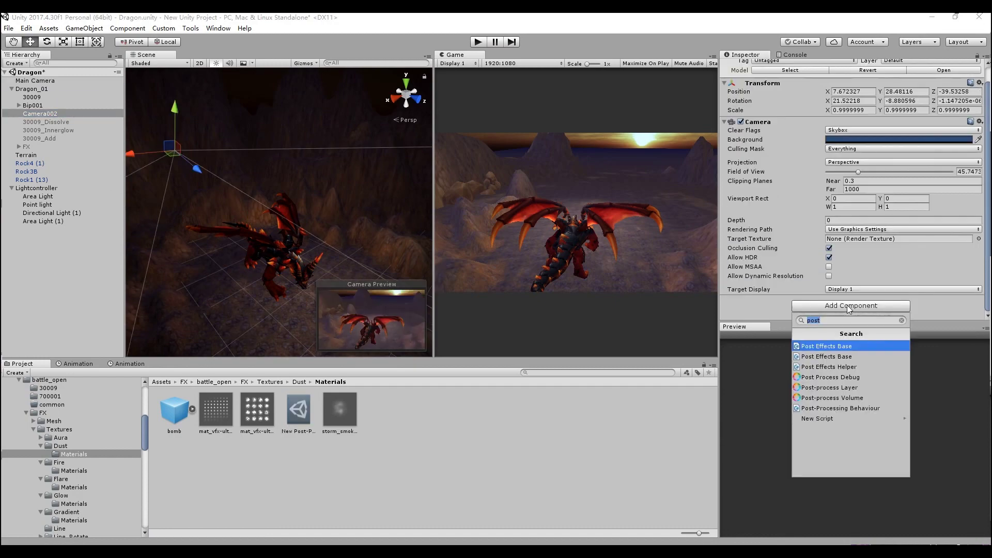
pyautogui.click(837, 408)
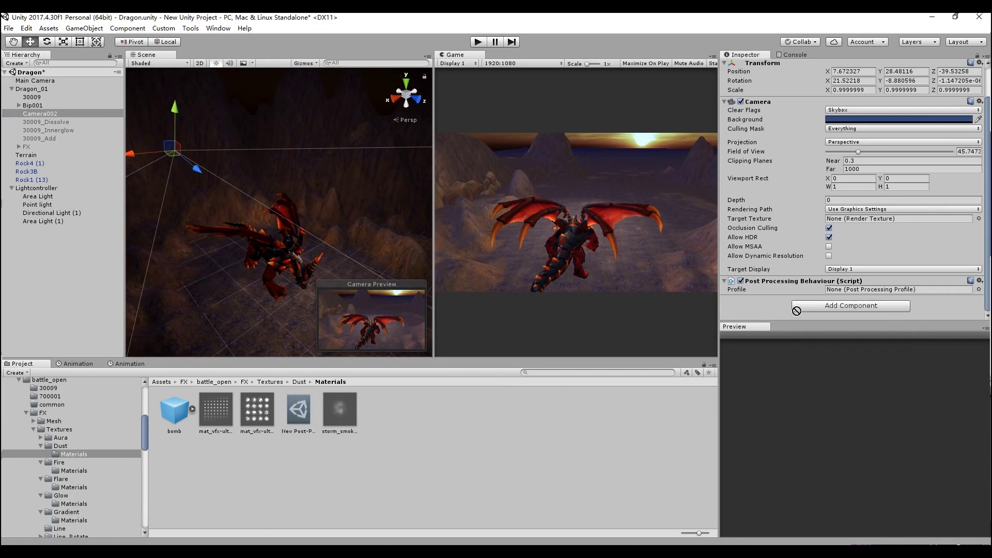
pyautogui.moveTo(300, 411); pyautogui.dragTo(836, 290)
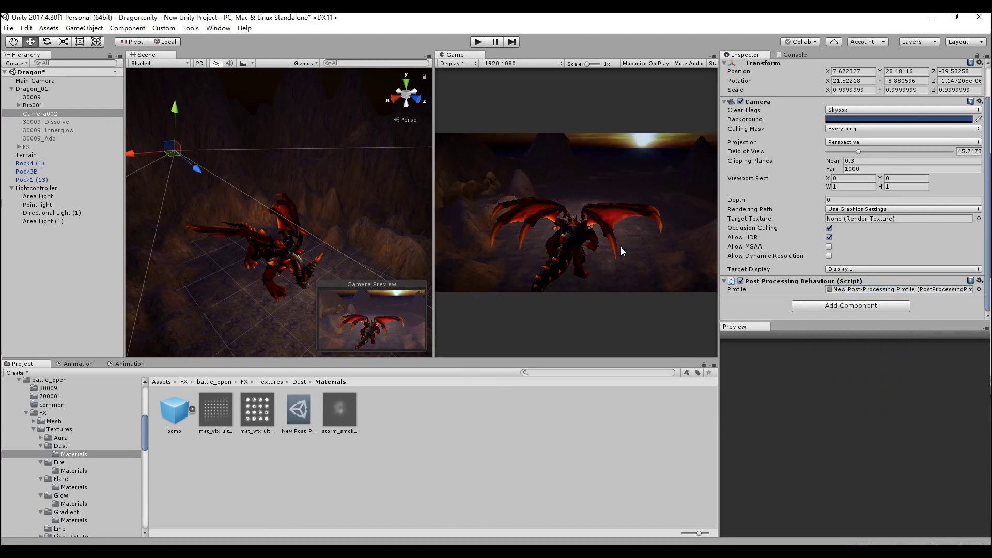
pyautogui.click(563, 373)
pyautogui.write('dragon')
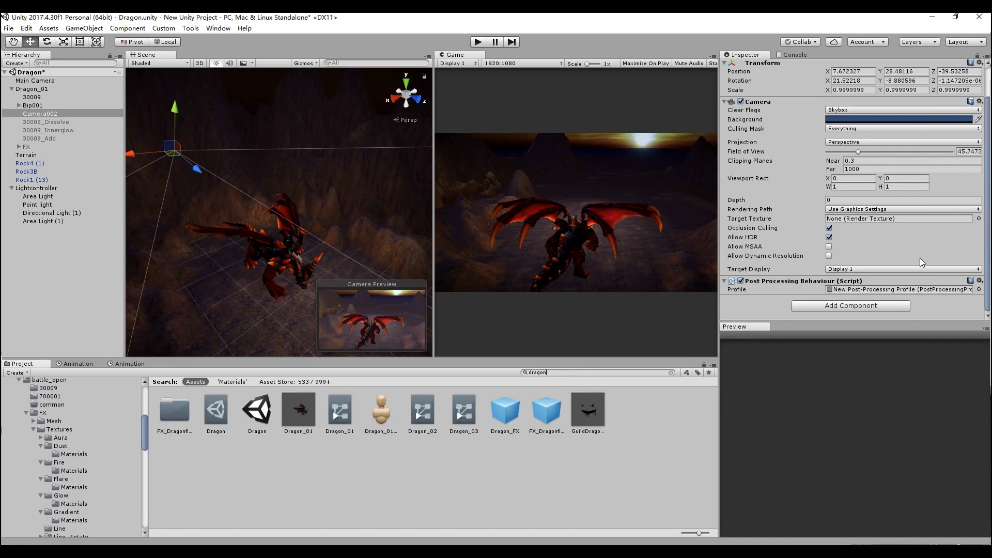
pyautogui.click(222, 414)
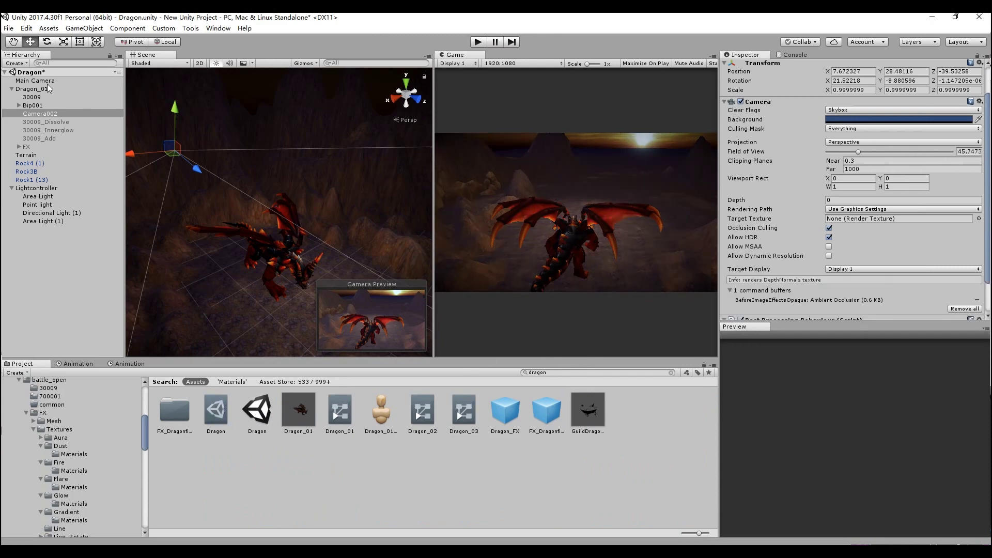
pyautogui.click(41, 82)
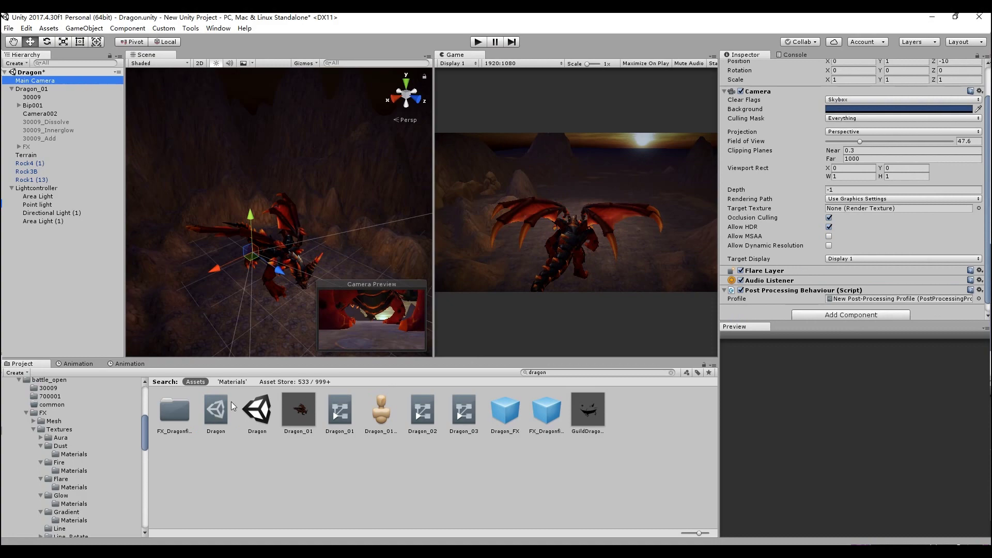
pyautogui.moveTo(216, 411); pyautogui.dragTo(880, 298)
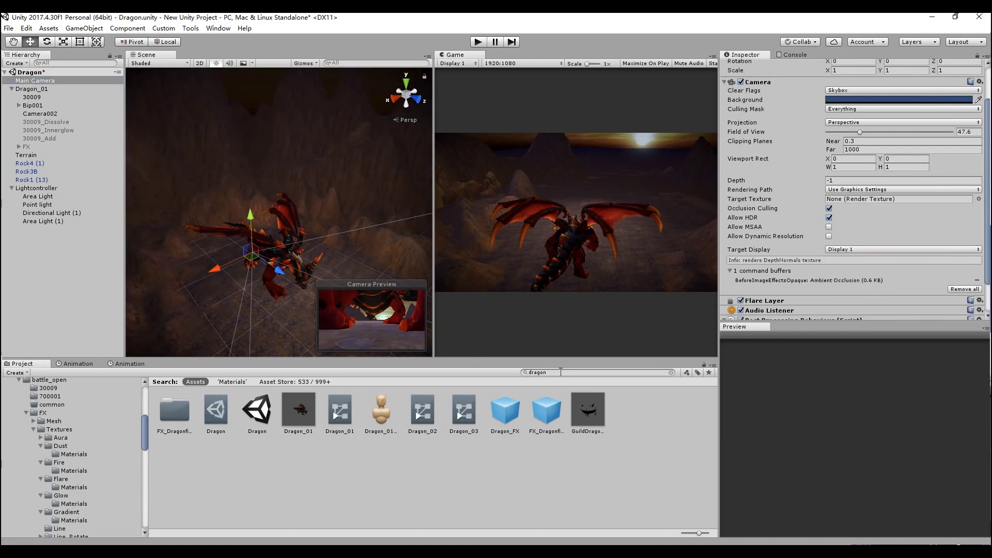
pyautogui.moveTo(303, 189)
pyautogui.keyDown('alt'); pyautogui.mouseDown()
pyautogui.moveTo(229, 165)
pyautogui.moveTo(342, 174)
pyautogui.mouseUp(); pyautogui.keyUp('alt')
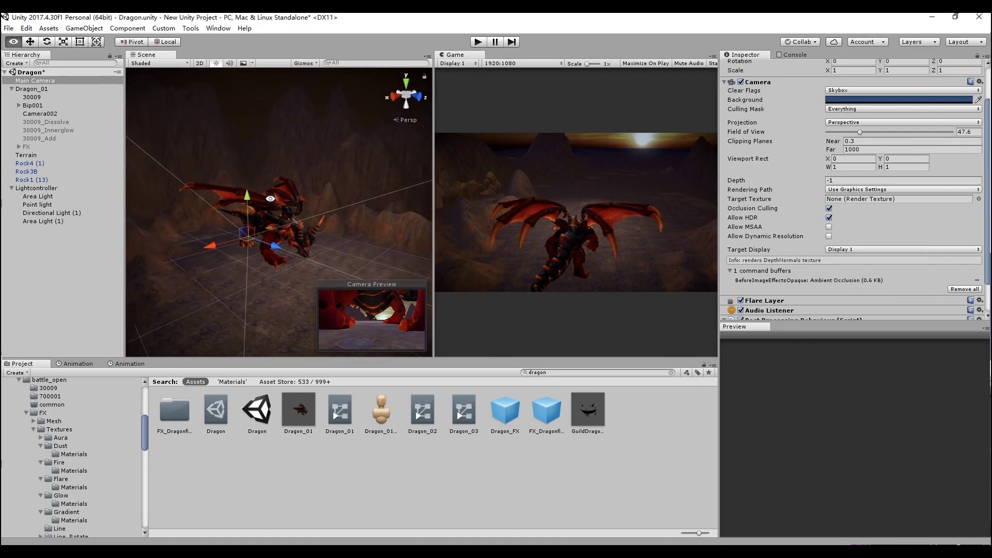
pyautogui.keyDown('alt'); pyautogui.moveTo(341, 175); pyautogui.dragTo(280, 186); pyautogui.keyUp('alt')
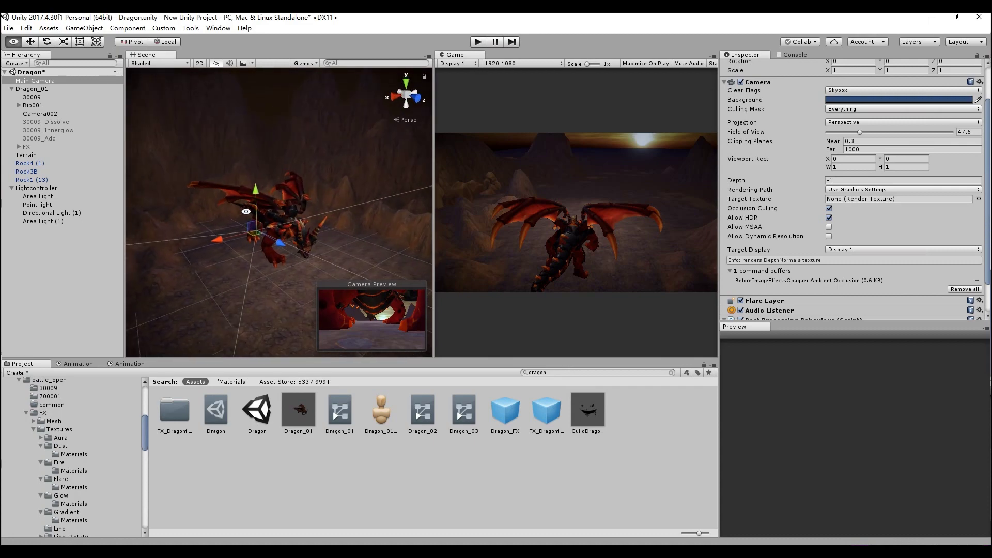
pyautogui.click(48, 91)
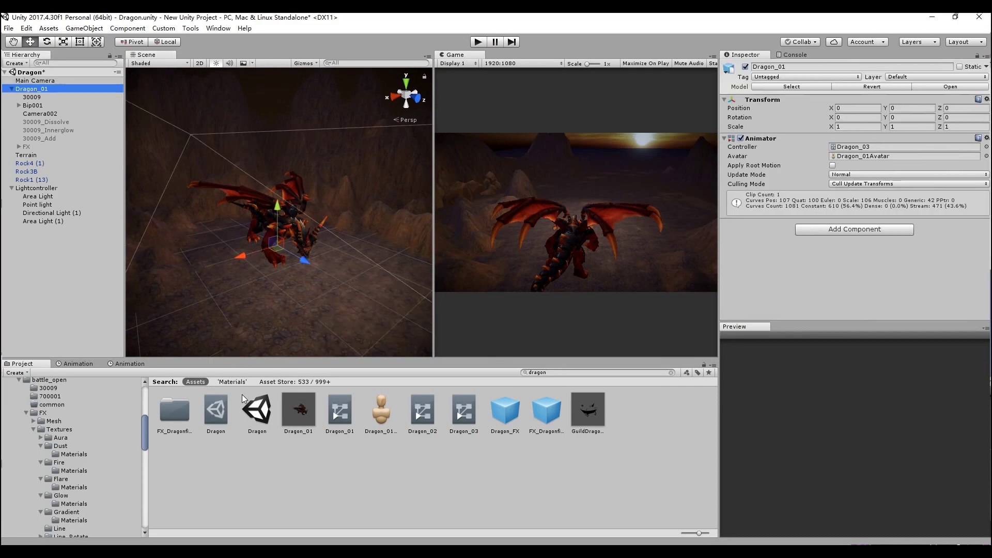
# Scrub Dragon_01's Take 001 clip forward in the Animation timeline.
pyautogui.click(129, 365)
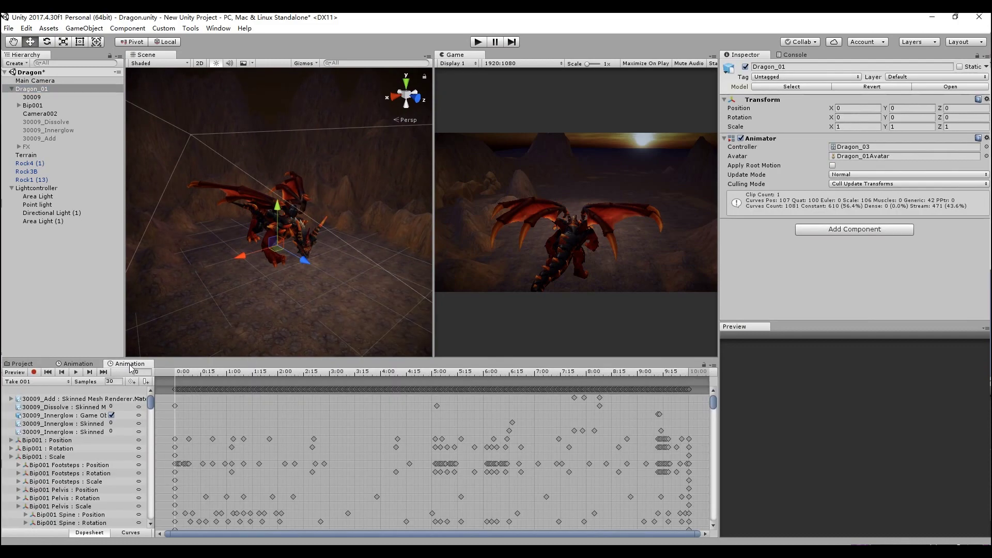
pyautogui.click(192, 373)
pyautogui.moveTo(192, 374); pyautogui.dragTo(280, 377)
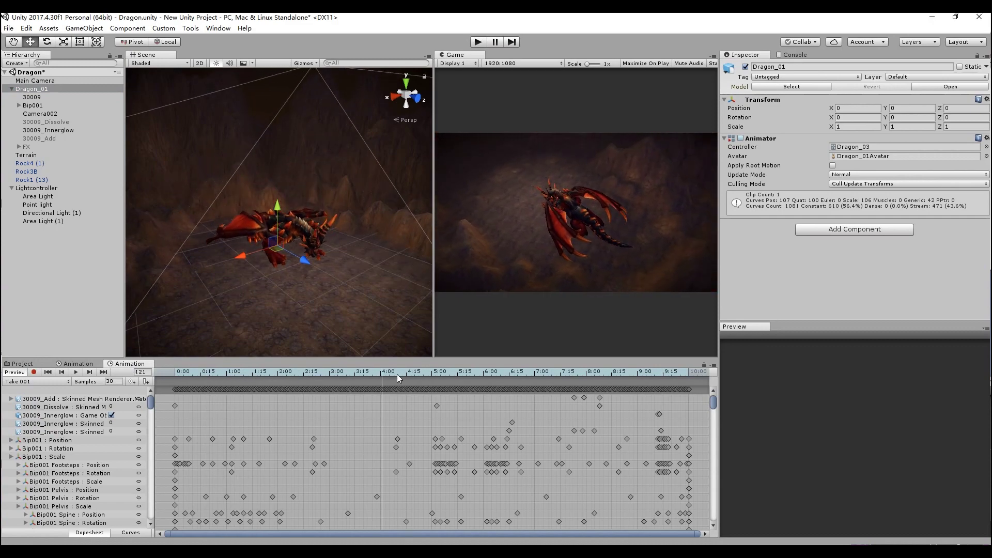
pyautogui.moveTo(280, 378)
pyautogui.mouseDown()
pyautogui.moveTo(564, 374)
pyautogui.moveTo(419, 373)
pyautogui.moveTo(433, 376)
pyautogui.mouseUp()
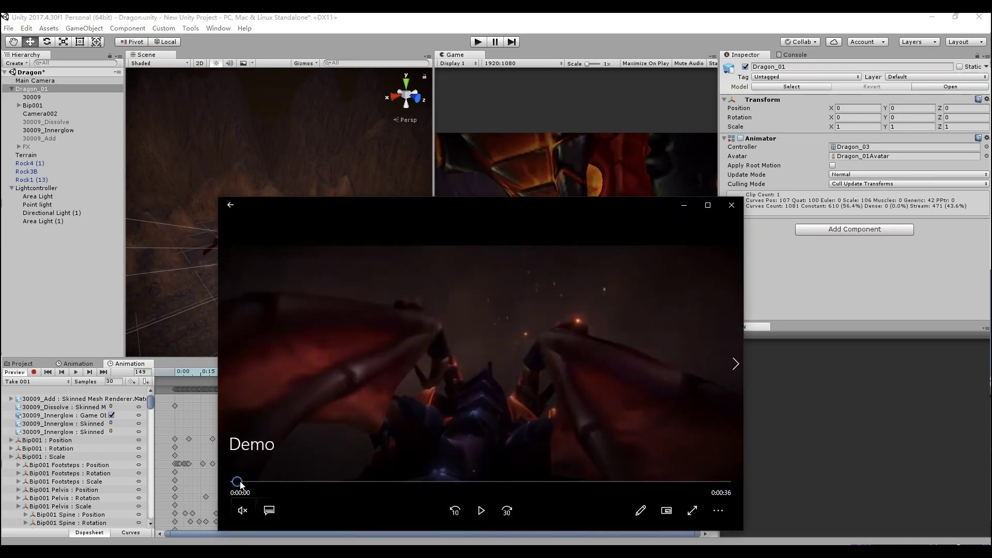
# Replay the Demo video from the start in Movies & TV, then return to Unity.
pyautogui.moveTo(237, 481); pyautogui.dragTo(325, 483)
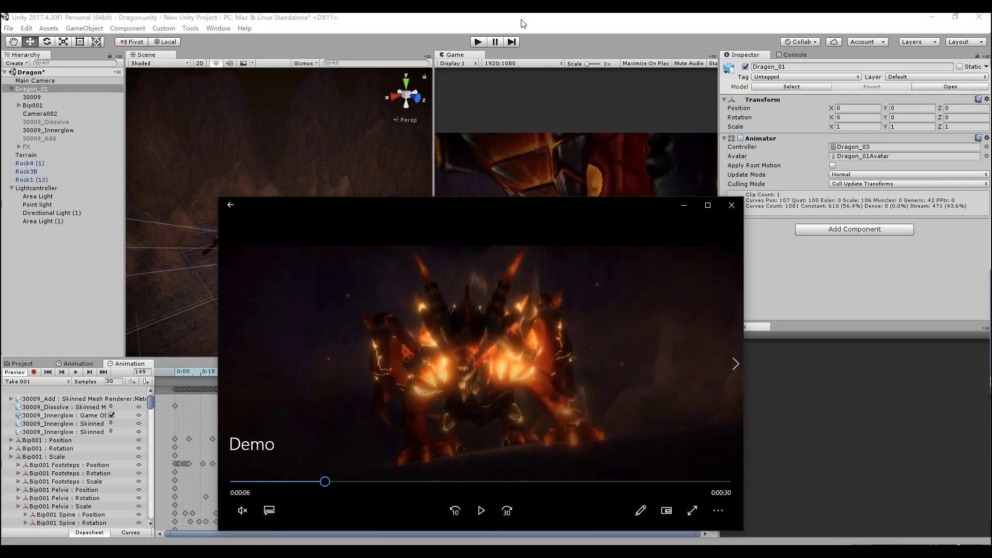
pyautogui.click(292, 16)
# Duplicate the dragon mesh 30009, creating 30009 (1) under Dragon_01.
pyautogui.click(44, 98)
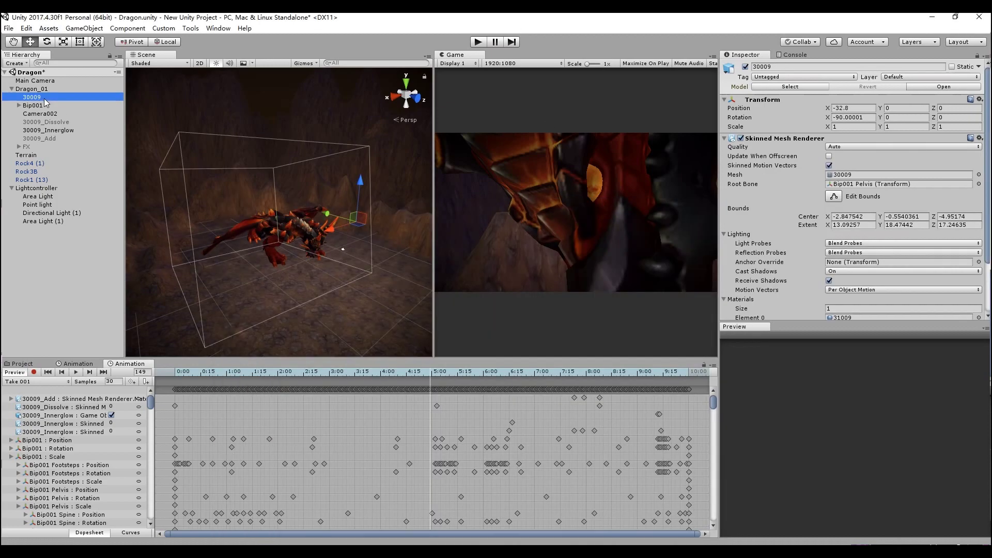
pyautogui.keyDown('alt'); pyautogui.moveTo(327, 184); pyautogui.dragTo(284, 206); pyautogui.keyUp('alt')
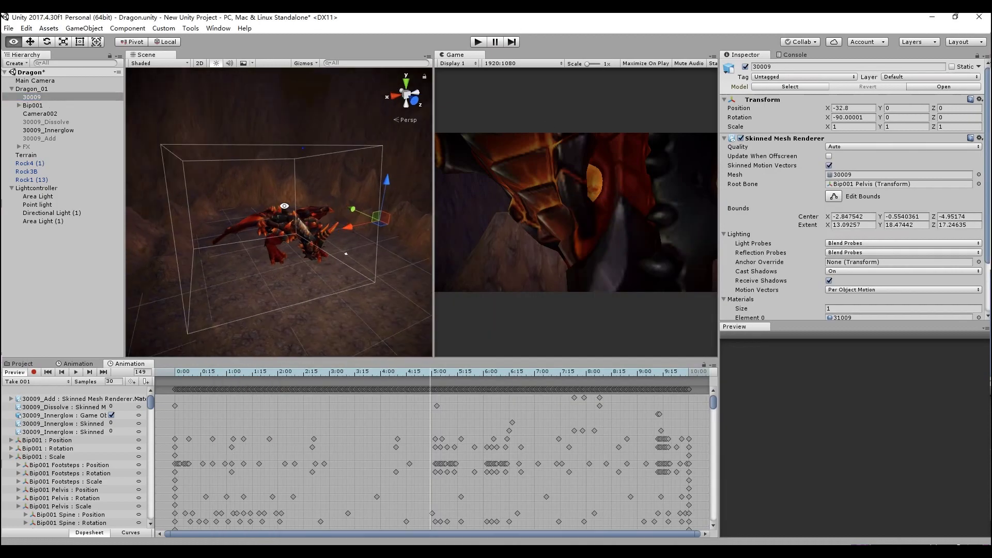
pyautogui.rightClick(68, 98)
pyautogui.click(99, 141)
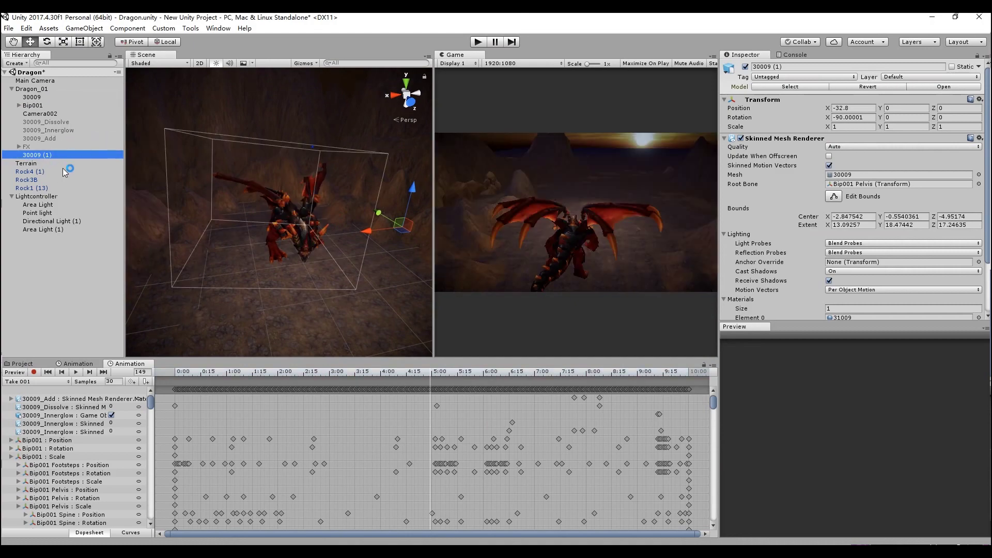
# Locate and select the 31009 material in Assets/model/Materials from the mesh's Element 0 slot.
pyautogui.scroll(-3, 879, 215)
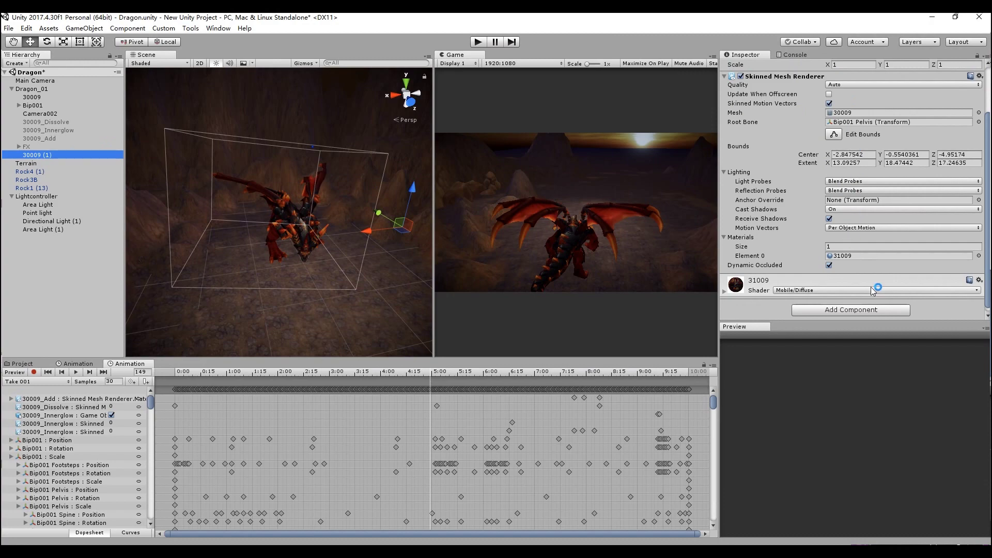
pyautogui.click(725, 293)
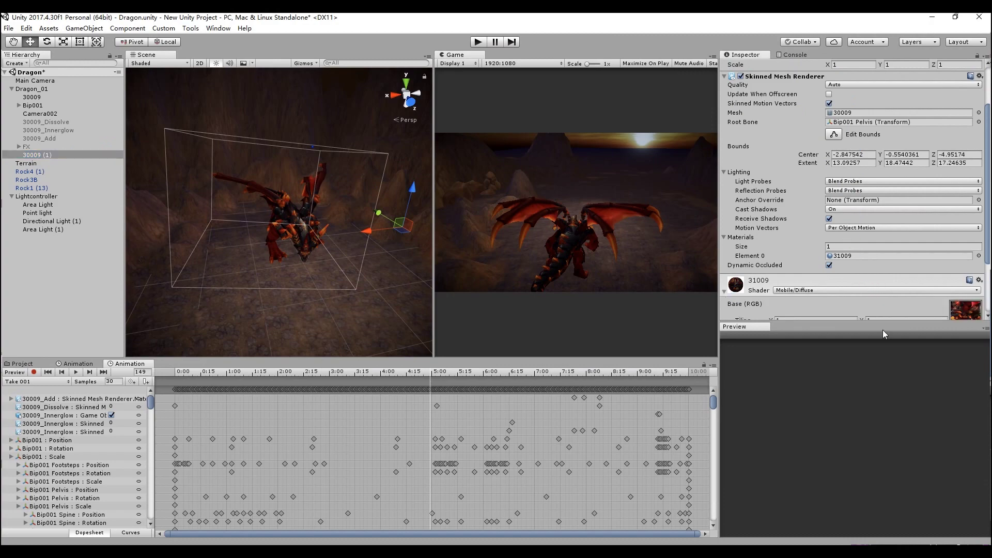
pyautogui.click(889, 254)
pyautogui.click(31, 361)
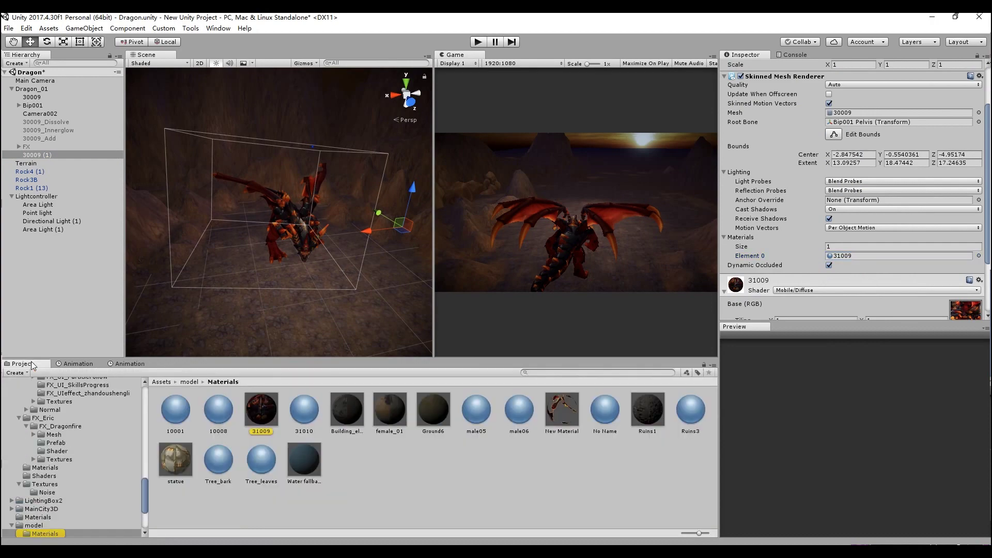
pyautogui.click(842, 256)
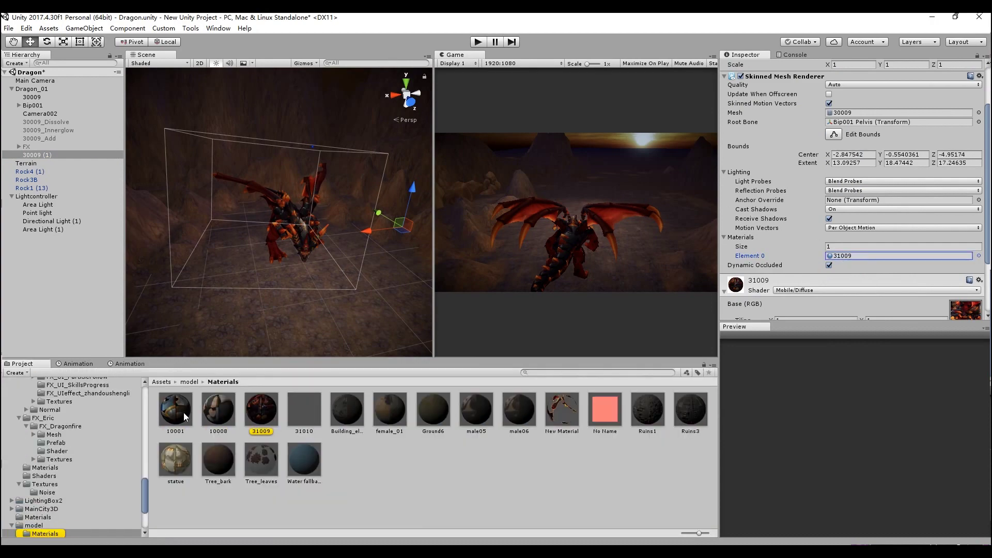
pyautogui.click(266, 404)
# Copy material 31009 as 31011 and switch its shader to Shader Forge/Dissolve_Rimlight.
pyautogui.rightClick(266, 404)
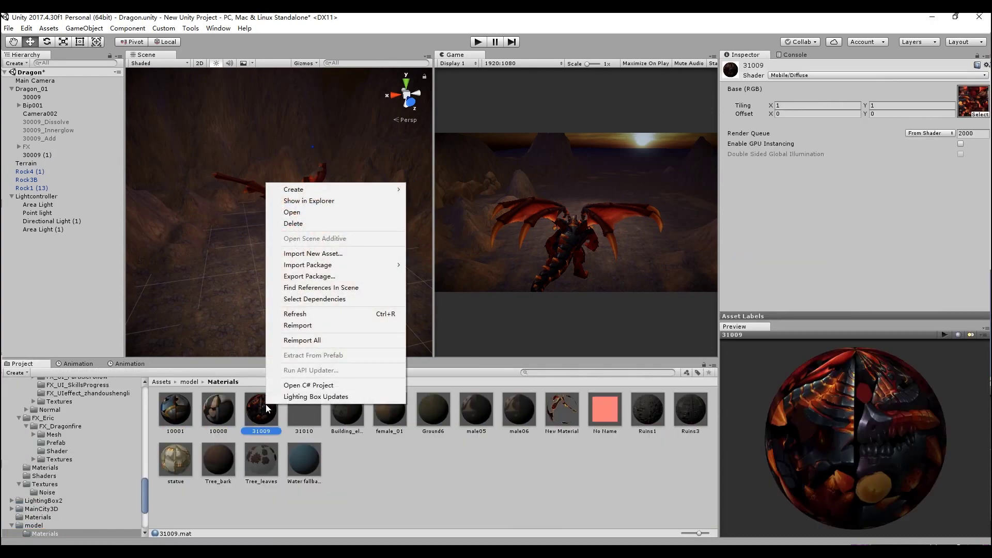
pyautogui.click(402, 458)
pyautogui.click(271, 402)
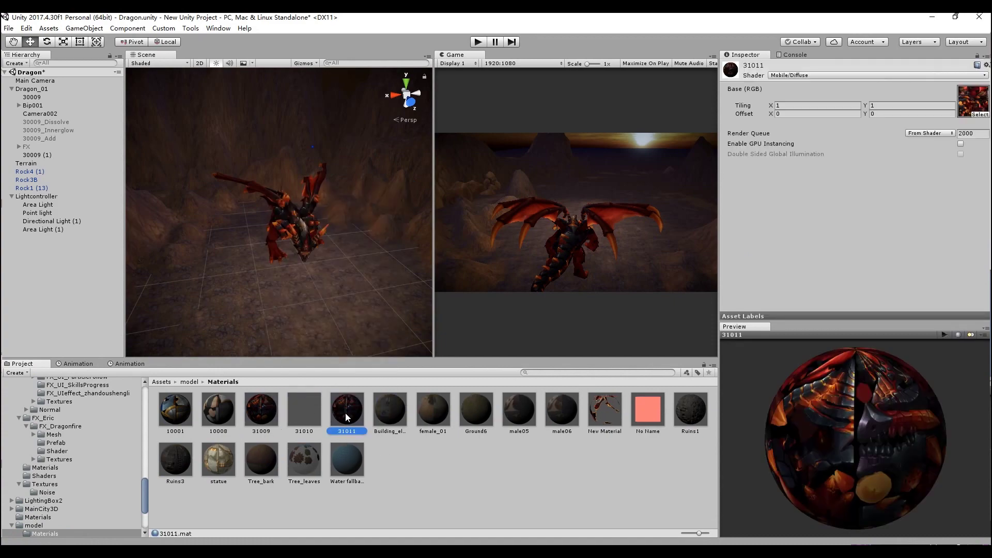
pyautogui.click(902, 75)
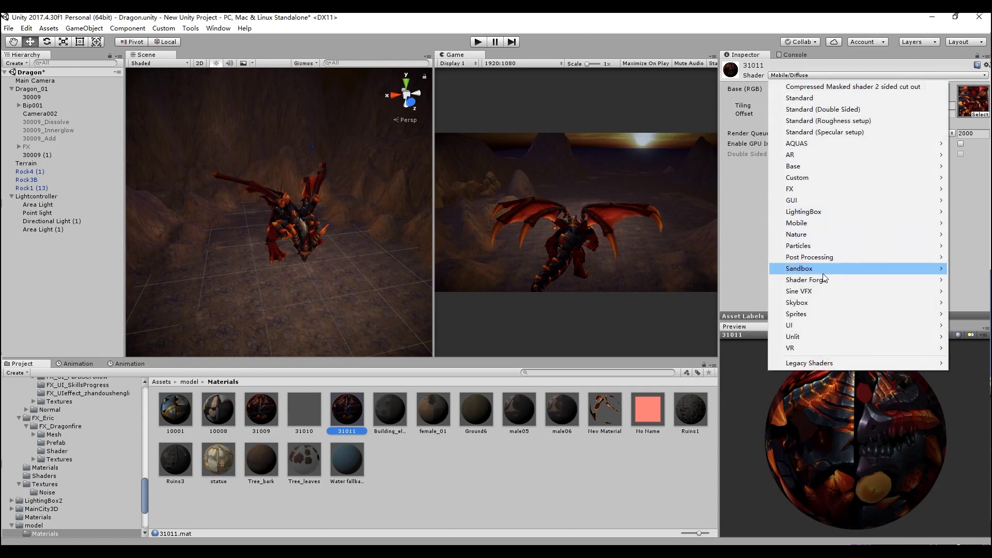
pyautogui.moveTo(825, 280)
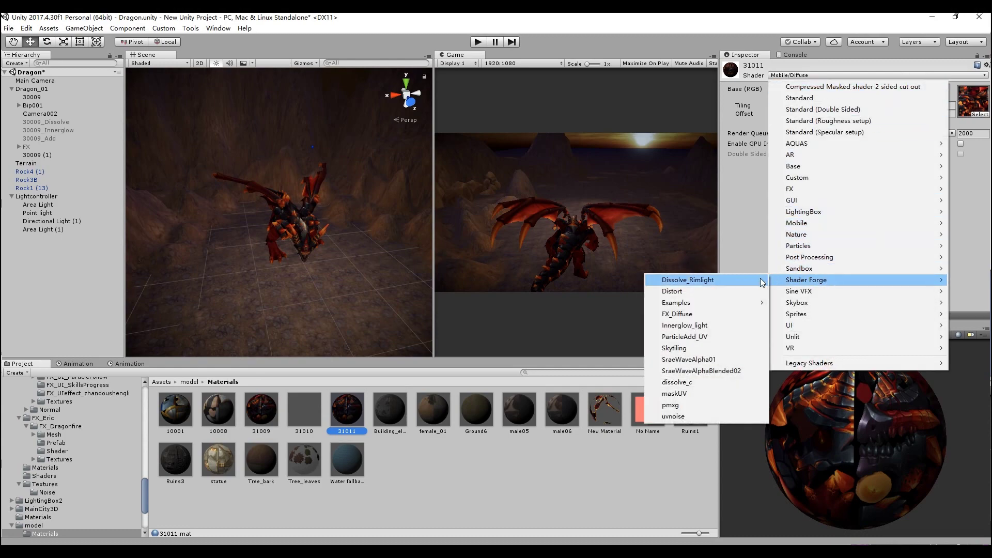
pyautogui.click(761, 280)
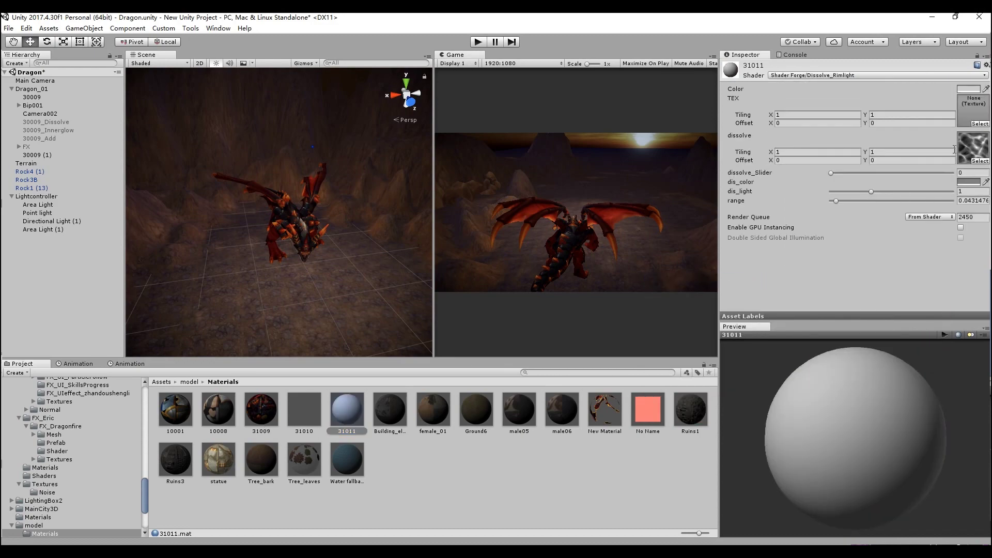
# Search the texture picker for 31009 and compare textures 30009 and 31009 used by material 31009.
pyautogui.click(980, 124)
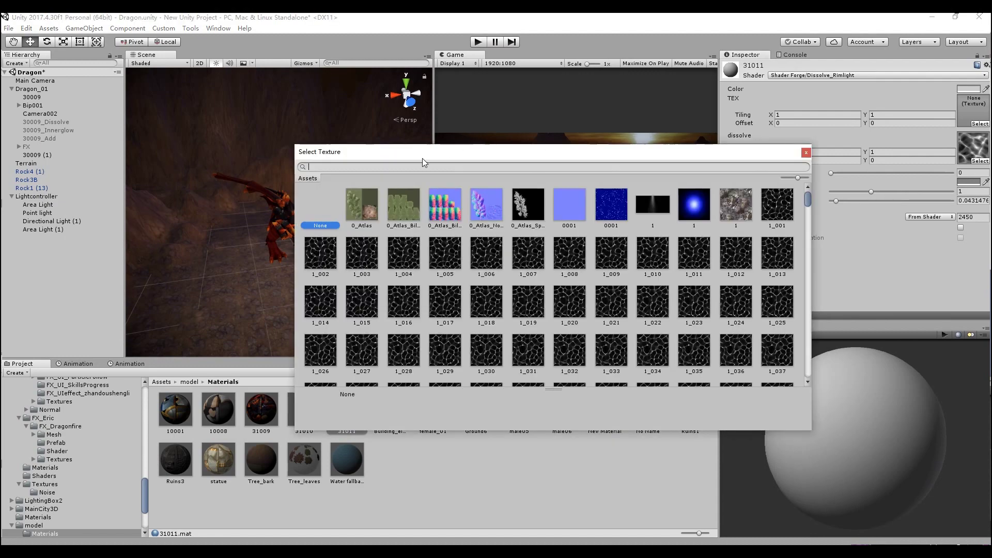
pyautogui.write('31009')
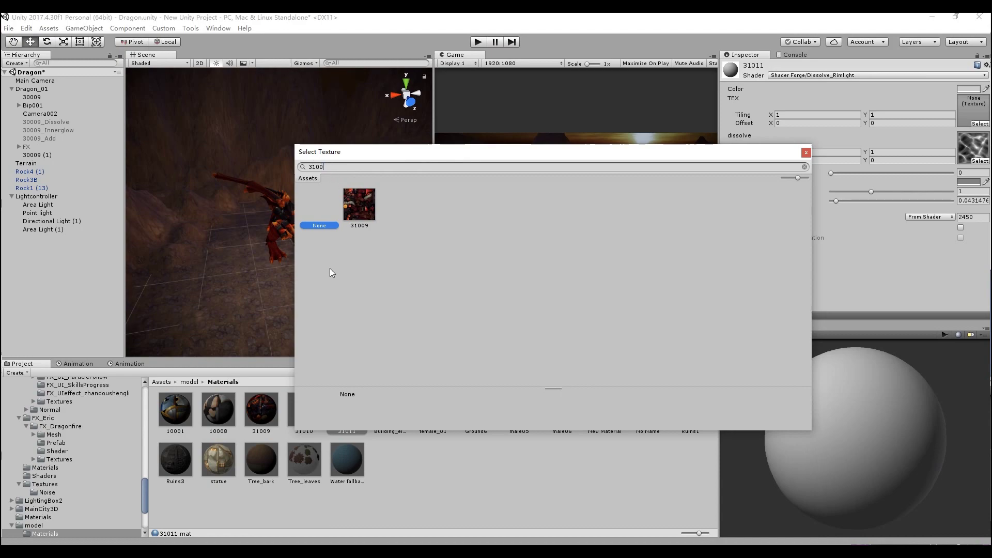
pyautogui.click(265, 405)
pyautogui.click(265, 405)
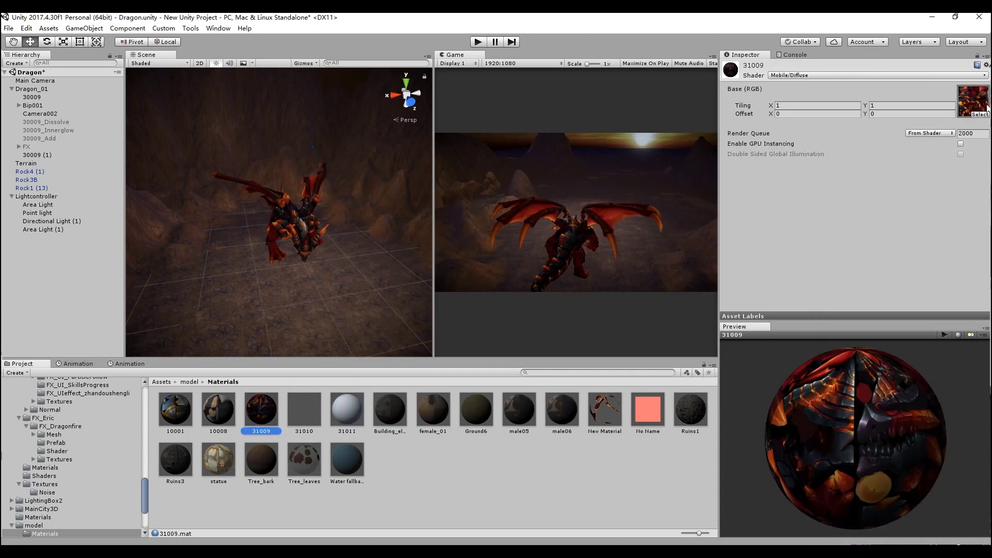
pyautogui.click(977, 104)
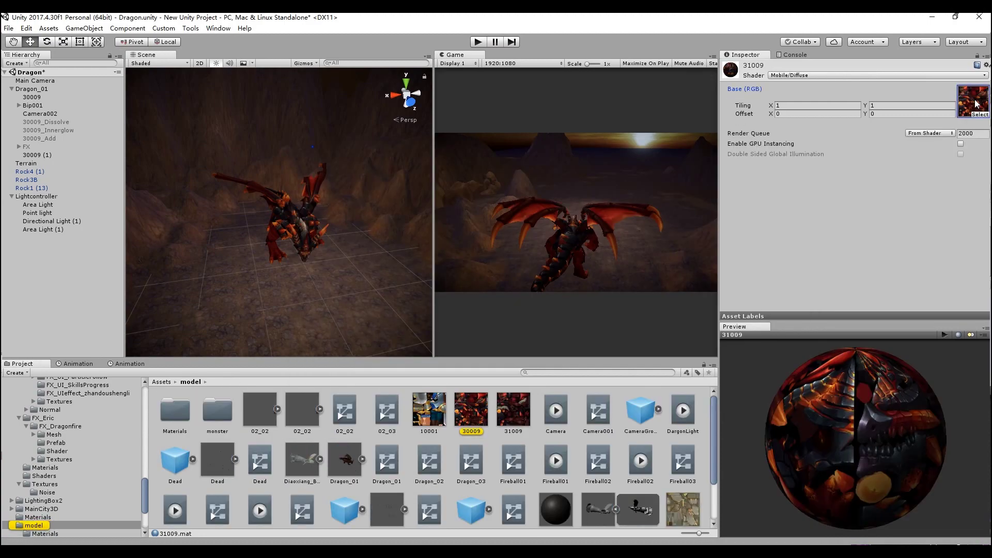
pyautogui.click(474, 412)
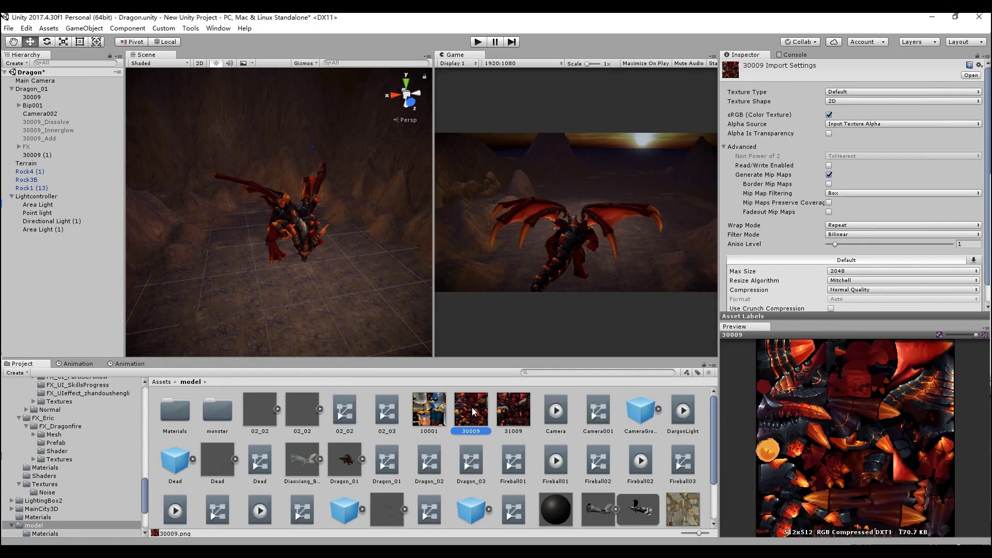
pyautogui.click(517, 414)
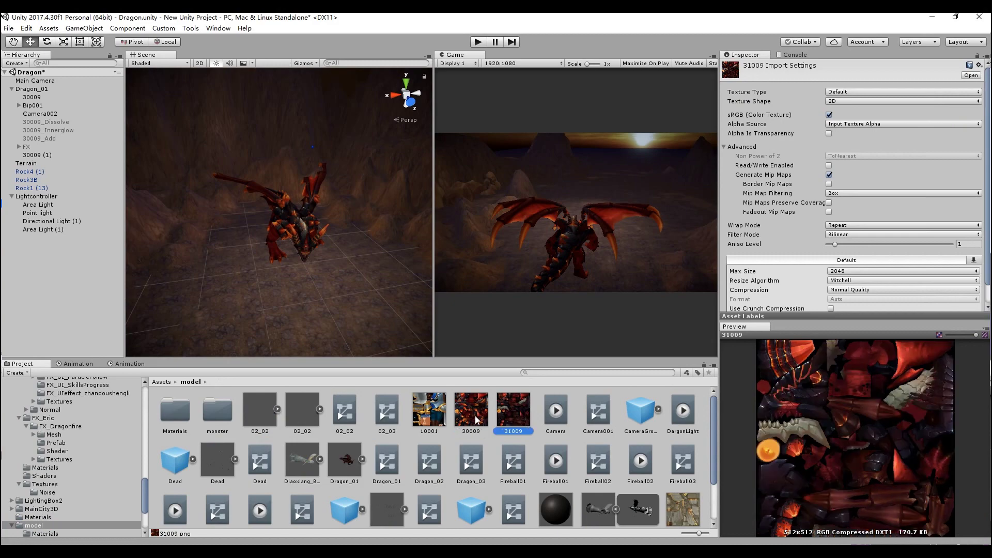
pyautogui.click(477, 420)
pyautogui.click(503, 421)
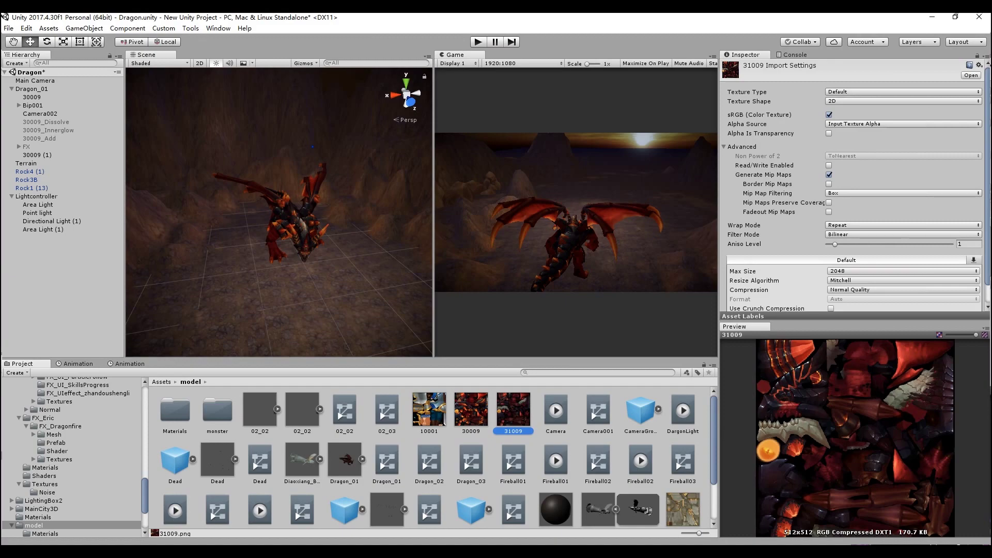
# Assign texture 31009 to material 31011's TEX slot, found by searching 3100.
pyautogui.click(40, 155)
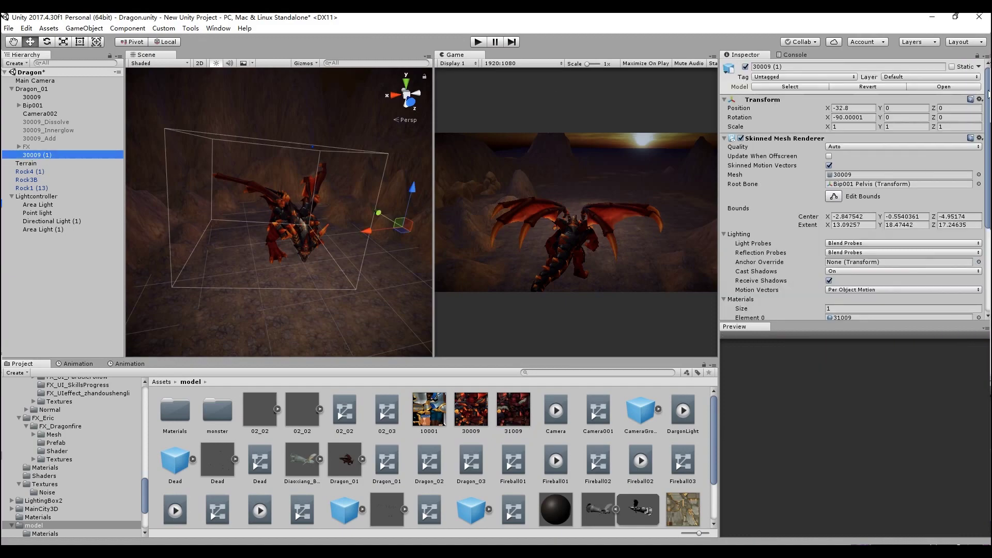
pyautogui.scroll(-5, 949, 253)
pyautogui.click(868, 176)
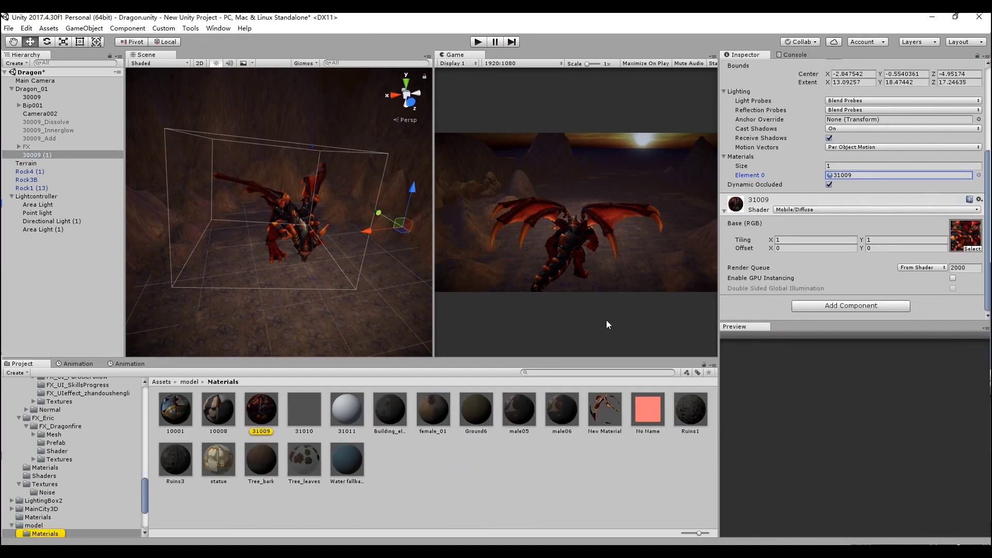
pyautogui.click(354, 418)
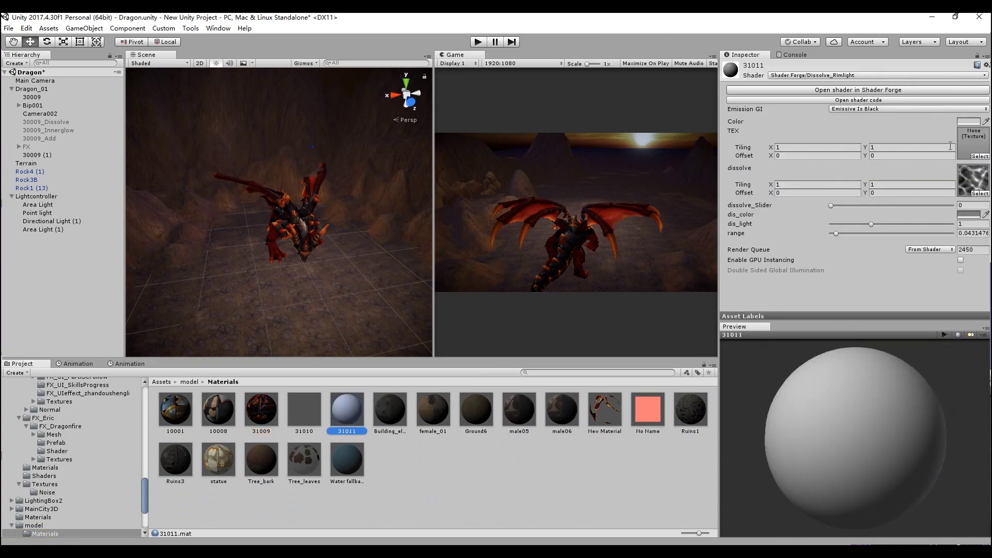
pyautogui.click(979, 155)
pyautogui.write('3100')
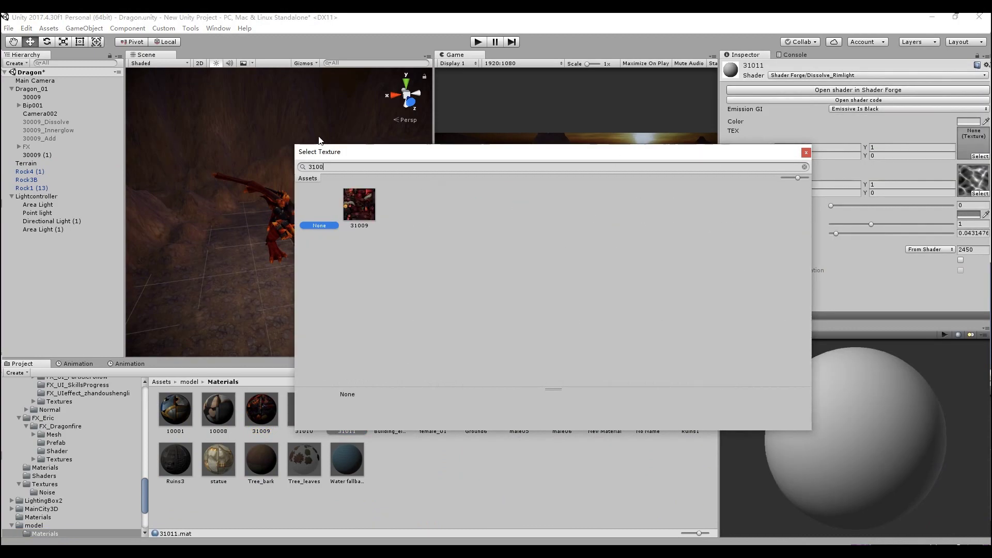
pyautogui.doubleClick(361, 206)
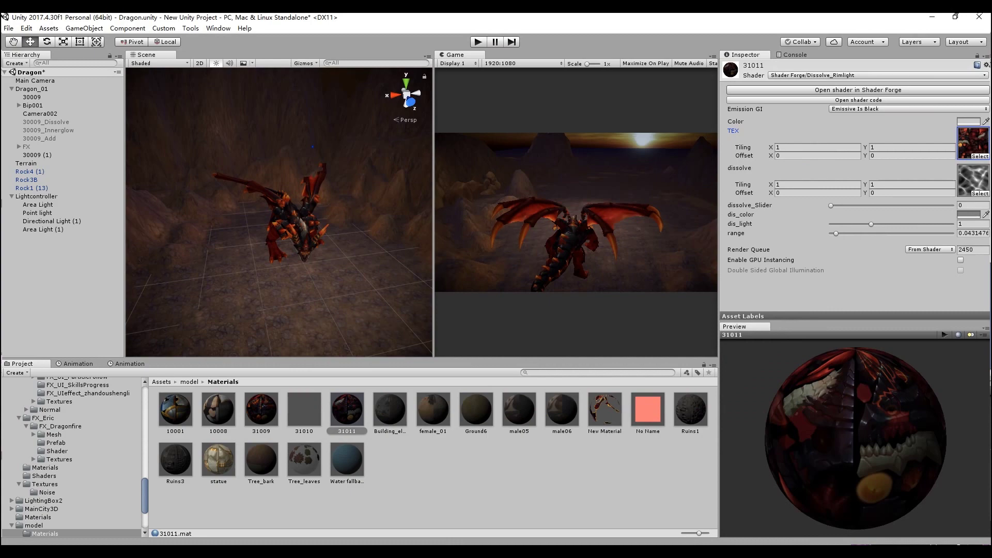
# Drag material 31011 onto 30009 (1)'s Element 0 slot and toggle the object's visibility to compare.
pyautogui.click(47, 156)
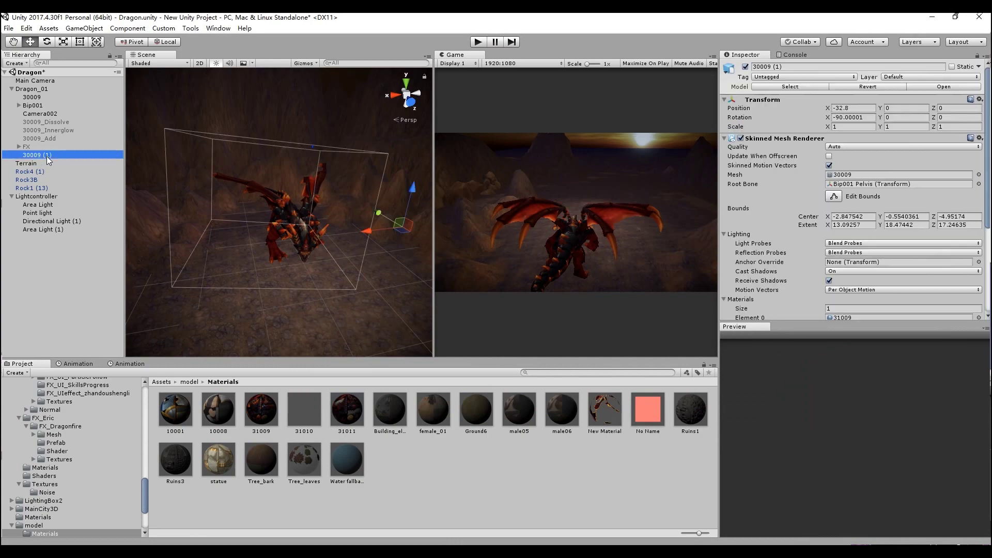
pyautogui.scroll(-3, 845, 226)
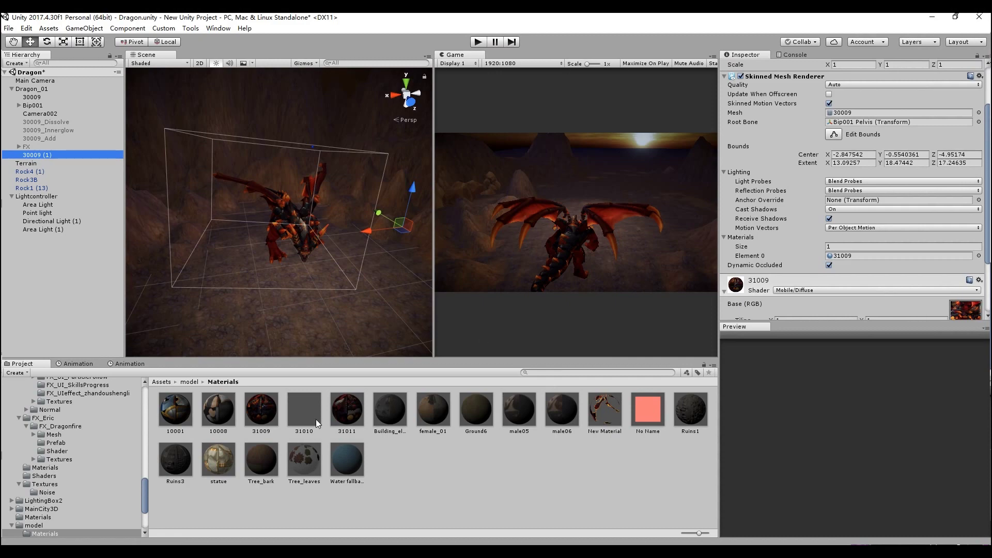
pyautogui.moveTo(346, 418); pyautogui.dragTo(864, 258)
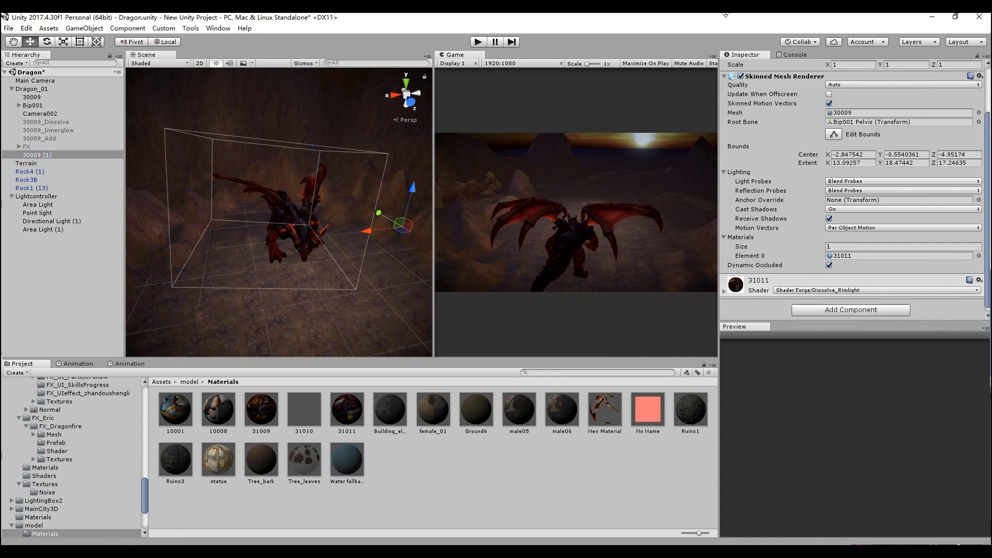
pyautogui.scroll(3, 809, 94)
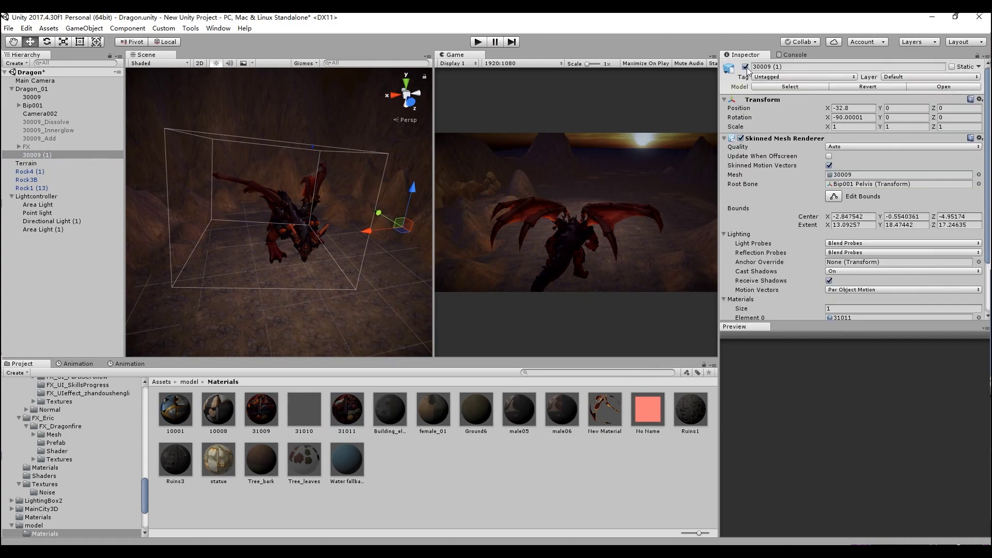
pyautogui.click(745, 66)
pyautogui.click(745, 66)
pyautogui.click(746, 67)
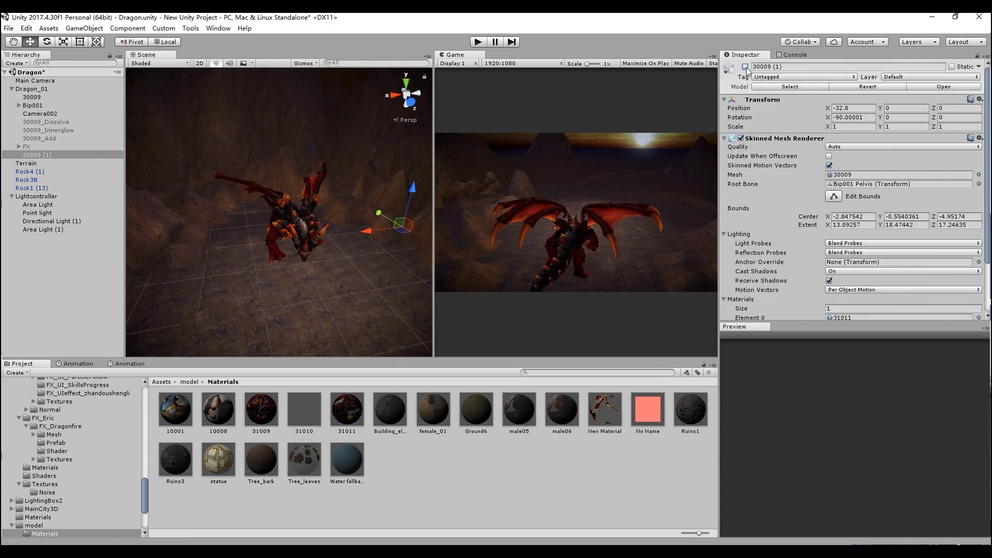
pyautogui.click(746, 67)
pyautogui.scroll(-3, 814, 245)
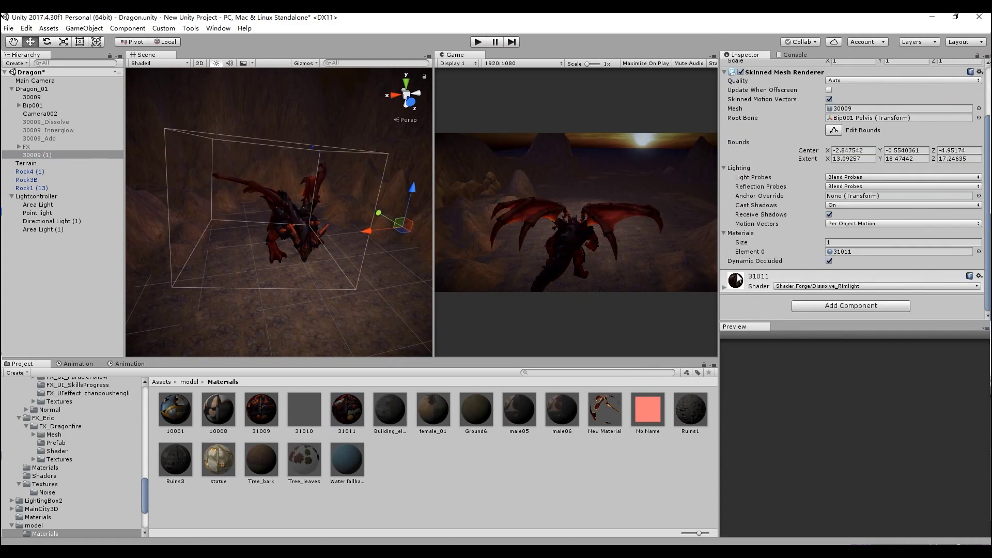
pyautogui.scroll(-7, 730, 284)
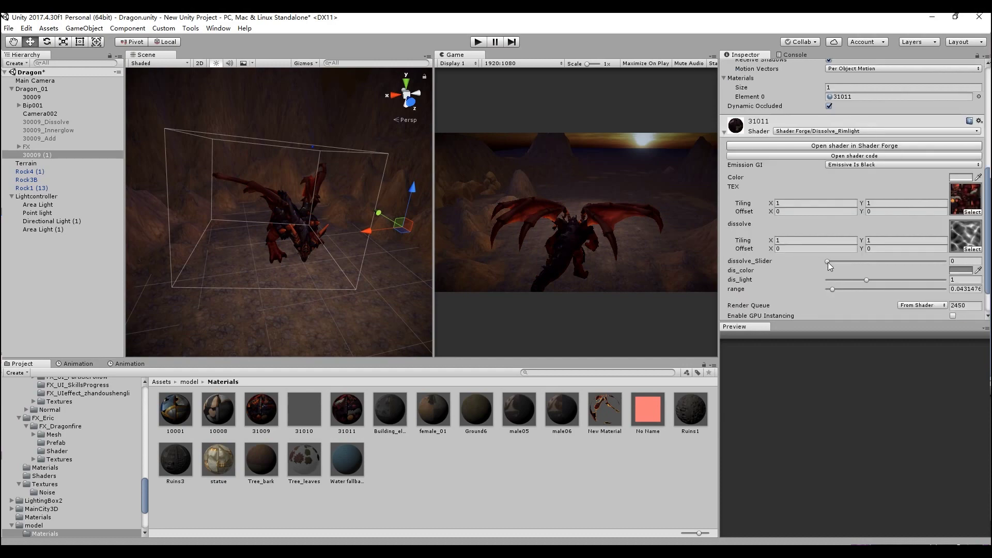
# Tune material 31011 to dissolve_Slider 0.537, range 0.532 and dis_light 2.66.
pyautogui.moveTo(828, 262); pyautogui.dragTo(857, 262)
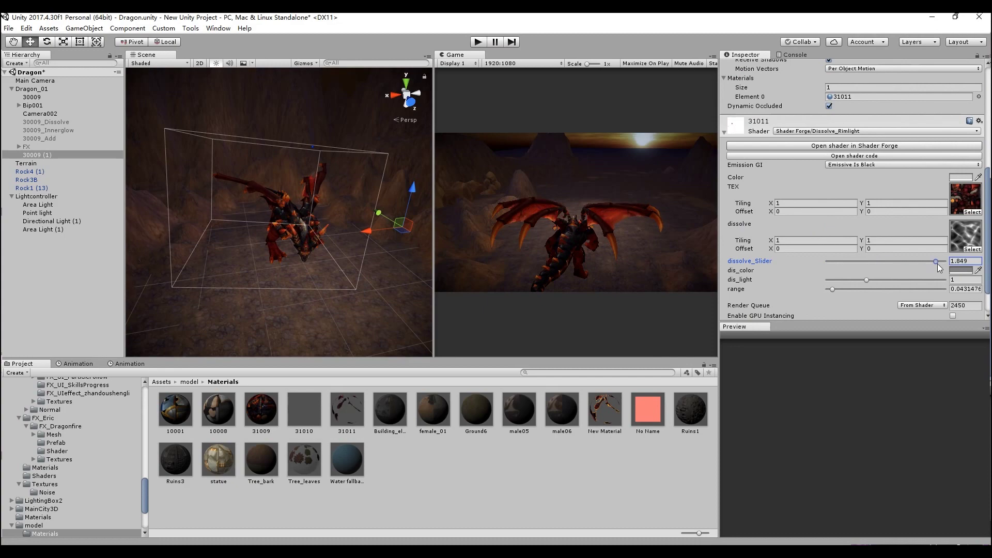
pyautogui.moveTo(884, 264); pyautogui.dragTo(939, 264)
pyautogui.scroll(5, 387, 283)
pyautogui.scroll(2, 386, 283)
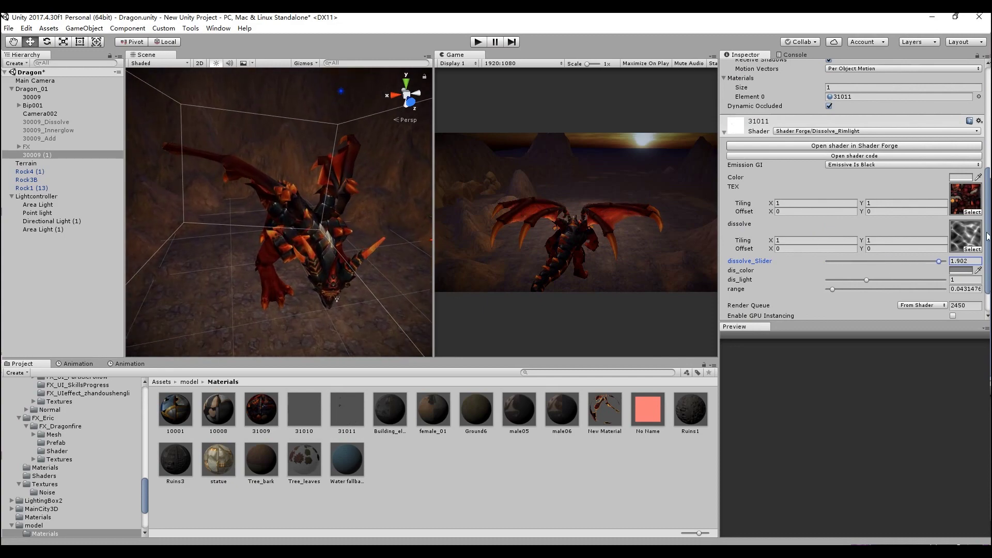
pyautogui.click(976, 248)
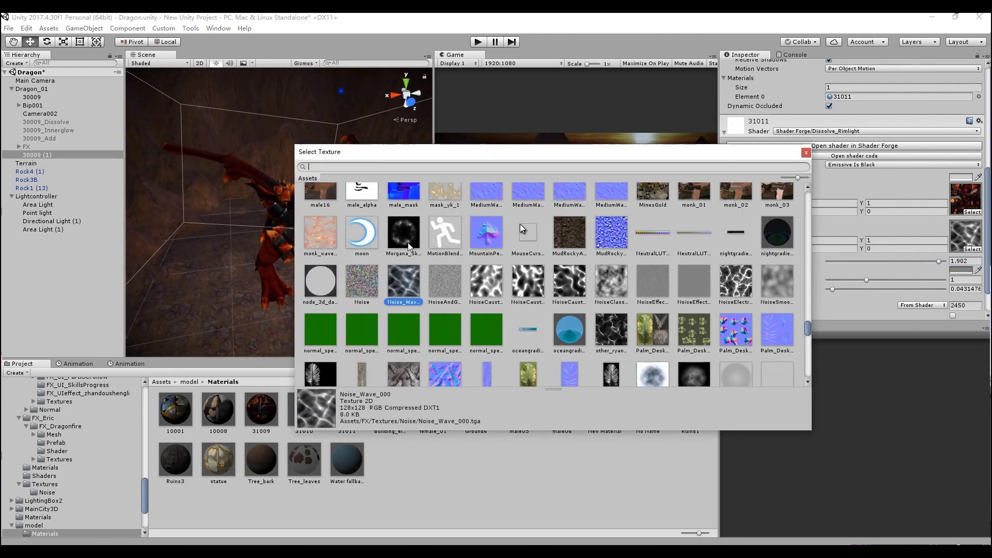
pyautogui.moveTo(486, 153); pyautogui.dragTo(619, 302)
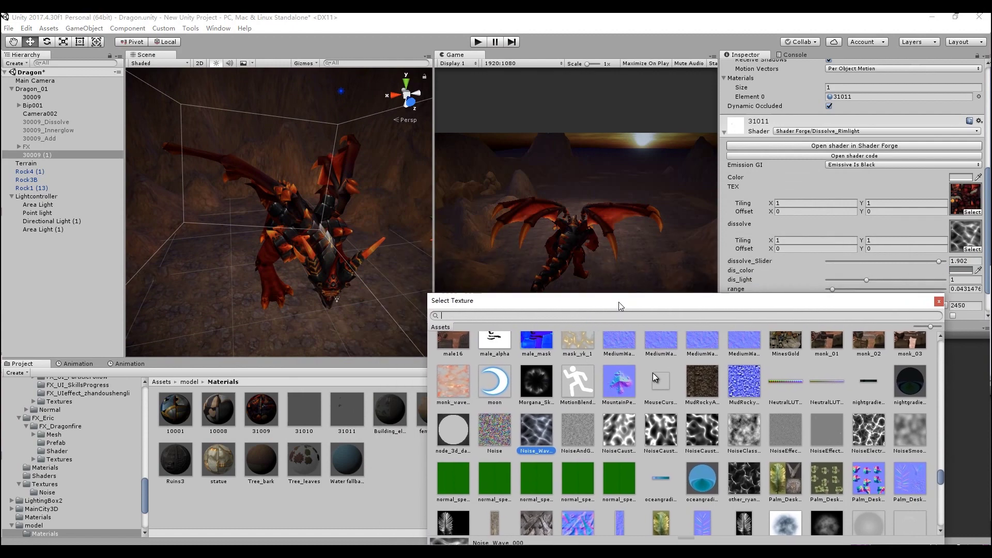
pyautogui.click(942, 262)
pyautogui.moveTo(939, 261); pyautogui.dragTo(861, 276)
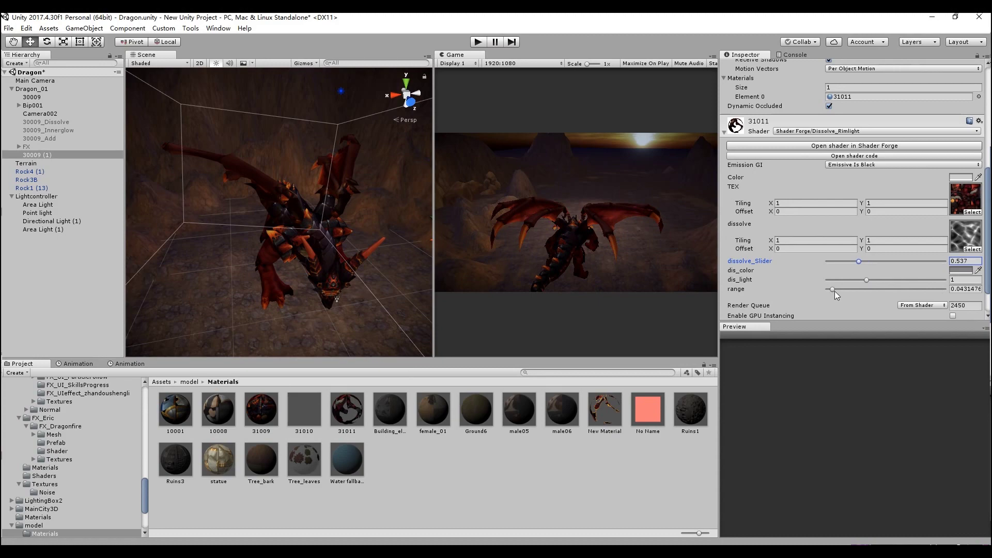
pyautogui.moveTo(831, 290)
pyautogui.mouseDown()
pyautogui.moveTo(903, 298)
pyautogui.moveTo(879, 300)
pyautogui.moveTo(938, 280)
pyautogui.moveTo(962, 292)
pyautogui.moveTo(931, 281)
pyautogui.mouseUp()
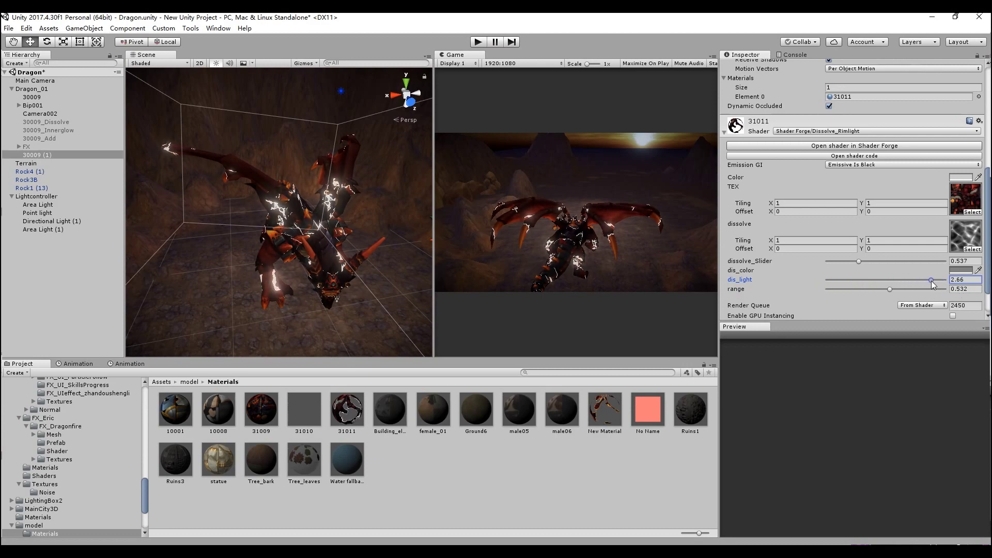
# Make dis_color orange (AC854B) and set dissolve_Slider to 0.784.
pyautogui.click(956, 271)
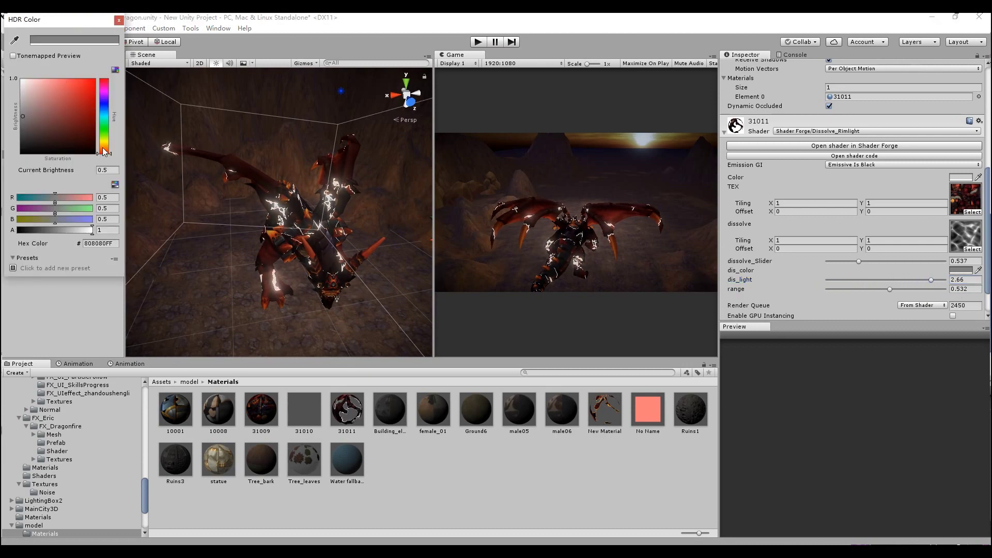
pyautogui.moveTo(104, 152); pyautogui.dragTo(104, 147)
pyautogui.moveTo(42, 108); pyautogui.dragTo(63, 104)
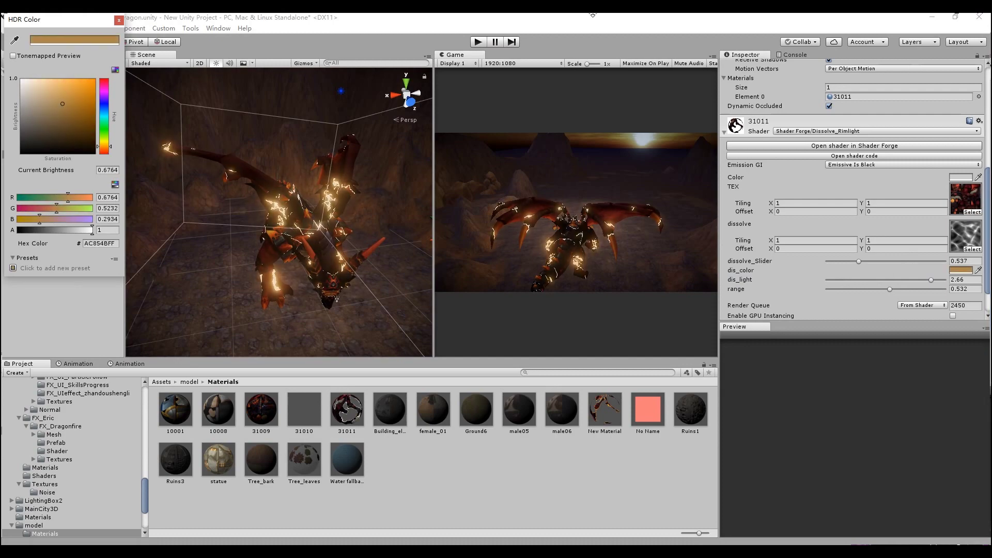
pyautogui.click(119, 20)
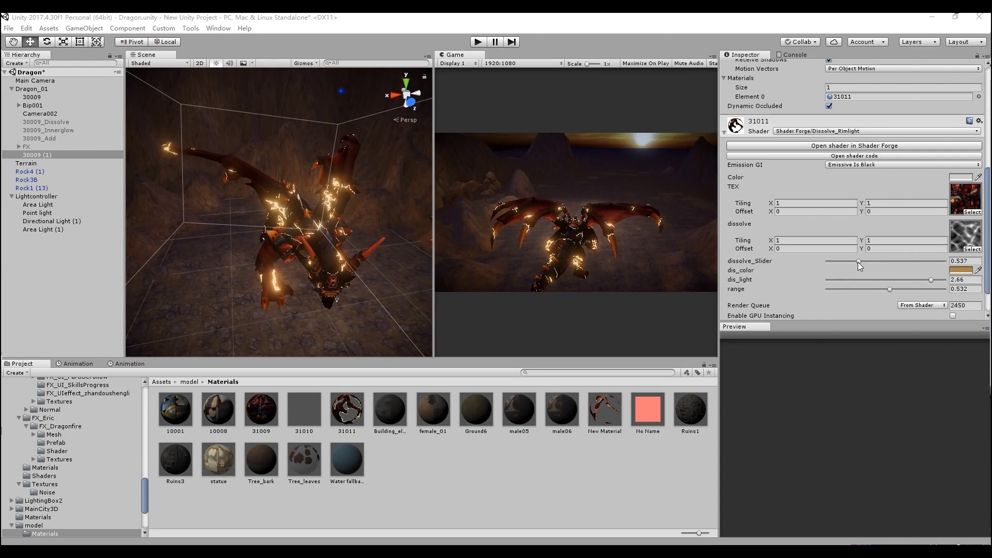
pyautogui.moveTo(858, 262)
pyautogui.mouseDown()
pyautogui.moveTo(818, 263)
pyautogui.moveTo(889, 277)
pyautogui.moveTo(873, 285)
pyautogui.mouseUp()
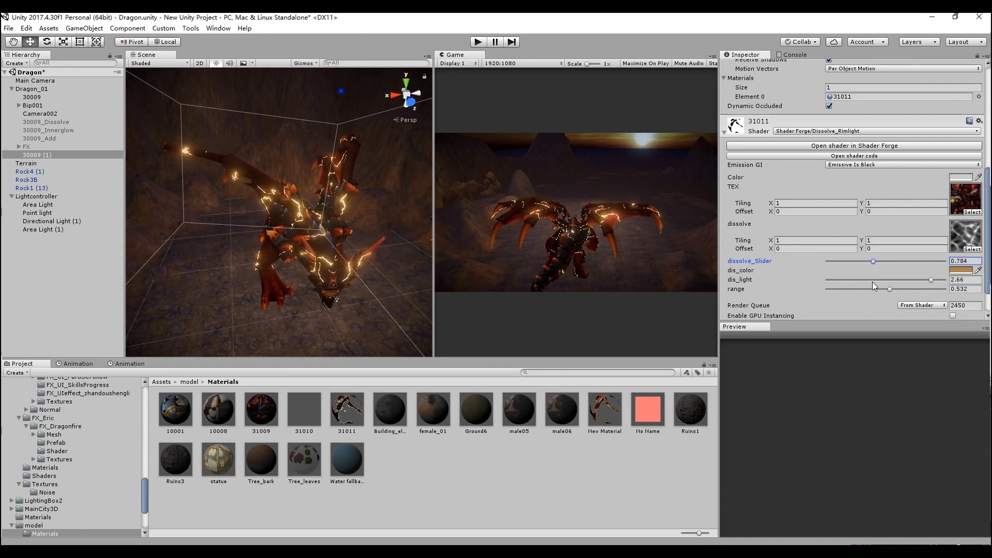
# On Main Camera, toggle Allow HDR off and on, then open the Dragon post-processing profile.
pyautogui.click(54, 82)
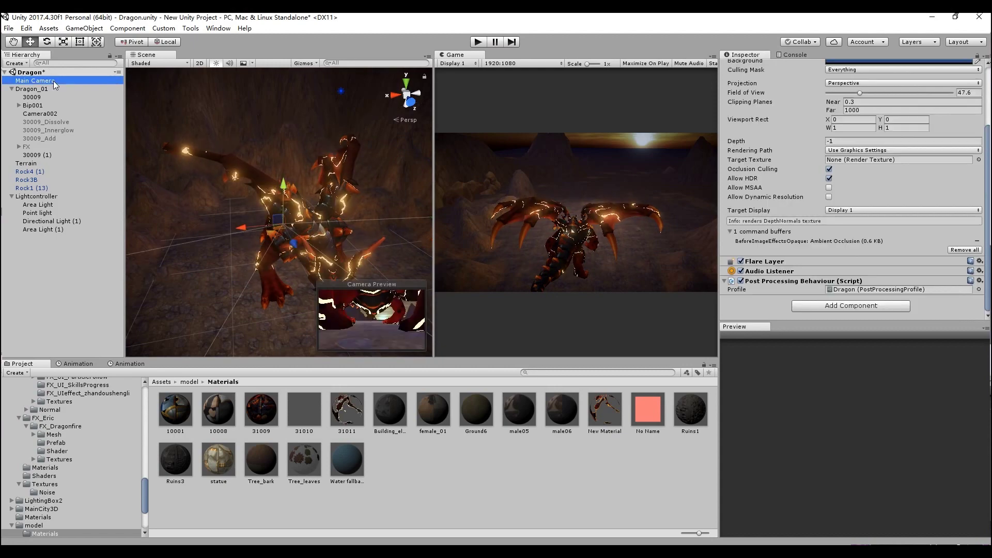
pyautogui.click(829, 181)
pyautogui.click(829, 181)
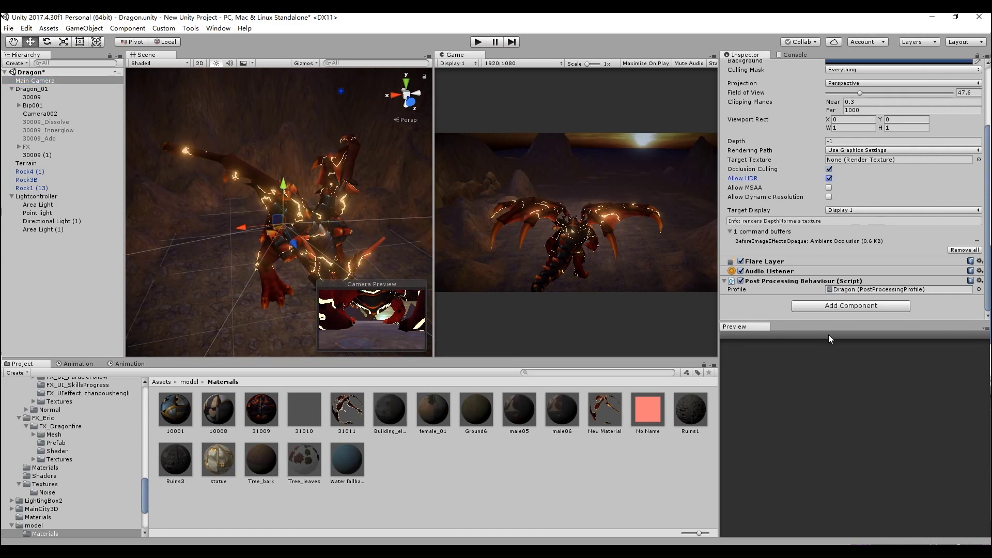
pyautogui.click(866, 292)
pyautogui.click(691, 412)
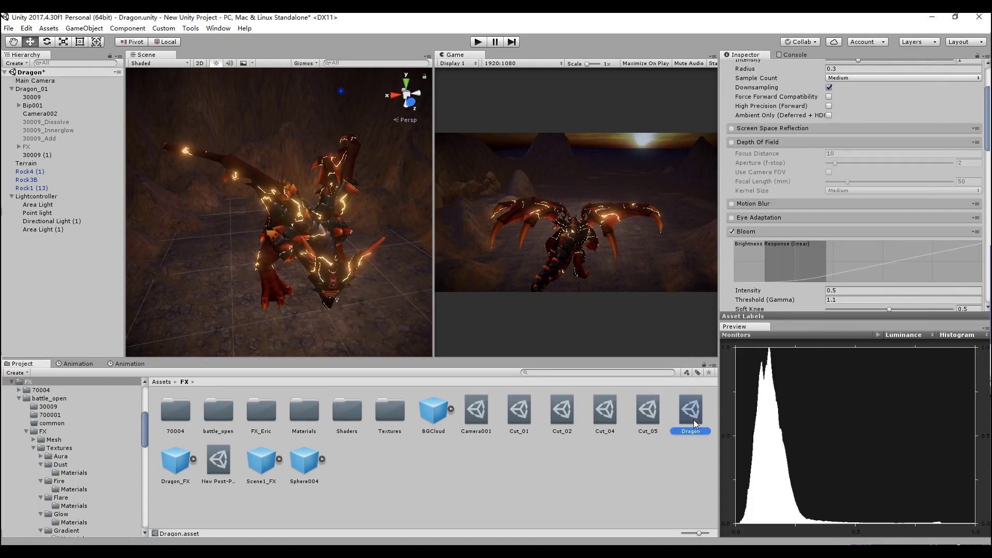
# Test Bloom, leave Intensity 0.5 and Threshold 1.1, then select Camera002.
pyautogui.click(731, 232)
pyautogui.click(731, 232)
pyautogui.scroll(-2, 886, 267)
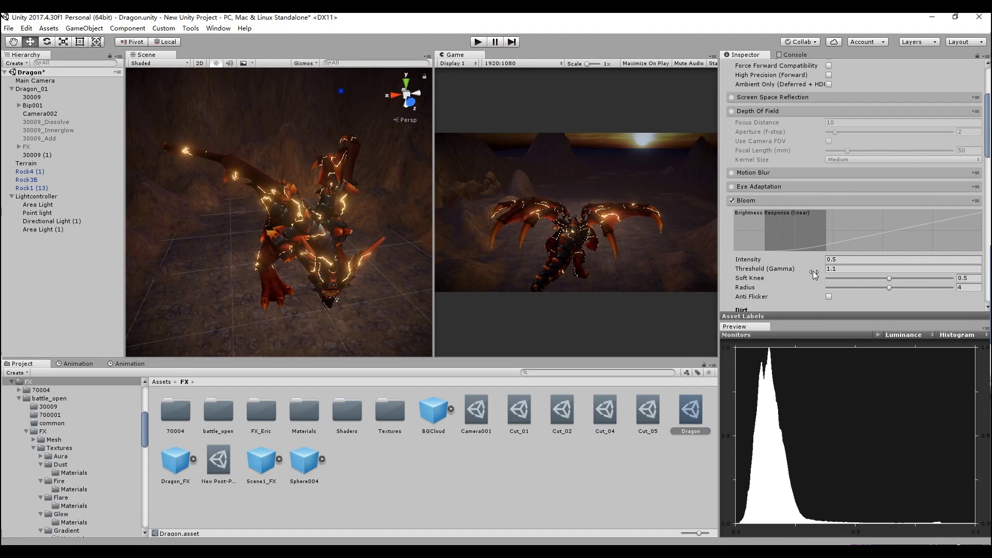
pyautogui.moveTo(797, 263)
pyautogui.mouseDown()
pyautogui.moveTo(843, 264)
pyautogui.moveTo(786, 272)
pyautogui.moveTo(801, 273)
pyautogui.mouseUp()
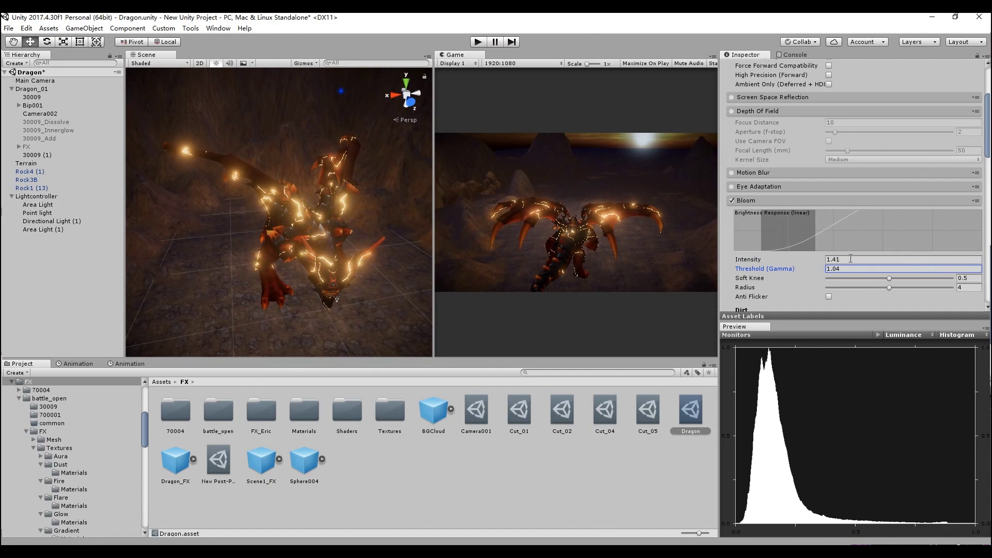
pyautogui.click(850, 259)
pyautogui.write('.5')
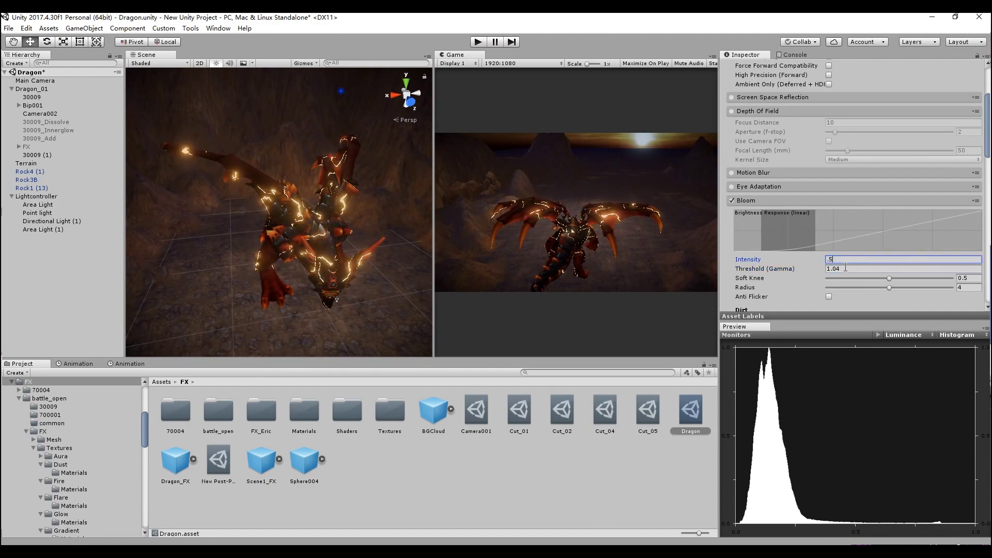
pyautogui.click(845, 268)
pyautogui.write('1.1')
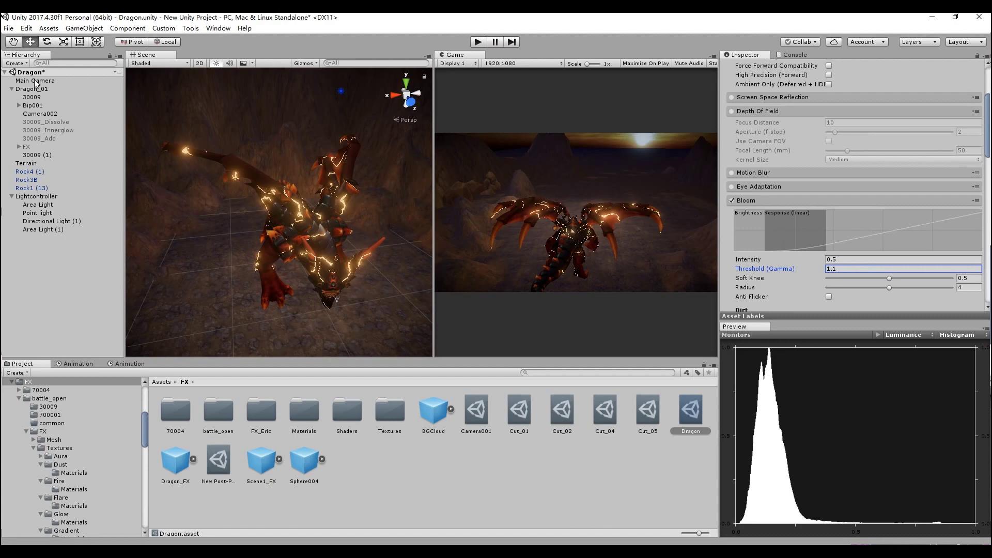
pyautogui.click(46, 114)
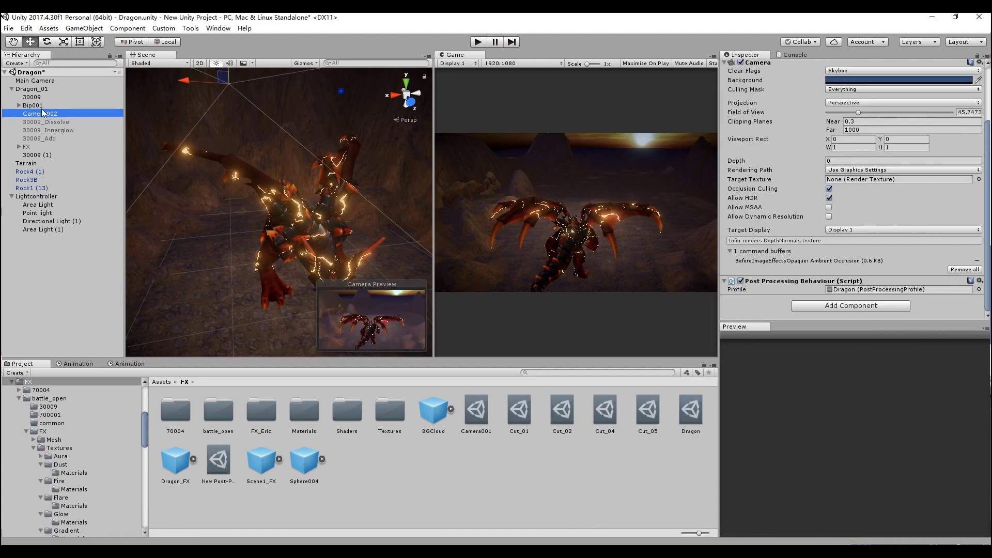
# Scrub the animation to frame 189 and lower 30009 (1)'s dissolve_Slider to 0.309.
pyautogui.click(134, 364)
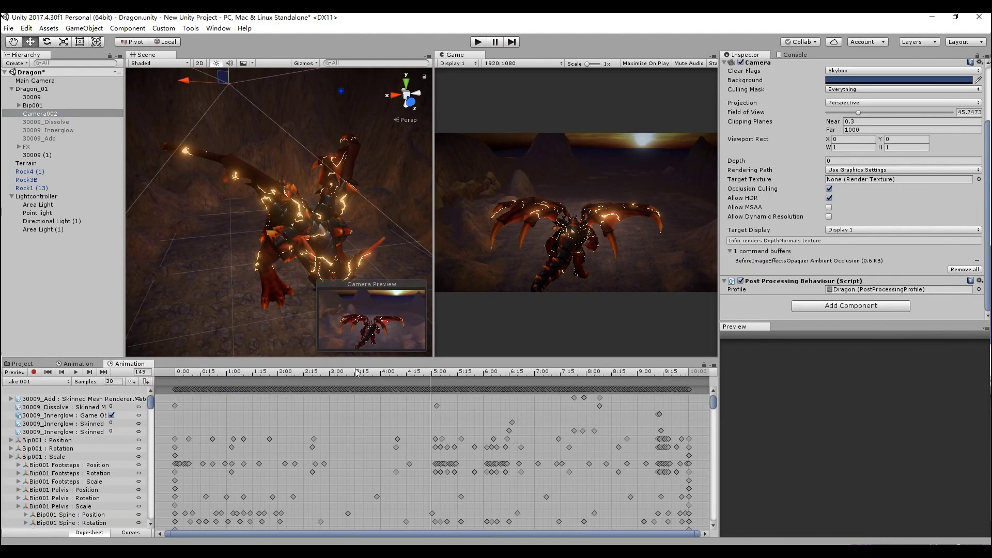
pyautogui.moveTo(357, 373); pyautogui.dragTo(499, 386)
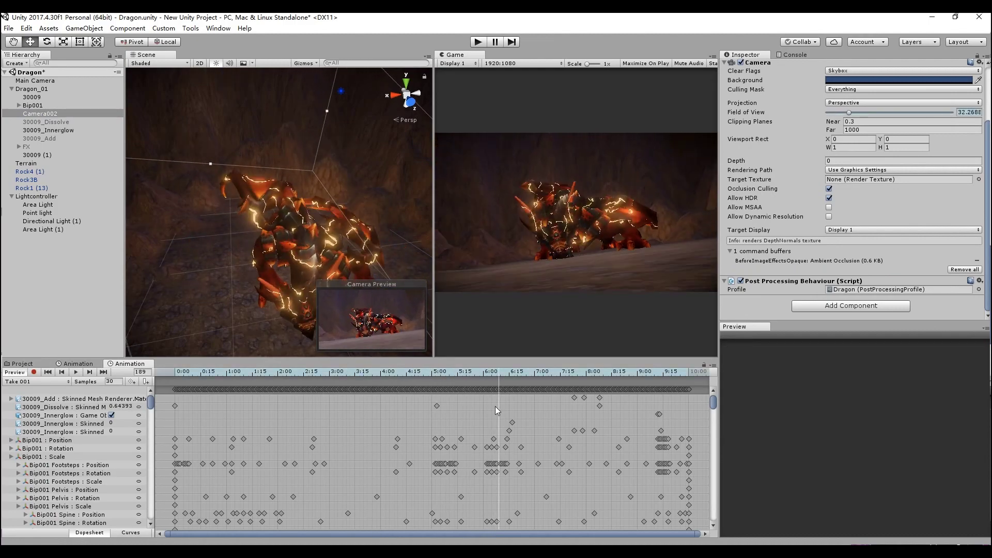
pyautogui.click(41, 155)
pyautogui.scroll(-3, 950, 253)
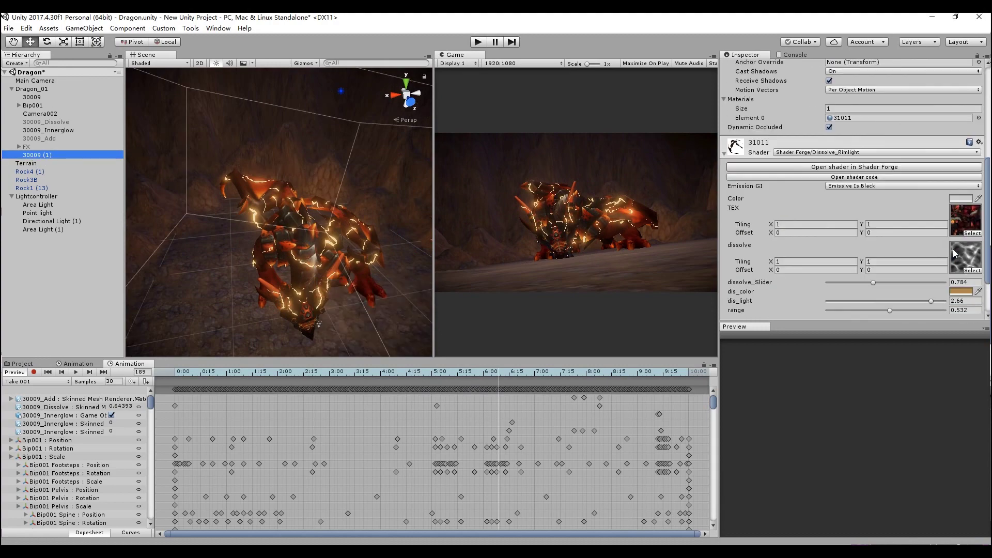
pyautogui.scroll(-2, 950, 254)
pyautogui.moveTo(873, 225)
pyautogui.mouseDown()
pyautogui.moveTo(805, 230)
pyautogui.moveTo(969, 250)
pyautogui.moveTo(846, 223)
pyautogui.mouseUp()
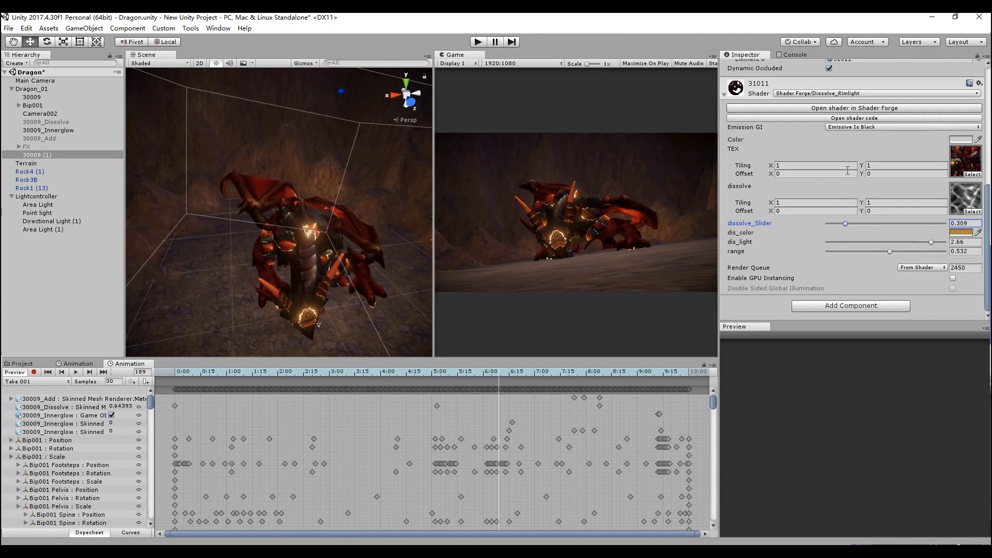
# Open the dragon's Dissolve_Rimlight shader in Shader Forge and frame the whole node graph.
pyautogui.click(864, 109)
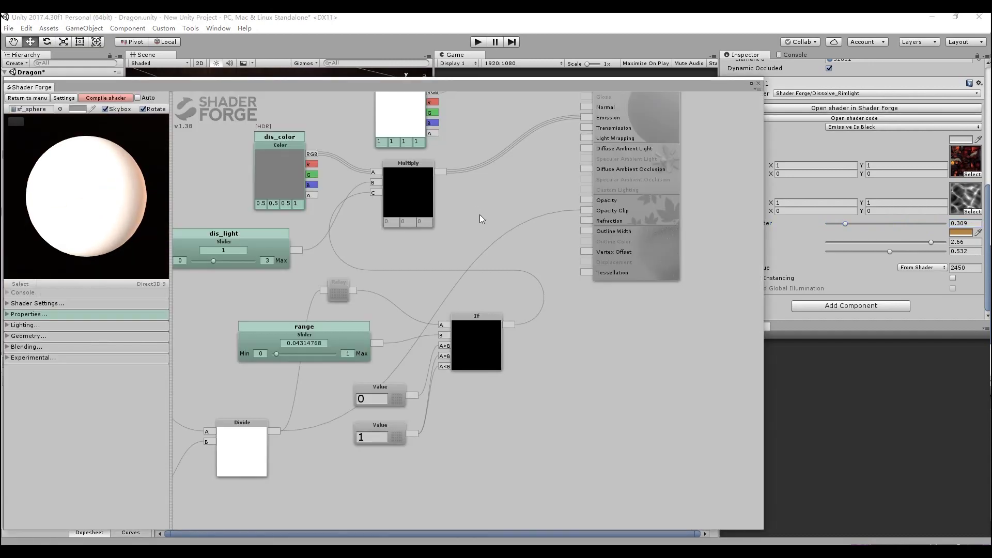
pyautogui.scroll(-2, 593, 303)
pyautogui.scroll(-2, 592, 302)
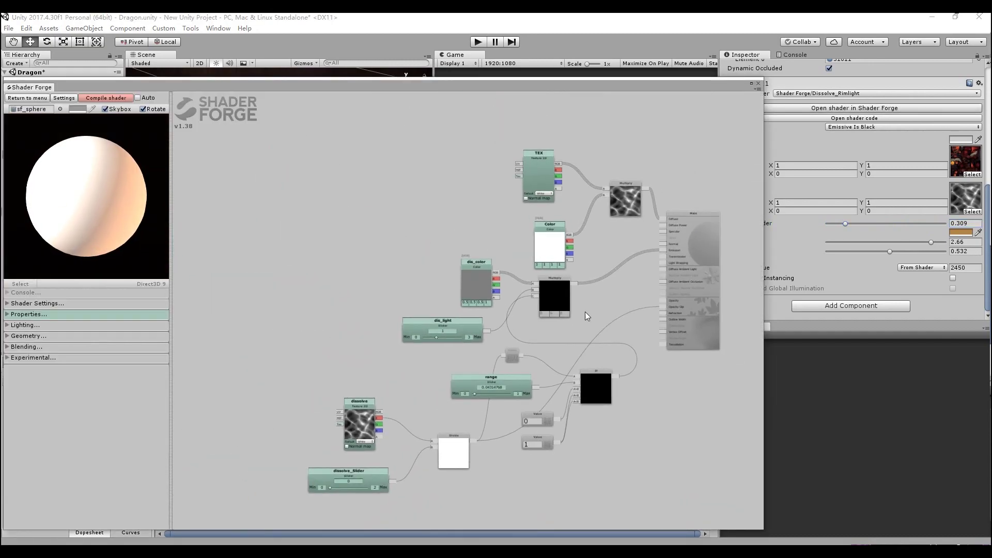
pyautogui.moveTo(585, 311); pyautogui.dragTo(503, 334)
pyautogui.scroll(2, 510, 327)
pyautogui.scroll(2, 492, 356)
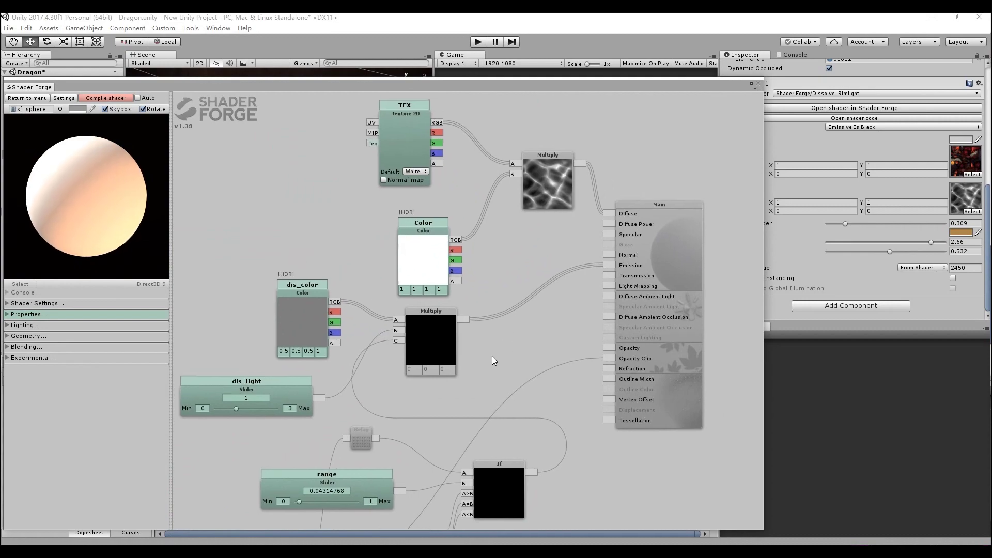
# Browse the shader's general, properties, lighting, geometry and blending settings panels.
pyautogui.click(54, 303)
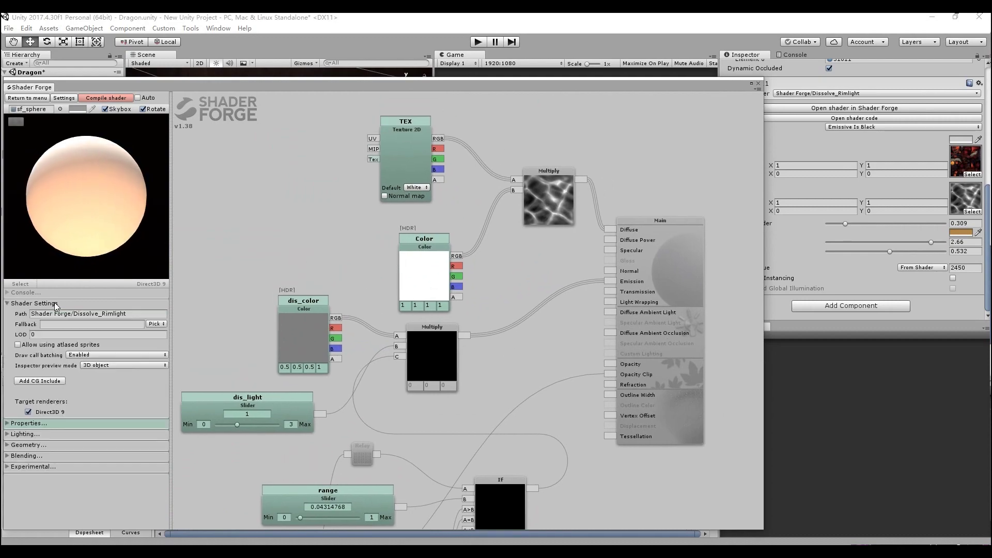
pyautogui.scroll(-2, 63, 445)
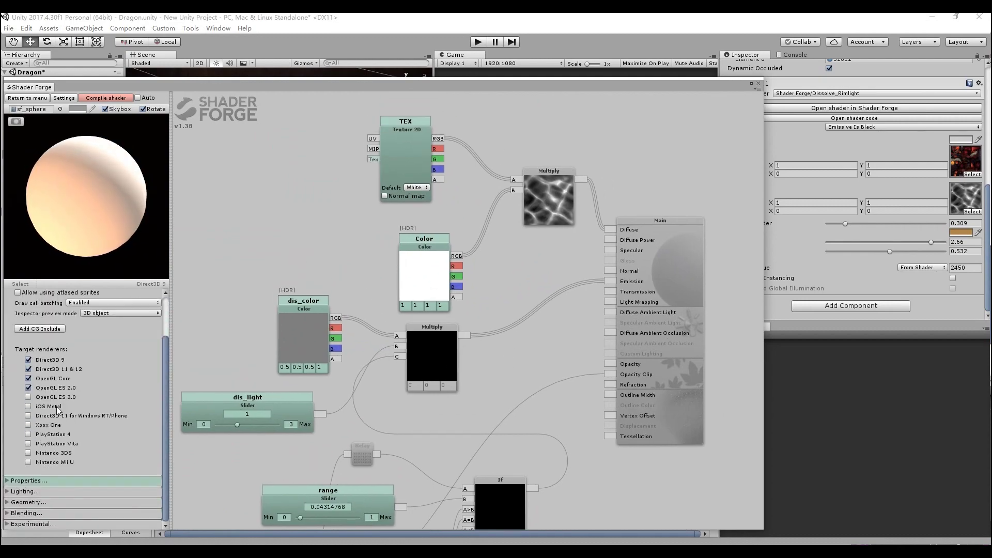
pyautogui.scroll(2, 55, 361)
pyautogui.click(73, 299)
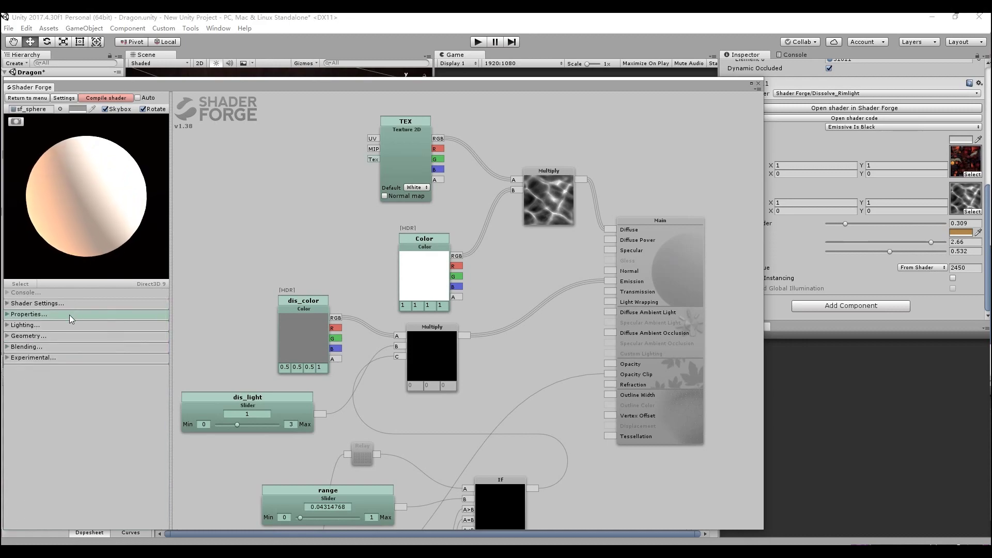
pyautogui.click(69, 315)
pyautogui.click(69, 315)
pyautogui.click(67, 325)
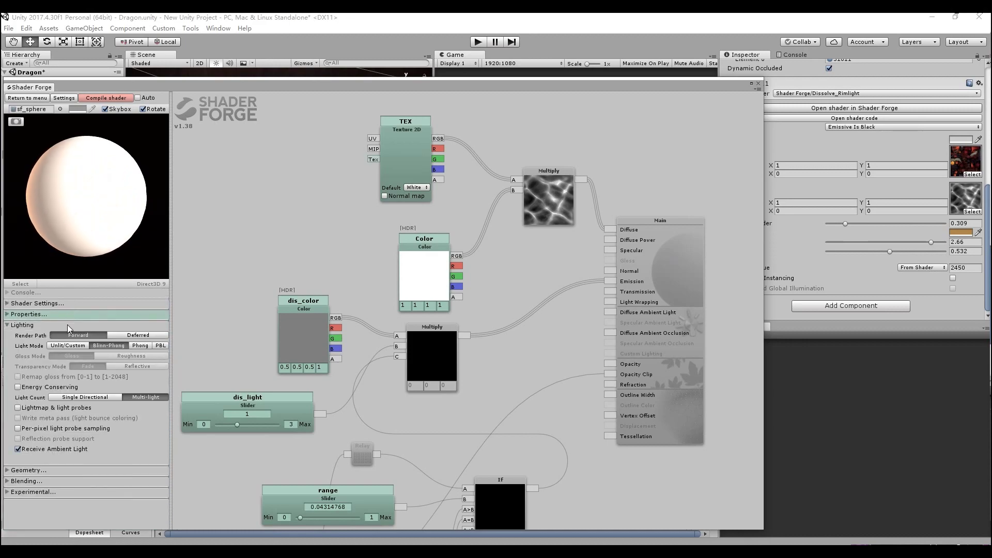
pyautogui.click(68, 325)
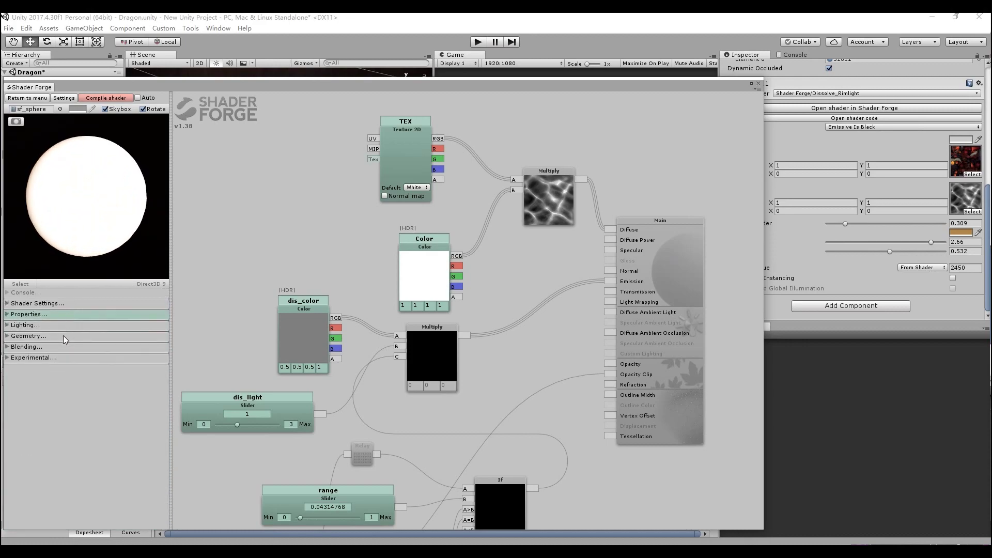
pyautogui.click(63, 336)
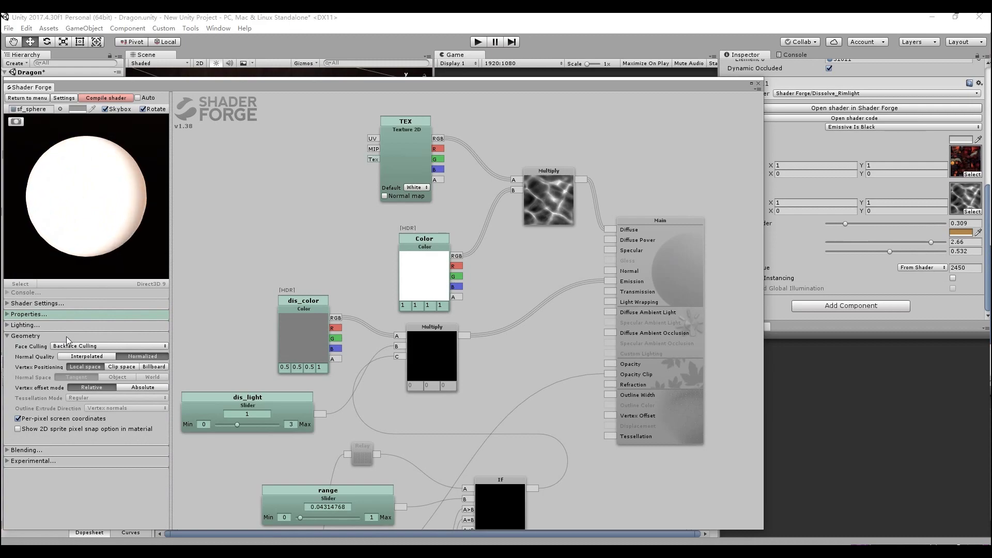
pyautogui.click(67, 337)
pyautogui.click(62, 345)
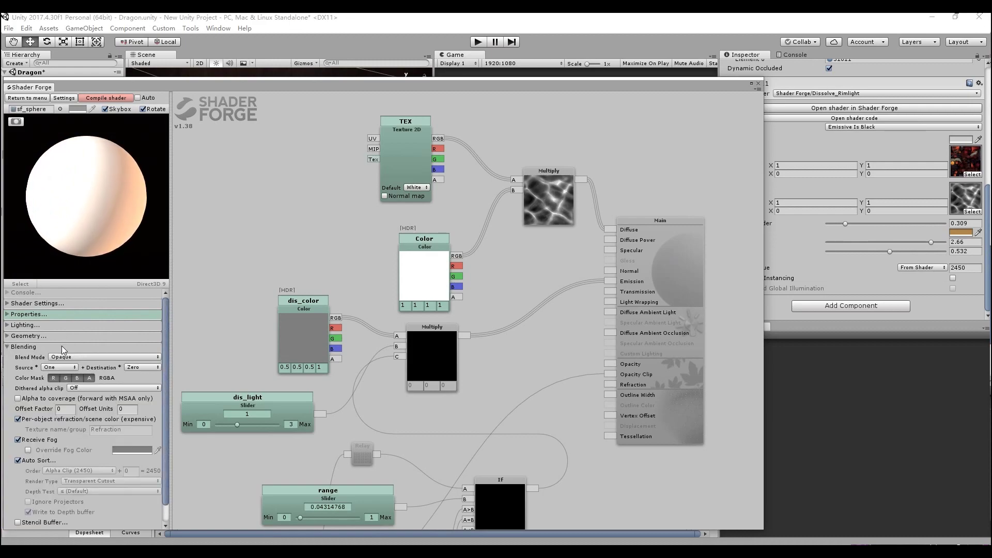
pyautogui.click(61, 346)
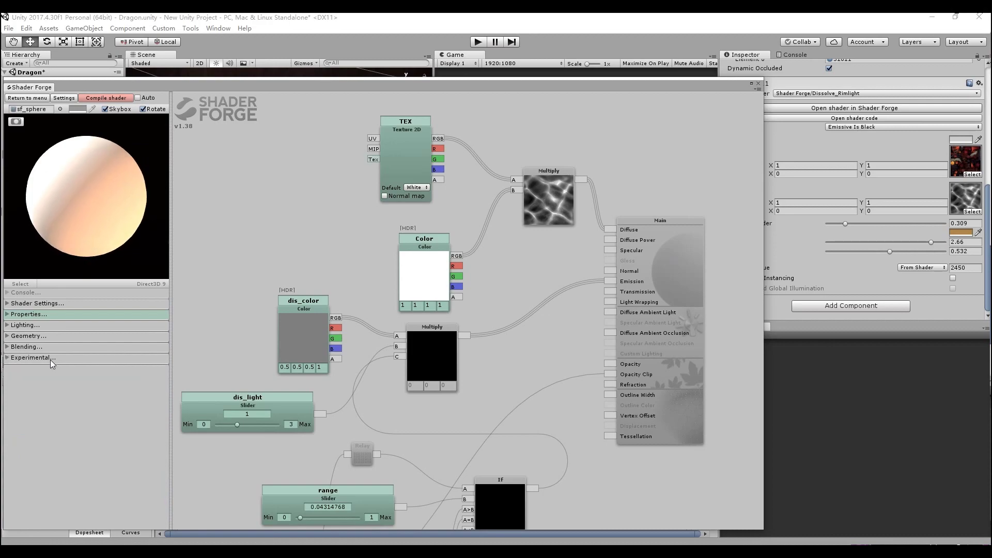
# Pan and zoom the graph to show the lower dissolve nodes and the Main node.
pyautogui.moveTo(541, 422); pyautogui.dragTo(641, 283)
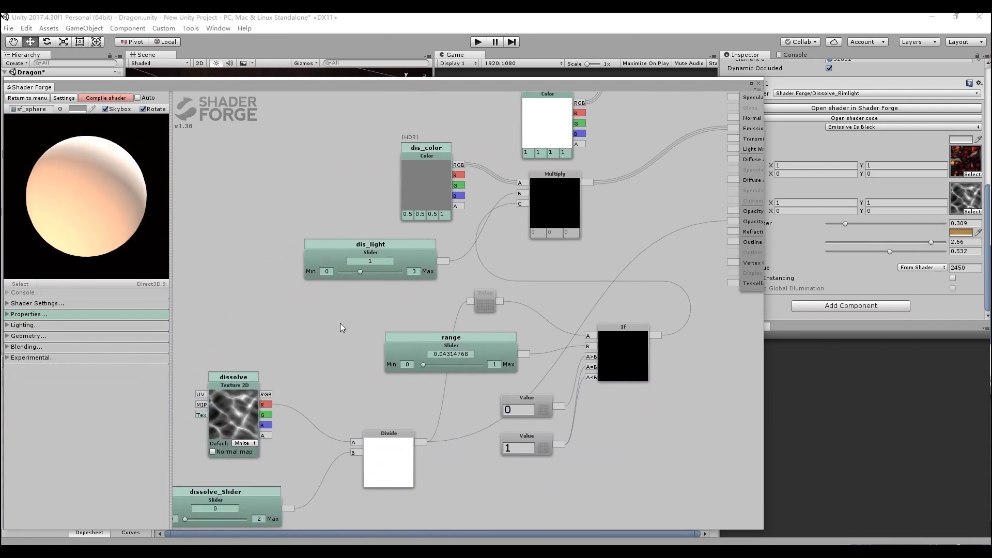
pyautogui.moveTo(345, 406); pyautogui.dragTo(418, 350)
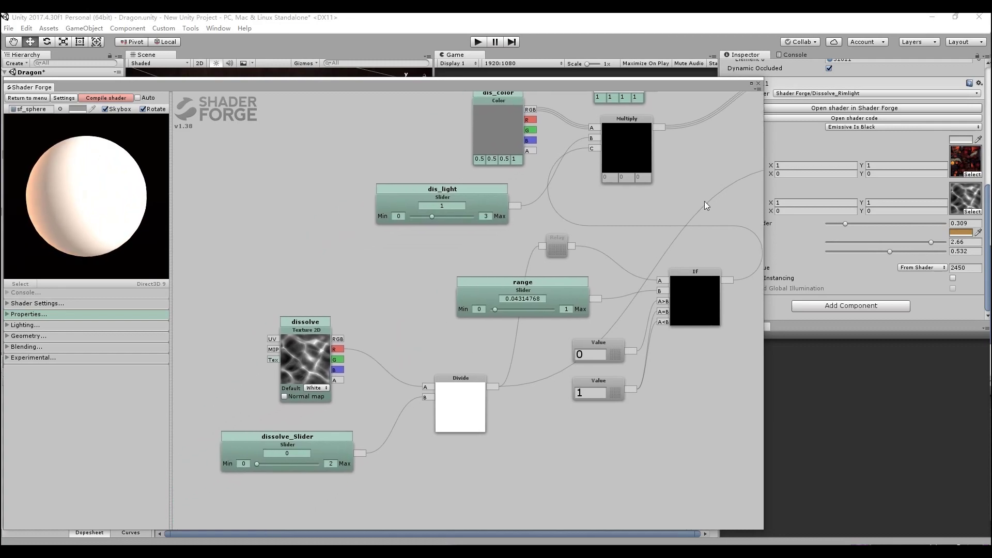
pyautogui.scroll(-3, 569, 283)
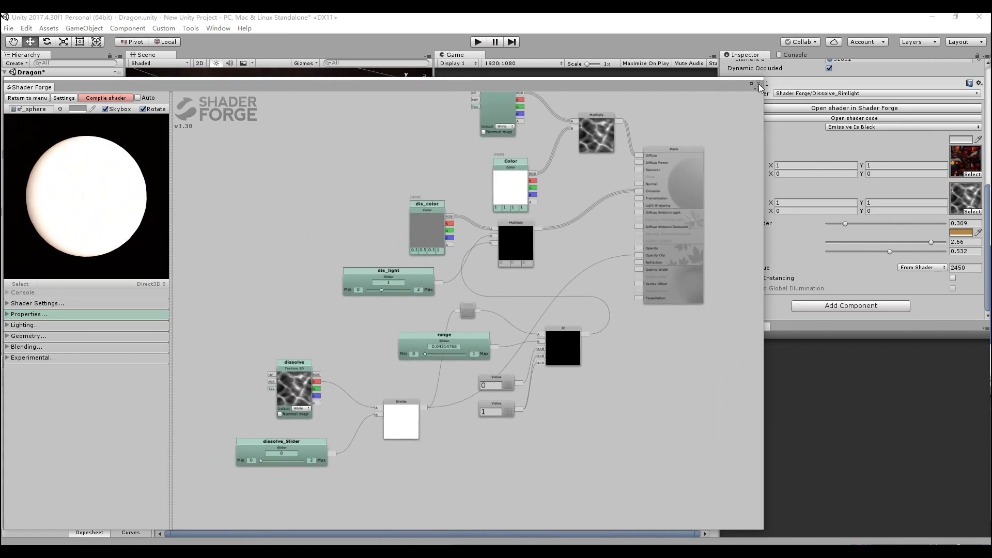
# Close Shader Forge, raise dis_light from 2.66 to 2.82, and scrub the playhead back.
pyautogui.click(758, 84)
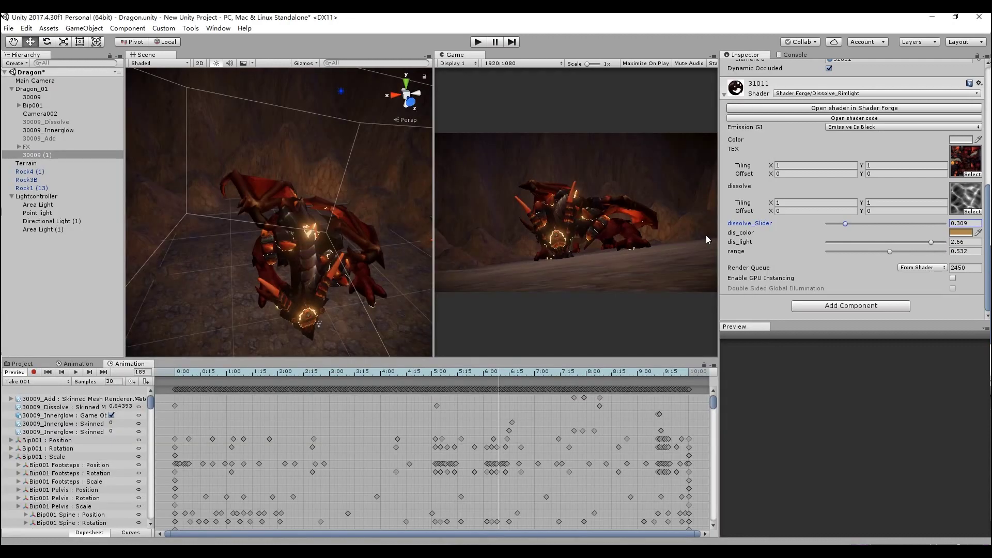
pyautogui.moveTo(931, 241)
pyautogui.mouseDown()
pyautogui.moveTo(919, 243)
pyautogui.moveTo(941, 246)
pyautogui.mouseUp()
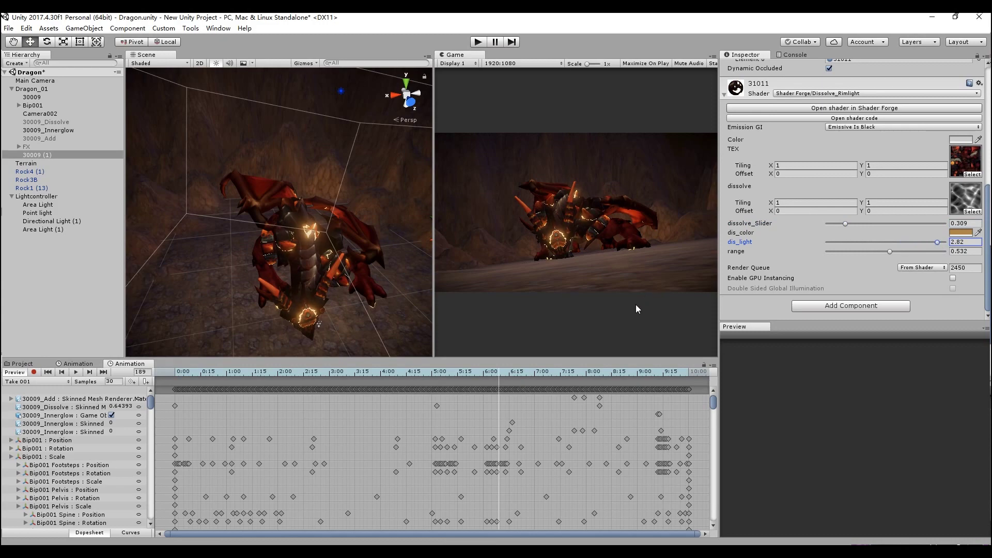
pyautogui.click(491, 374)
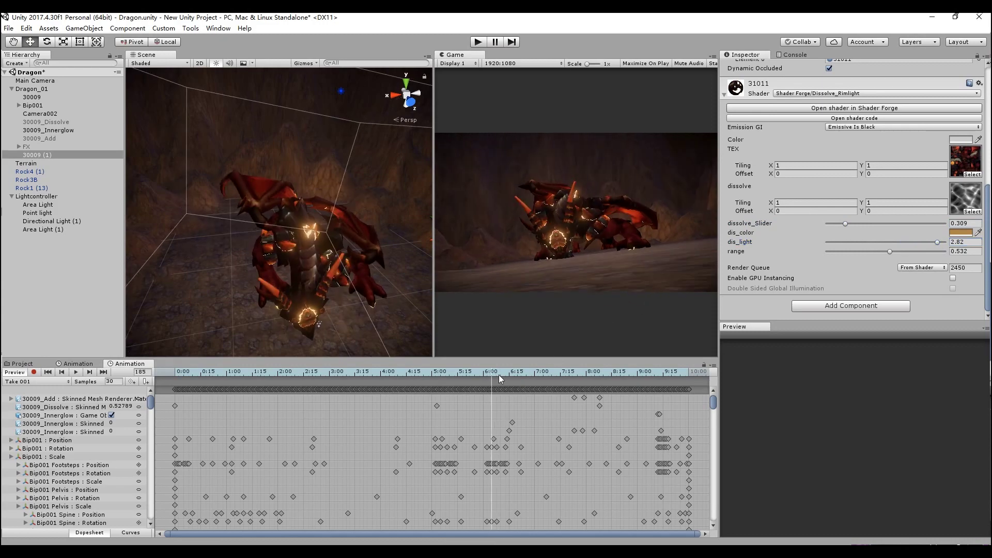
pyautogui.moveTo(498, 374)
pyautogui.mouseDown()
pyautogui.moveTo(417, 375)
pyautogui.moveTo(445, 374)
pyautogui.mouseUp()
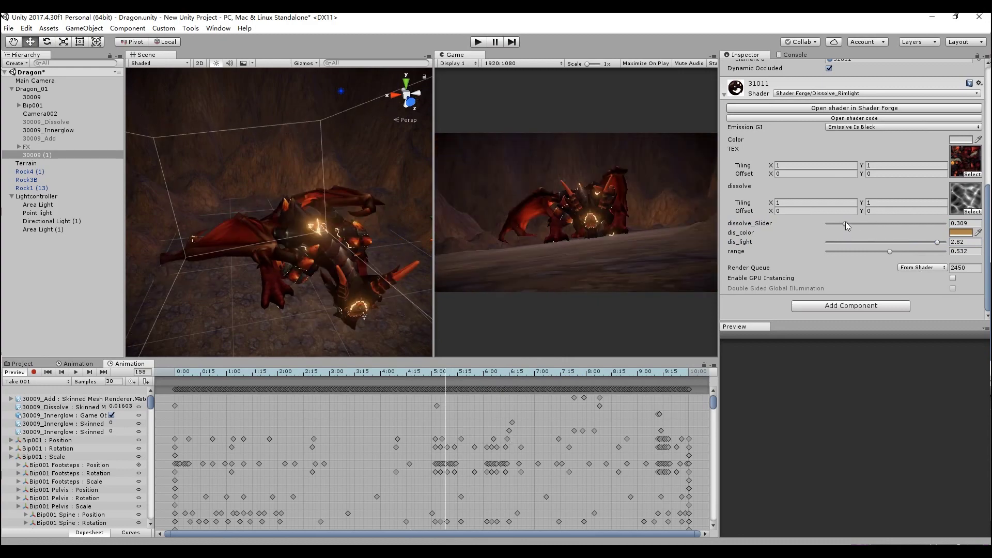
pyautogui.hotkey('alt', 'Tab')
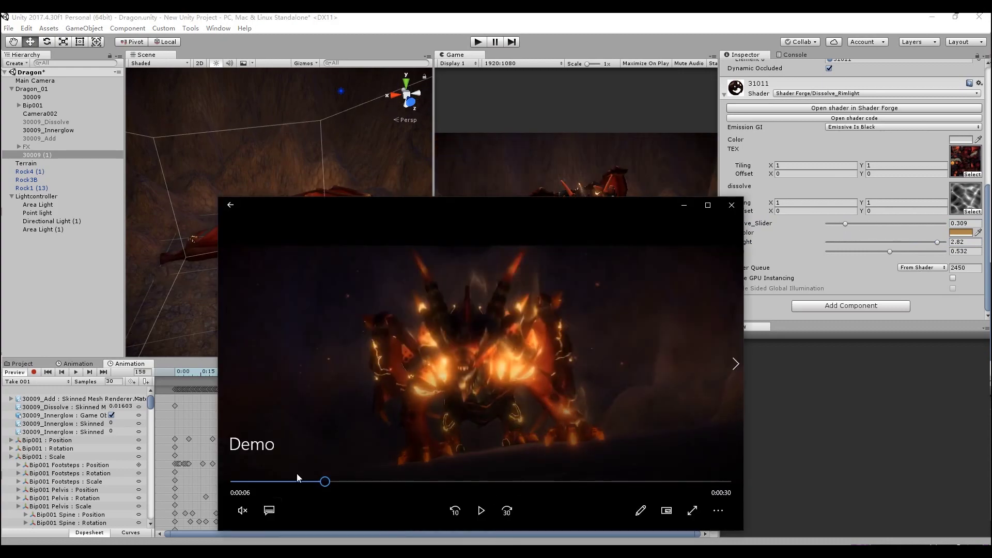
pyautogui.moveTo(319, 486); pyautogui.dragTo(305, 486)
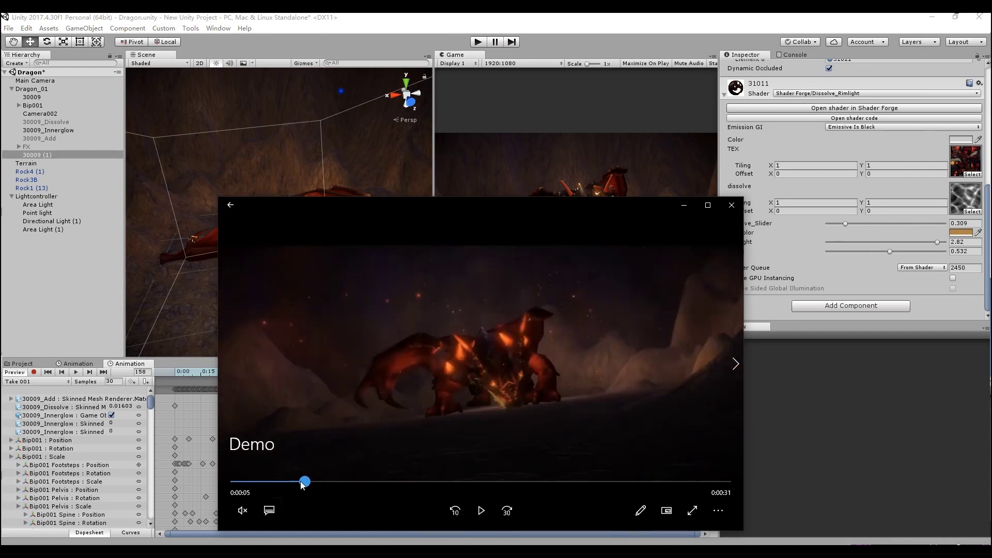
pyautogui.moveTo(305, 485); pyautogui.dragTo(305, 482)
pyautogui.click(481, 511)
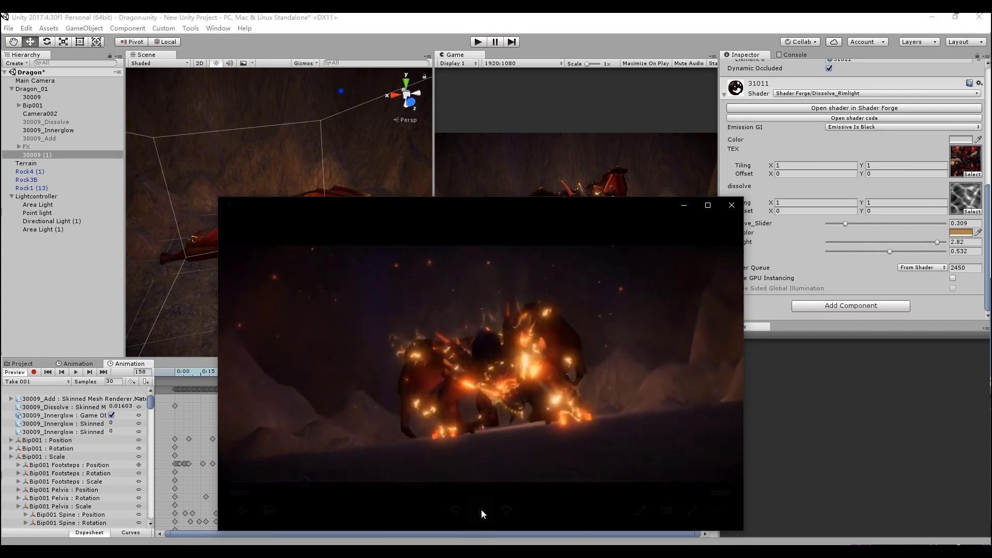
pyautogui.click(479, 510)
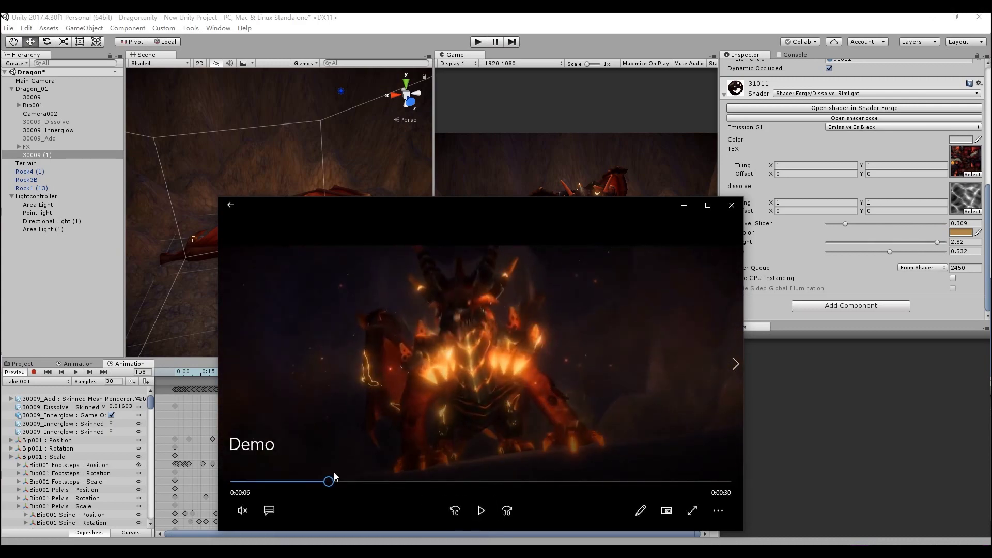
pyautogui.moveTo(332, 485); pyautogui.dragTo(320, 486)
pyautogui.click(486, 513)
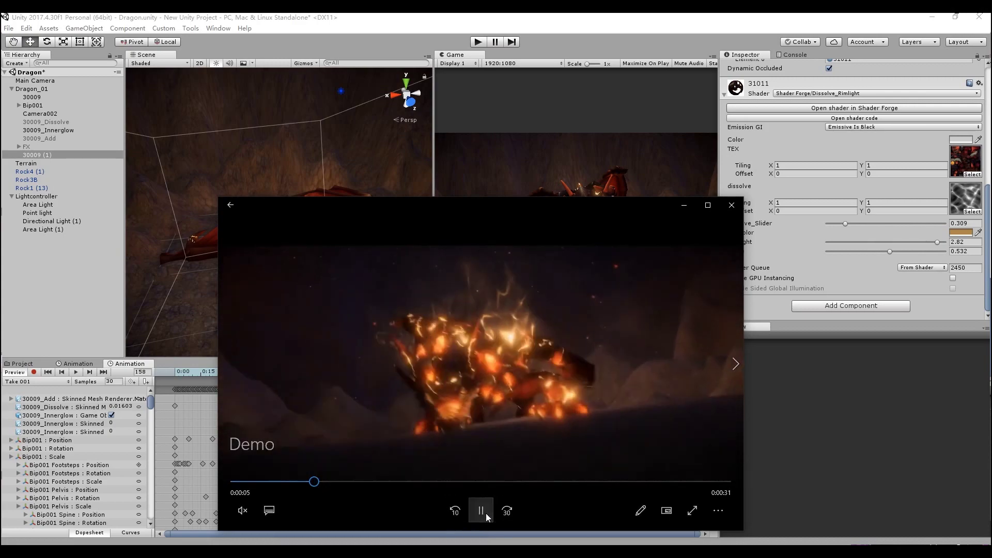
pyautogui.click(581, 355)
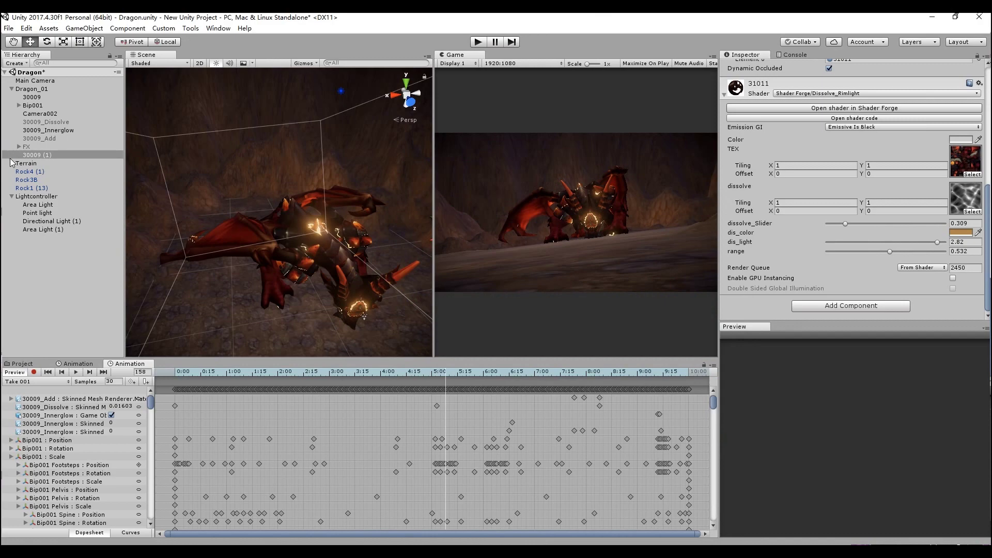
# Expand the FX group in the Hierarchy and make it active.
pyautogui.click(18, 148)
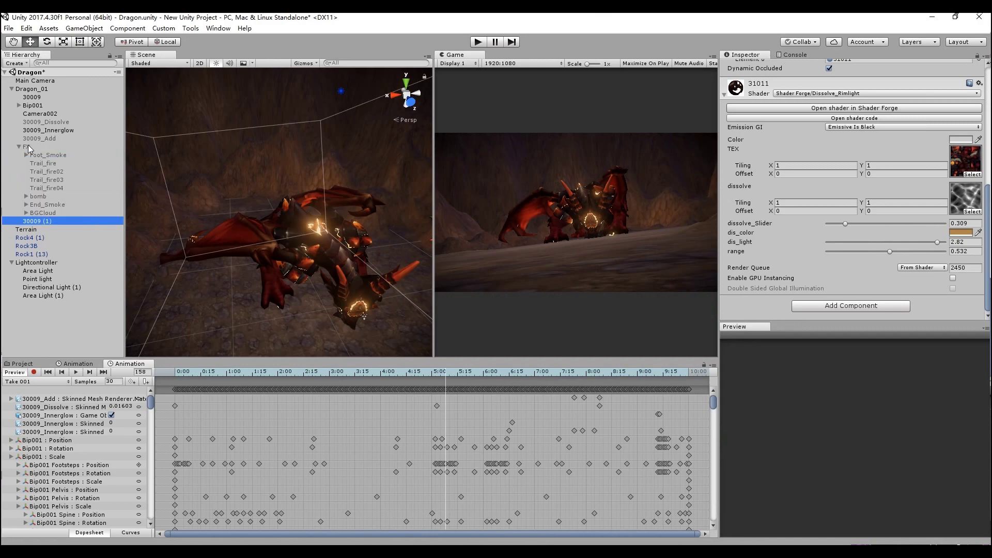
pyautogui.click(26, 147)
pyautogui.scroll(5, 765, 108)
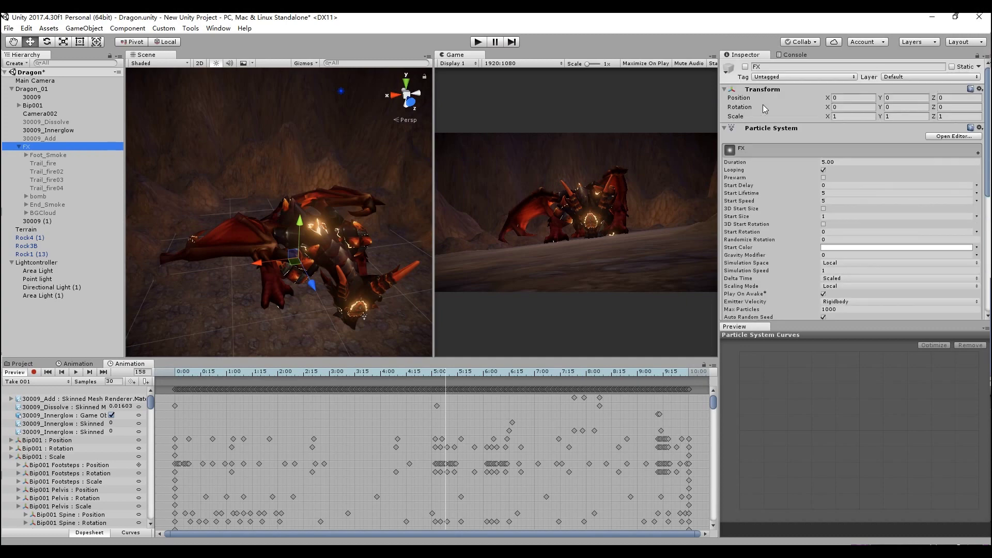
pyautogui.click(745, 67)
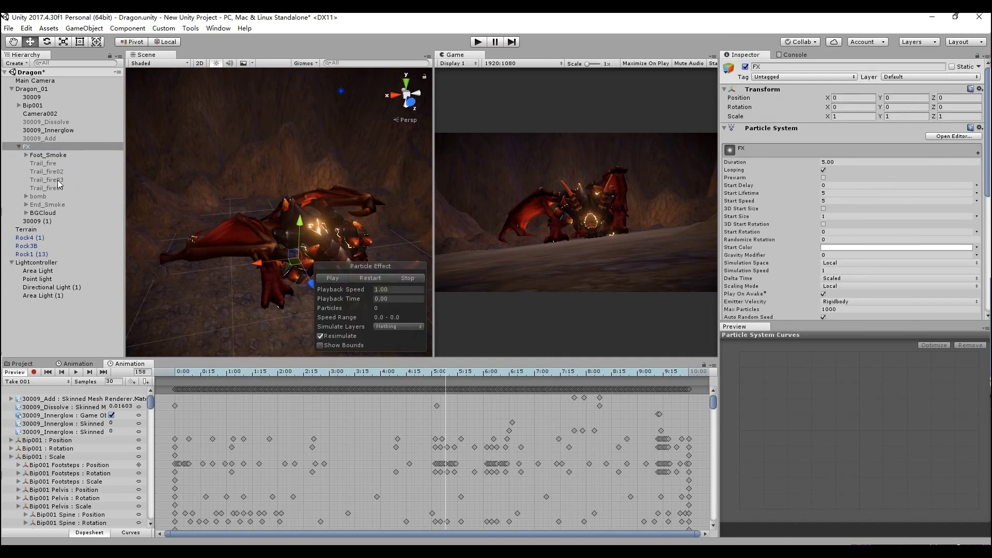
# Select Trail_fire, exit animation preview so it is editable, and replay the effect.
pyautogui.click(57, 213)
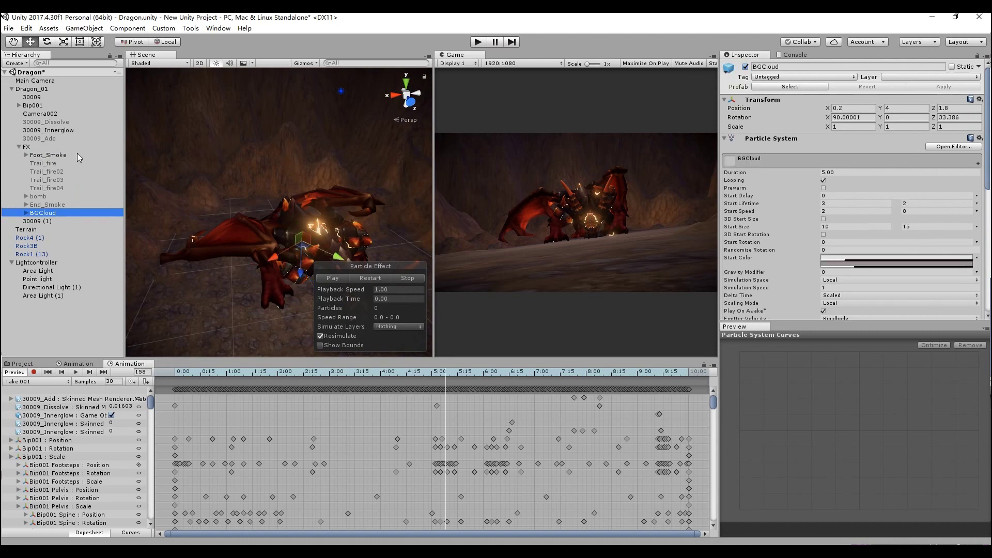
pyautogui.moveTo(253, 202); pyautogui.dragTo(201, 184, button='middle')
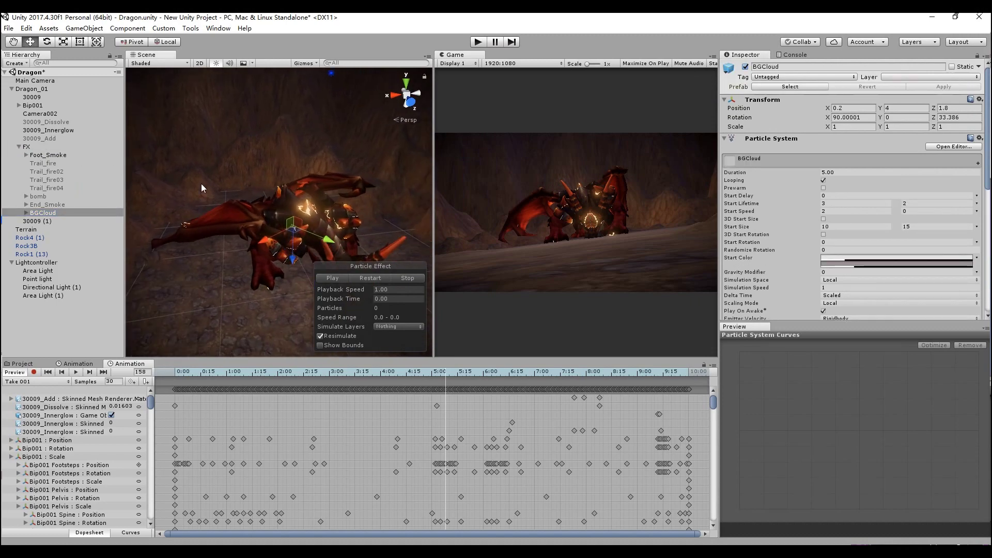
pyautogui.click(78, 163)
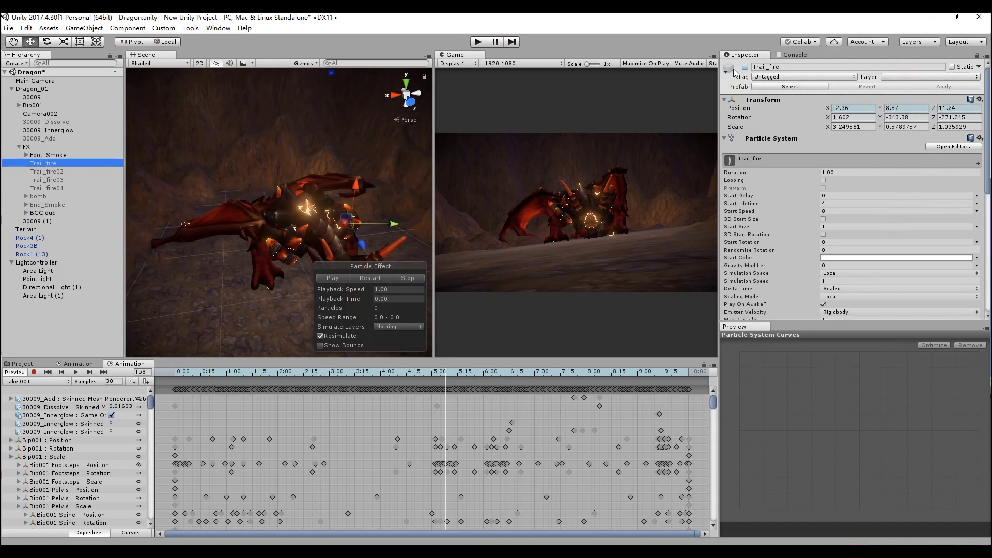
pyautogui.click(14, 372)
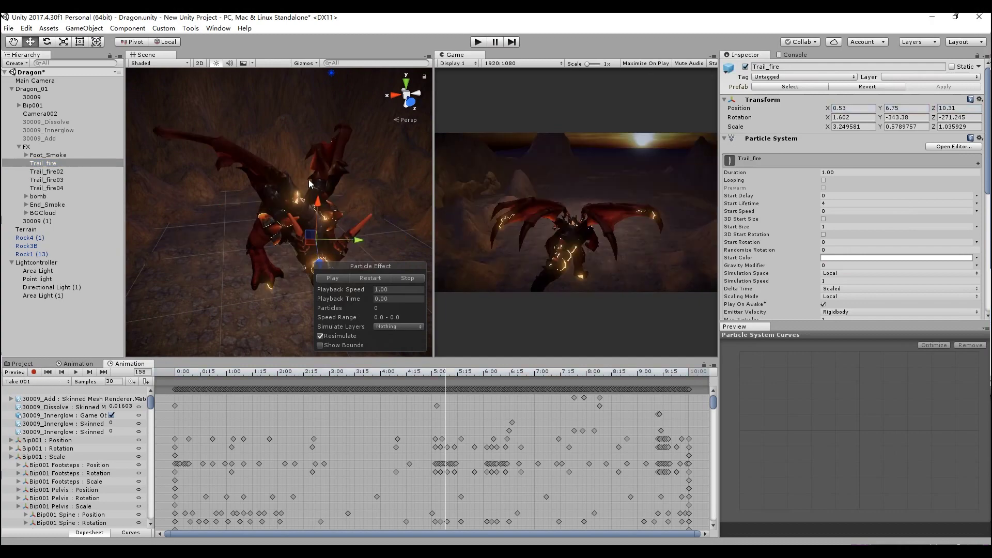
pyautogui.moveTo(311, 183); pyautogui.dragTo(298, 156, button='middle')
pyautogui.click(365, 280)
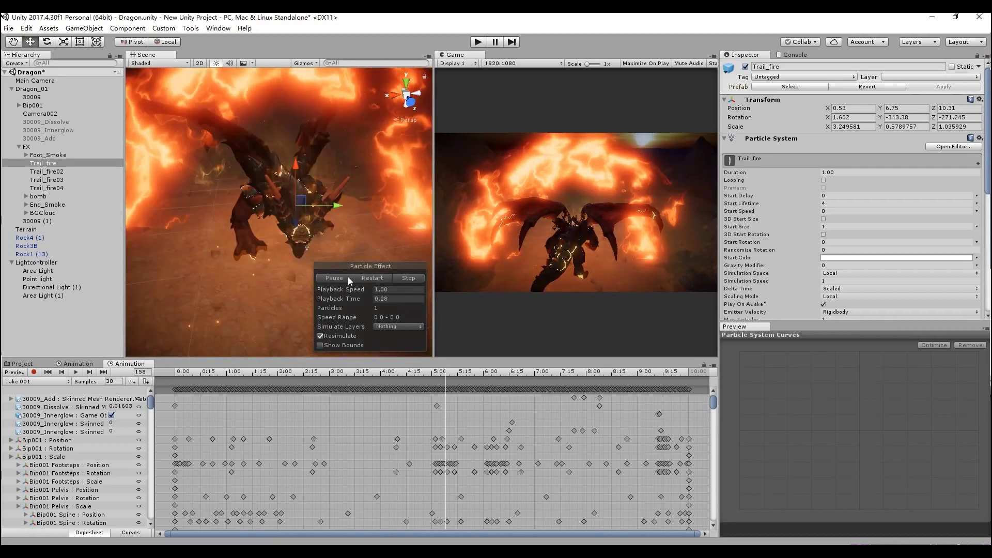
# Move Trail_fire up and sideways to X -5.5, Y 14.22, Z 12.33.
pyautogui.keyDown('alt'); pyautogui.moveTo(206, 170); pyautogui.dragTo(234, 170); pyautogui.keyUp('alt')
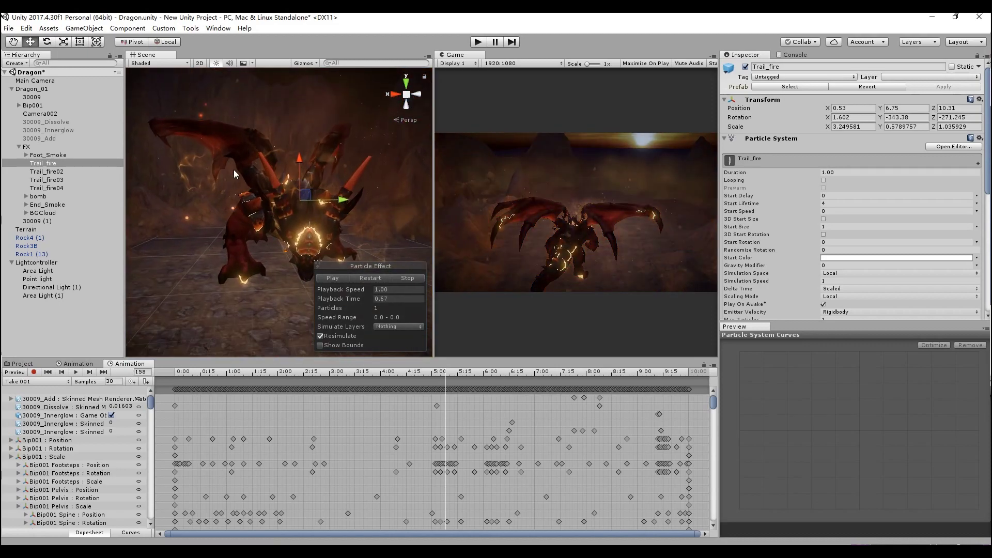
pyautogui.moveTo(300, 151); pyautogui.dragTo(304, 77)
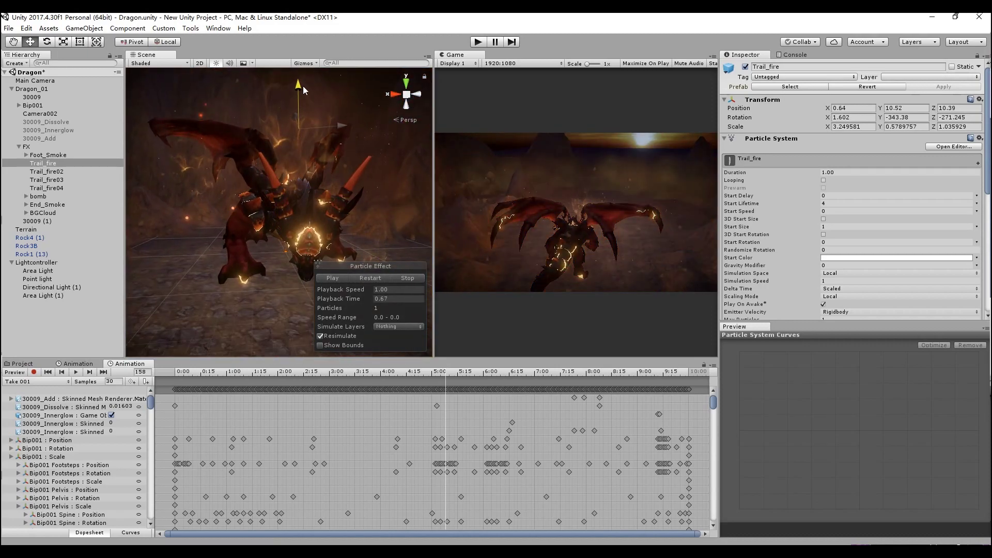
pyautogui.press('f')
pyautogui.moveTo(313, 180); pyautogui.dragTo(419, 177)
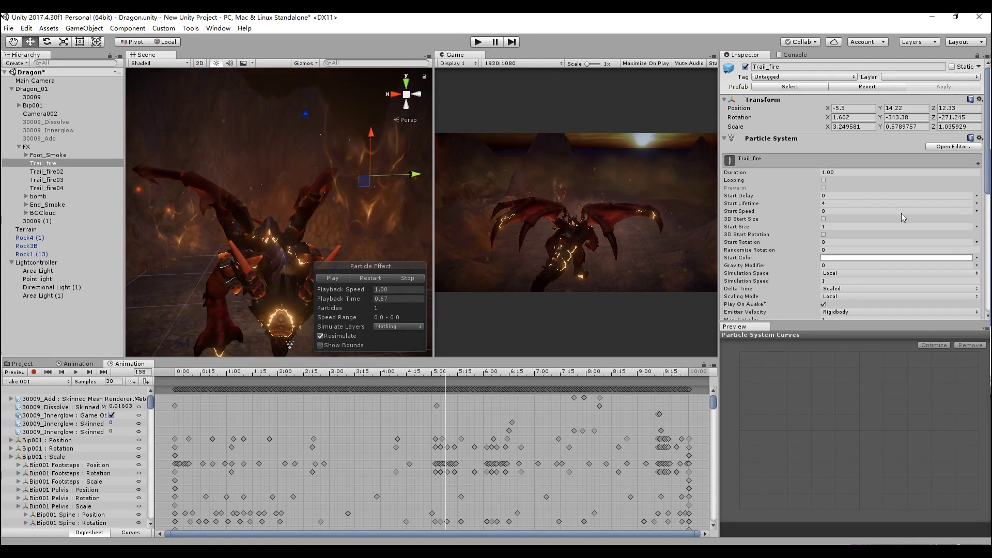
pyautogui.moveTo(379, 205)
pyautogui.keyDown('alt'); pyautogui.mouseDown()
pyautogui.moveTo(336, 194)
pyautogui.moveTo(374, 227)
pyautogui.mouseUp(); pyautogui.keyUp('alt')
pyautogui.scroll(-5, 905, 193)
pyautogui.scroll(-5, 906, 193)
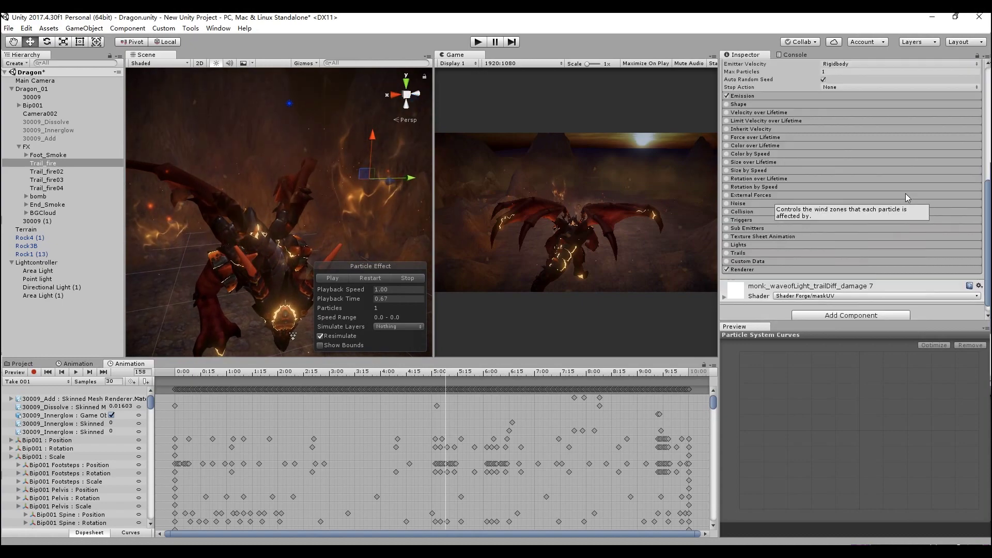
# Inspect the 700001_Slash mesh used by Trail_fire's renderer in the asset preview.
pyautogui.scroll(-3, 898, 248)
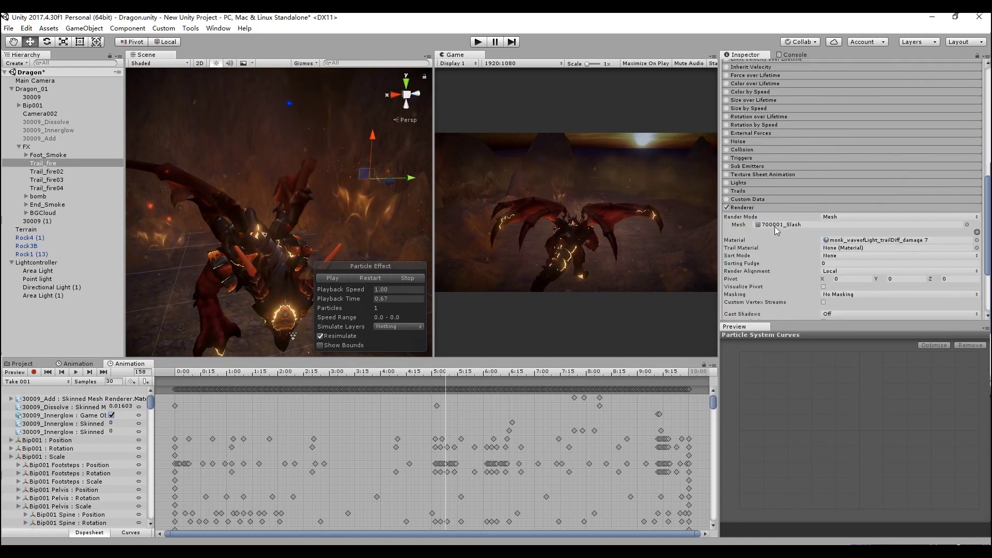
pyautogui.click(799, 224)
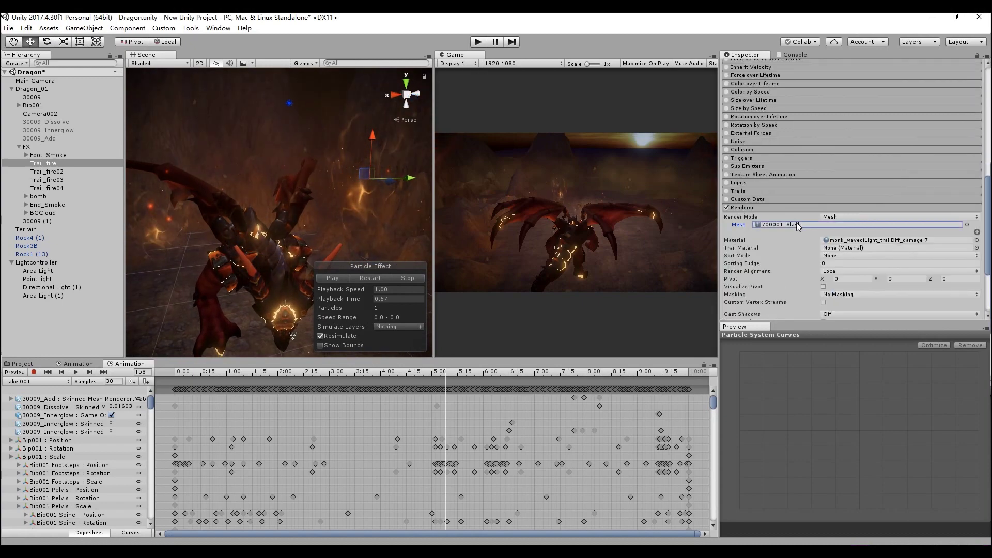
pyautogui.click(22, 363)
pyautogui.click(339, 411)
pyautogui.moveTo(736, 431); pyautogui.dragTo(833, 436)
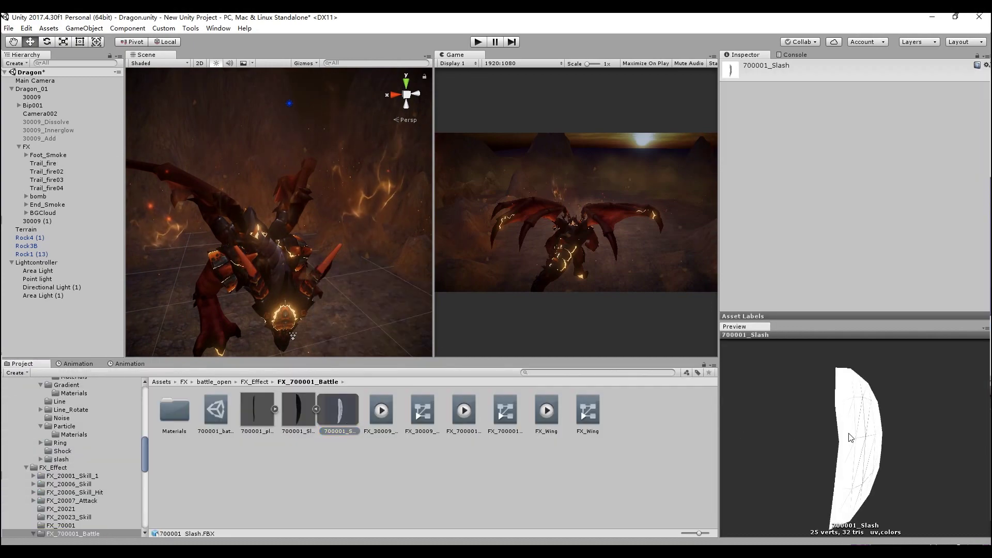
# Reselect Trail_fire and locate its material among the project assets.
pyautogui.click(49, 165)
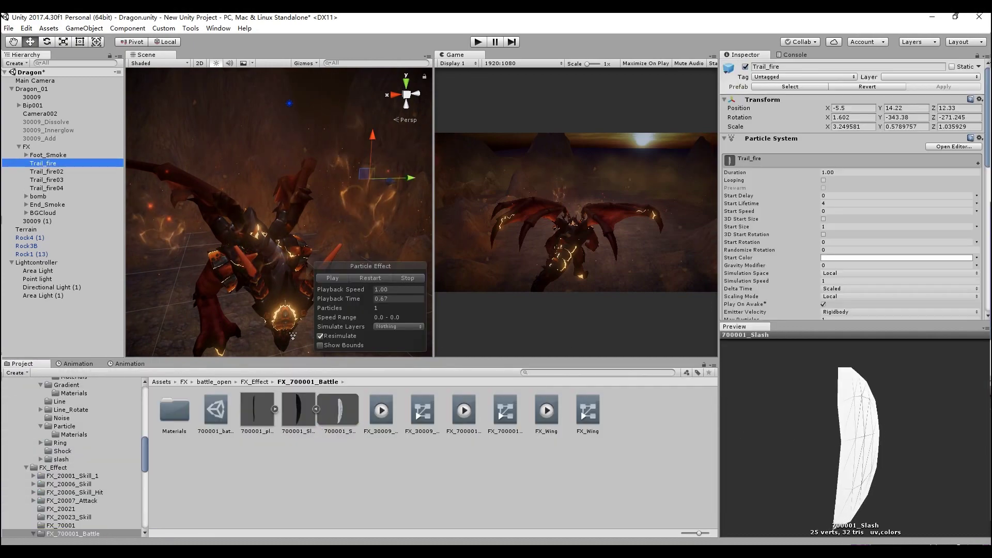
pyautogui.scroll(-10, 944, 198)
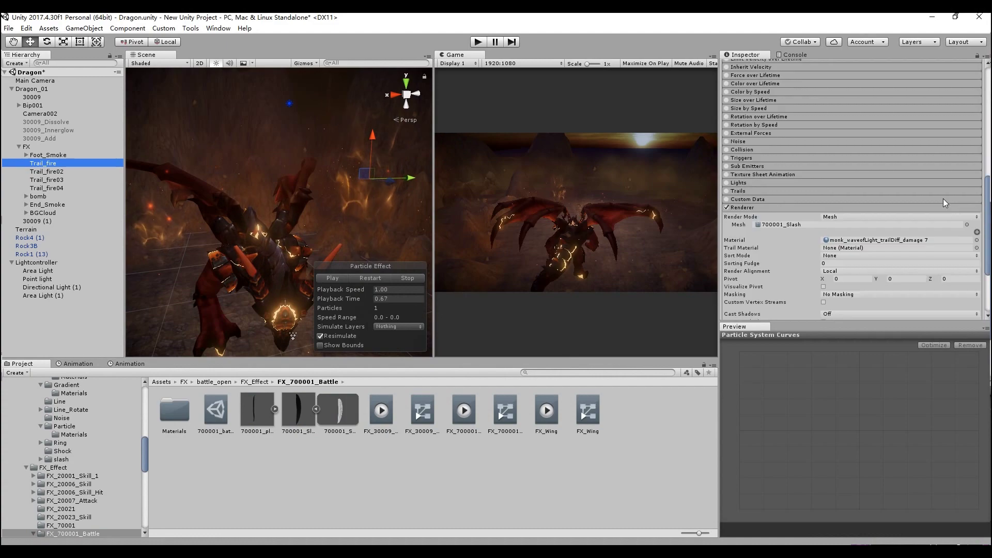
pyautogui.click(897, 241)
pyautogui.scroll(-3, 787, 266)
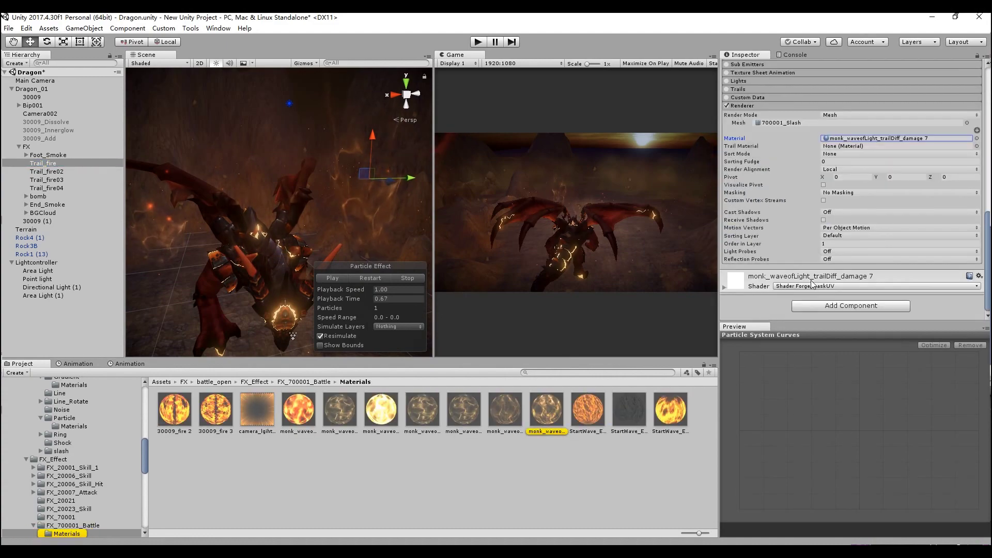
pyautogui.scroll(-4, 729, 290)
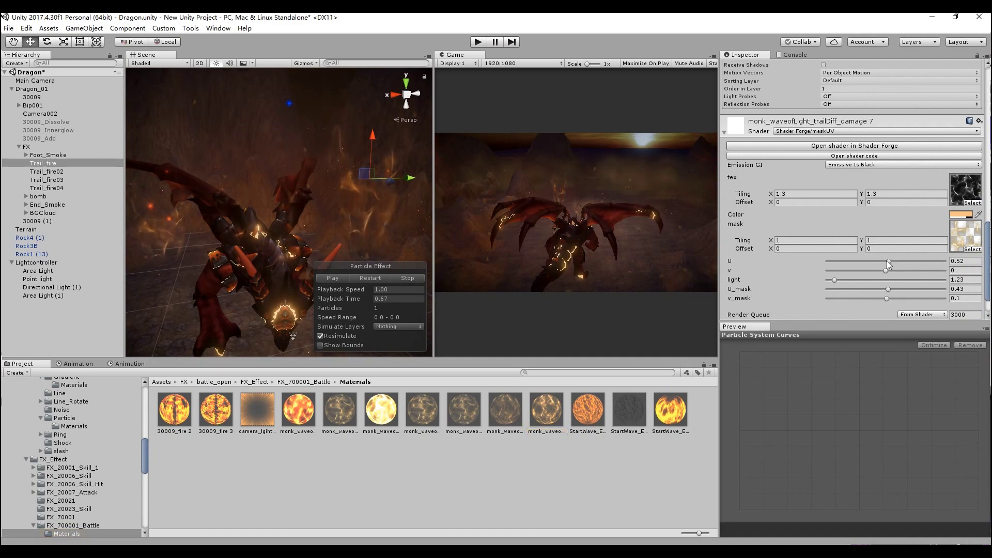
# Set the material's U to 0.6, v to 0, light to 4.22, then open its shader in Shader Forge.
pyautogui.moveTo(889, 261); pyautogui.dragTo(882, 273)
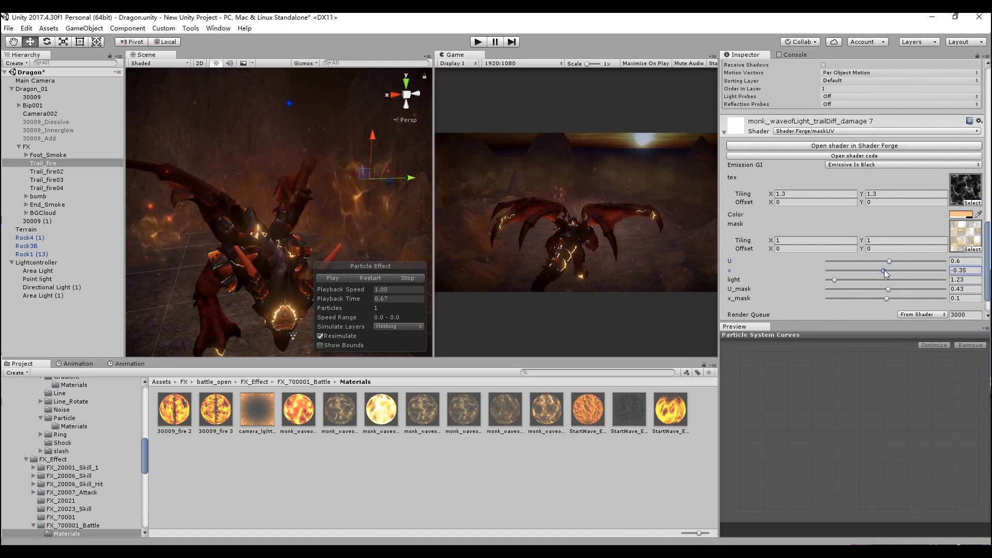
pyautogui.doubleClick(978, 270)
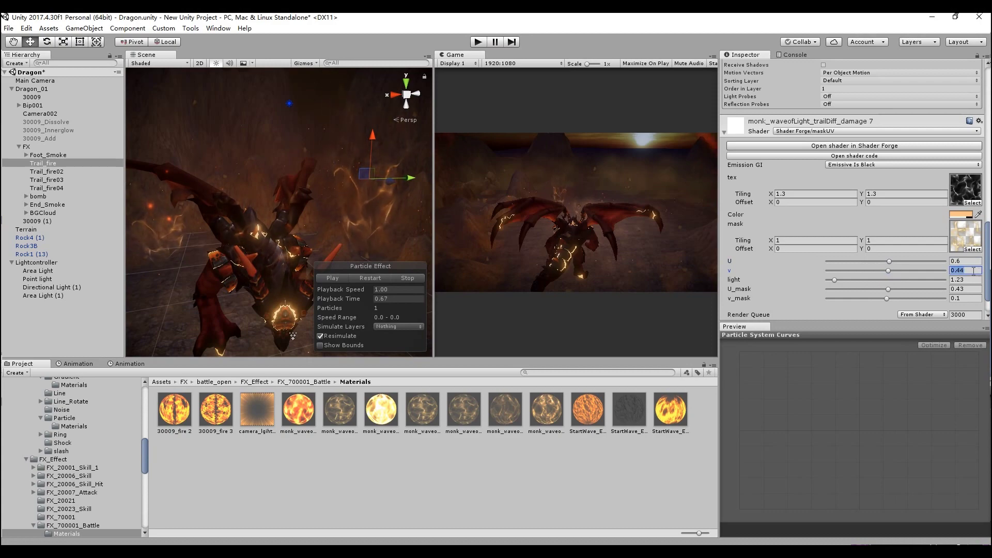
pyautogui.write('0')
pyautogui.moveTo(837, 281)
pyautogui.mouseDown()
pyautogui.moveTo(916, 284)
pyautogui.moveTo(839, 284)
pyautogui.moveTo(854, 281)
pyautogui.mouseUp()
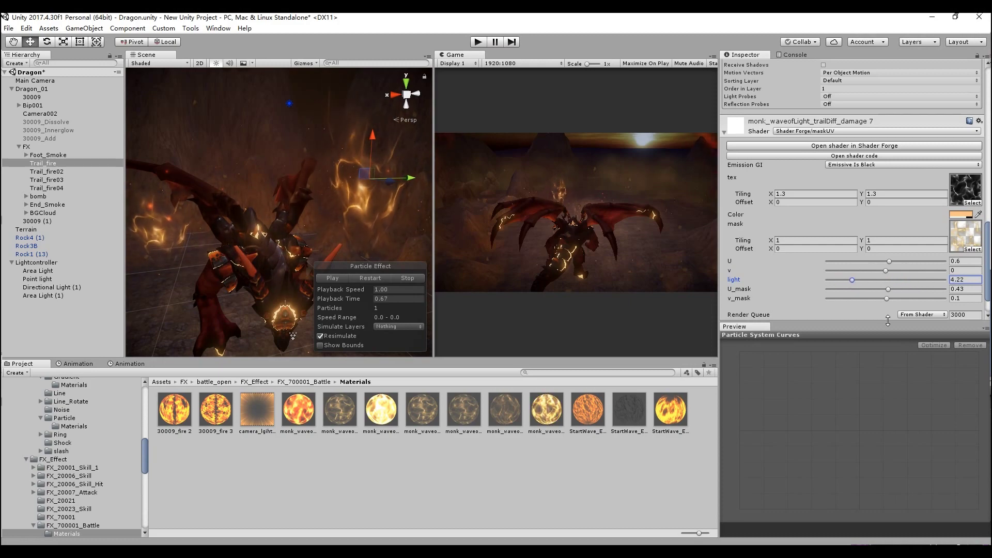
pyautogui.moveTo(888, 290); pyautogui.dragTo(900, 290)
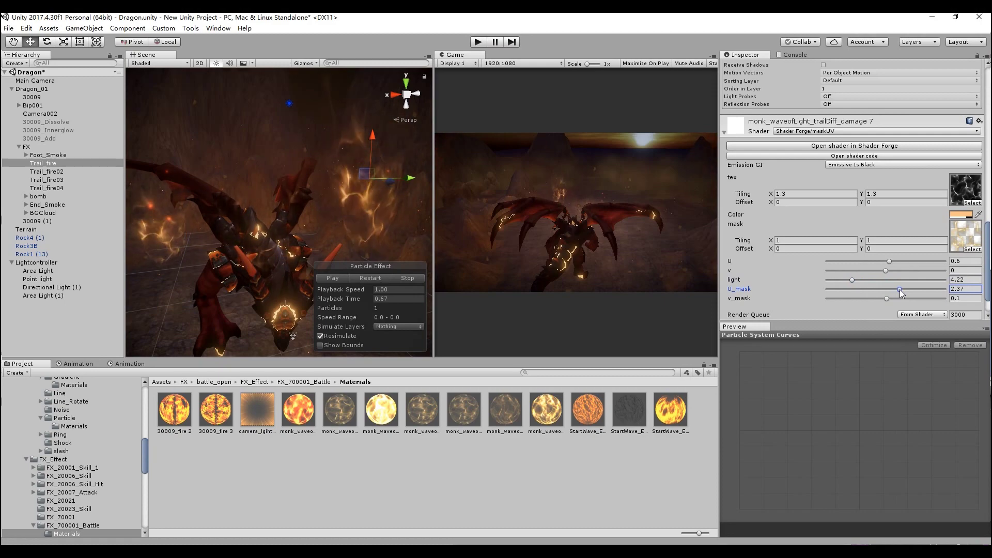
pyautogui.hotkey('ctrl', 'z')
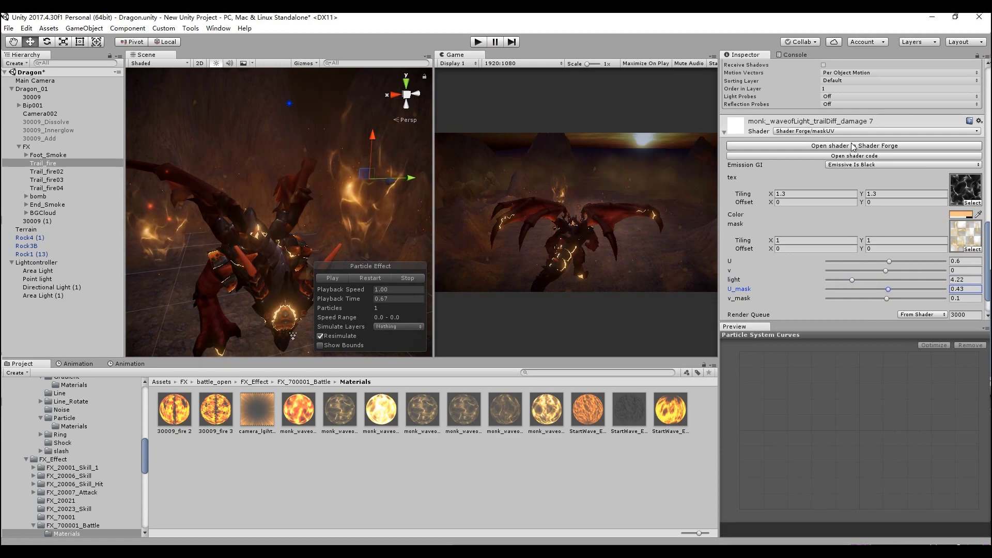
pyautogui.click(851, 145)
# Pan across the maskUV graph's Main, tex, Time, Append, UV Coord, slider and Multiply nodes.
pyautogui.moveTo(591, 221)
pyautogui.mouseDown()
pyautogui.moveTo(526, 297)
pyautogui.moveTo(502, 345)
pyautogui.mouseUp()
pyautogui.scroll(-3, 498, 307)
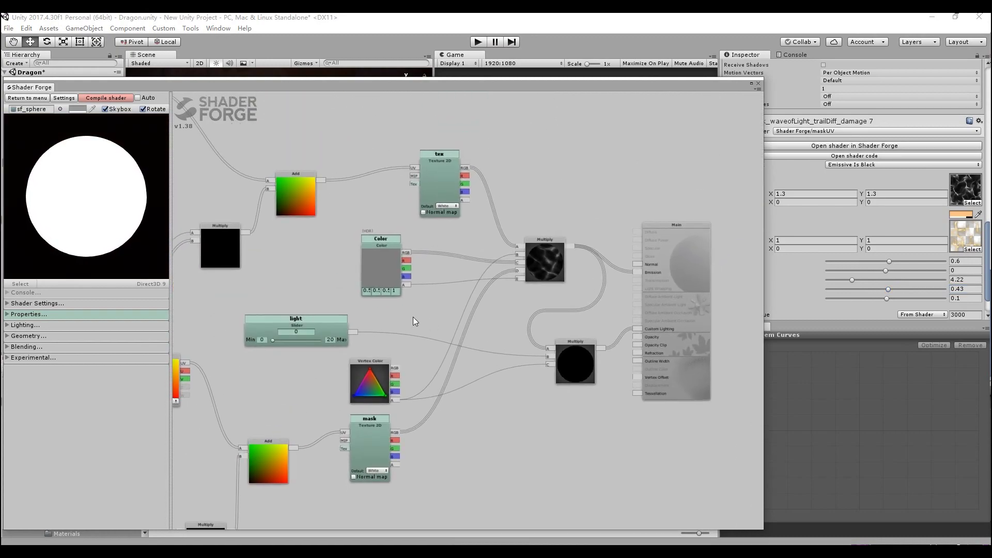
pyautogui.moveTo(414, 317); pyautogui.dragTo(537, 259)
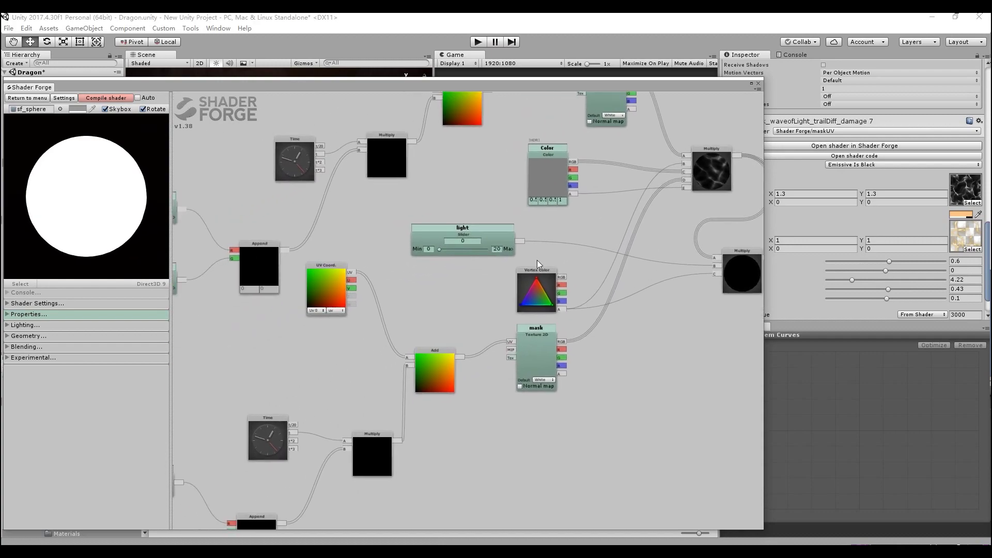
pyautogui.moveTo(465, 310); pyautogui.dragTo(666, 245)
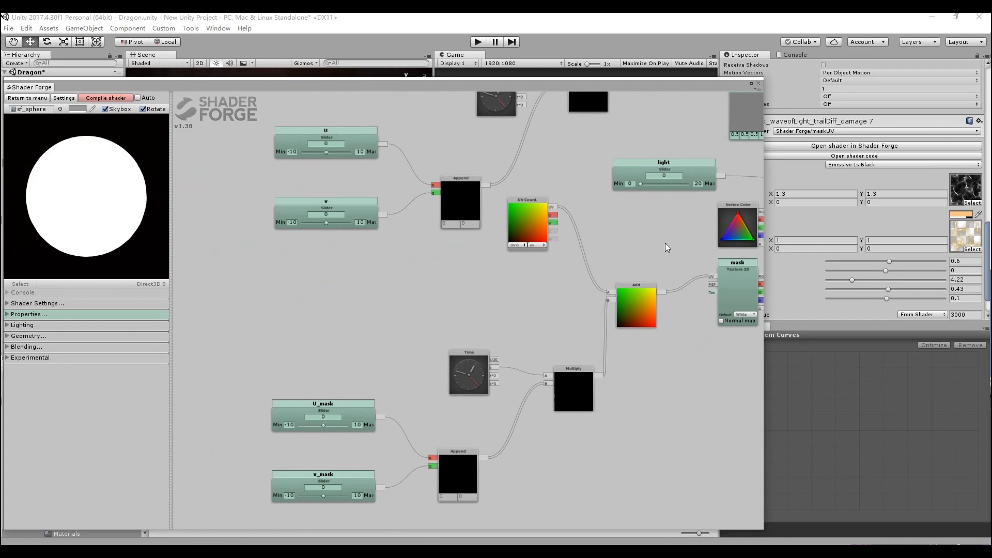
pyautogui.moveTo(665, 247); pyautogui.dragTo(580, 480)
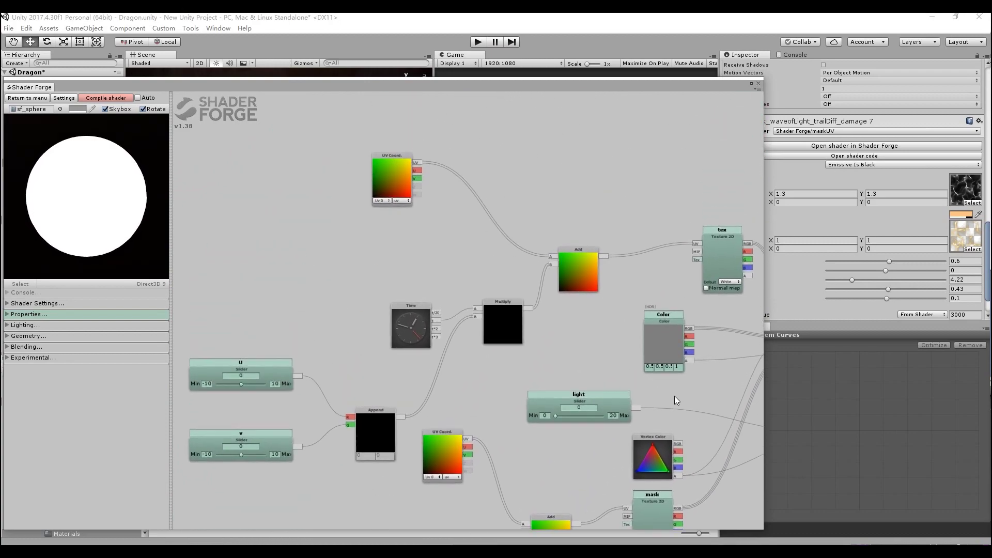
pyautogui.moveTo(647, 370)
pyautogui.mouseDown()
pyautogui.moveTo(498, 331)
pyautogui.moveTo(594, 386)
pyautogui.mouseUp()
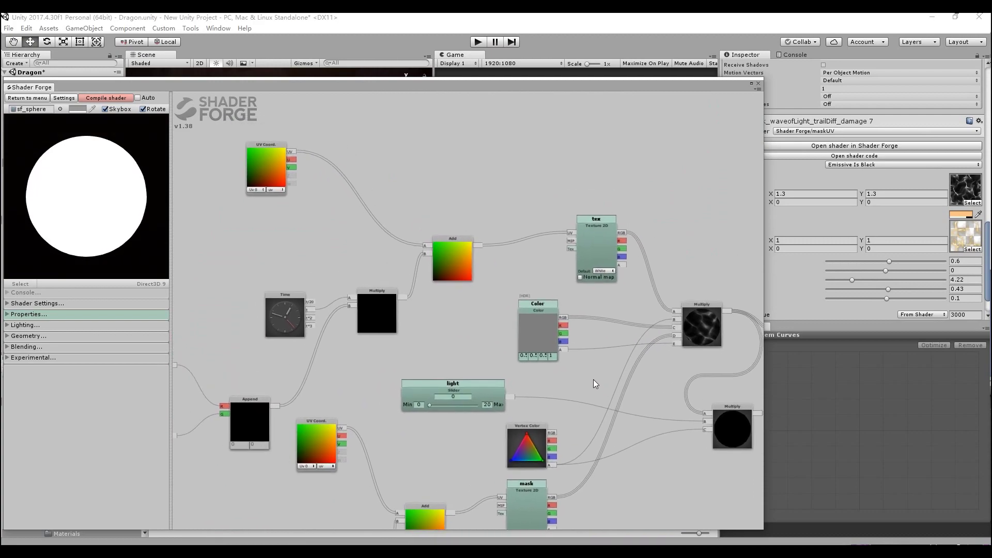
# Expand the Shader Settings, Lighting, Geometry and Blending foldouts to review the additive setup.
pyautogui.click(28, 313)
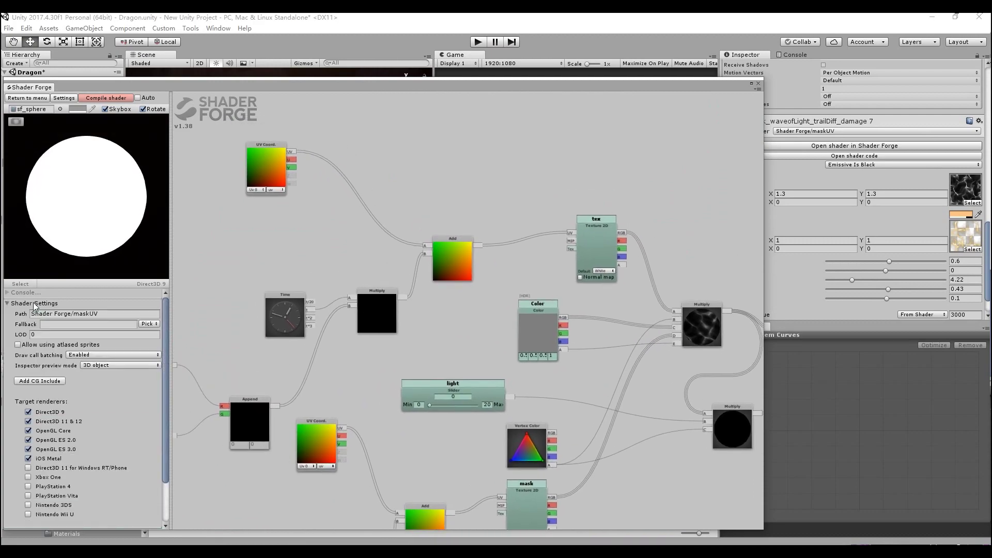
pyautogui.click(29, 314)
pyautogui.click(45, 313)
pyautogui.click(44, 313)
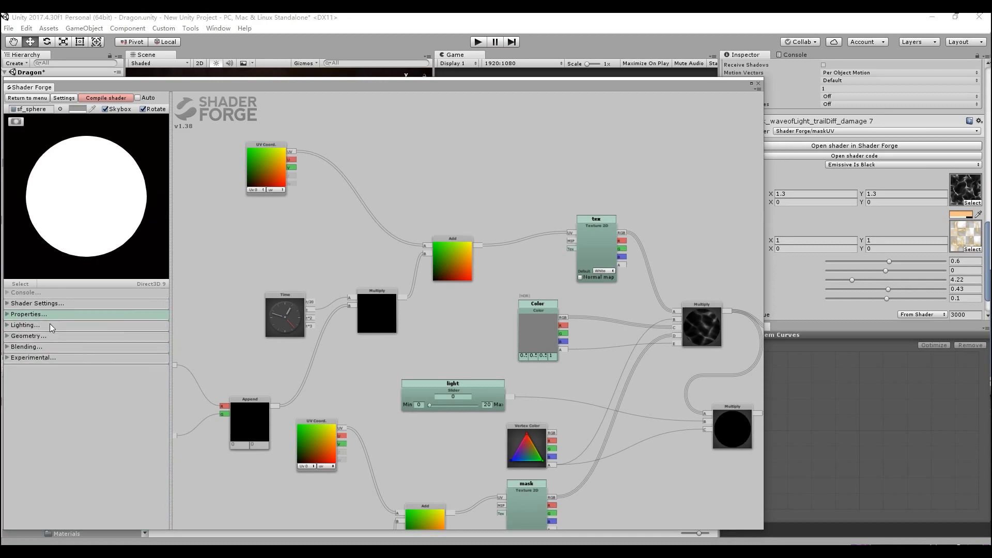
pyautogui.click(49, 324)
pyautogui.click(50, 323)
pyautogui.click(49, 332)
pyautogui.click(49, 334)
pyautogui.click(43, 346)
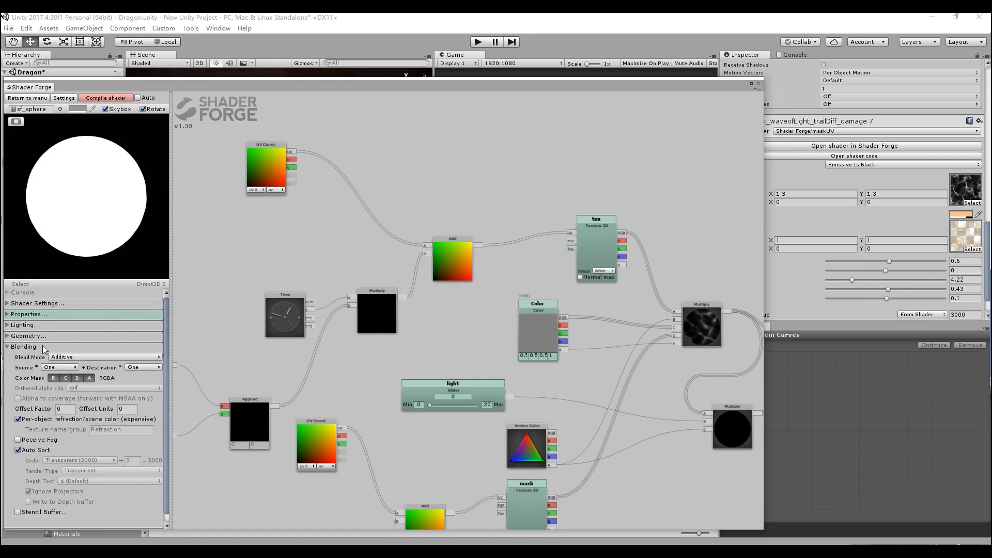
# Look over the Main output, U and v sliders and Append node, then close Shader Forge.
pyautogui.scroll(-1, 44, 345)
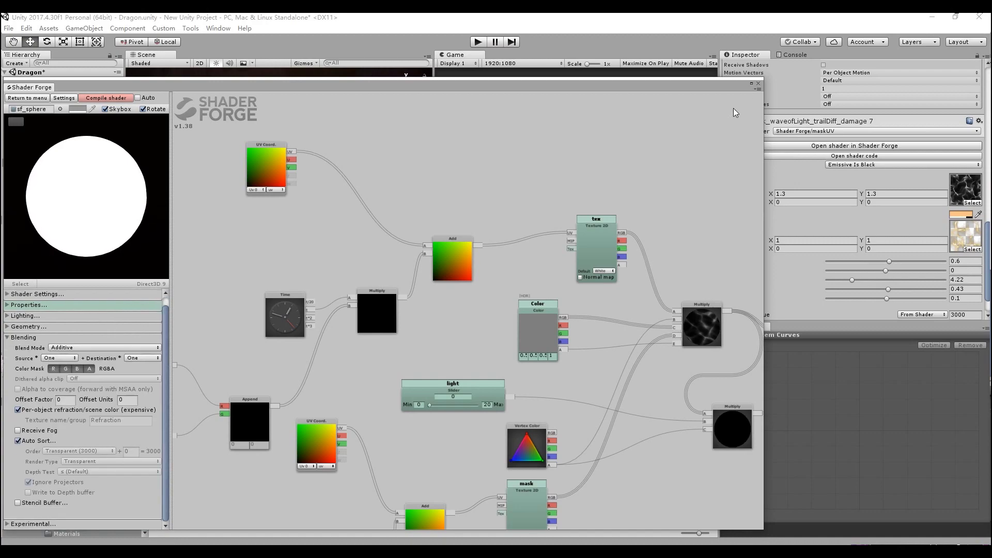
pyautogui.moveTo(659, 195); pyautogui.dragTo(574, 144)
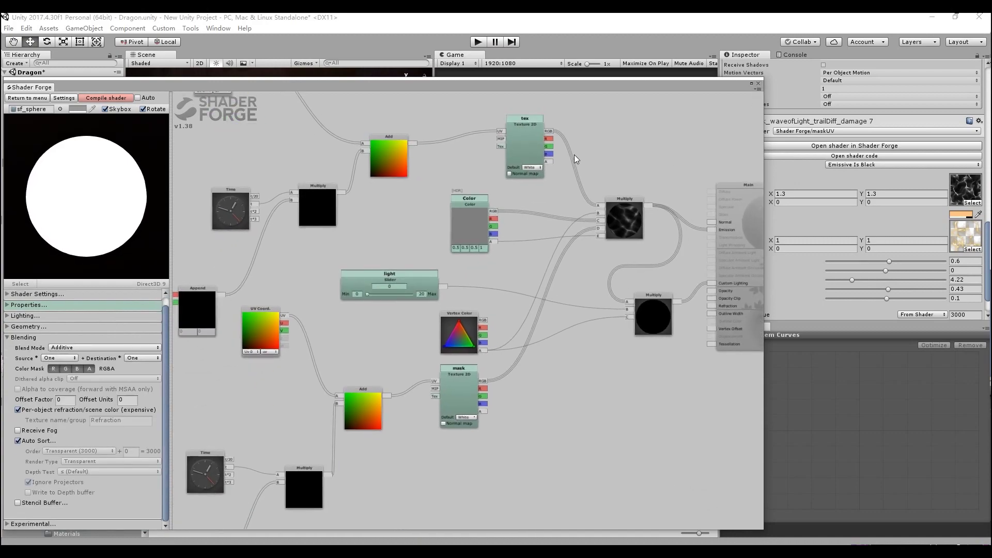
pyautogui.moveTo(479, 315); pyautogui.dragTo(551, 294)
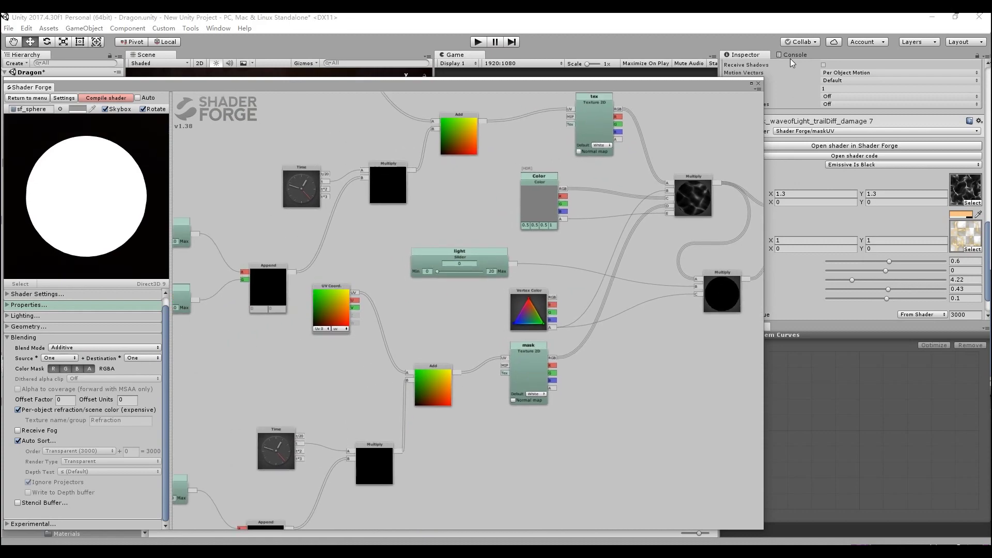
pyautogui.moveTo(505, 252); pyautogui.dragTo(621, 213)
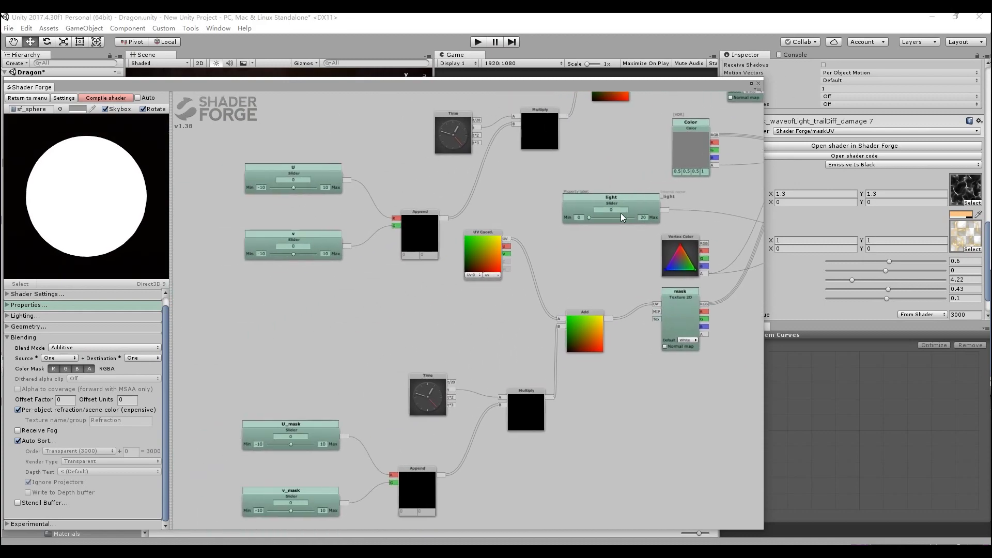
pyautogui.click(759, 84)
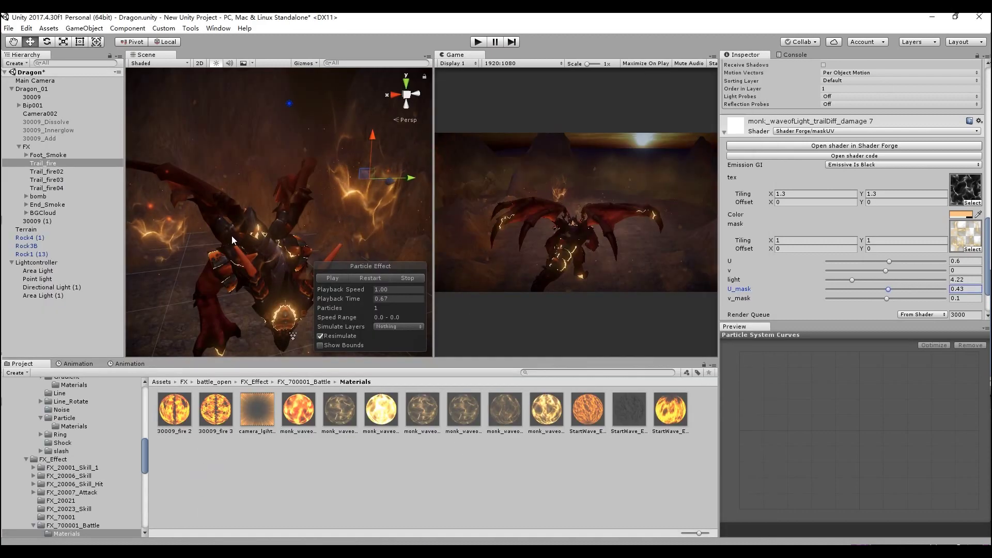
# Move Trail_fire down and left, and slide Trail_fire02 left along X on the dragon.
pyautogui.scroll(2, 269, 166)
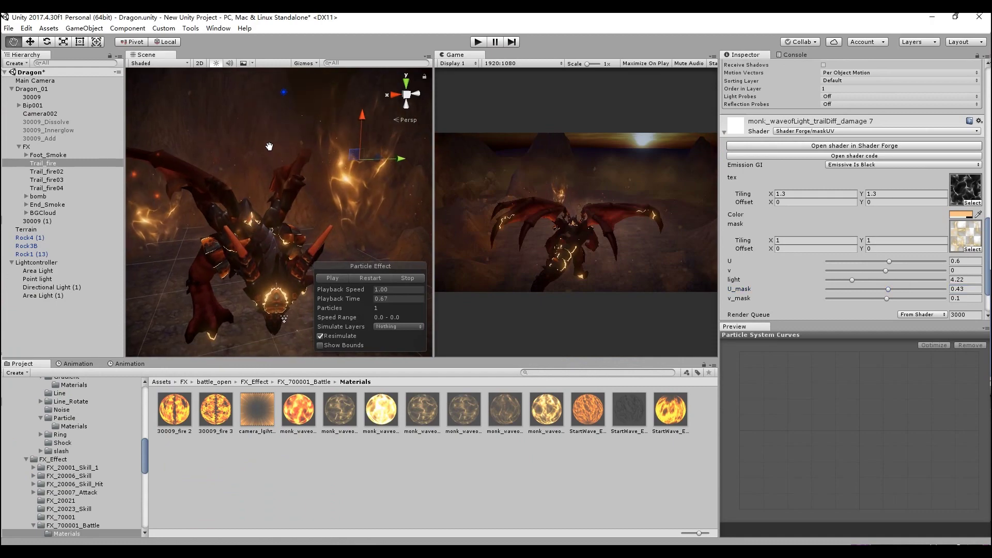
pyautogui.moveTo(397, 158); pyautogui.dragTo(308, 168)
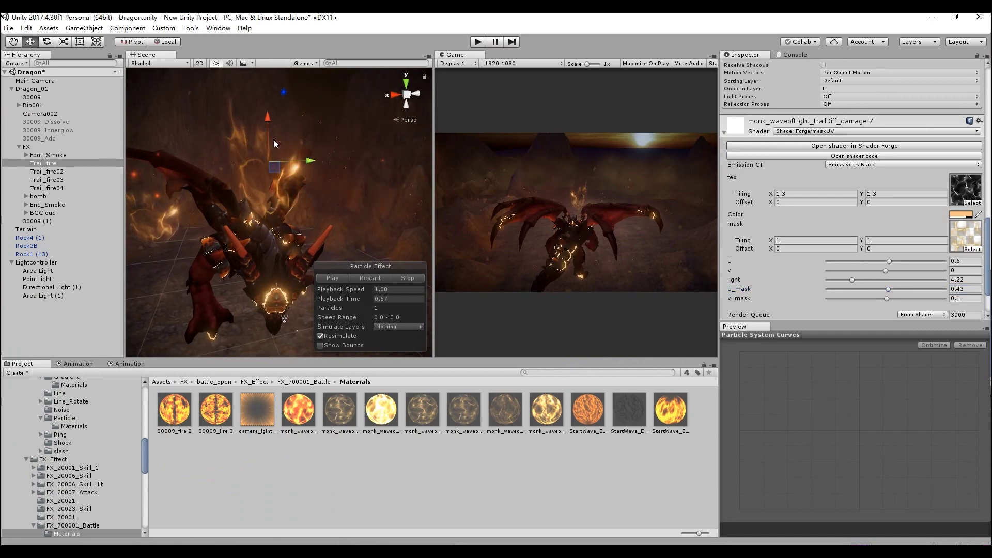
pyautogui.click(261, 217)
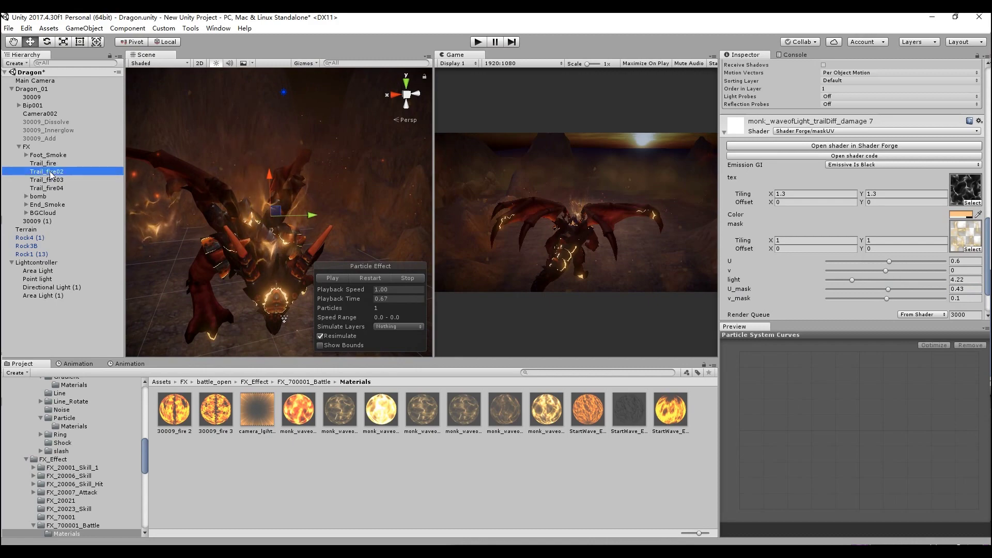
pyautogui.moveTo(290, 234); pyautogui.dragTo(285, 229)
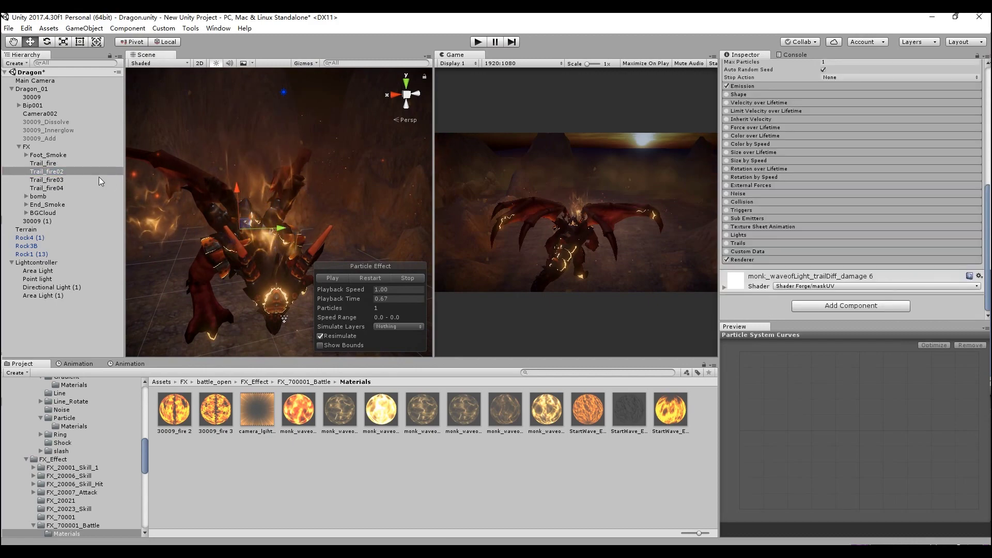
# Scrub the animation timeline forward to frame 191 and restart the fire trail particles.
pyautogui.click(119, 365)
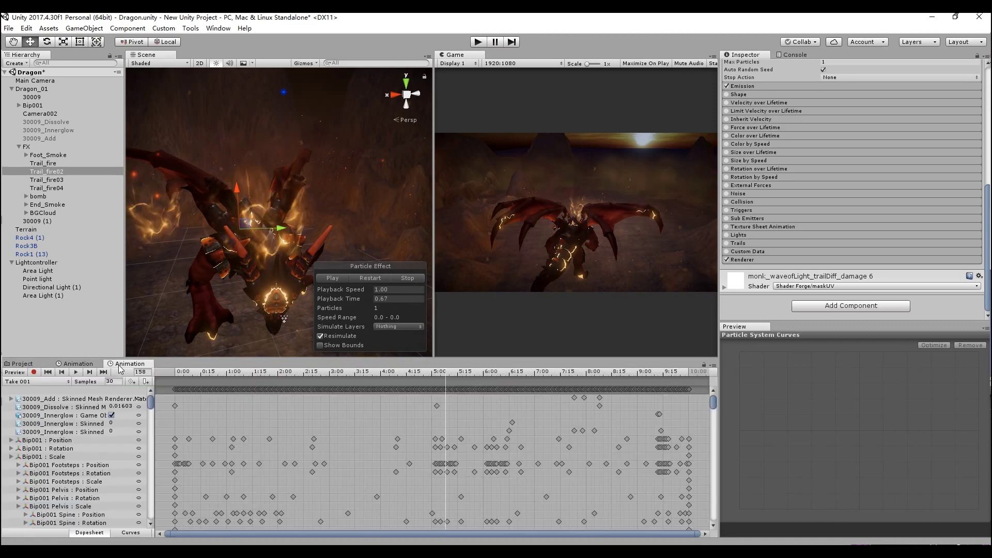
pyautogui.moveTo(442, 376); pyautogui.dragTo(503, 373)
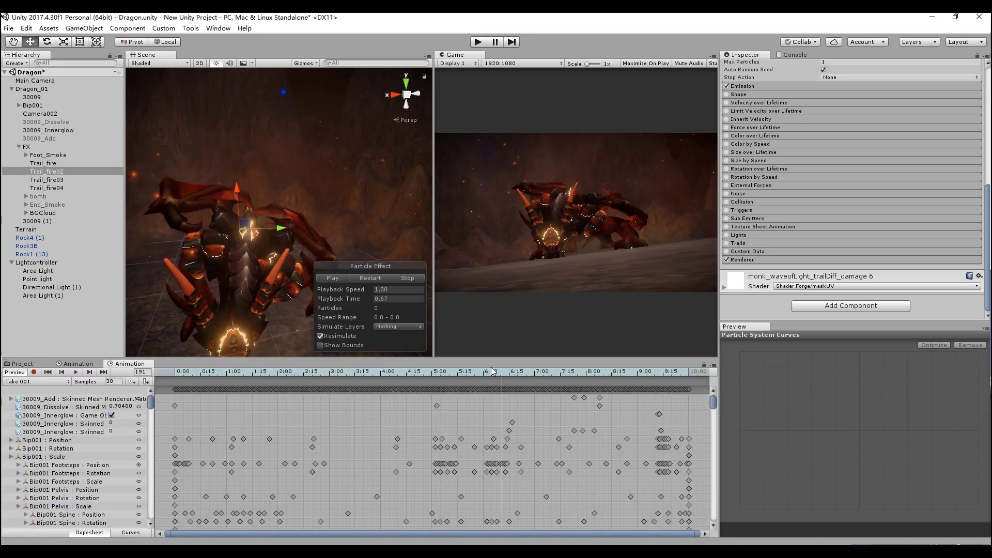
pyautogui.click(359, 281)
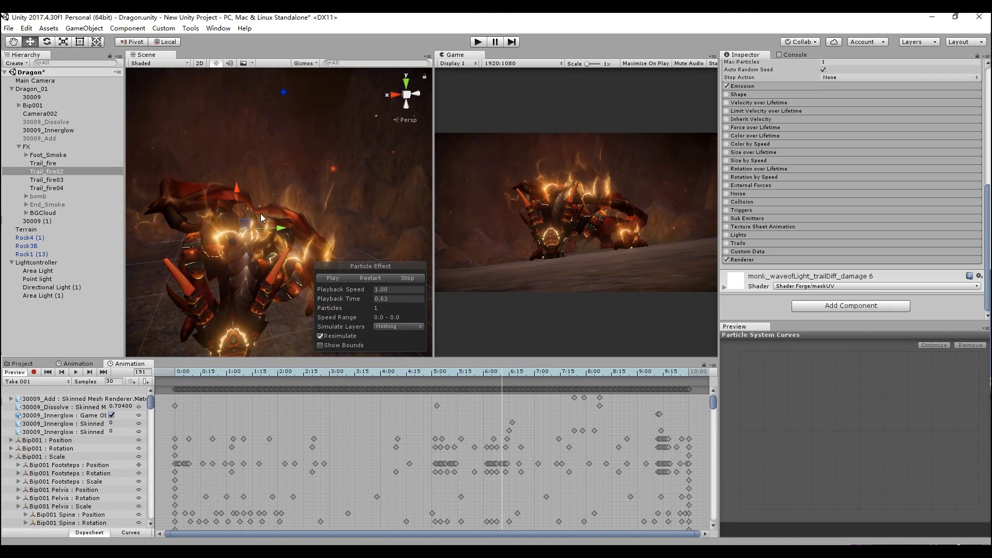
pyautogui.keyDown('alt'); pyautogui.moveTo(305, 236); pyautogui.dragTo(295, 259); pyautogui.keyUp('alt')
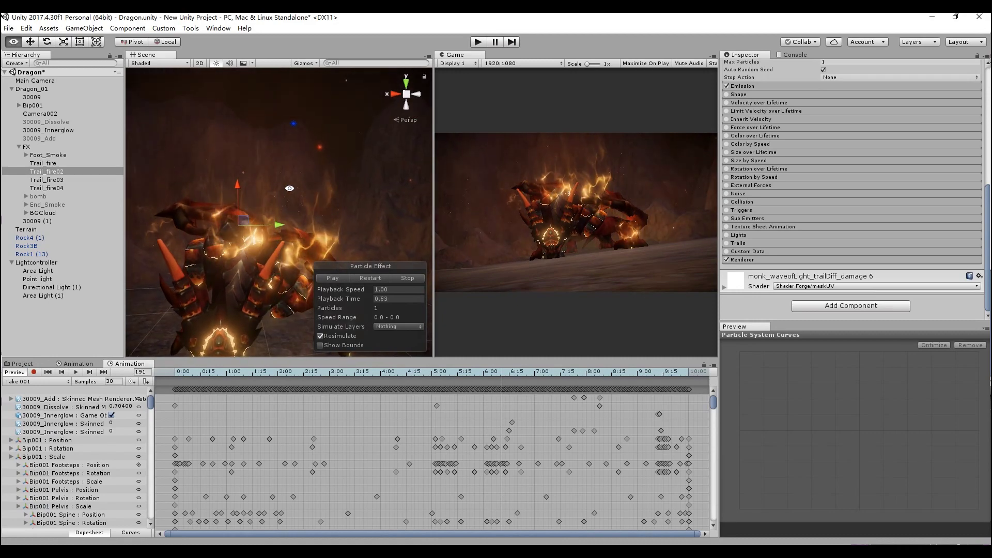
# Adjust Trail_fire02's material light, then scrub the animation preview to frame 238.
pyautogui.click(724, 287)
pyautogui.scroll(-5, 786, 263)
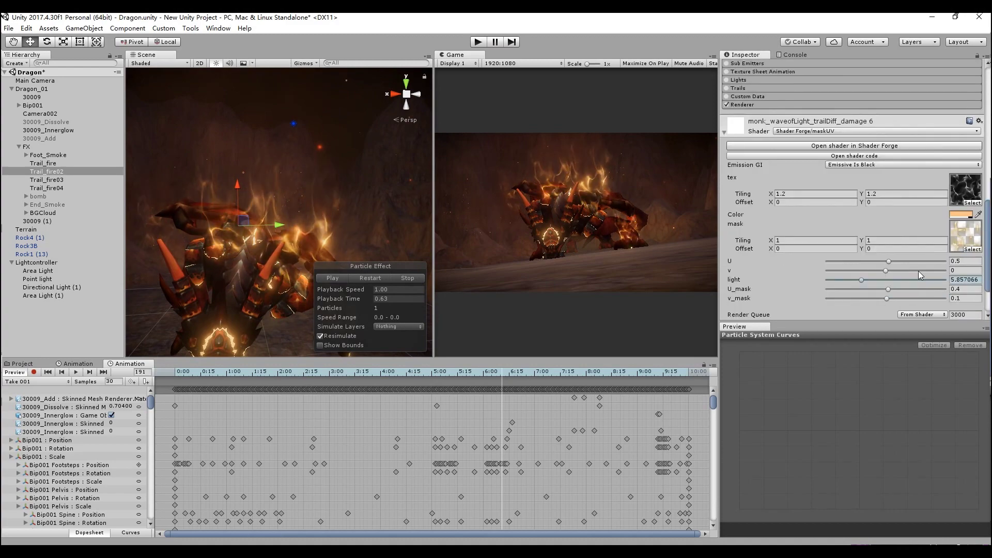
pyautogui.moveTo(862, 279)
pyautogui.mouseDown()
pyautogui.moveTo(823, 287)
pyautogui.moveTo(866, 282)
pyautogui.mouseUp()
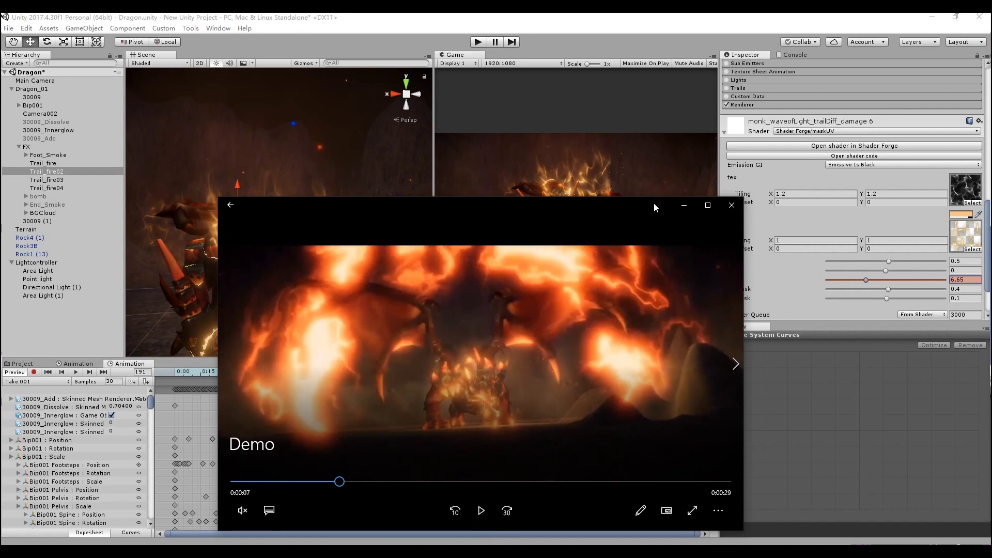
pyautogui.click(460, 24)
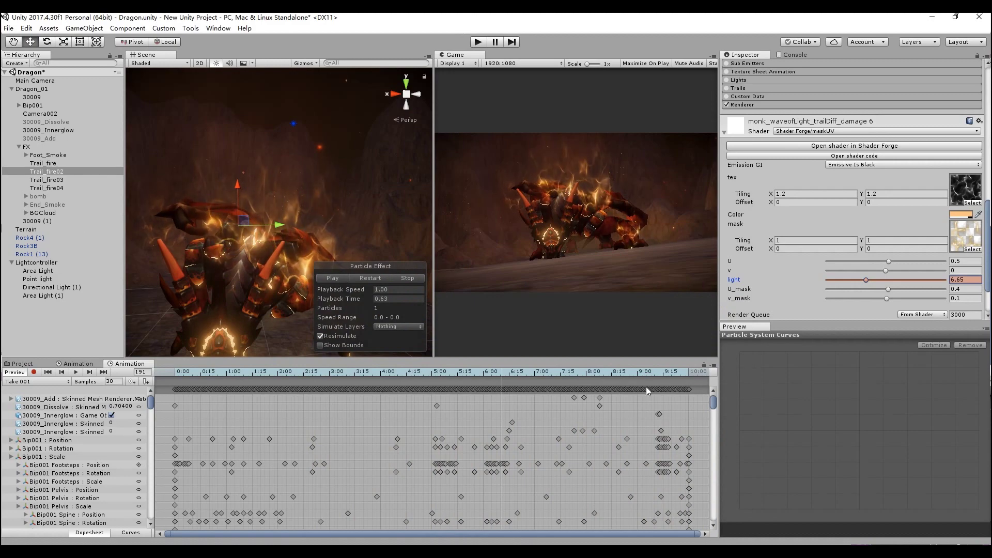
pyautogui.moveTo(507, 371); pyautogui.dragTo(583, 379)
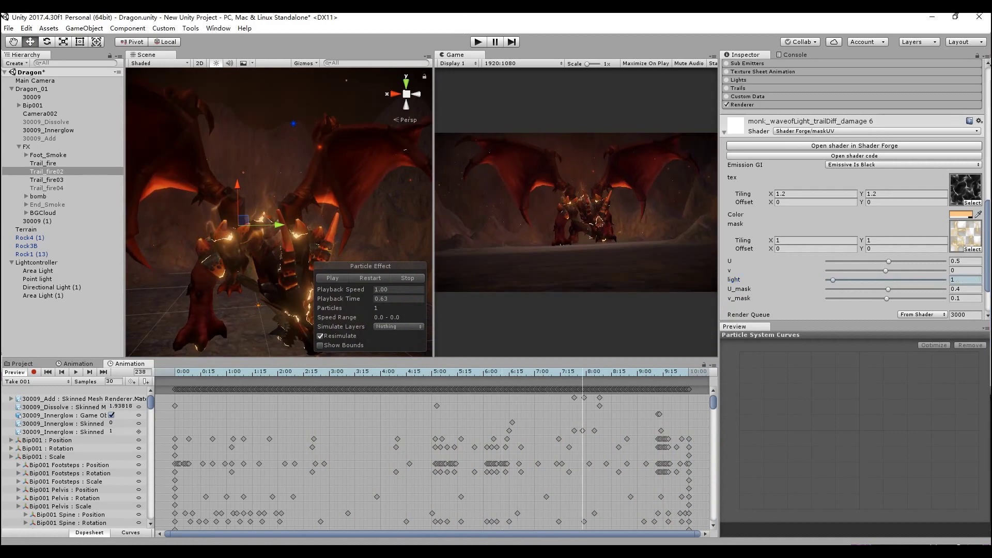
# Select 30009_Add and expand its material's shader properties.
pyautogui.click(59, 138)
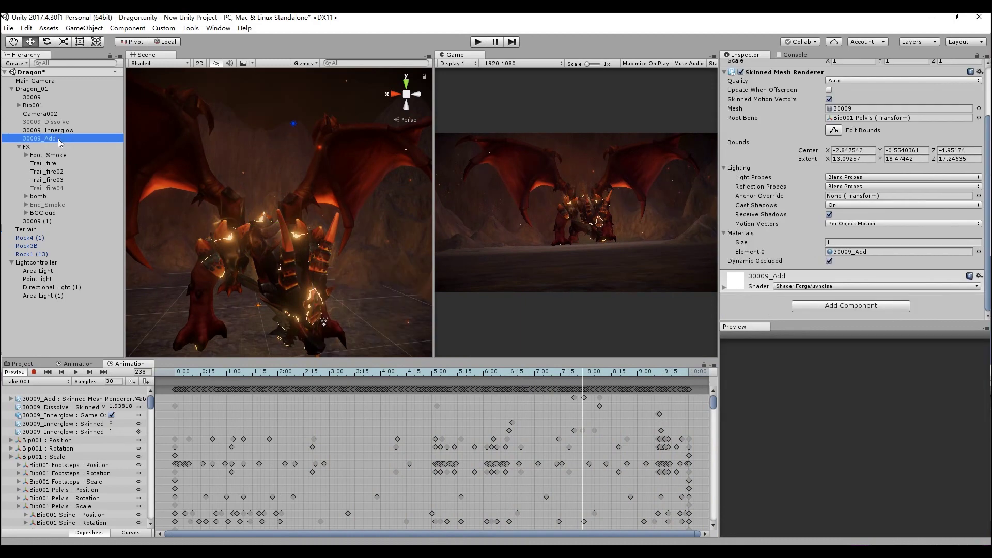
pyautogui.click(725, 287)
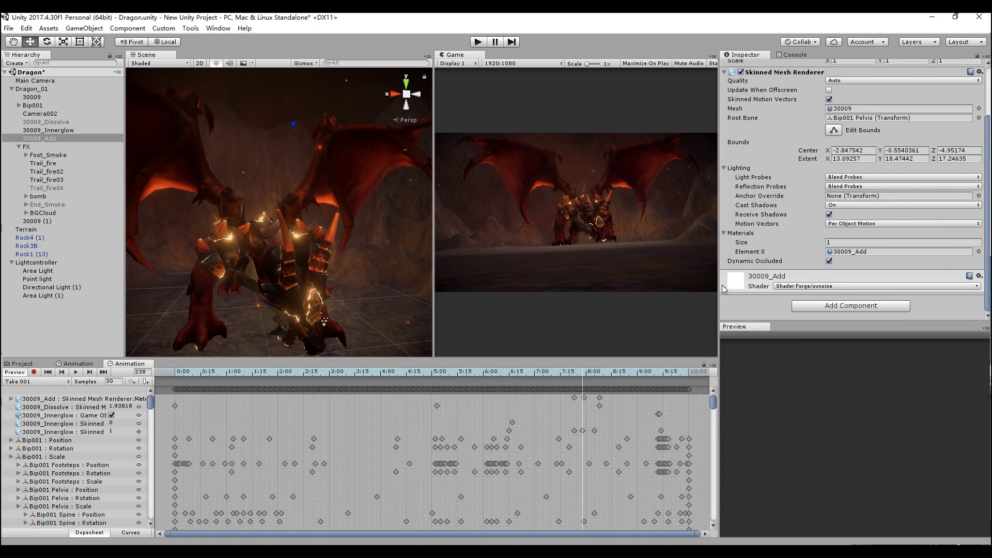
pyautogui.scroll(-5, 738, 266)
pyautogui.scroll(-3, 753, 229)
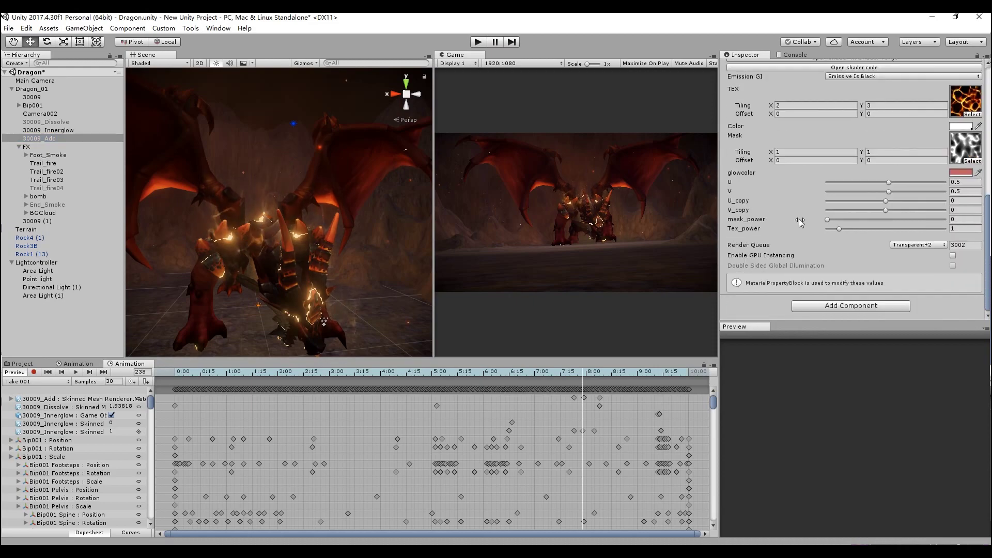
pyautogui.scroll(8, 906, 229)
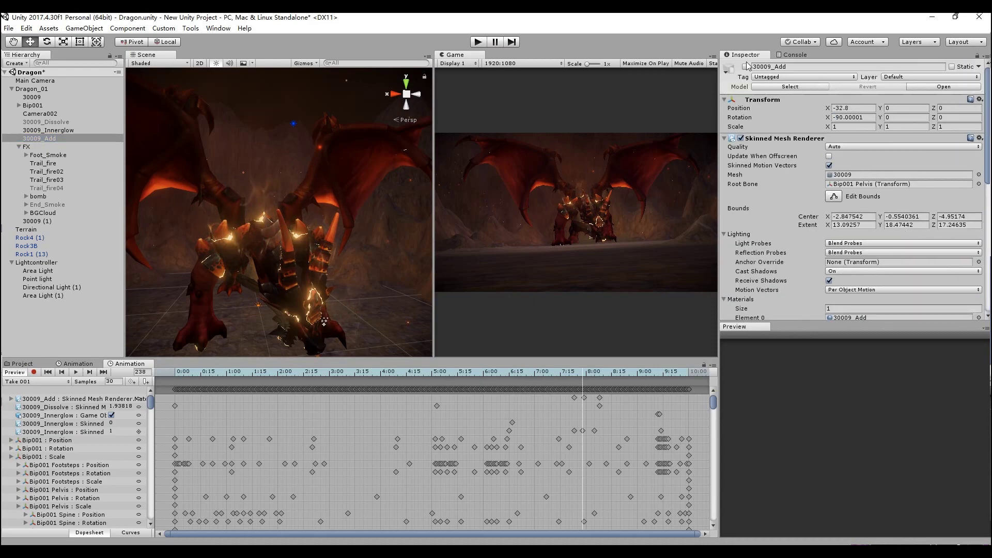
# Enable the 30009_Add fiery overlay, toggling it off and on to compare.
pyautogui.click(745, 66)
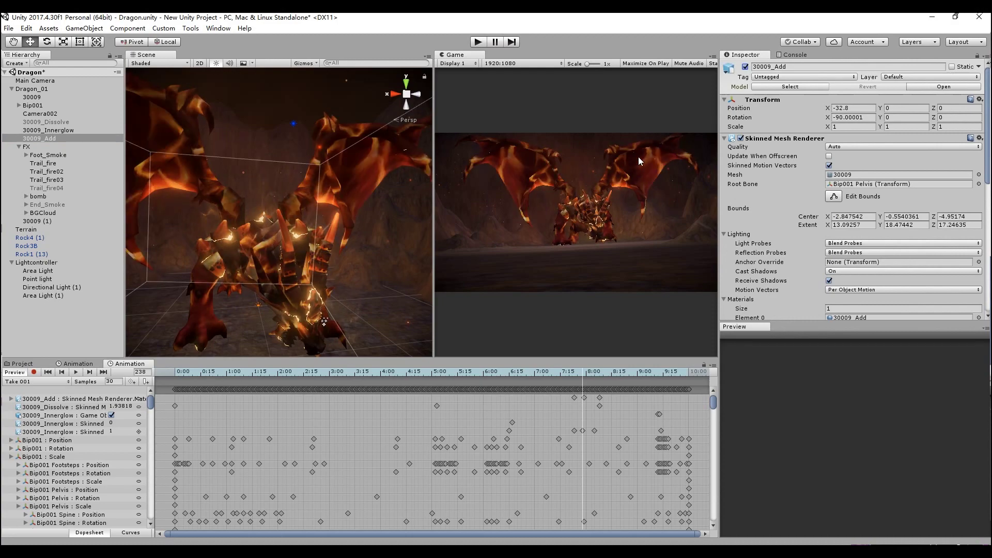
pyautogui.click(745, 66)
pyautogui.click(745, 66)
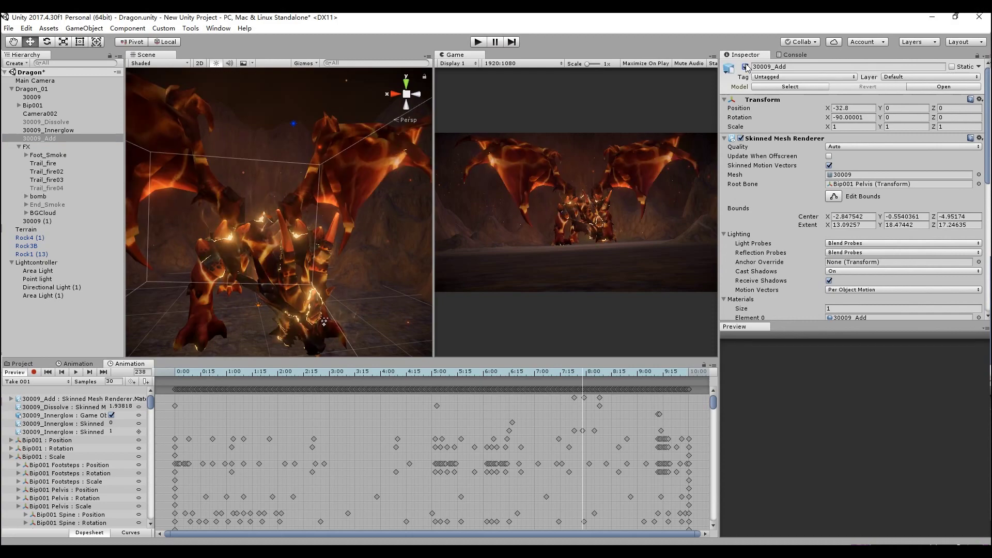
pyautogui.click(745, 67)
pyautogui.click(746, 67)
pyautogui.scroll(-7, 838, 232)
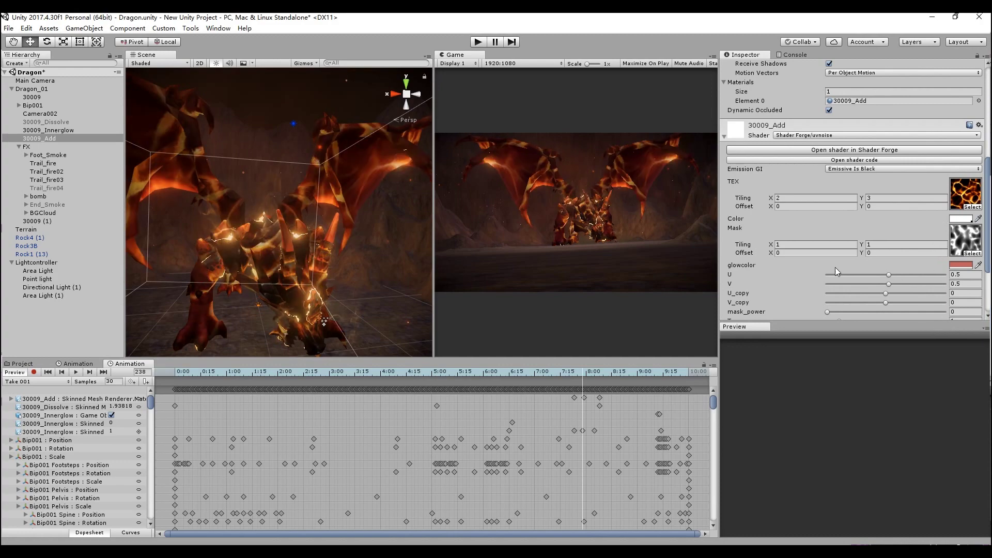
# Set 30009_Add's U to 0.68 and Color alpha to 229, then switch to the Demo video.
pyautogui.moveTo(889, 274); pyautogui.dragTo(892, 274)
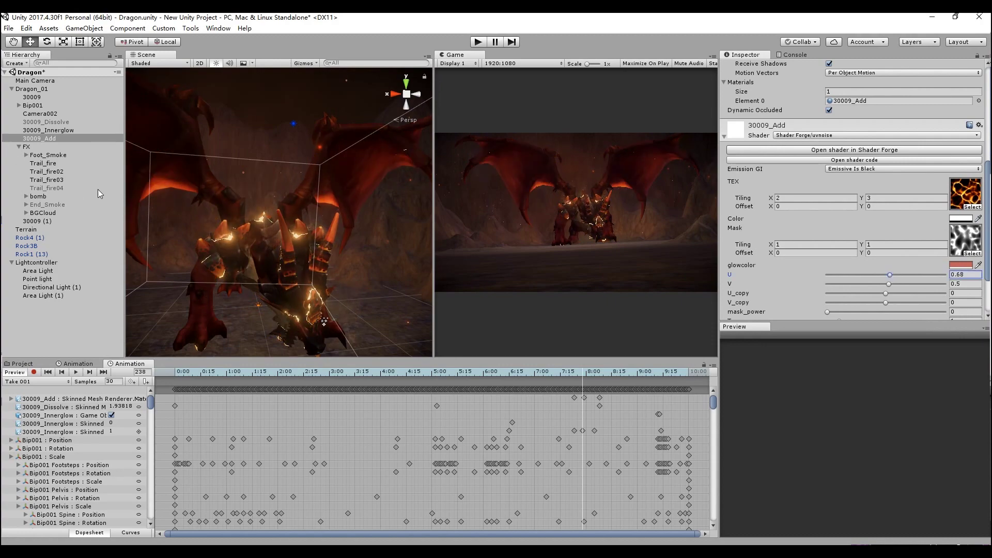
pyautogui.click(89, 172)
pyautogui.click(63, 138)
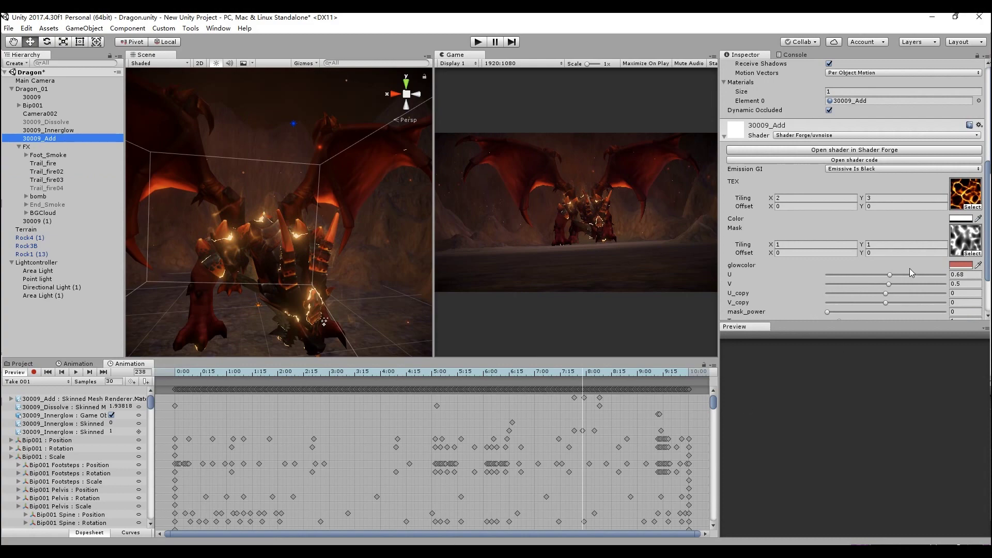
pyautogui.click(953, 220)
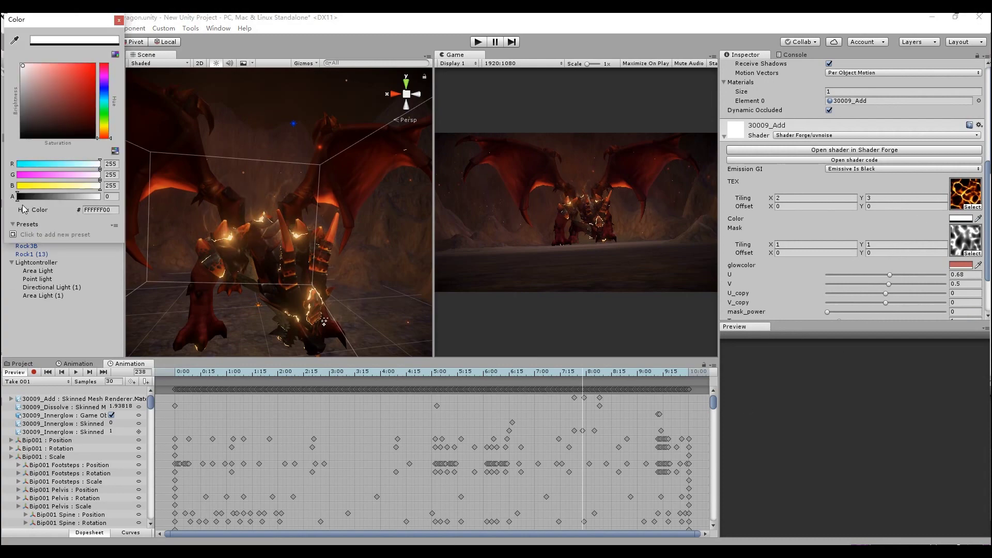
pyautogui.moveTo(28, 199)
pyautogui.mouseDown()
pyautogui.moveTo(94, 203)
pyautogui.moveTo(17, 197)
pyautogui.mouseUp()
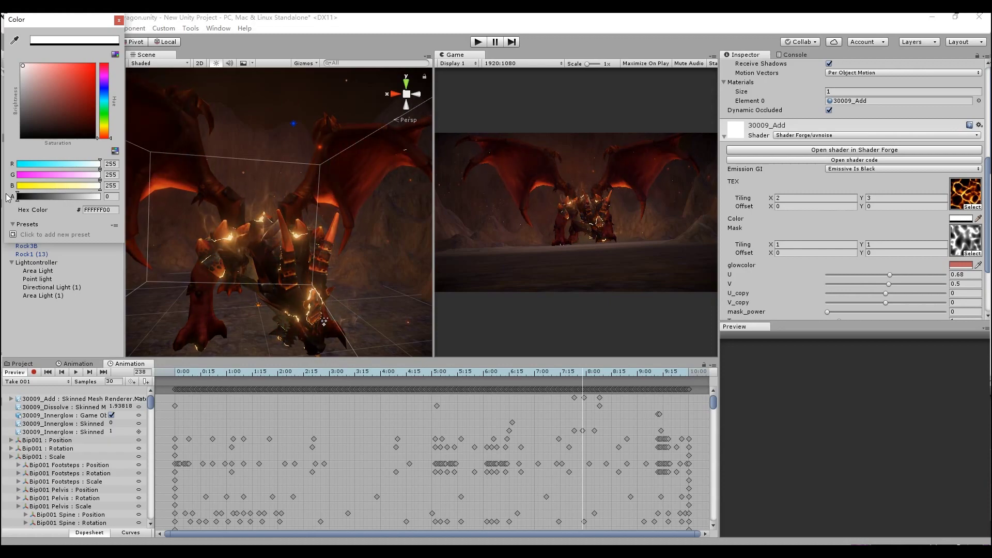
pyautogui.click(118, 20)
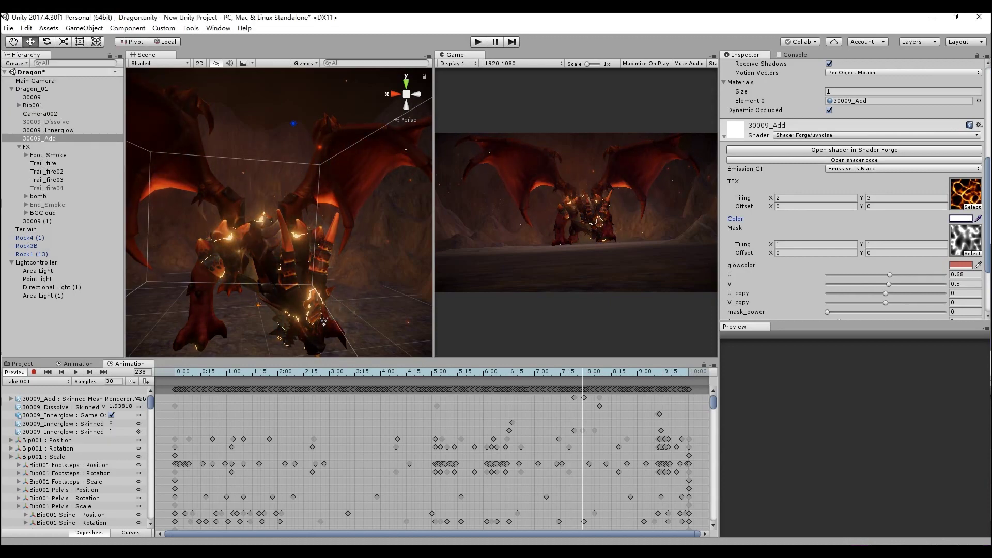
pyautogui.hotkey('alt', 'Tab')
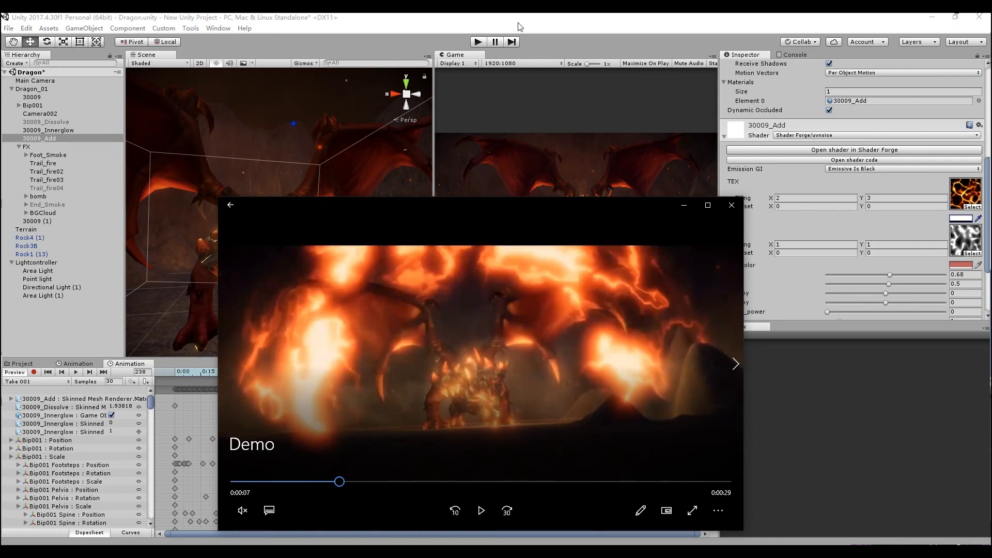
# Back in Unity, frame the bomb effect, zoom out, and select BGCloud.
pyautogui.hotkey('alt', 'Tab')
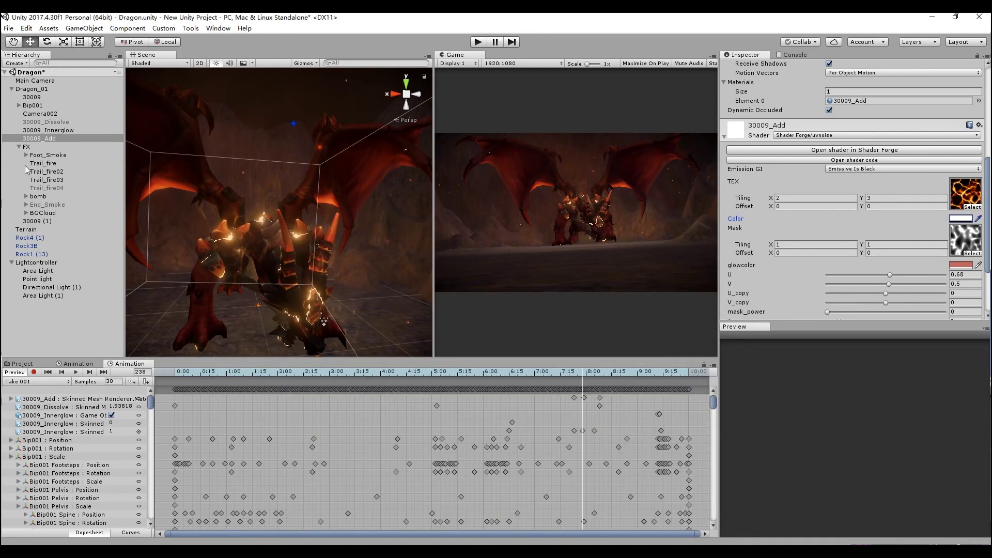
pyautogui.click(54, 197)
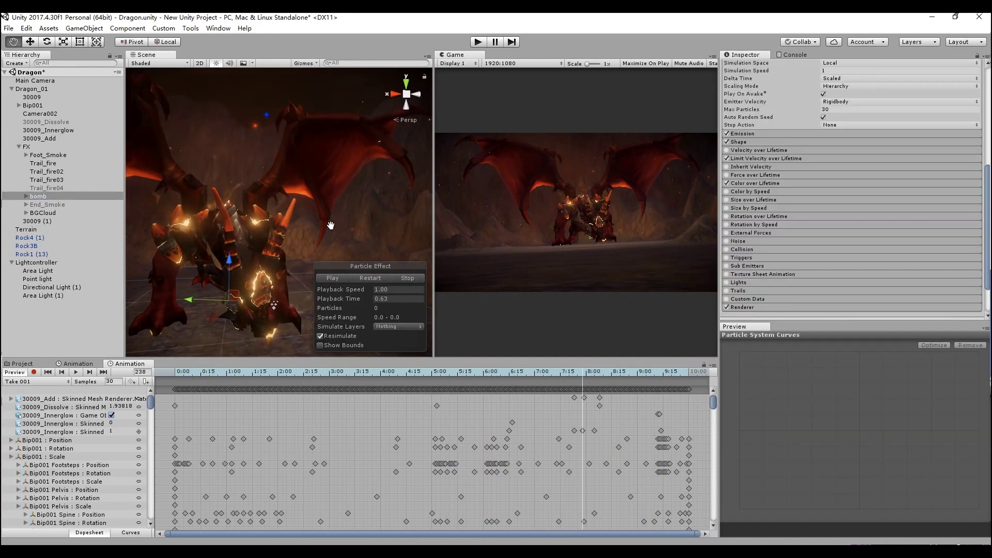
pyautogui.press('f')
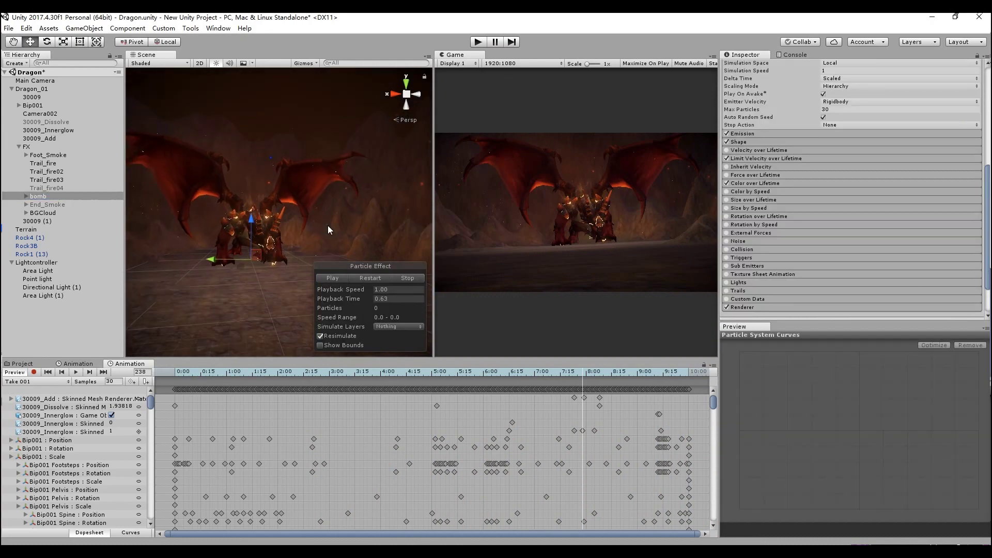
pyautogui.scroll(-2, 328, 225)
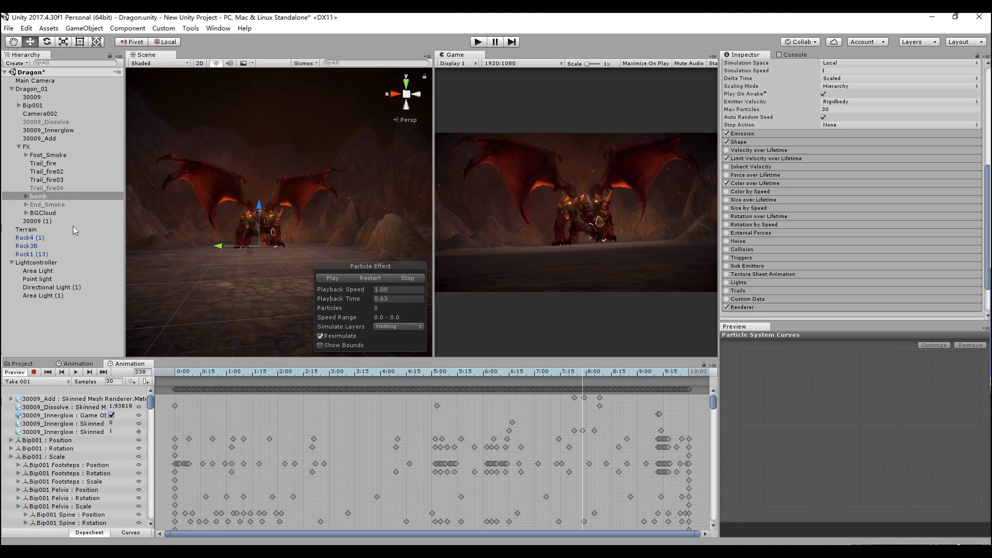
pyautogui.click(63, 214)
# Expand BGCloud, replay it, and reposition the smoke emitter vertically above the dragon.
pyautogui.click(24, 211)
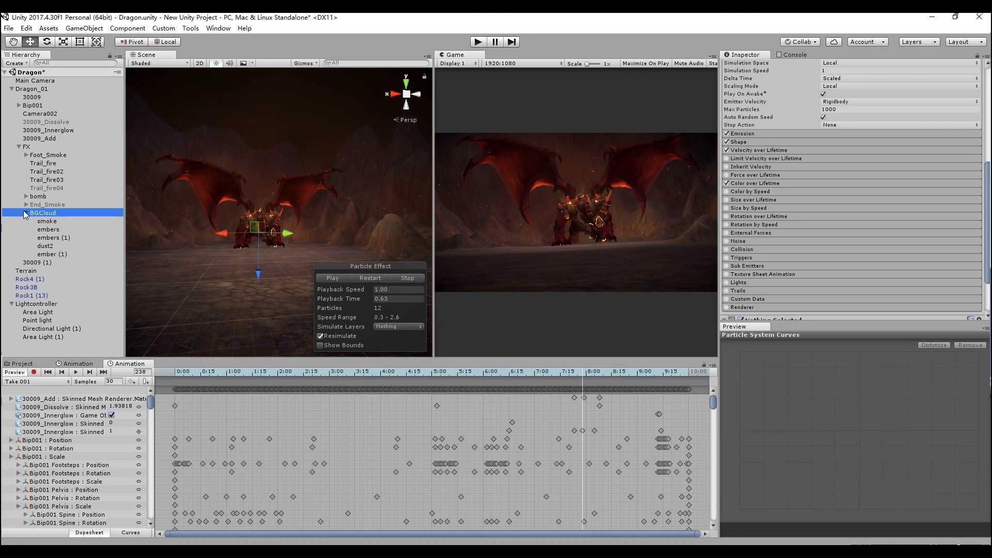
pyautogui.click(367, 278)
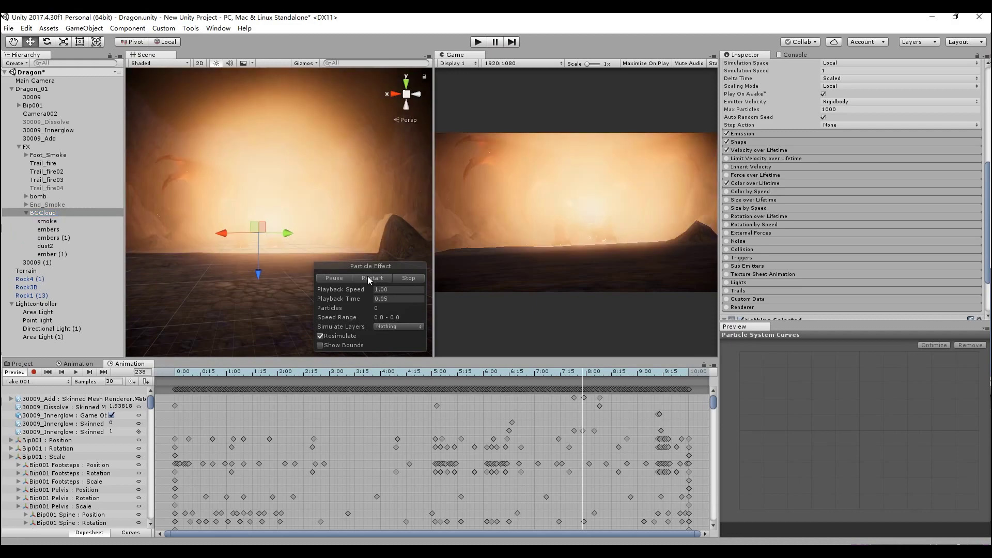
pyautogui.click(47, 220)
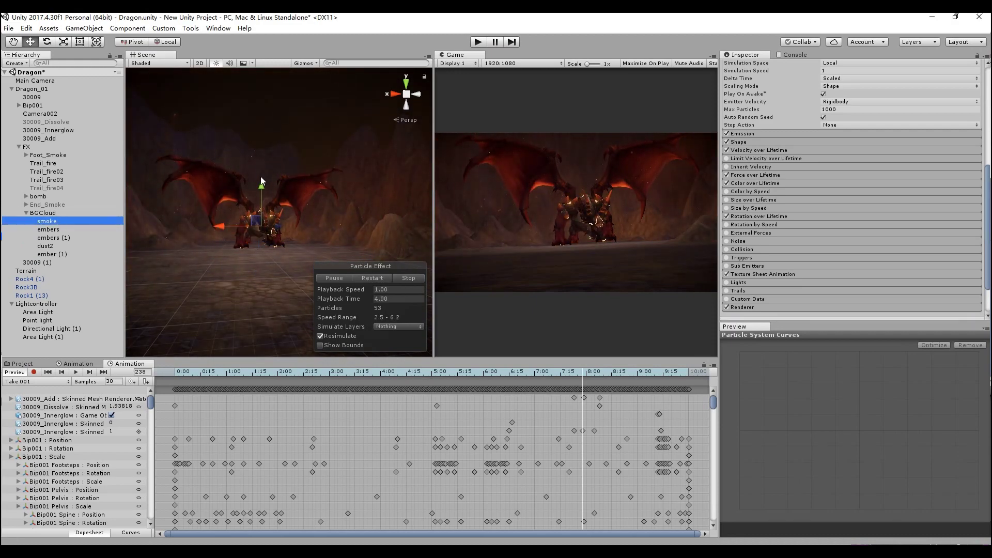
pyautogui.moveTo(261, 176); pyautogui.dragTo(265, 168)
pyautogui.moveTo(262, 208); pyautogui.dragTo(262, 149)
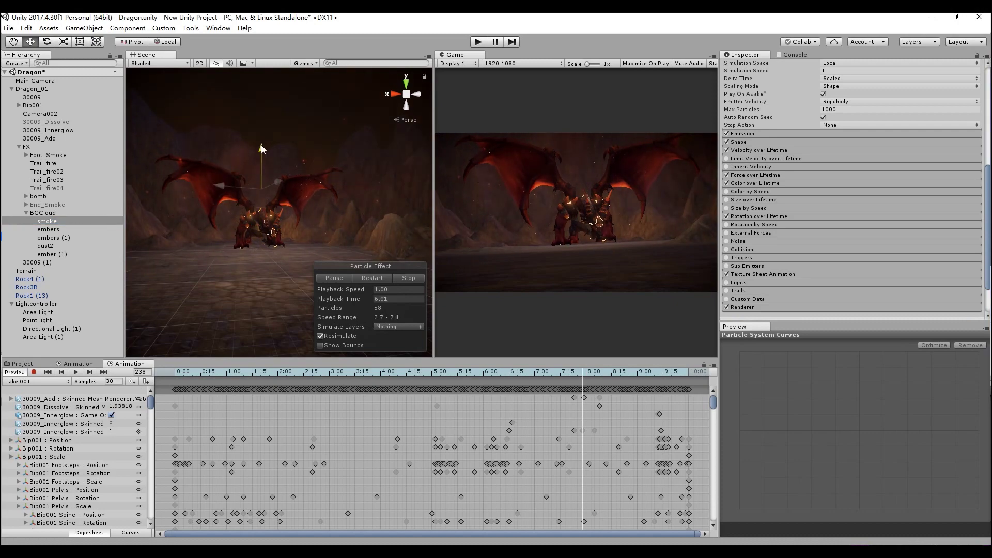
pyautogui.moveTo(261, 188); pyautogui.dragTo(261, 218)
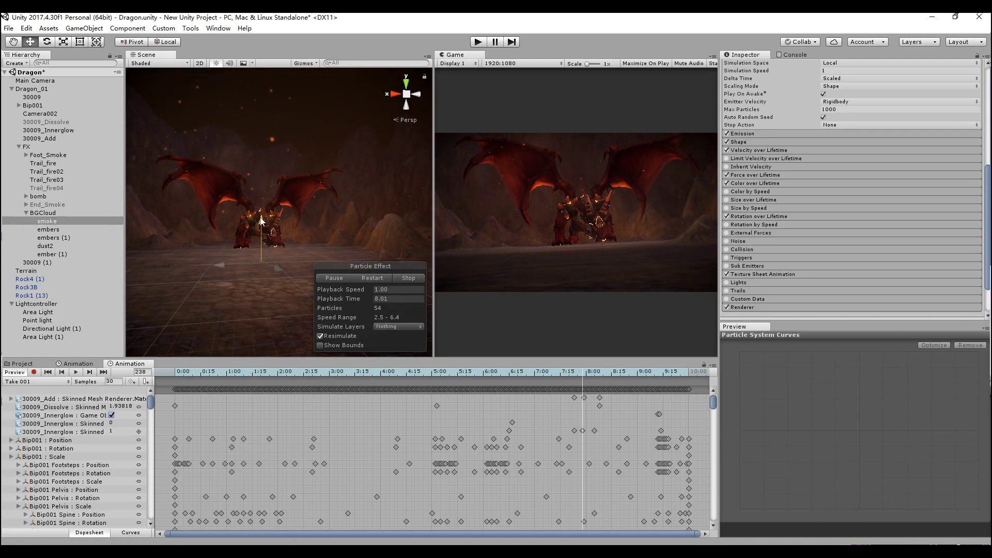
pyautogui.scroll(-3, 893, 279)
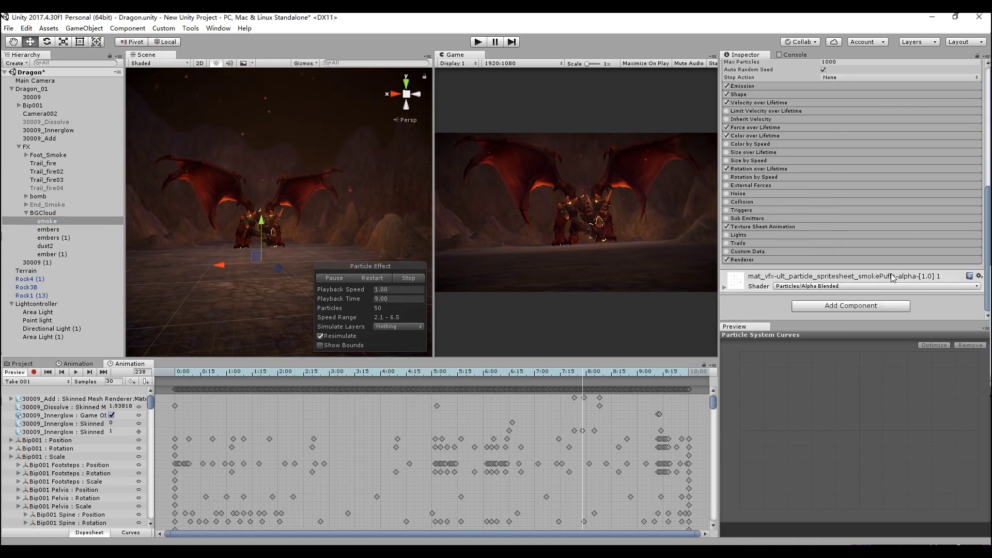
pyautogui.click(725, 287)
pyautogui.scroll(-4, 896, 237)
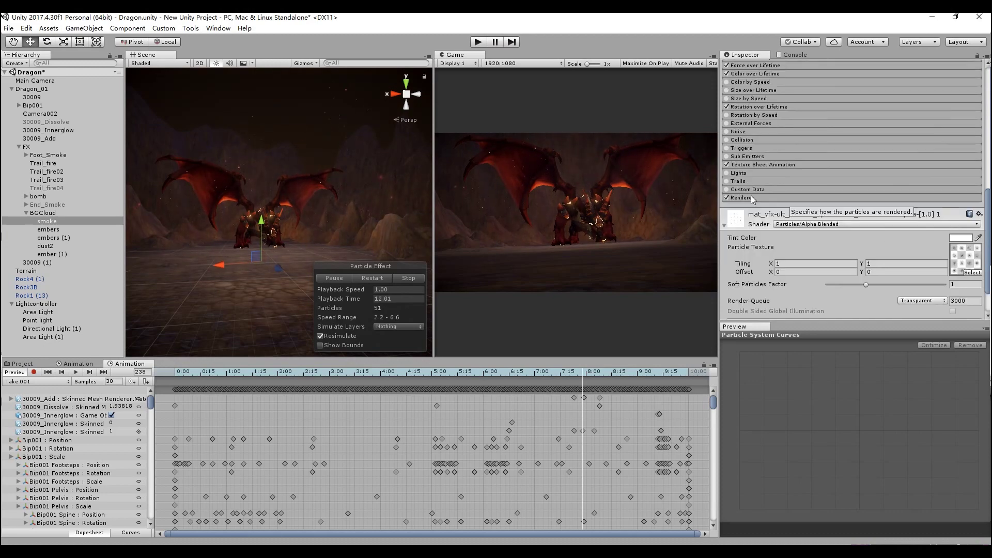
# Move the embers emitter up, then slide it along X toward the dragon.
pyautogui.click(48, 229)
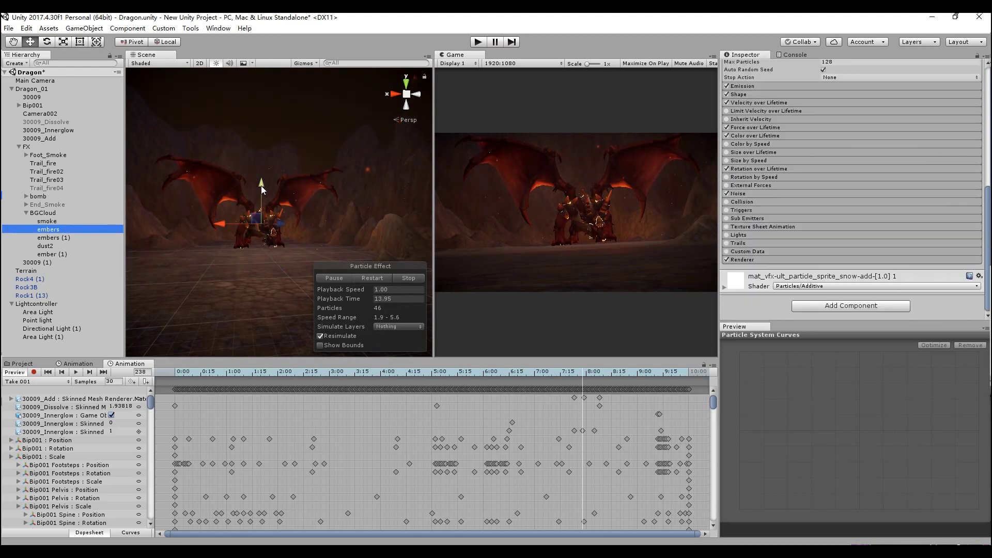
pyautogui.moveTo(261, 185); pyautogui.dragTo(256, 95)
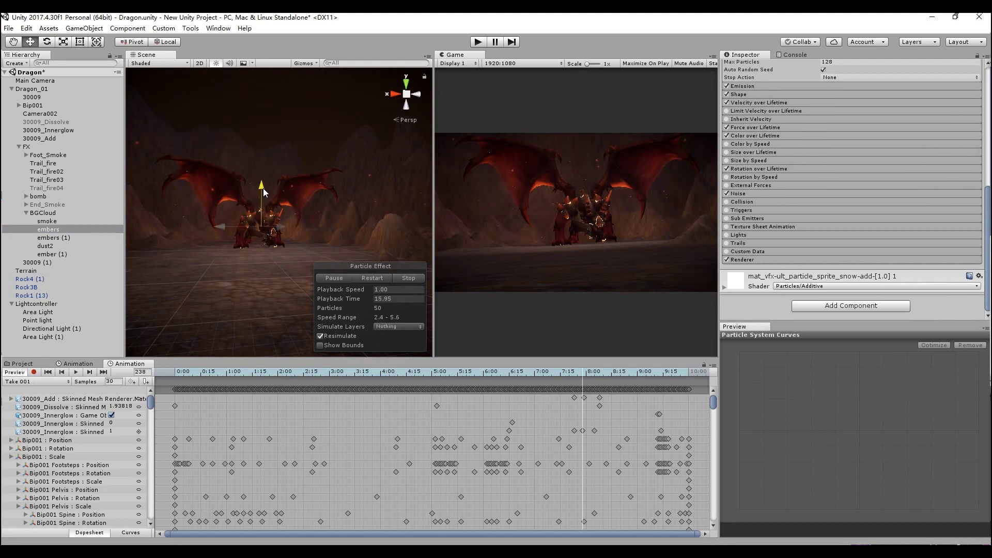
pyautogui.keyDown('alt'); pyautogui.moveTo(262, 188); pyautogui.dragTo(123, 243); pyautogui.keyUp('alt')
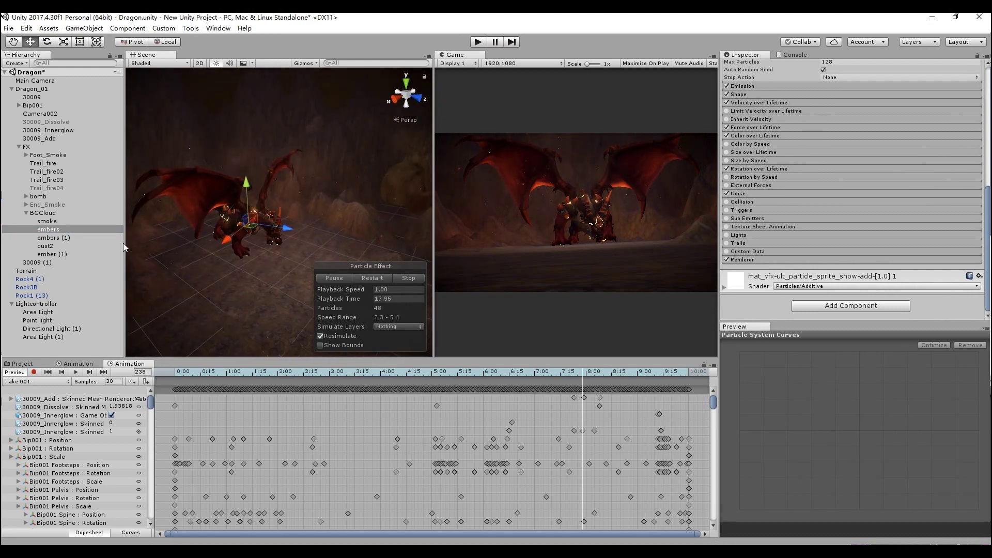
pyautogui.moveTo(276, 229); pyautogui.dragTo(354, 236)
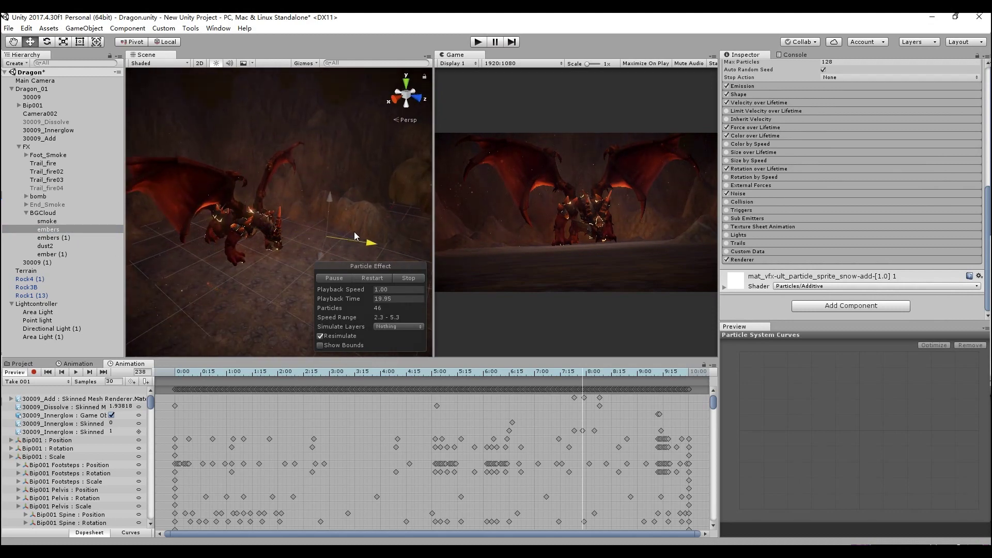
pyautogui.scroll(3, 375, 215)
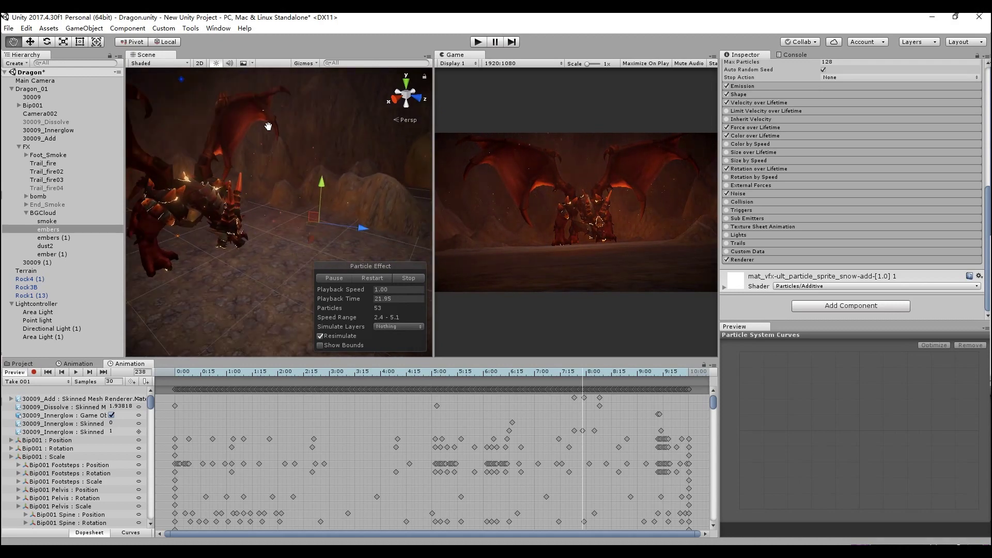
pyautogui.moveTo(371, 210); pyautogui.dragTo(272, 135, button='middle')
pyautogui.moveTo(291, 157); pyautogui.dragTo(290, 160)
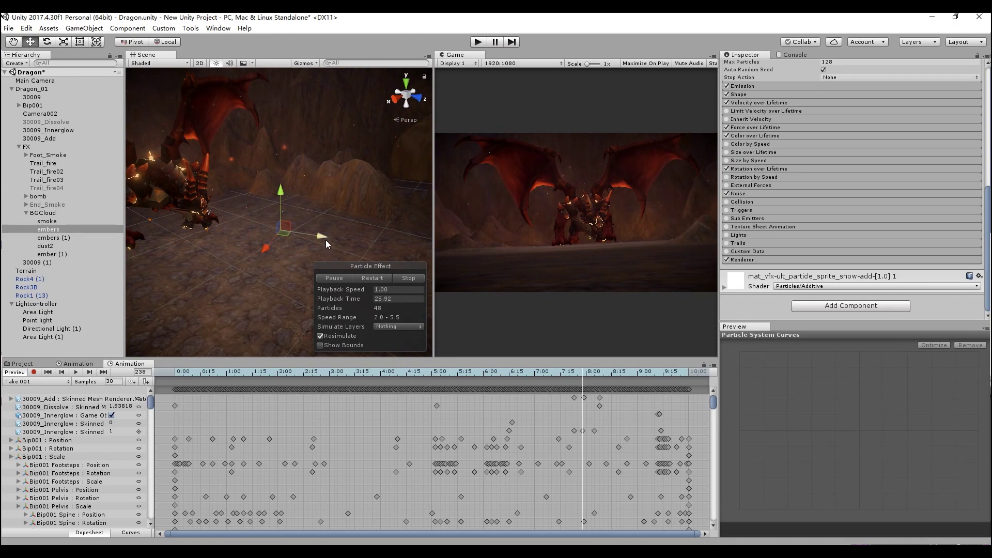
pyautogui.moveTo(288, 230); pyautogui.dragTo(86, 235)
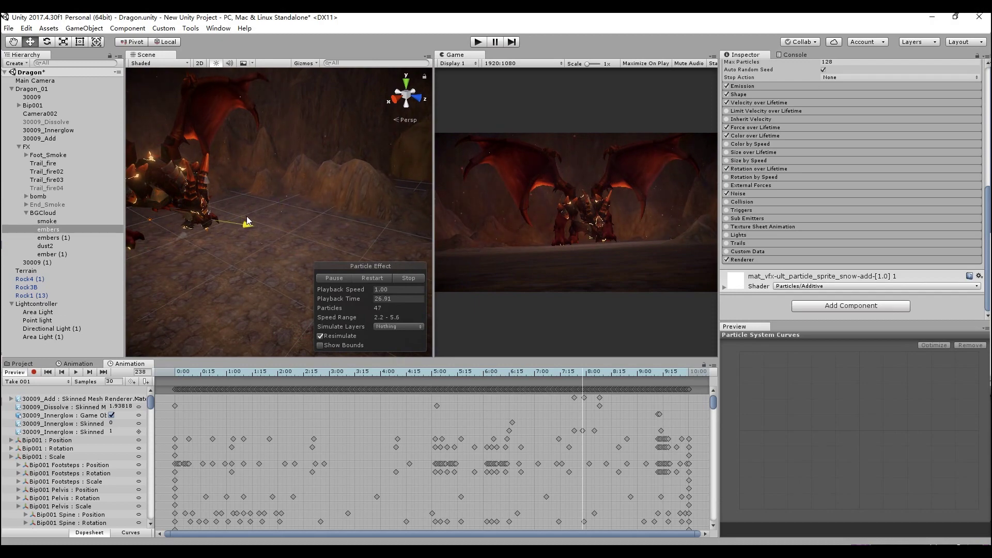
# Reposition embers (1) sideways near the dragon's head.
pyautogui.click(48, 238)
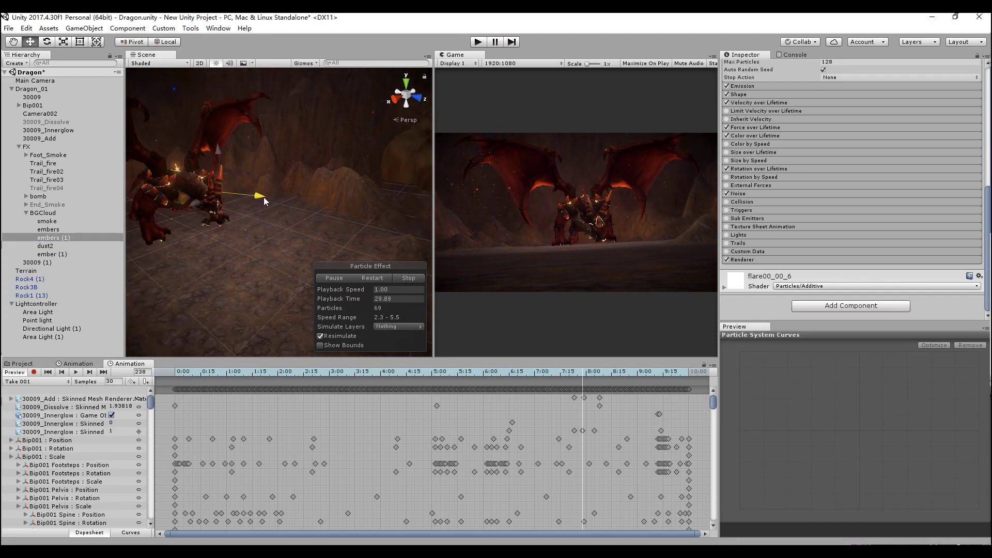
pyautogui.moveTo(264, 202); pyautogui.dragTo(160, 187)
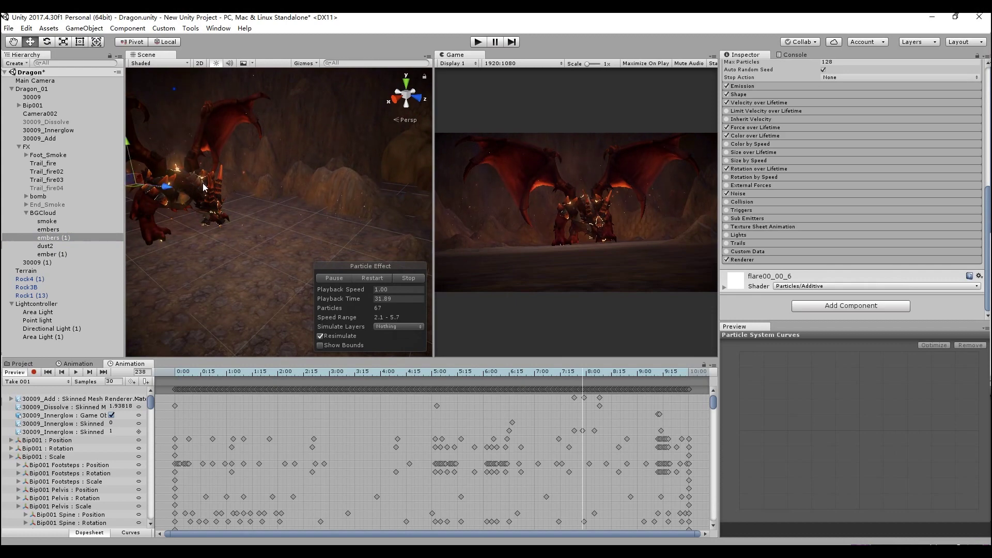
pyautogui.scroll(-5, 207, 196)
pyautogui.moveTo(248, 207); pyautogui.dragTo(277, 217)
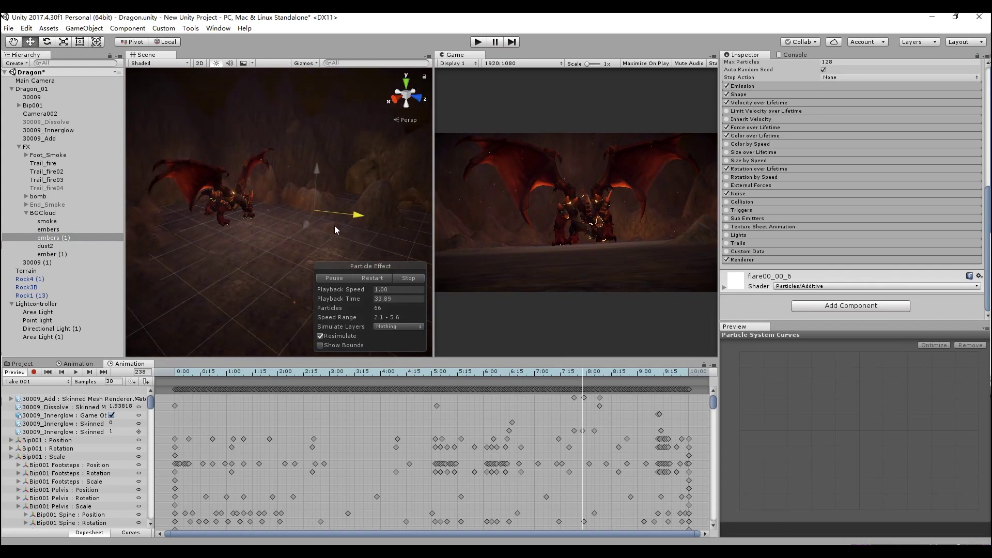
pyautogui.scroll(6, 296, 203)
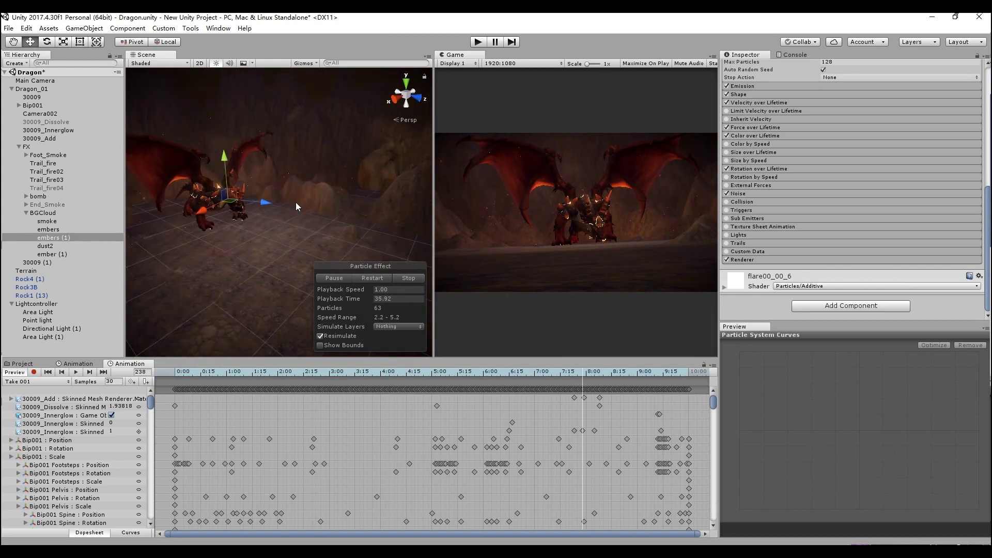
pyautogui.click(84, 245)
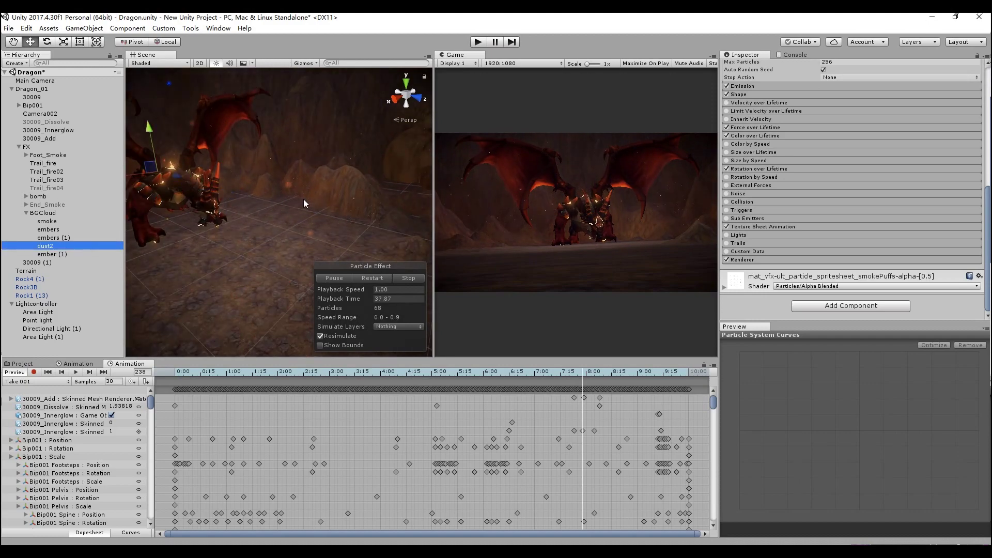
# Drag dust2 down along Y and shift ember (1) sideways along X beside the dragon.
pyautogui.keyDown('alt'); pyautogui.moveTo(172, 133); pyautogui.dragTo(253, 159); pyautogui.keyUp('alt')
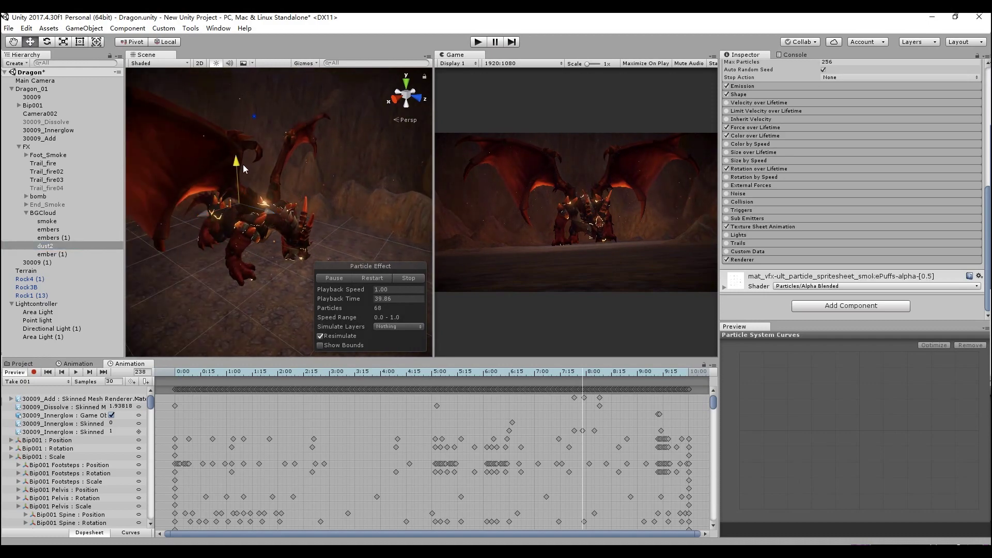
pyautogui.moveTo(227, 102); pyautogui.dragTo(243, 192)
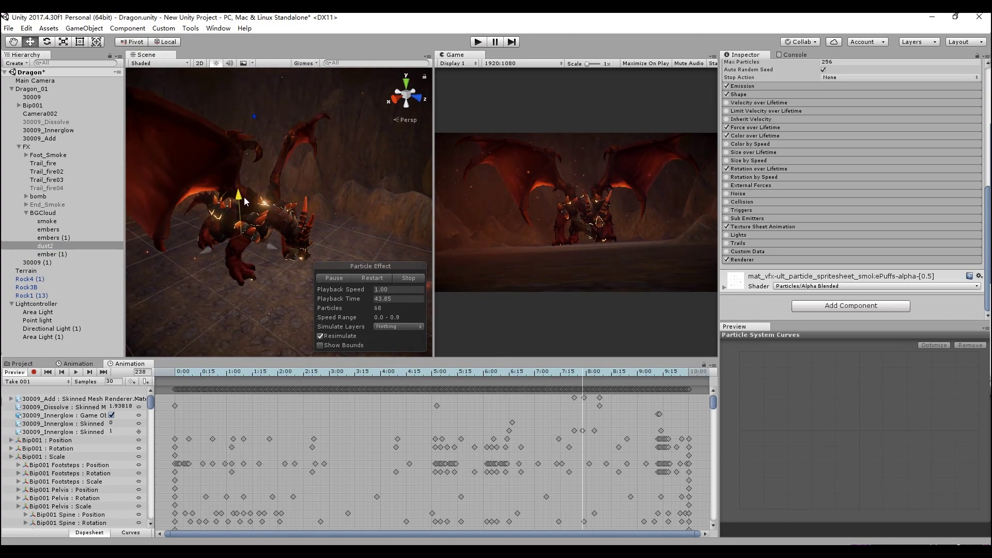
pyautogui.click(66, 257)
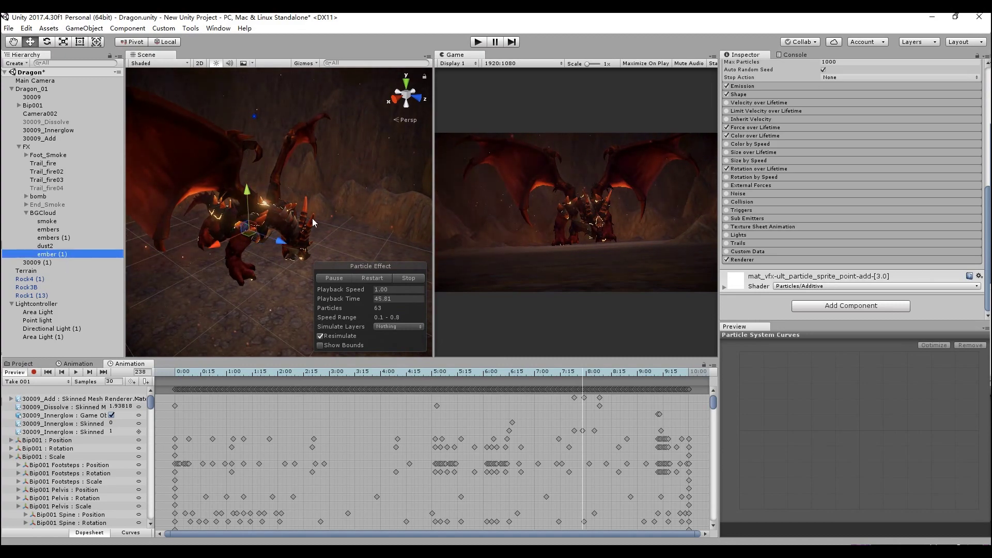
pyautogui.moveTo(278, 243)
pyautogui.mouseDown()
pyautogui.moveTo(288, 242)
pyautogui.moveTo(102, 204)
pyautogui.mouseUp()
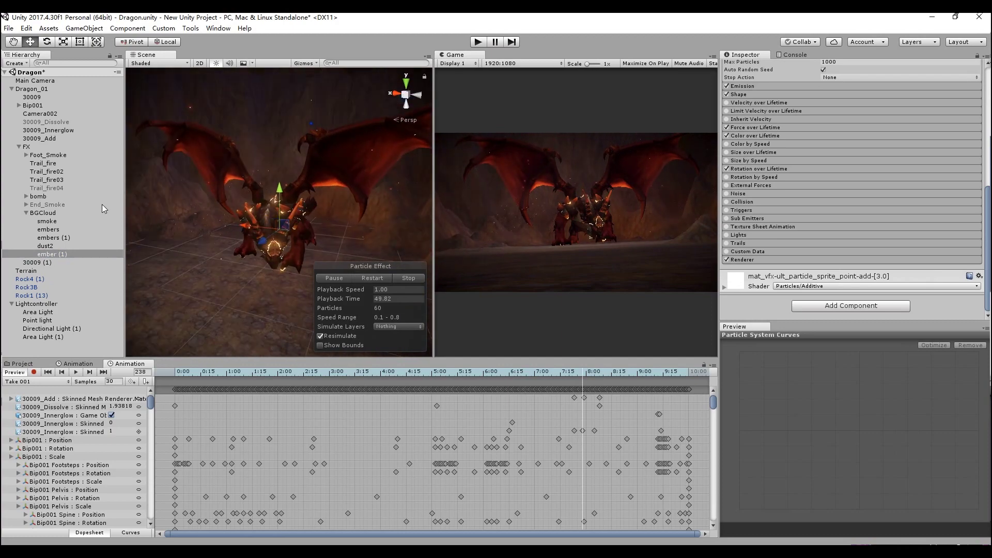
pyautogui.click(79, 211)
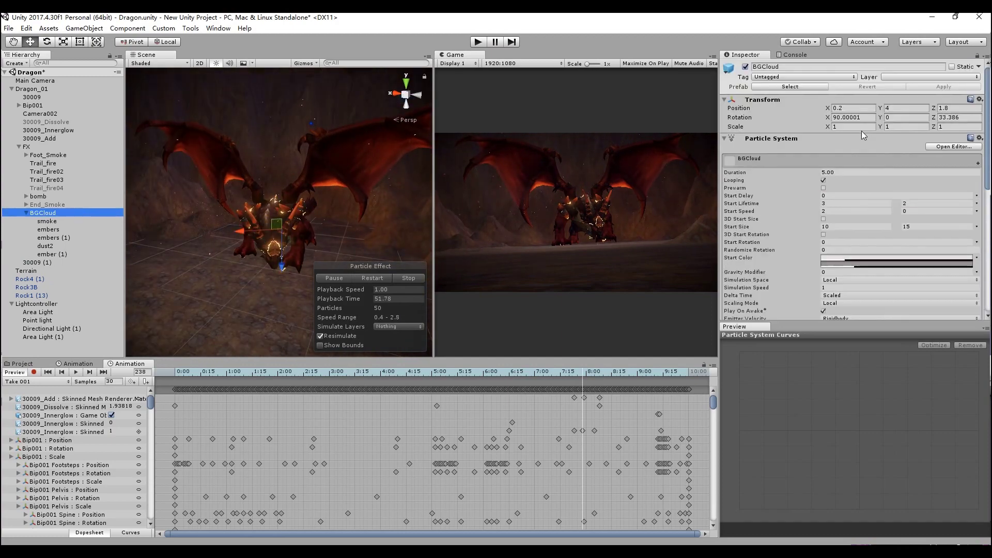
# Deactivate BGCloud, replay the effects, and expand the bomb effect's child emitters.
pyautogui.click(746, 66)
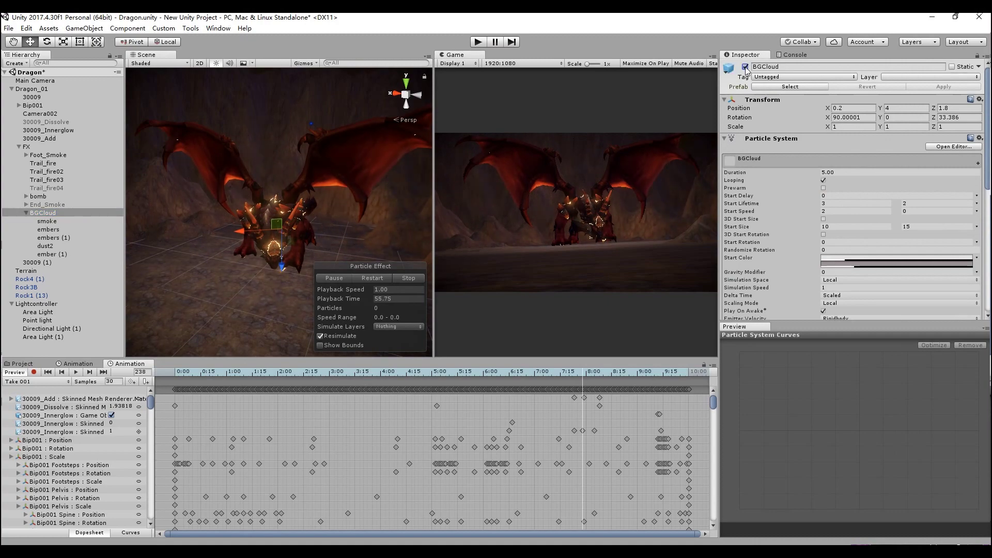
pyautogui.click(372, 280)
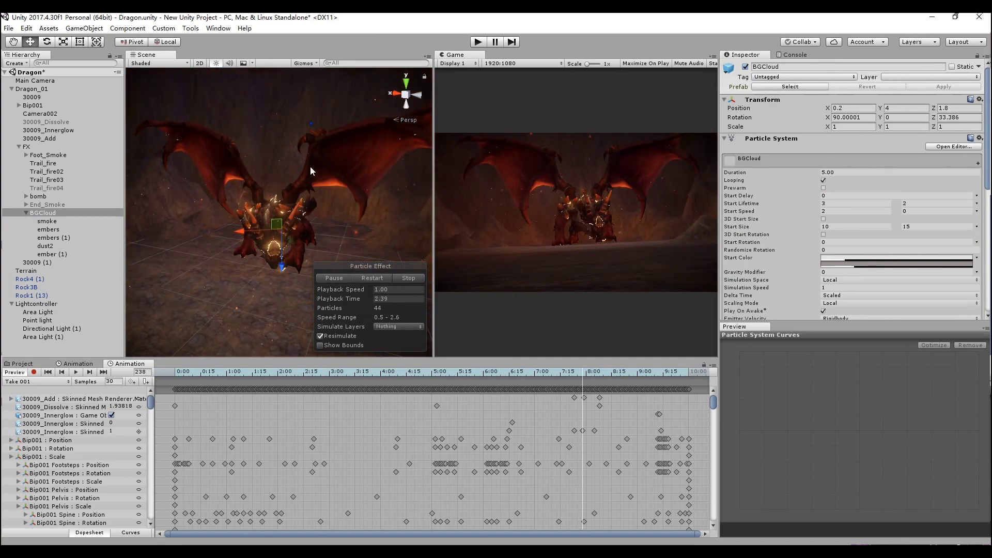
pyautogui.click(51, 195)
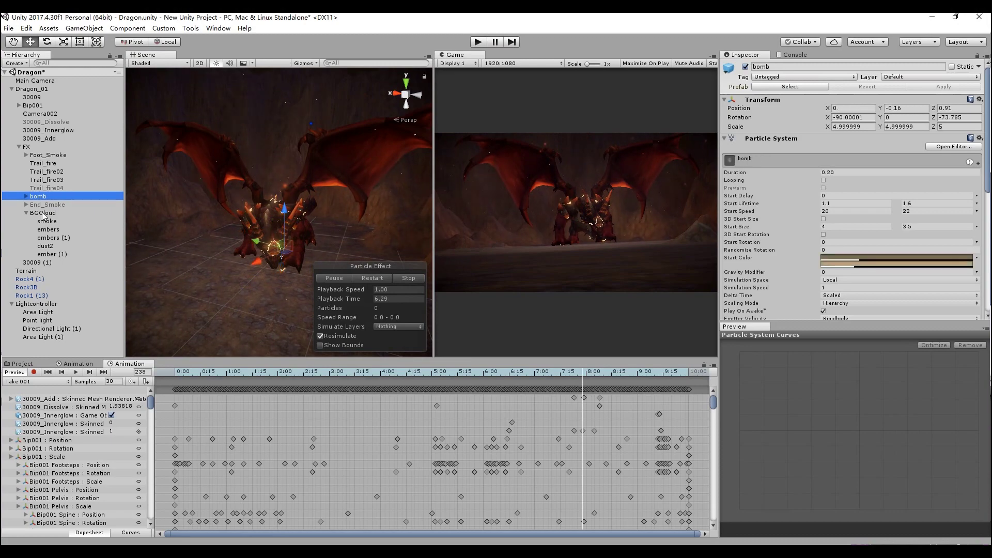
pyautogui.click(25, 196)
pyautogui.keyDown('alt'); pyautogui.moveTo(254, 180); pyautogui.dragTo(210, 190); pyautogui.keyUp('alt')
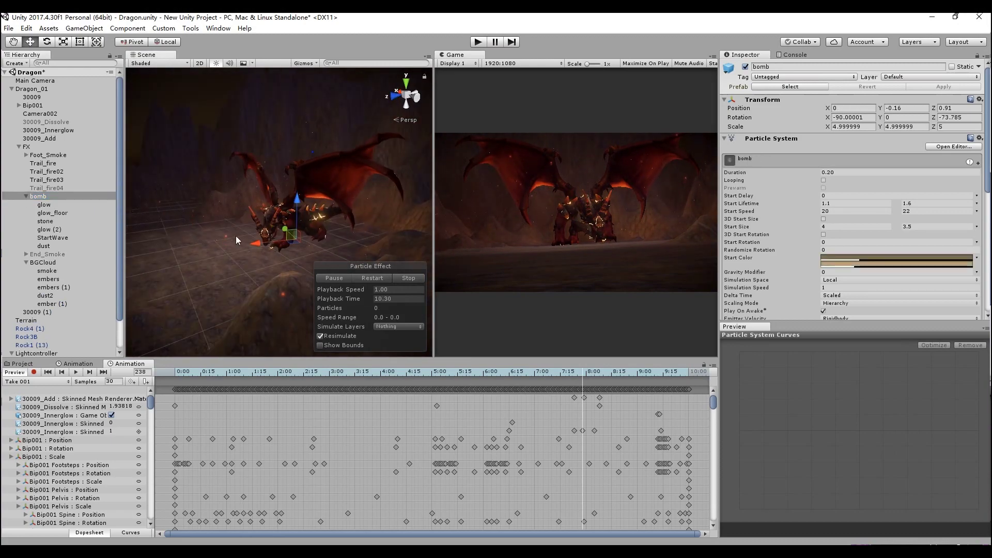
pyautogui.keyDown('alt'); pyautogui.moveTo(327, 226); pyautogui.dragTo(397, 192); pyautogui.keyUp('alt')
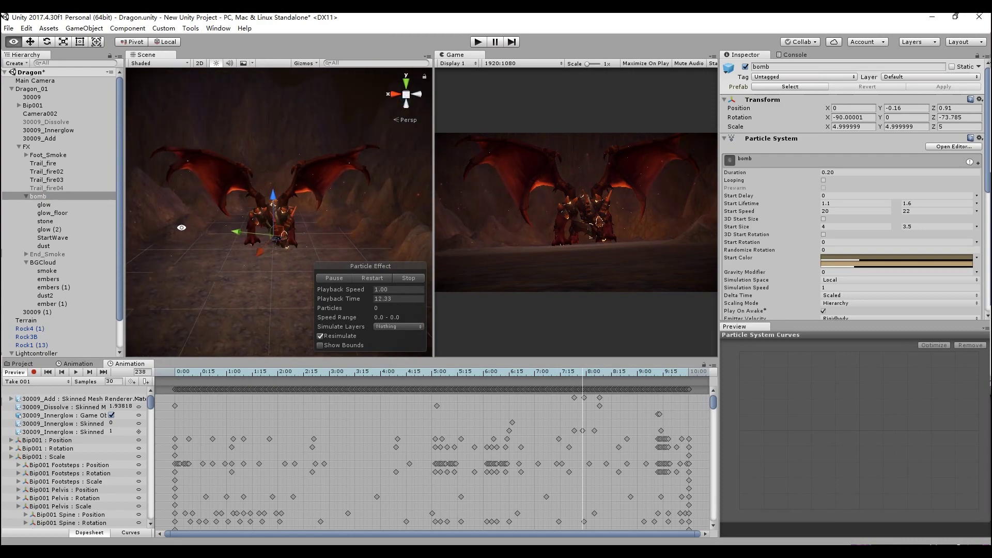
# Deactivate Foot_Smoke, replay the bomb burst, and select emitters glow_floor through dust.
pyautogui.click(51, 262)
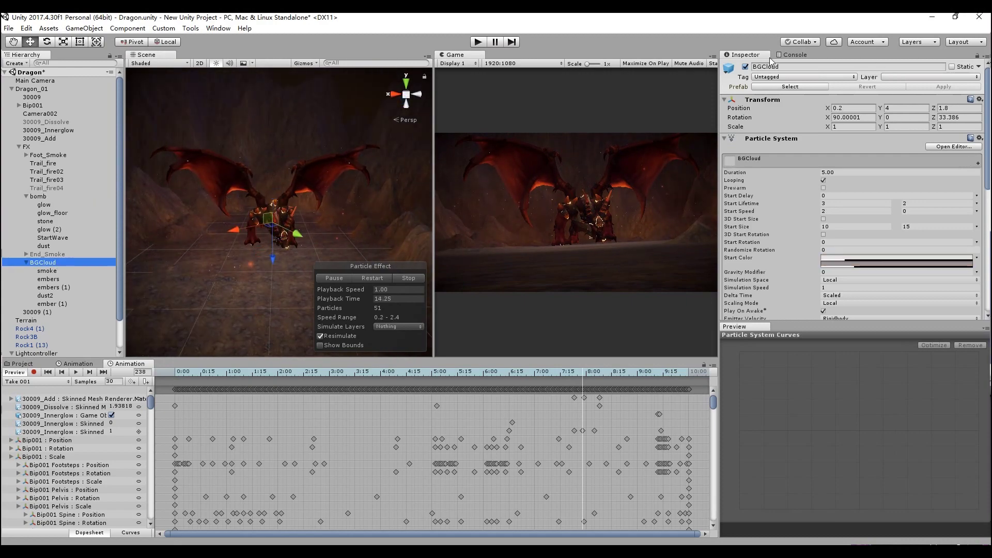
pyautogui.click(98, 154)
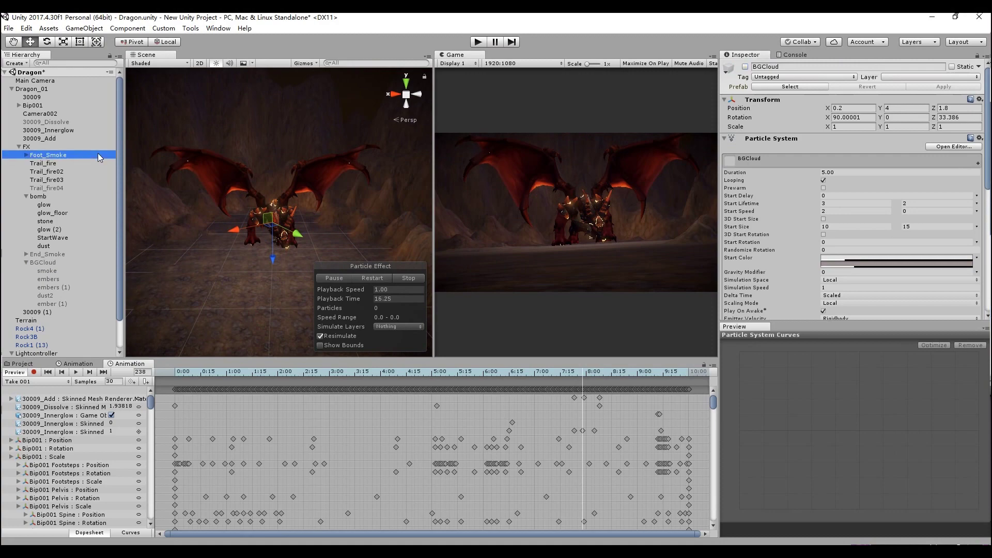
pyautogui.click(745, 67)
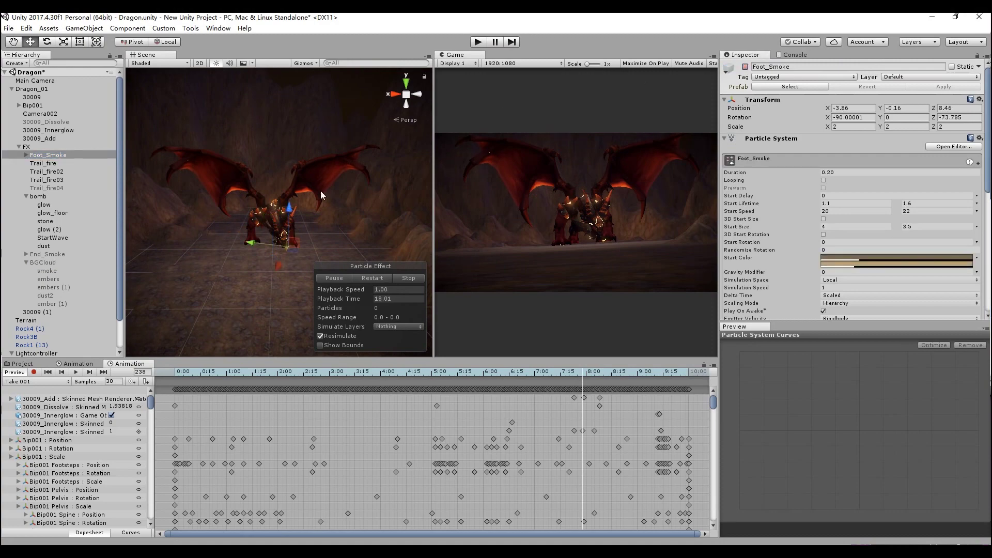
pyautogui.click(70, 197)
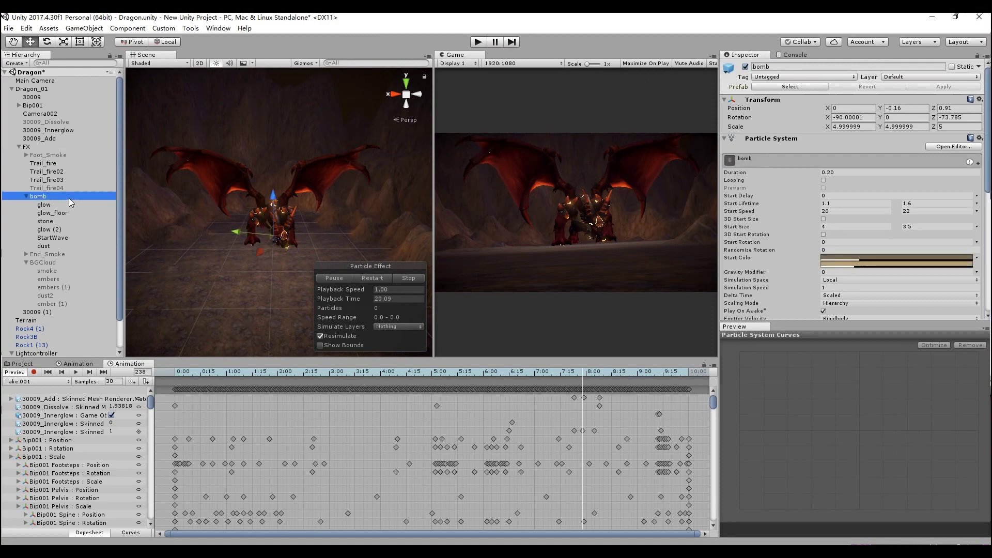
pyautogui.click(369, 278)
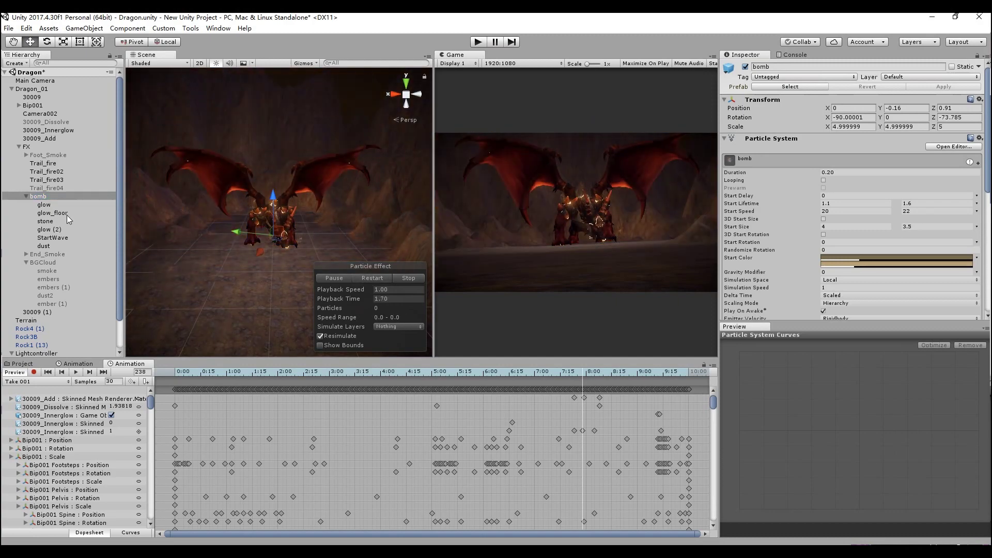
pyautogui.click(67, 215)
pyautogui.keyDown('shift'); pyautogui.click(58, 245); pyautogui.keyUp('shift')
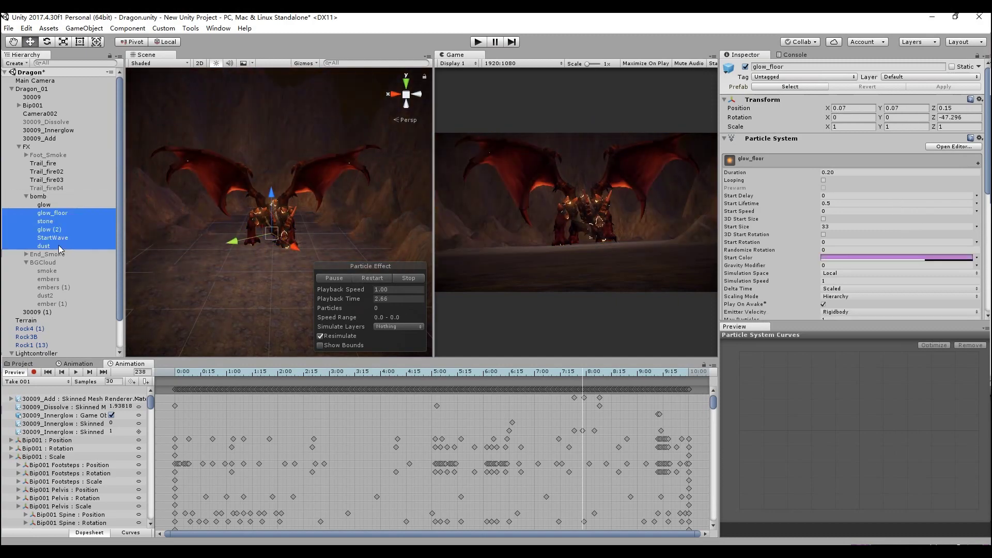
# Switch off the bomb's child emitters, re-enable glow_floor, and replay the burst to check it.
pyautogui.click(746, 67)
pyautogui.click(378, 274)
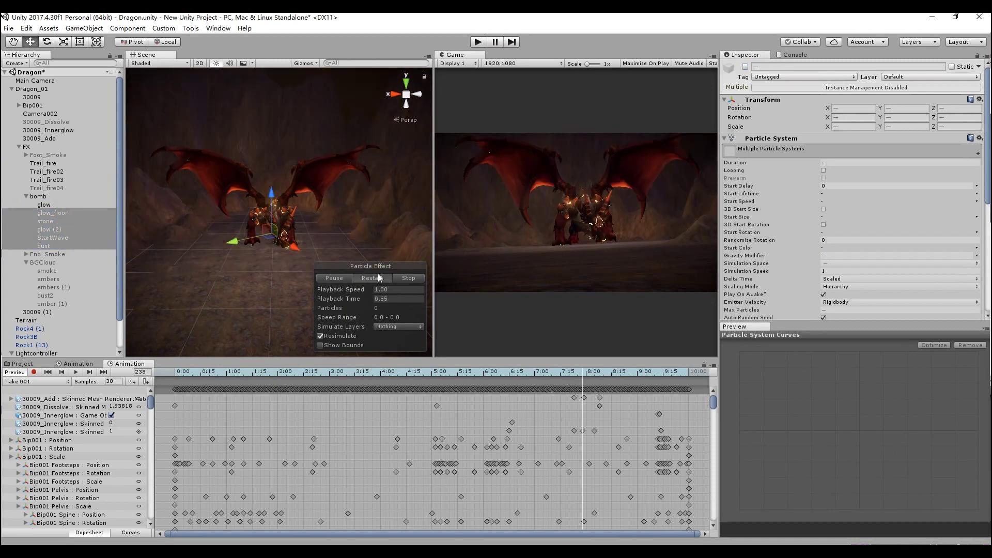
pyautogui.click(94, 213)
pyautogui.click(745, 68)
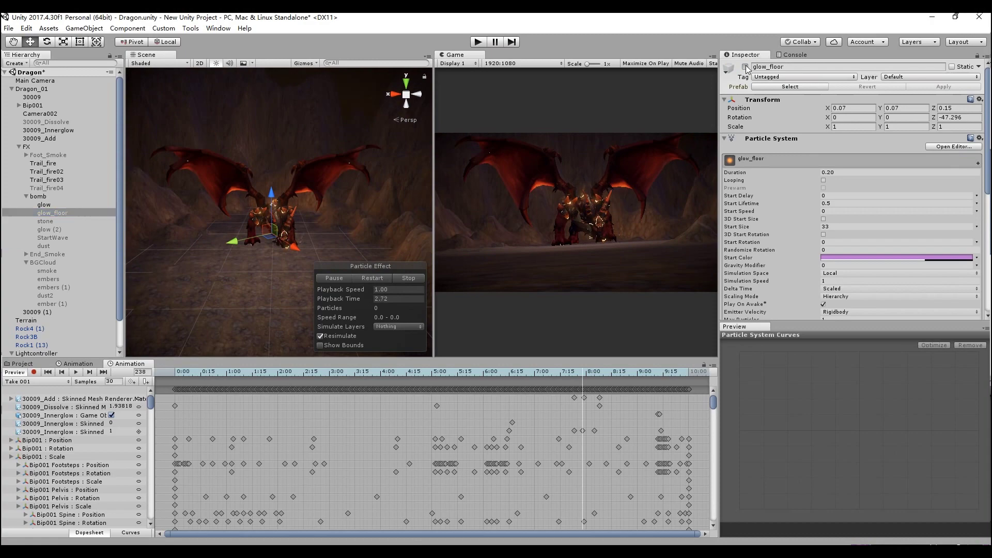
pyautogui.keyDown('alt'); pyautogui.moveTo(244, 172); pyautogui.dragTo(358, 277); pyautogui.keyUp('alt')
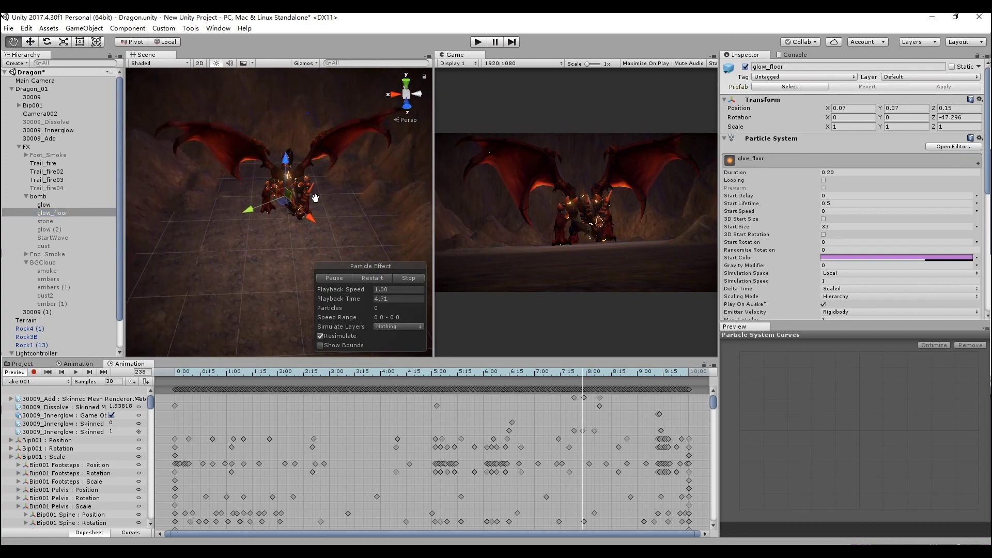
pyautogui.click(365, 278)
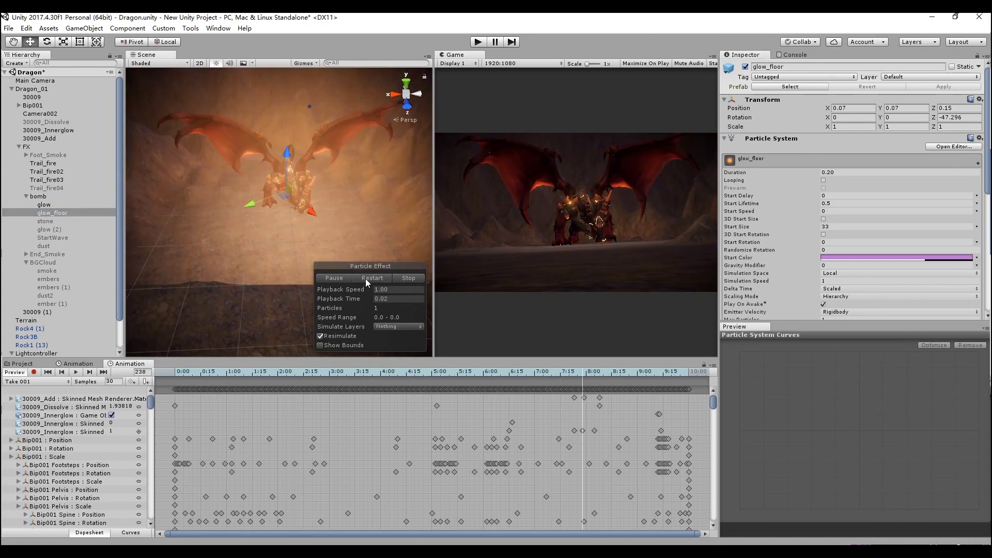
pyautogui.click(365, 278)
pyautogui.click(365, 278)
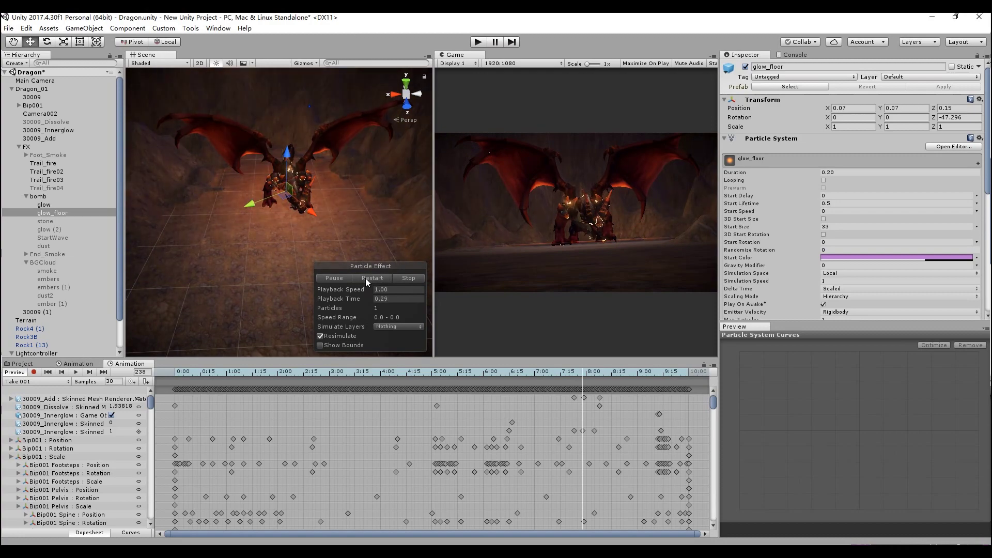
# Turn on the stone debris layer and replay the bomb burst.
pyautogui.click(64, 216)
pyautogui.click(64, 222)
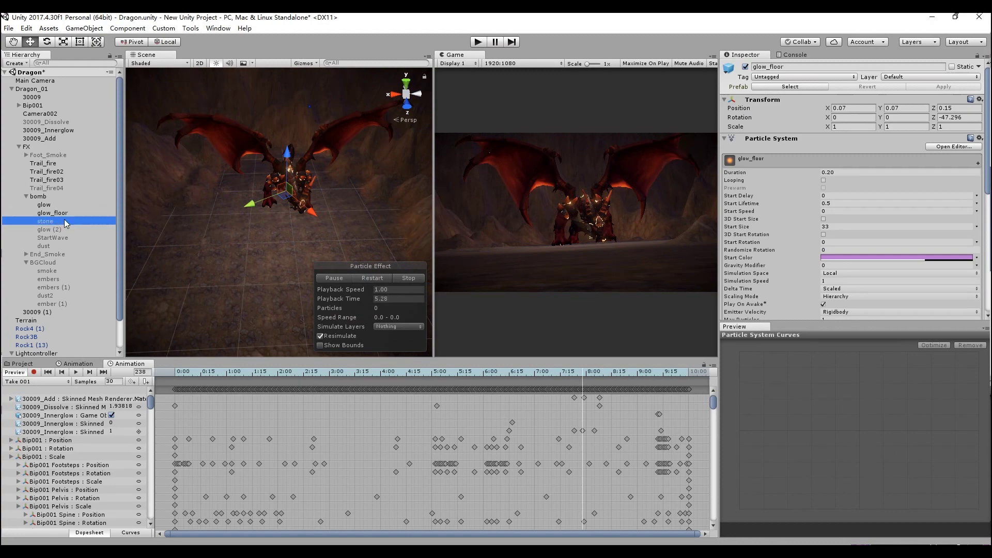
pyautogui.click(745, 73)
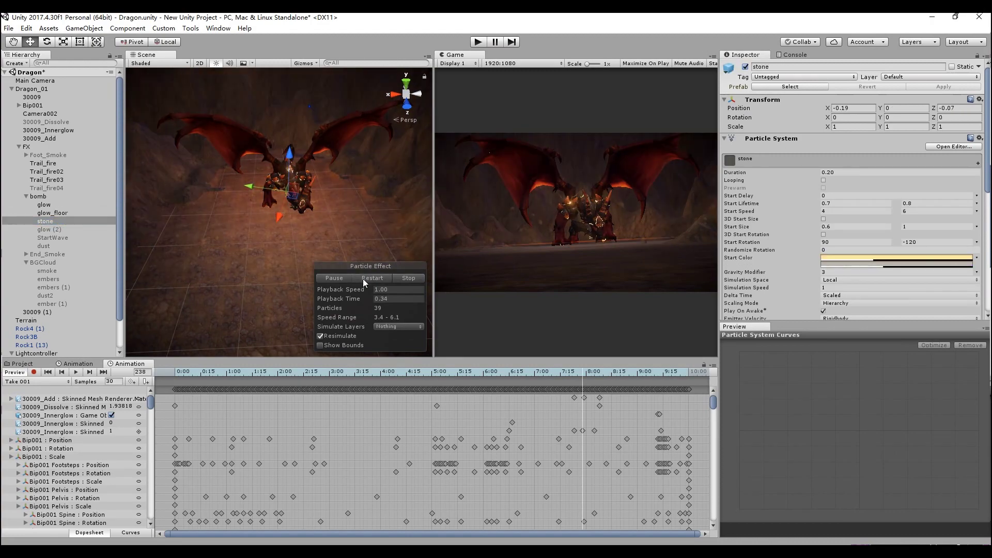
pyautogui.click(363, 278)
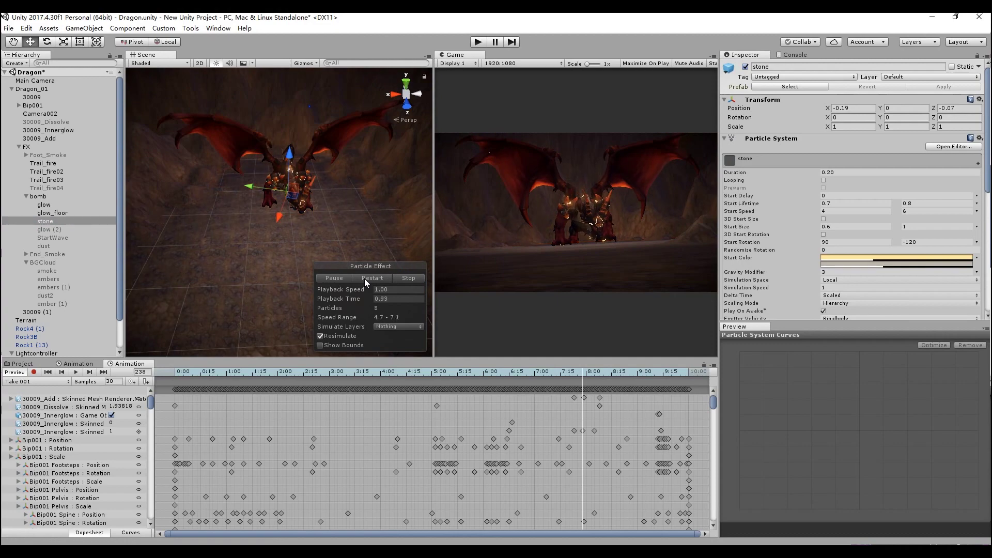
# Replay the burst with the glow (2) orange flash layer, then select StartWave.
pyautogui.click(108, 230)
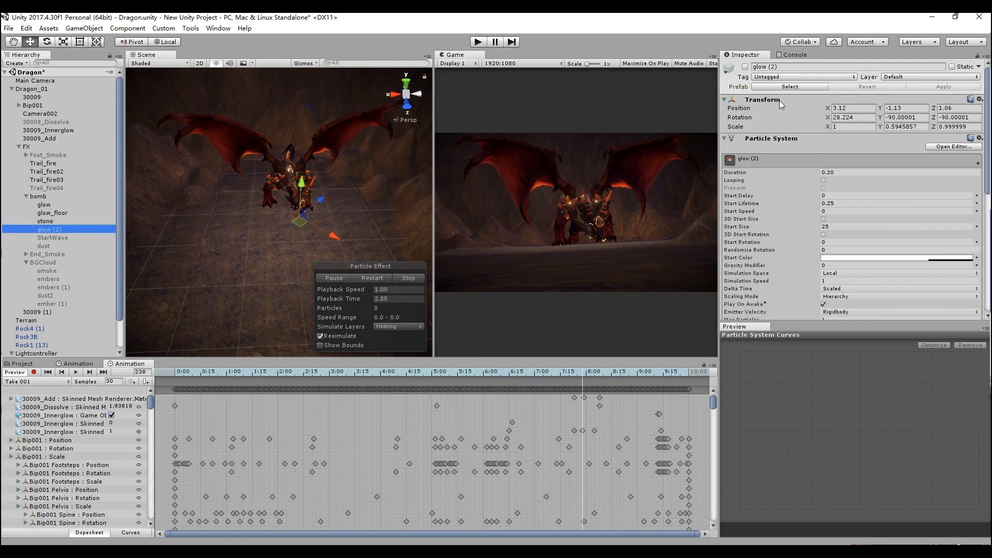
pyautogui.click(362, 260)
pyautogui.click(372, 278)
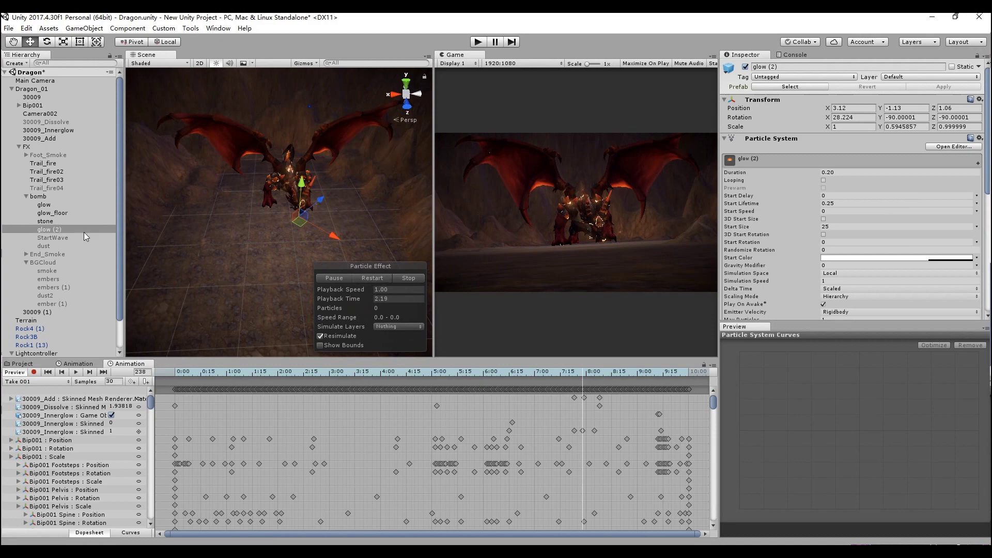
pyautogui.click(83, 238)
# Replay the StartWave shockwave and freeze it at 0.45 seconds.
pyautogui.click(526, 169)
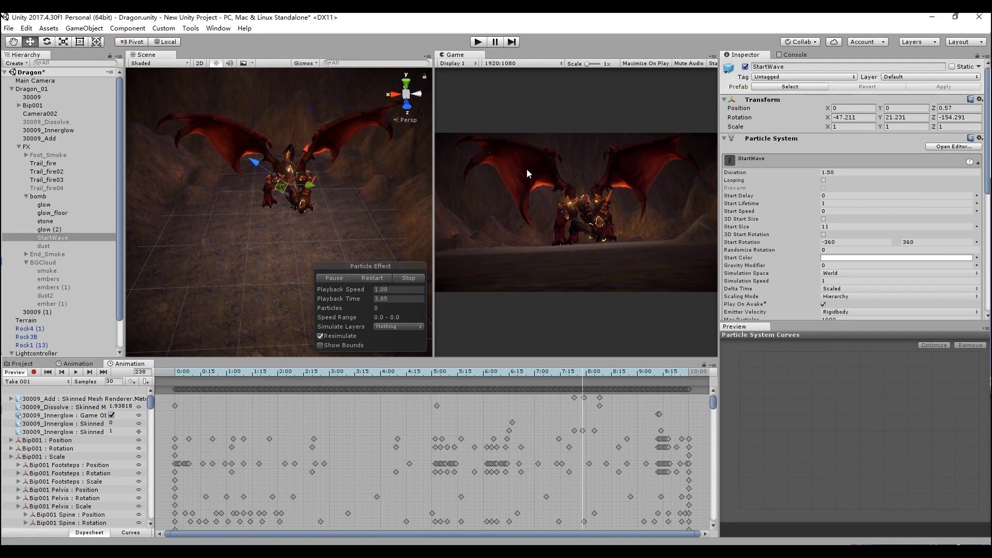
pyautogui.click(361, 275)
pyautogui.click(361, 275)
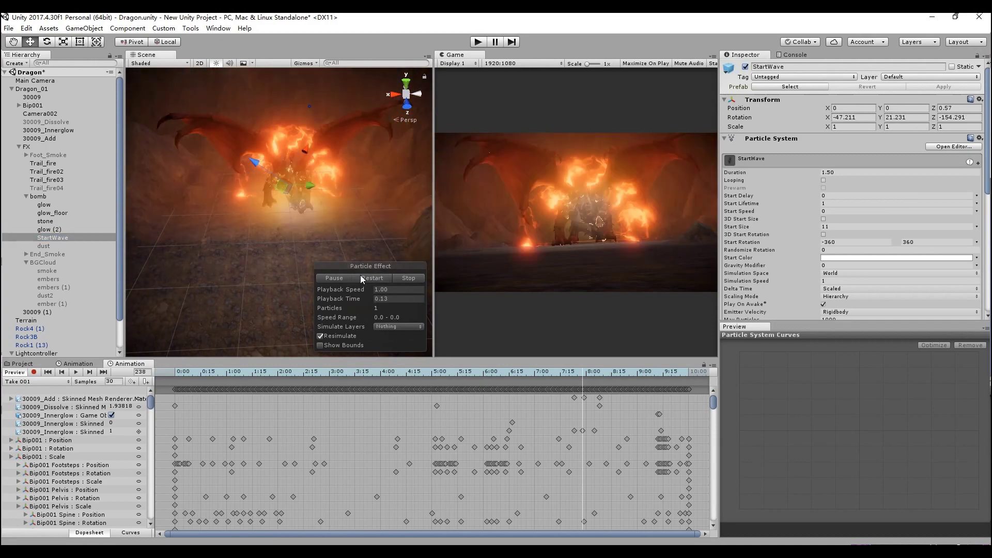
pyautogui.click(331, 278)
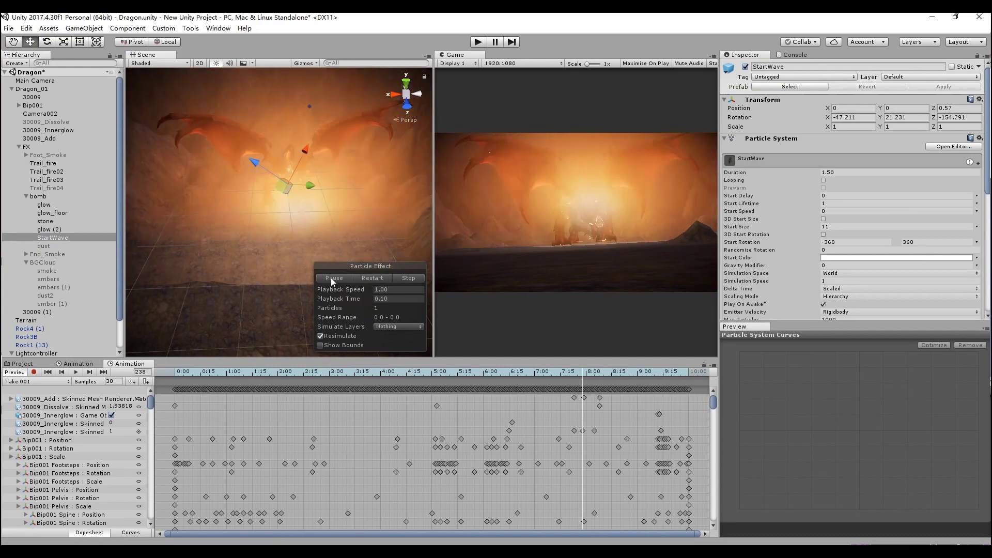
pyautogui.click(331, 278)
# Expand StartWave's Size over Lifetime module to show its curve.
pyautogui.scroll(-5, 969, 242)
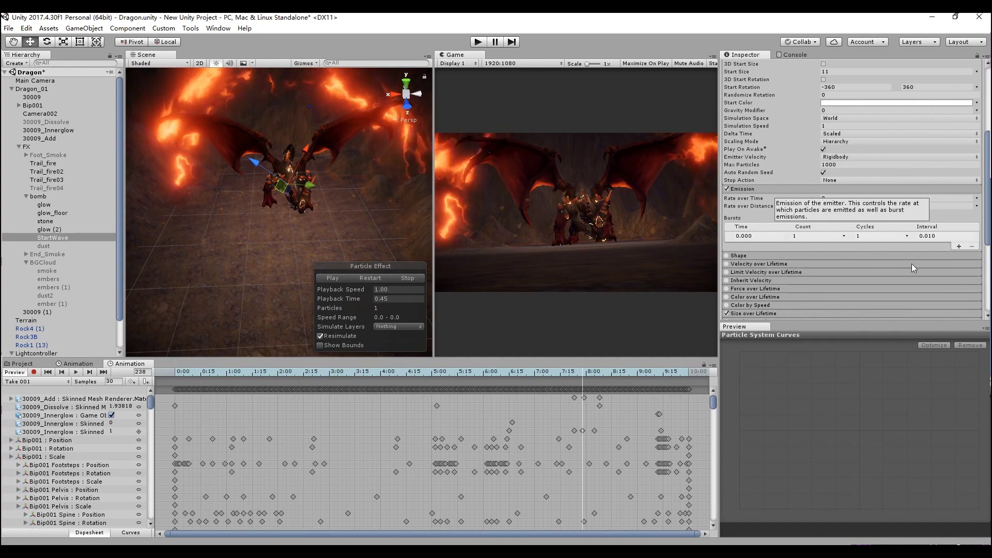
pyautogui.scroll(3, 920, 312)
pyautogui.scroll(-6, 920, 316)
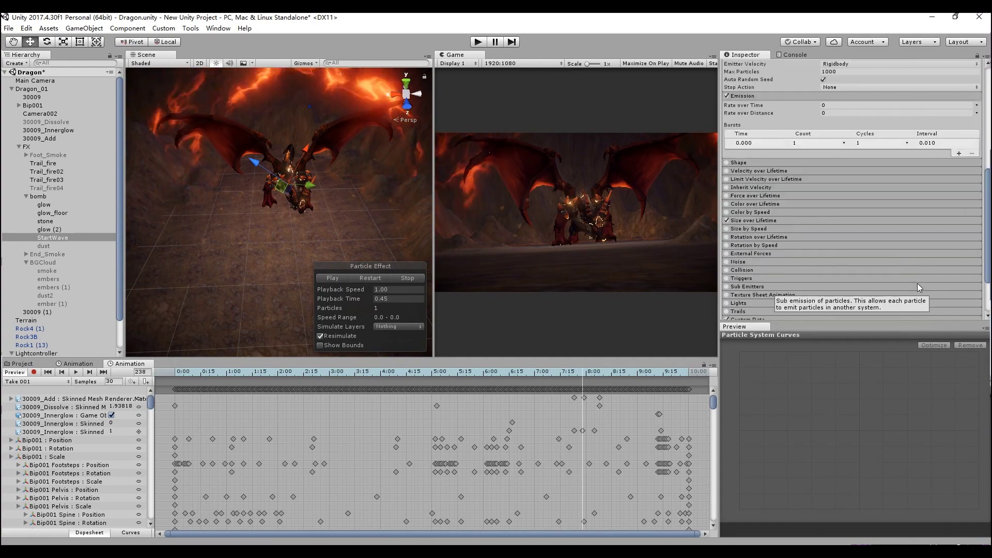
pyautogui.click(755, 219)
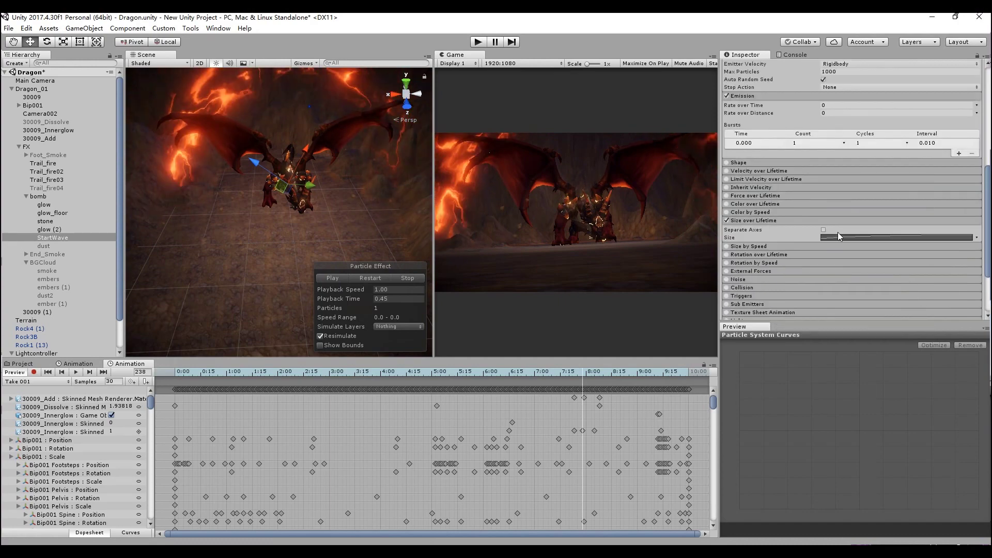
pyautogui.click(836, 237)
# Expand the Renderer and locate the Circle mesh in battle_open/FX/Mesh.
pyautogui.scroll(-3, 836, 232)
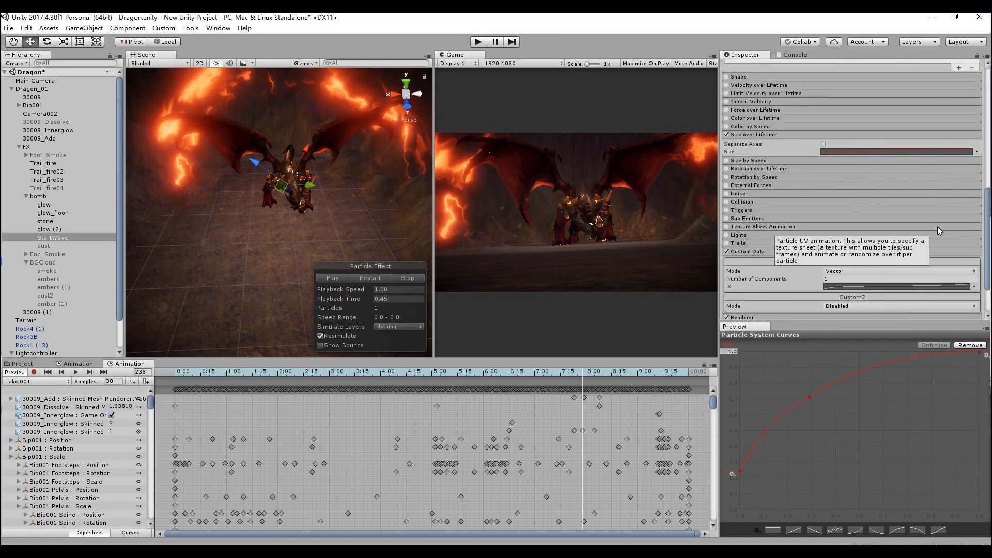
pyautogui.scroll(-2, 938, 225)
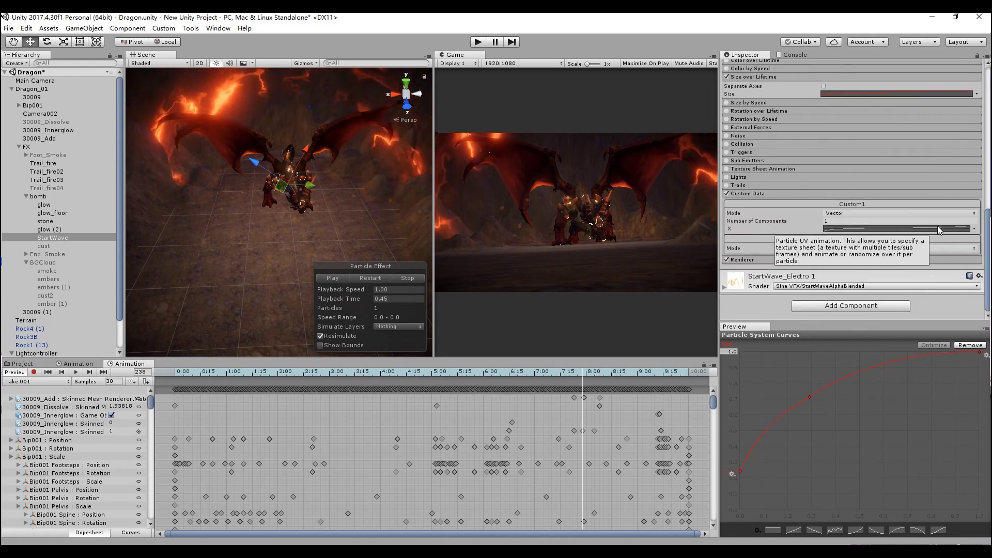
pyautogui.click(752, 260)
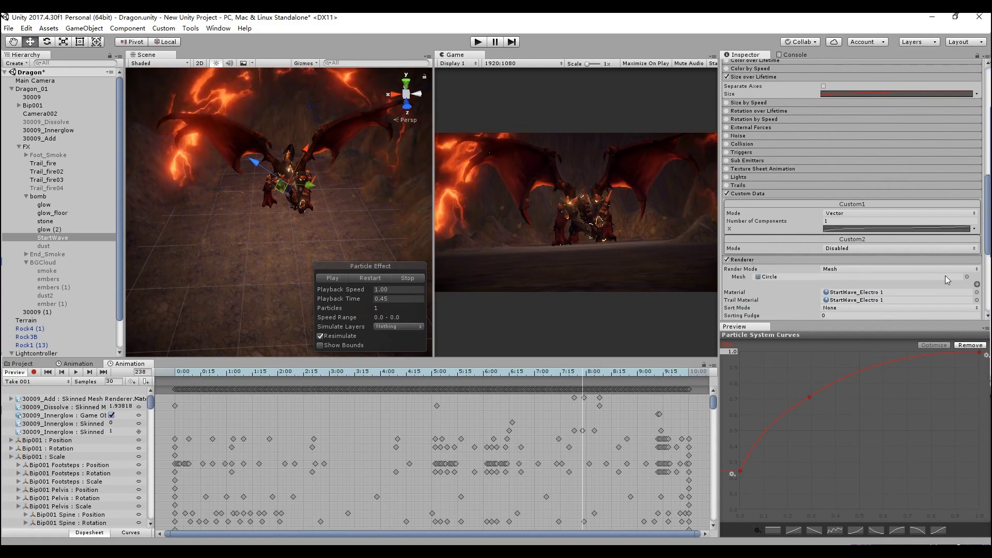
pyautogui.click(762, 279)
pyautogui.click(32, 365)
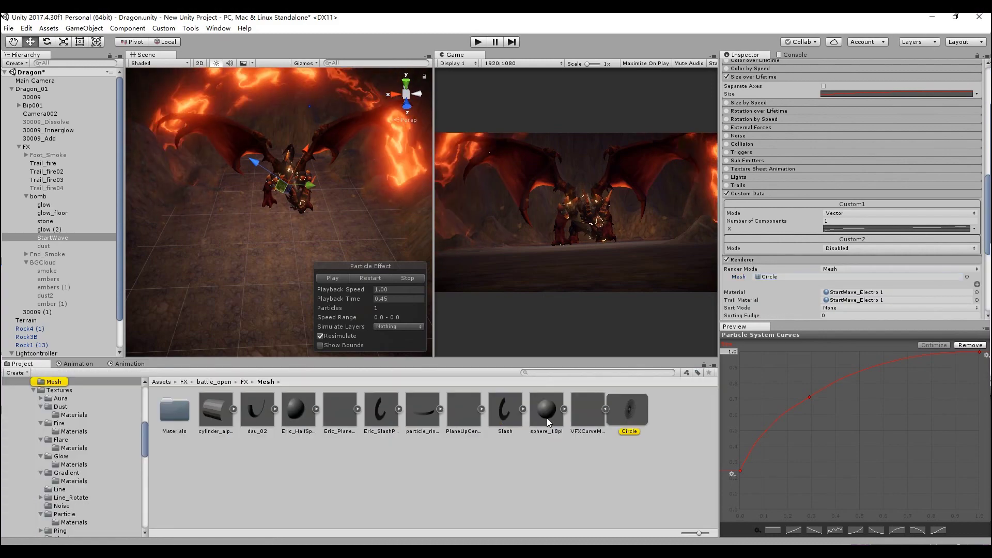
pyautogui.click(631, 413)
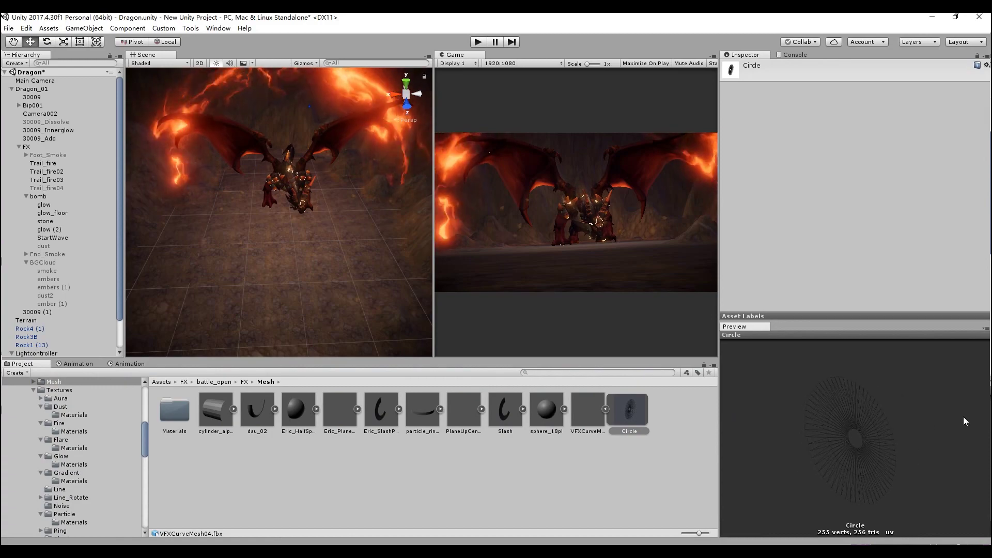
pyautogui.moveTo(894, 521); pyautogui.dragTo(725, 491)
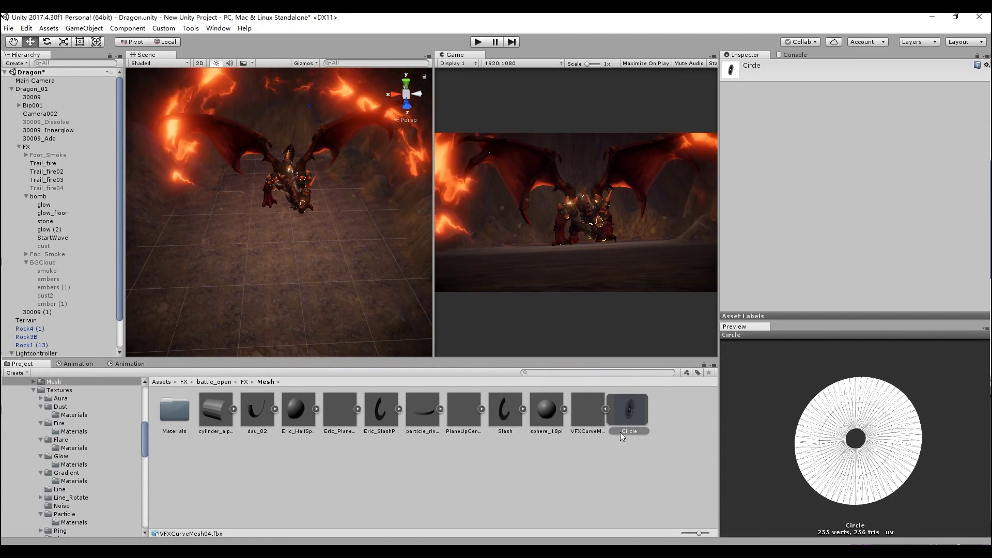
pyautogui.click(106, 246)
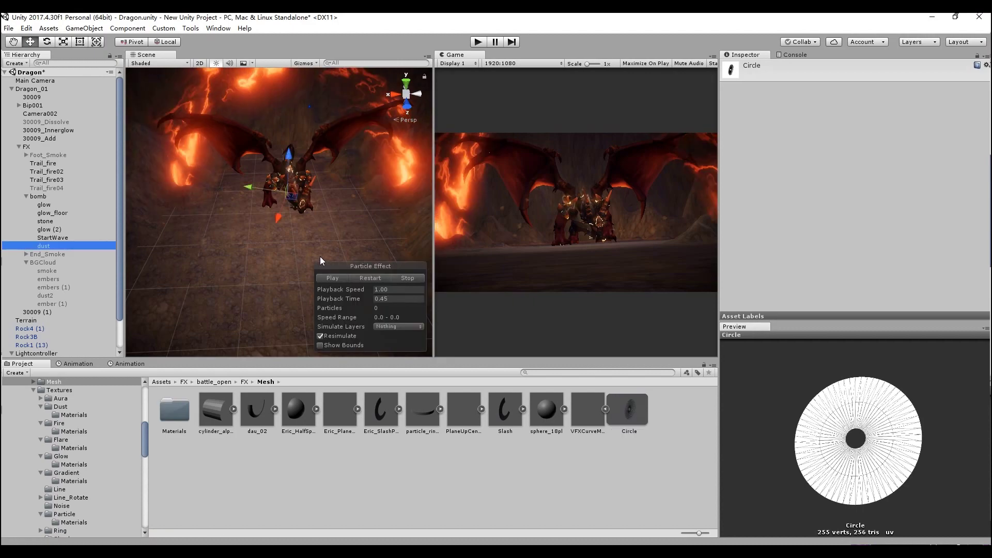
pyautogui.click(104, 237)
# Raise the StartWave_Electro 1 material's Noise 01 tiling Y from 0.75 to 2.69.
pyautogui.scroll(-5, 935, 226)
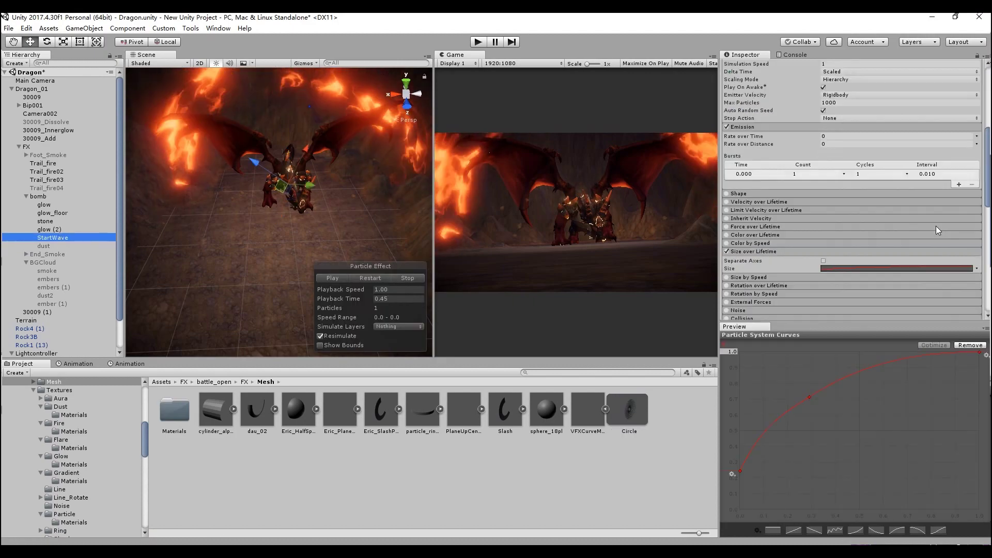
pyautogui.scroll(-5, 929, 218)
pyautogui.scroll(-5, 929, 218)
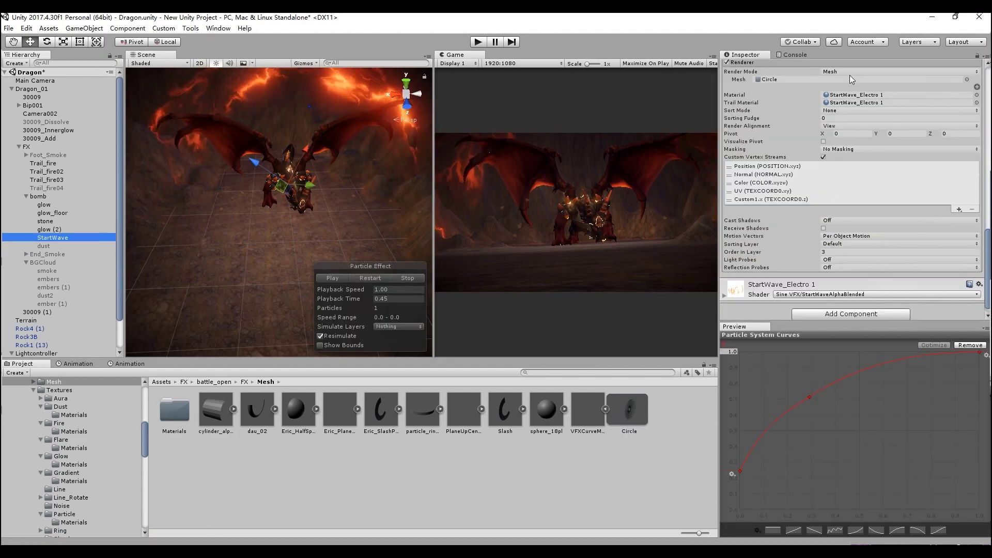
pyautogui.click(725, 294)
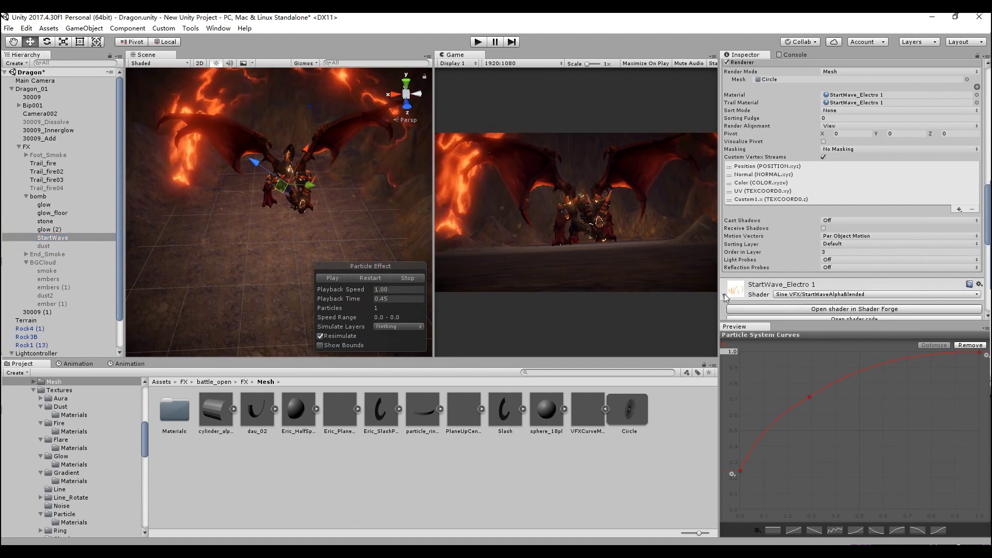
pyautogui.scroll(-3, 786, 234)
pyautogui.scroll(-2, 866, 110)
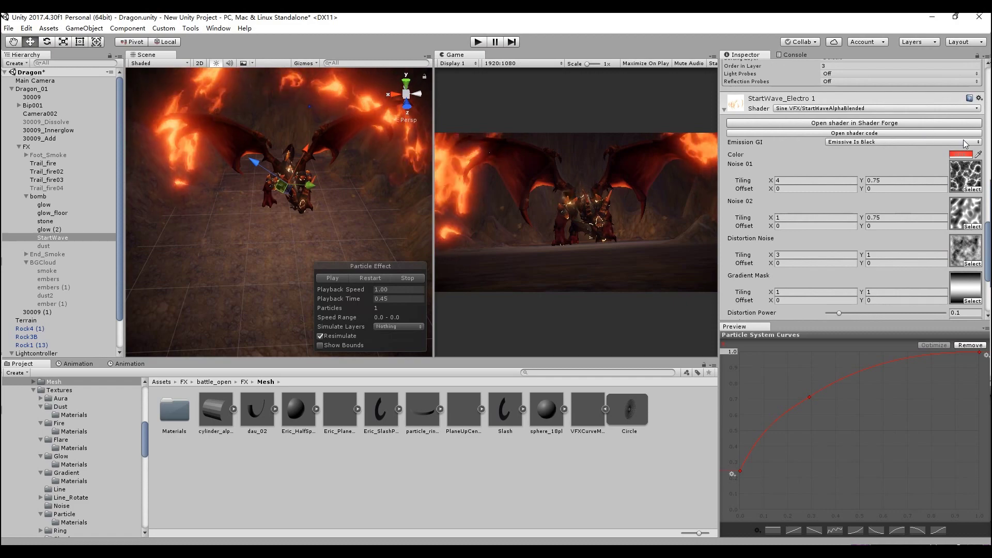
pyautogui.scroll(-2, 964, 144)
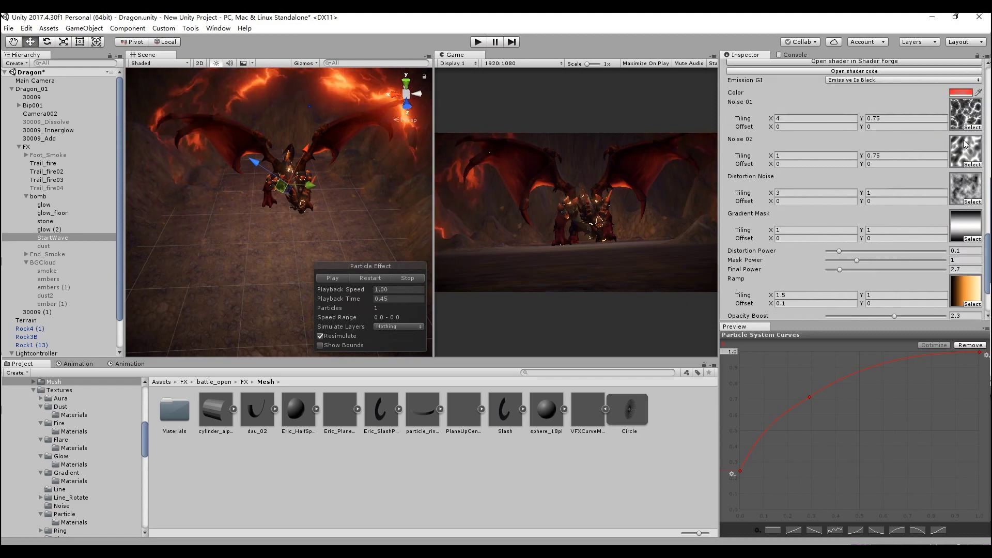
pyautogui.scroll(-2, 932, 96)
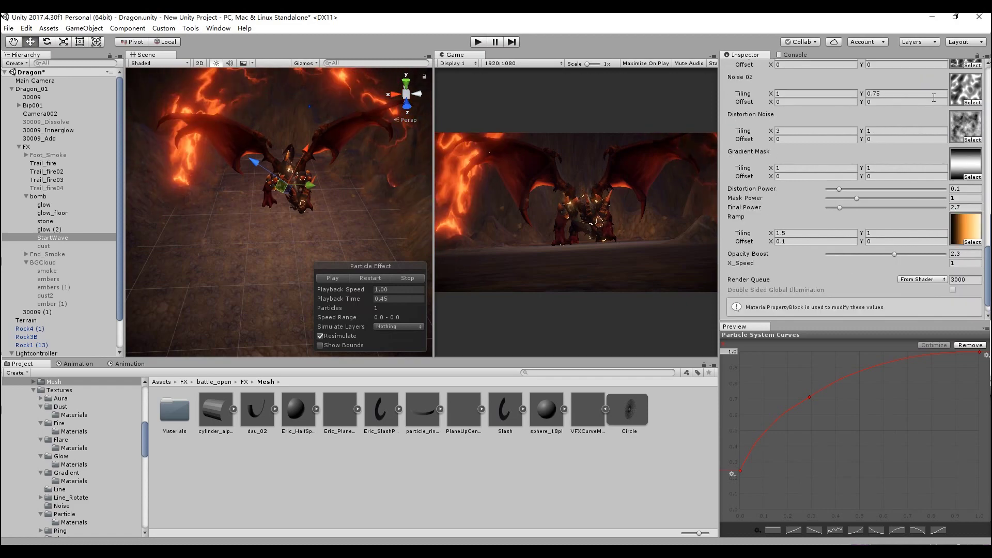
pyautogui.scroll(-1, 932, 98)
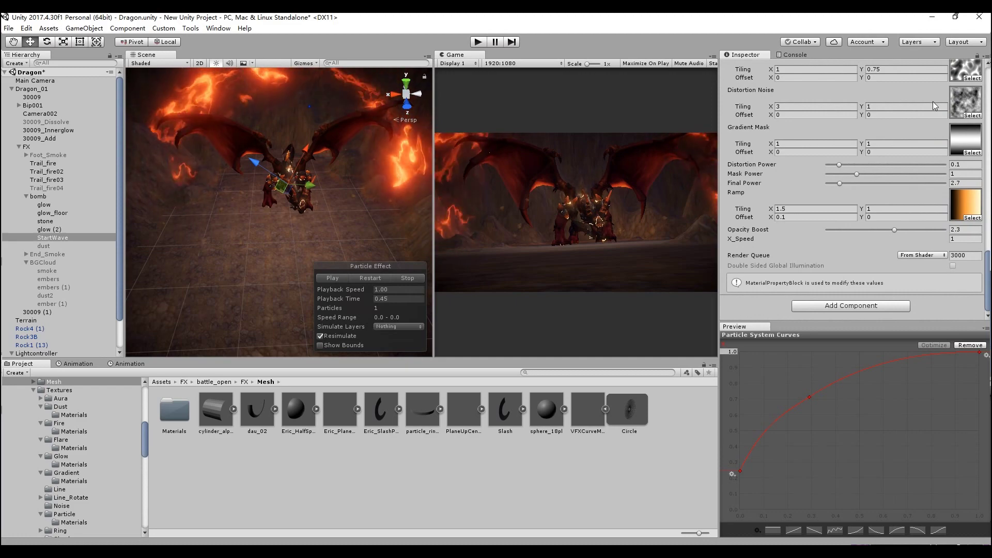
pyautogui.scroll(2, 932, 101)
pyautogui.scroll(1, 932, 101)
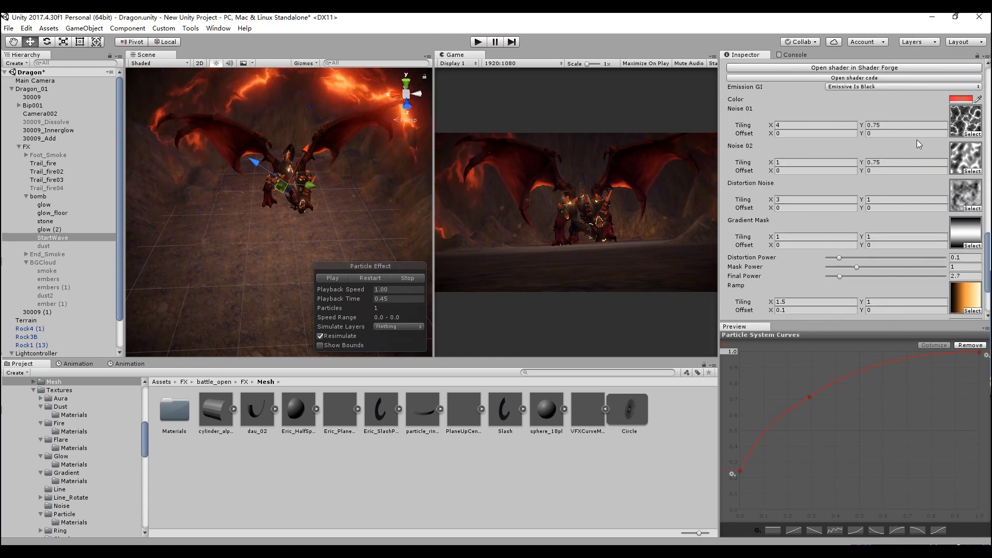
pyautogui.moveTo(863, 126)
pyautogui.mouseDown()
pyautogui.moveTo(881, 129)
pyautogui.moveTo(860, 127)
pyautogui.mouseUp()
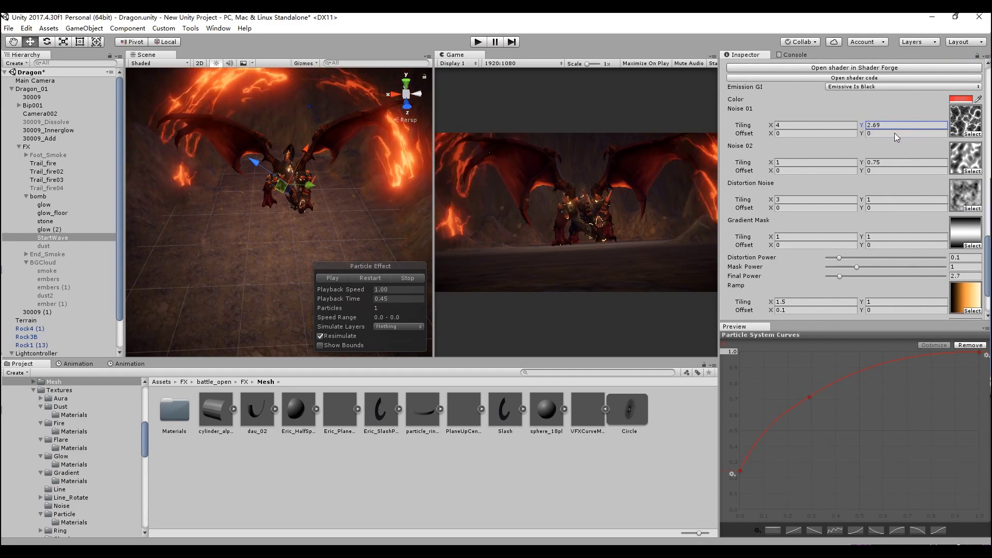
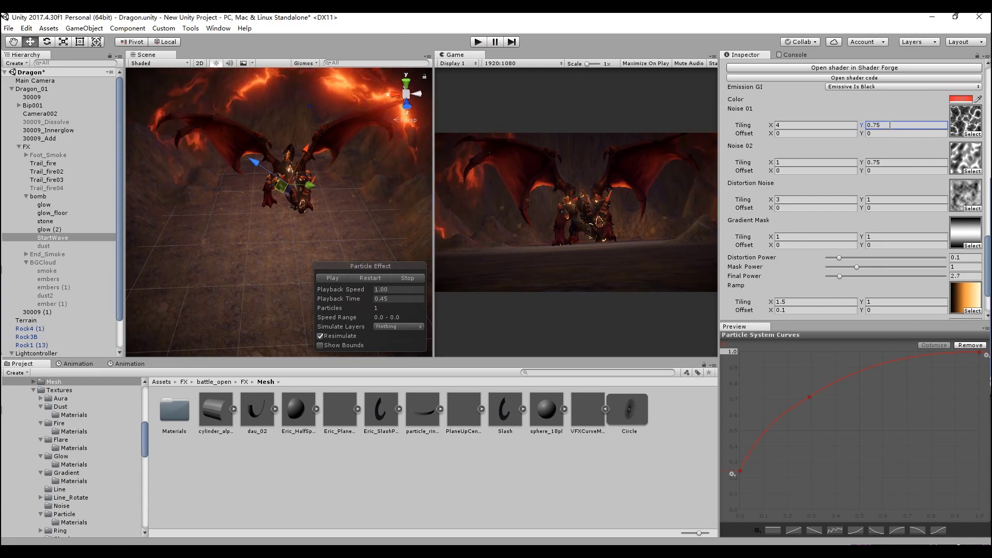
# Set the Noise 02 and Distortion Noise tiling to 5 in both X and Y.
pyautogui.click(886, 163)
pyautogui.write('5')
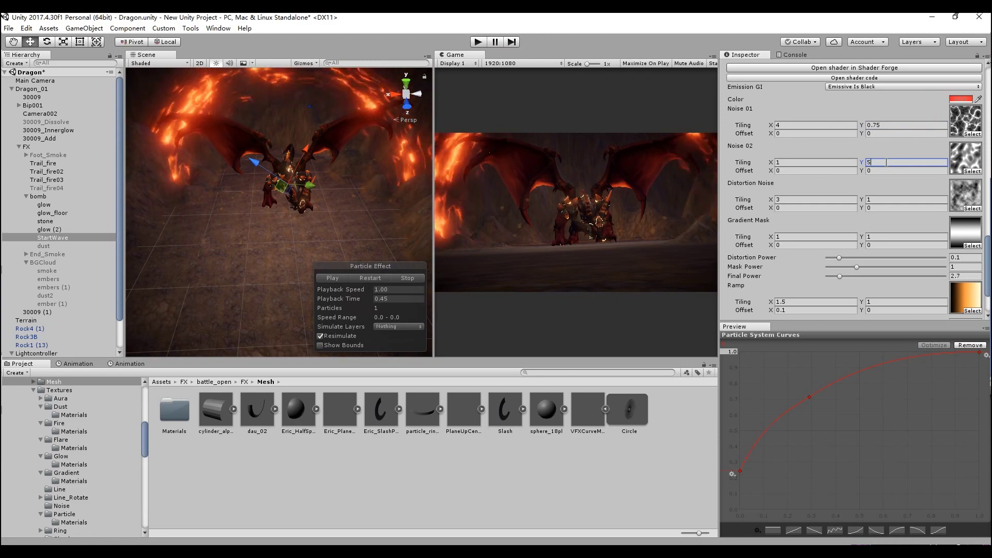
pyautogui.click(792, 162)
pyautogui.write('5')
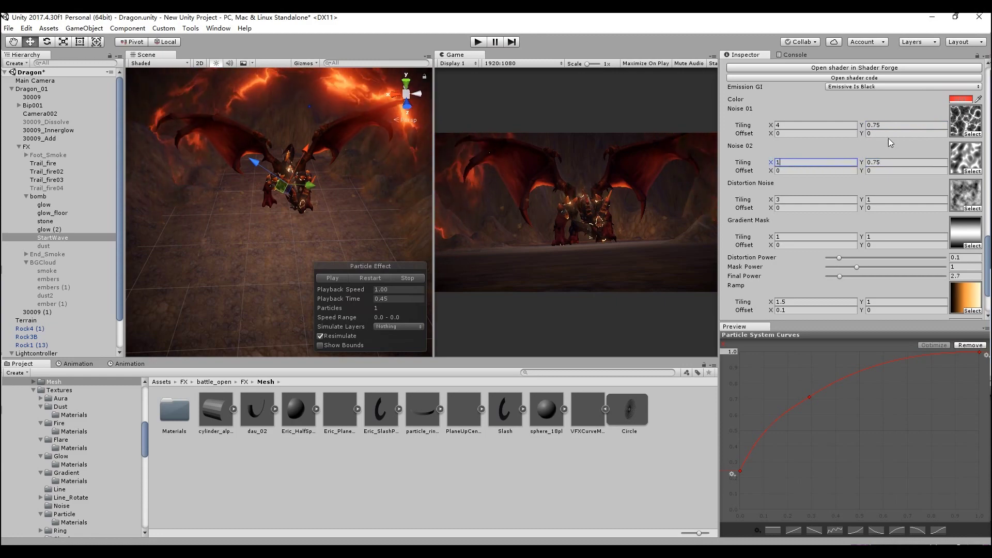
pyautogui.click(884, 199)
pyautogui.write('5')
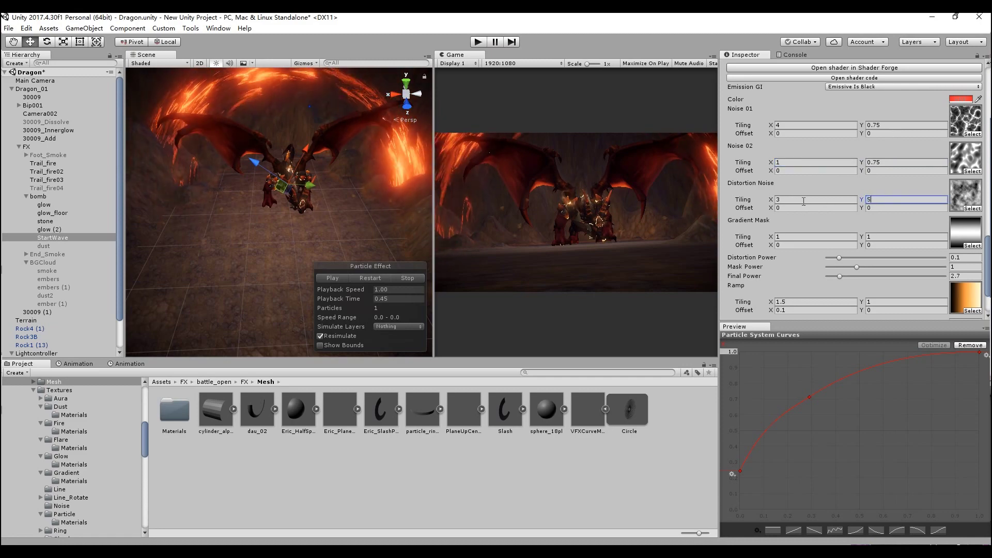
pyautogui.click(803, 201)
pyautogui.write('5')
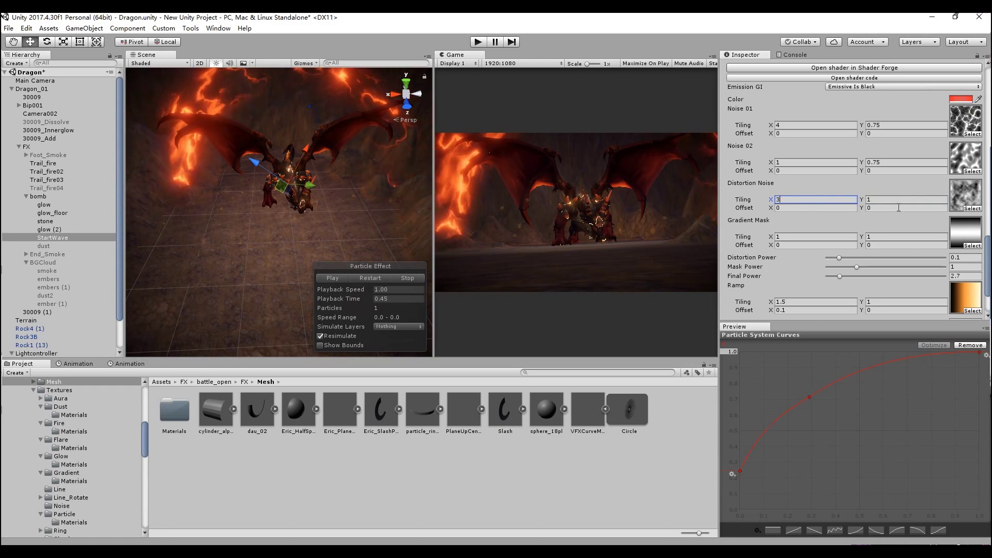
# Try larger Gradient Mask tiling values, then restore it to 1.
pyautogui.click(854, 238)
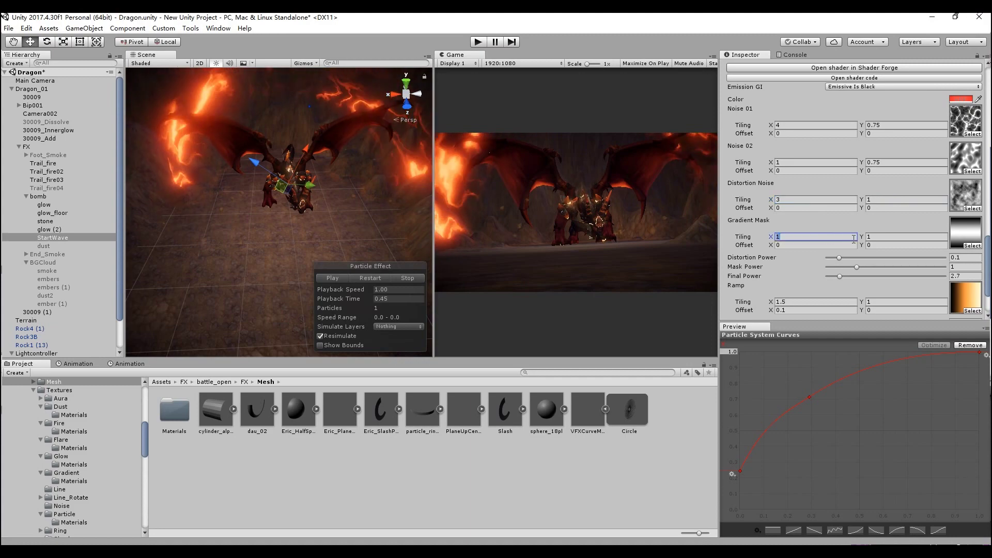
pyautogui.write('5')
pyautogui.click(887, 238)
pyautogui.write('5')
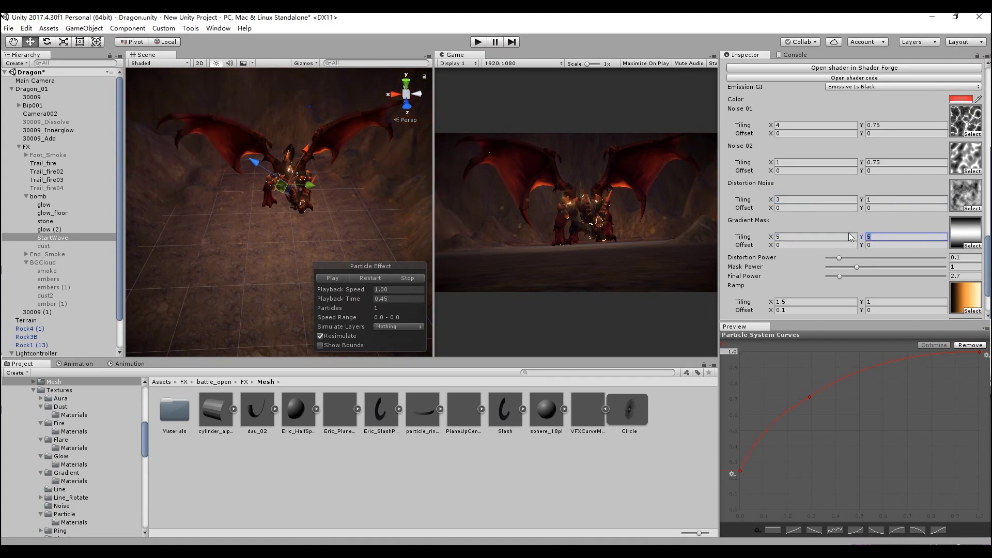
pyautogui.write('1')
pyautogui.click(842, 236)
pyautogui.write('1')
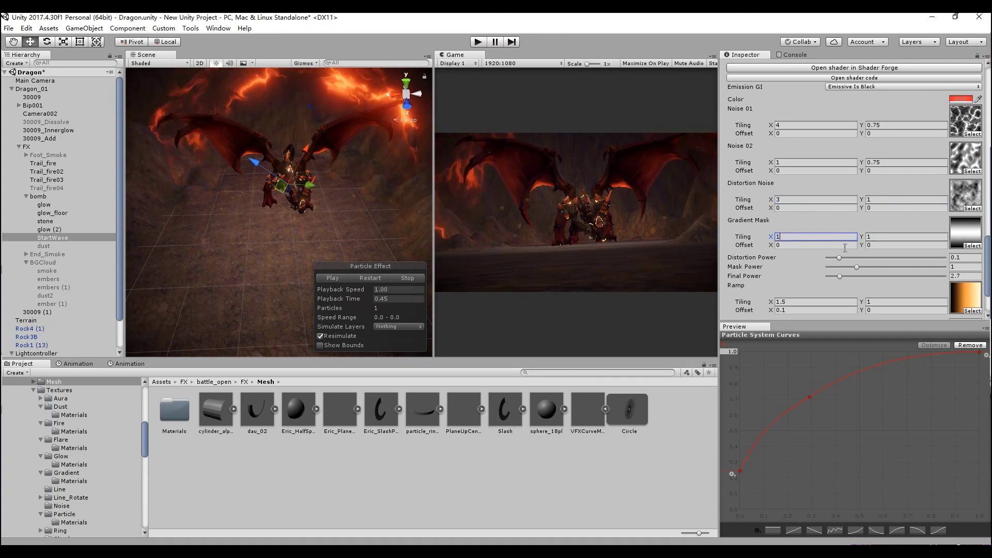
# Lower Distortion Power and raise Mask Power to 4 and Final Power to brighten the glow.
pyautogui.click(839, 258)
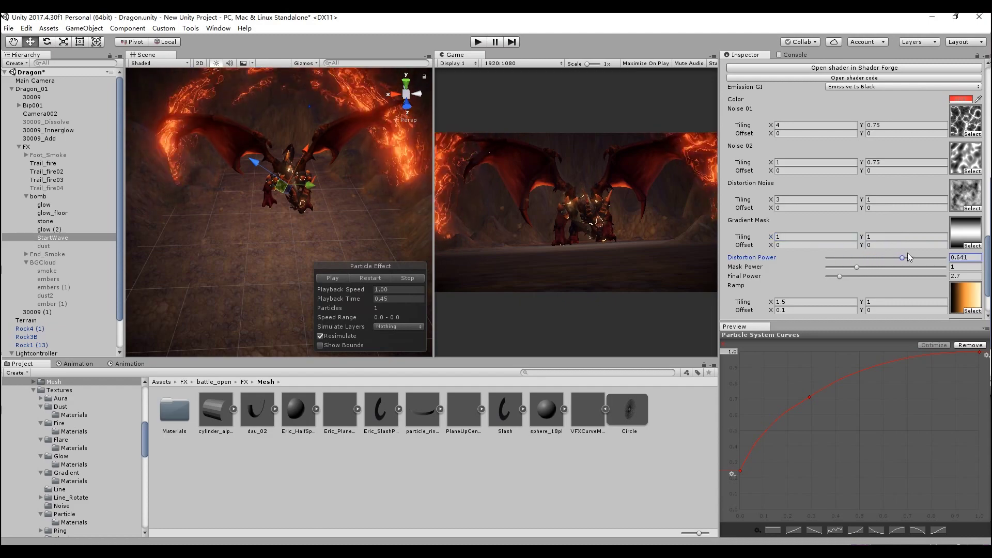
pyautogui.moveTo(919, 261); pyautogui.dragTo(853, 256)
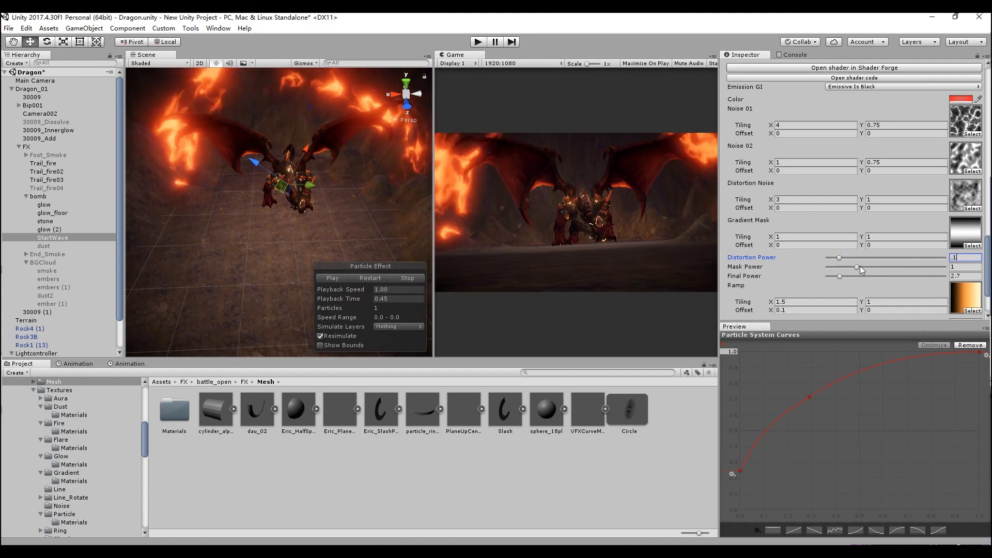
pyautogui.moveTo(858, 267)
pyautogui.mouseDown()
pyautogui.moveTo(951, 266)
pyautogui.moveTo(828, 270)
pyautogui.moveTo(880, 266)
pyautogui.mouseUp()
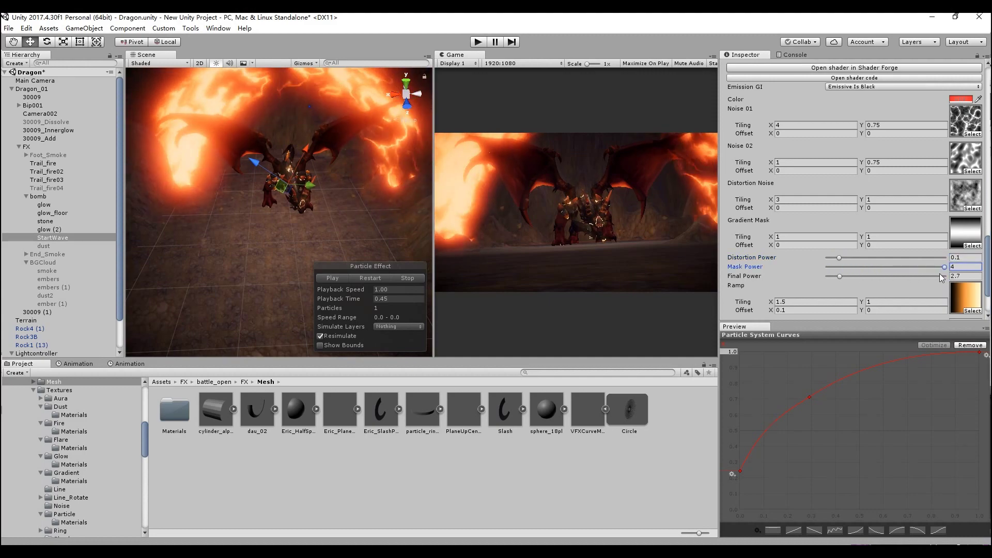
pyautogui.write('1')
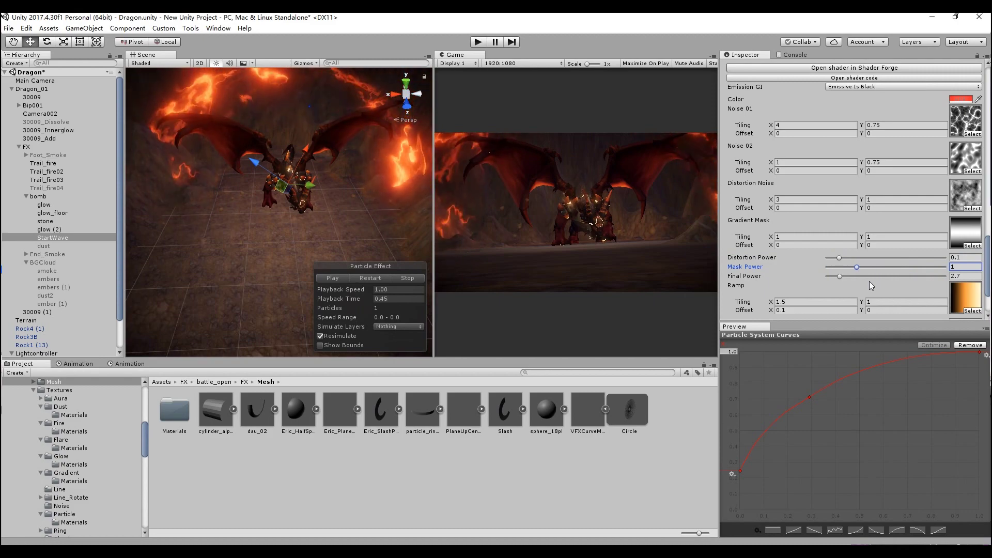
pyautogui.moveTo(838, 276); pyautogui.dragTo(838, 279)
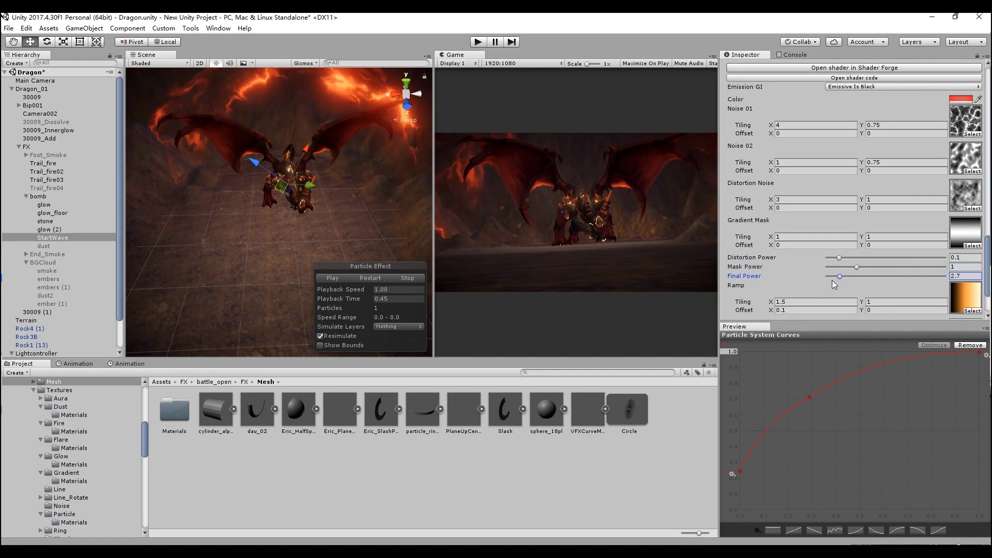
# Try Ramp02, RedSlash_01R and RandomVectors as the Ramp texture, then return to Ramp10.
pyautogui.scroll(-3, 990, 264)
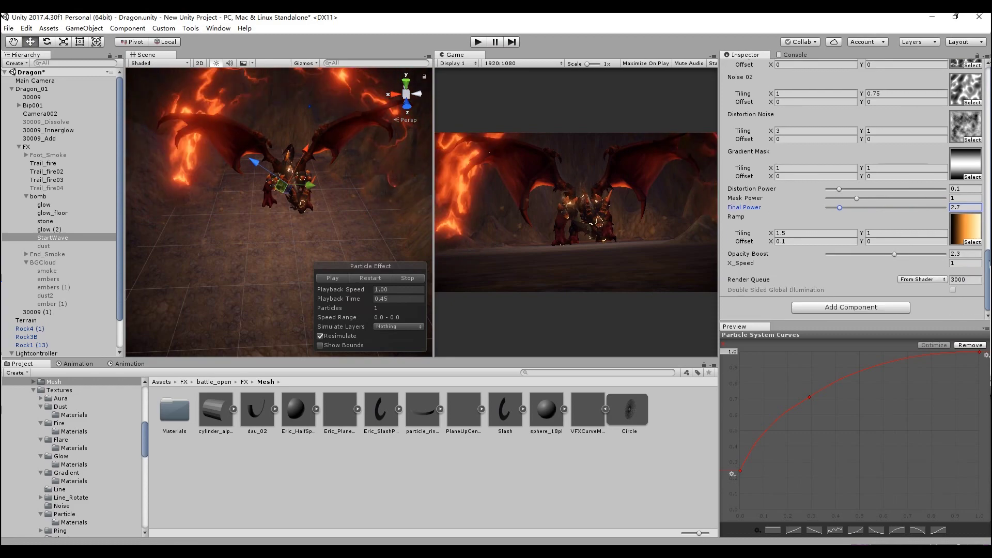
pyautogui.click(973, 242)
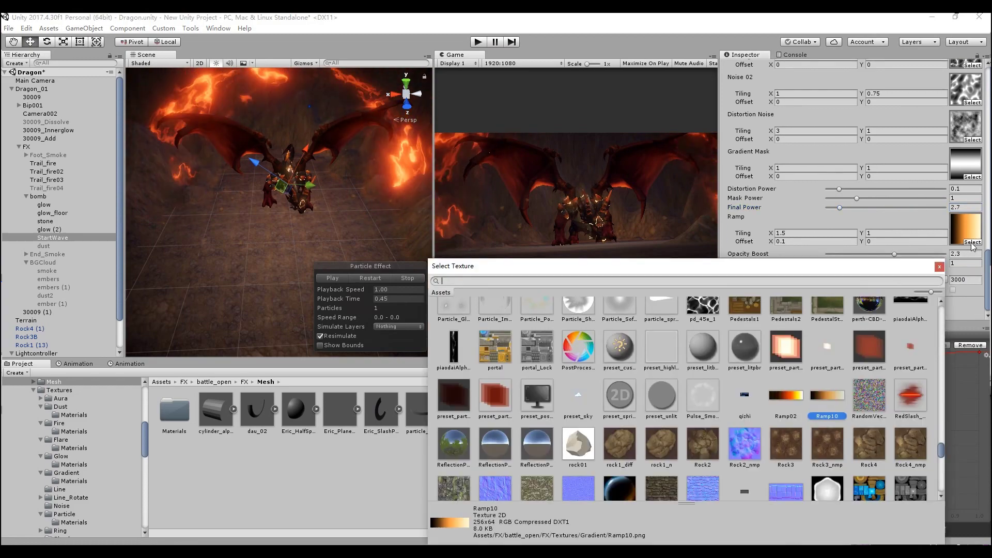
pyautogui.click(786, 400)
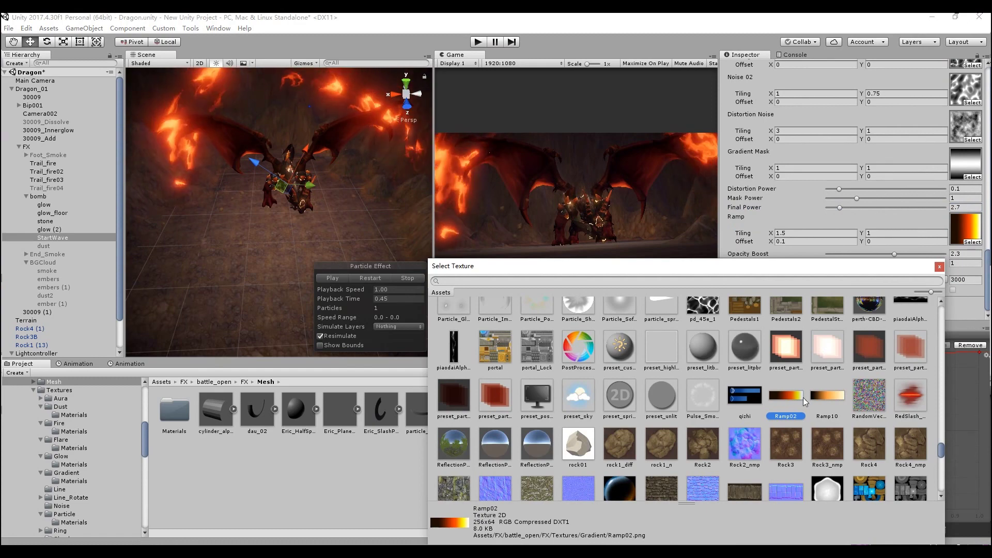
pyautogui.click(914, 392)
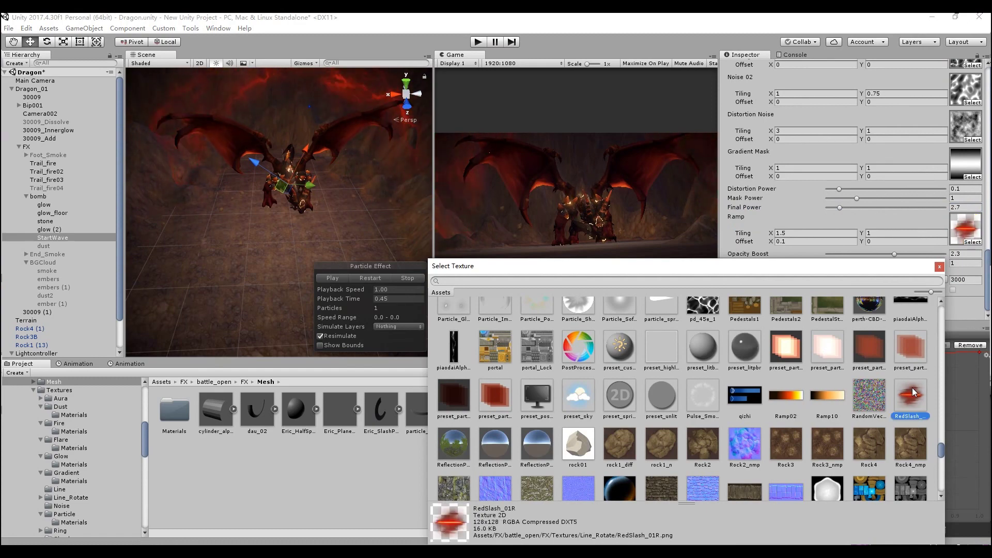
pyautogui.click(882, 391)
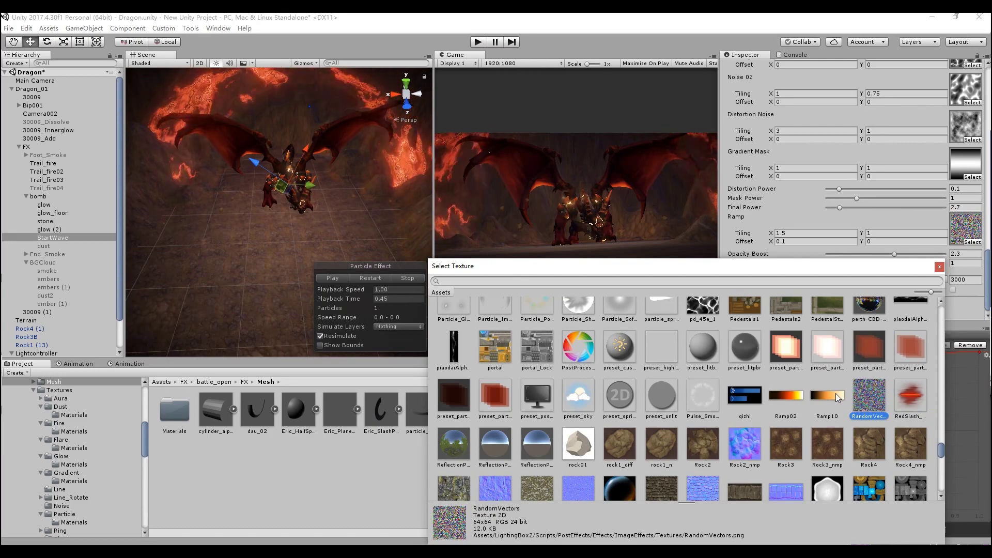
pyautogui.click(837, 397)
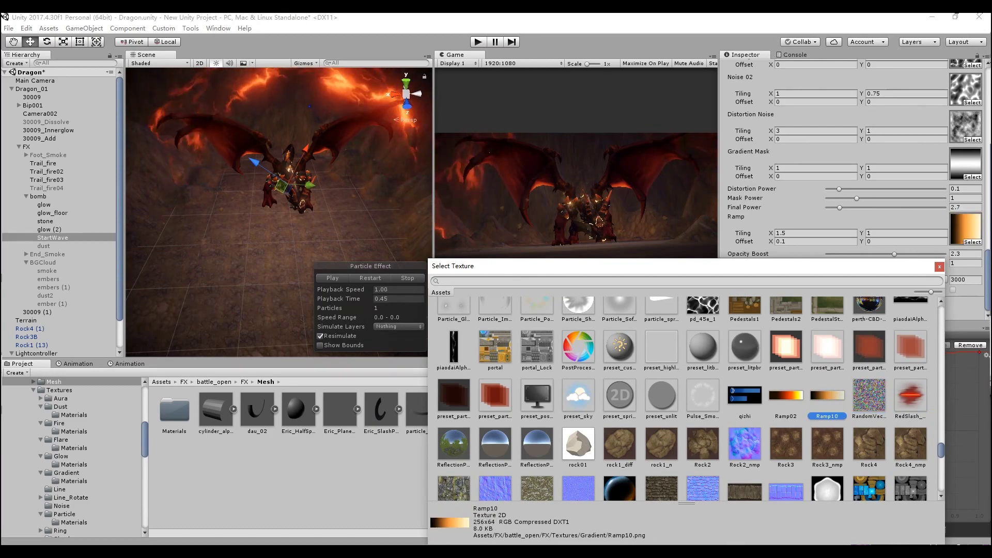
# Try Roof2_nmp and sfn_bitangent as the Ramp texture, then restore Ramp10.
pyautogui.scroll(-1, 781, 436)
pyautogui.click(781, 464)
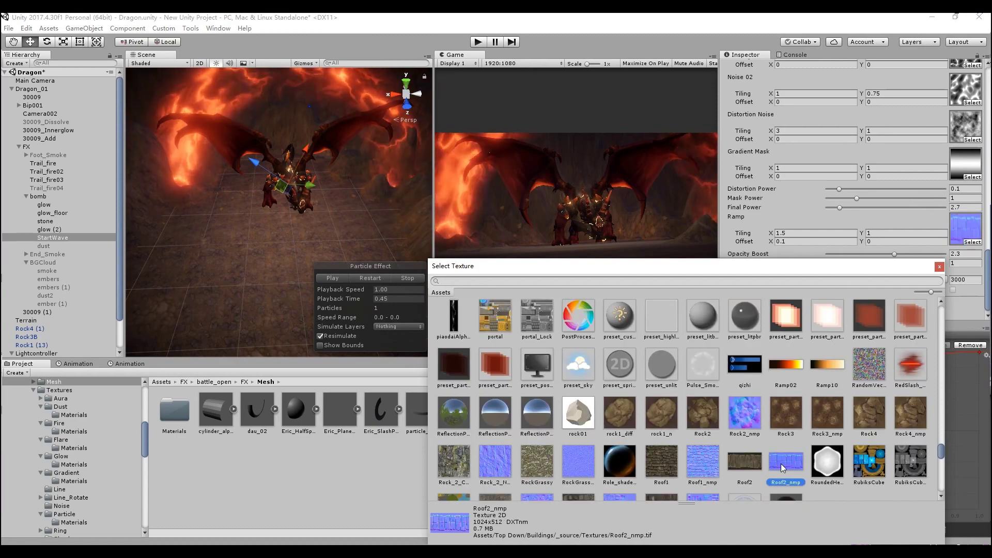
pyautogui.scroll(-3, 778, 465)
pyautogui.click(752, 474)
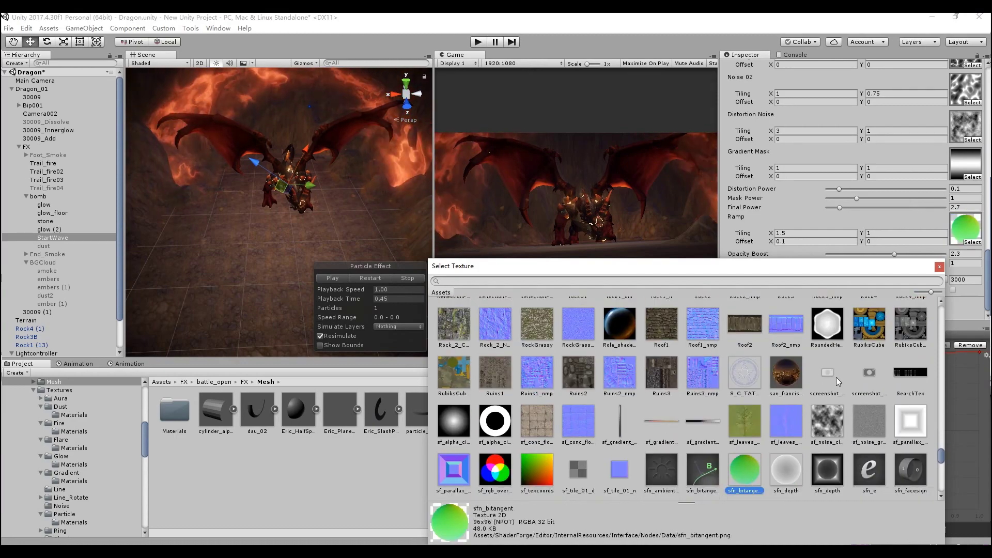
pyautogui.scroll(2, 835, 378)
pyautogui.scroll(1, 833, 382)
pyautogui.click(832, 385)
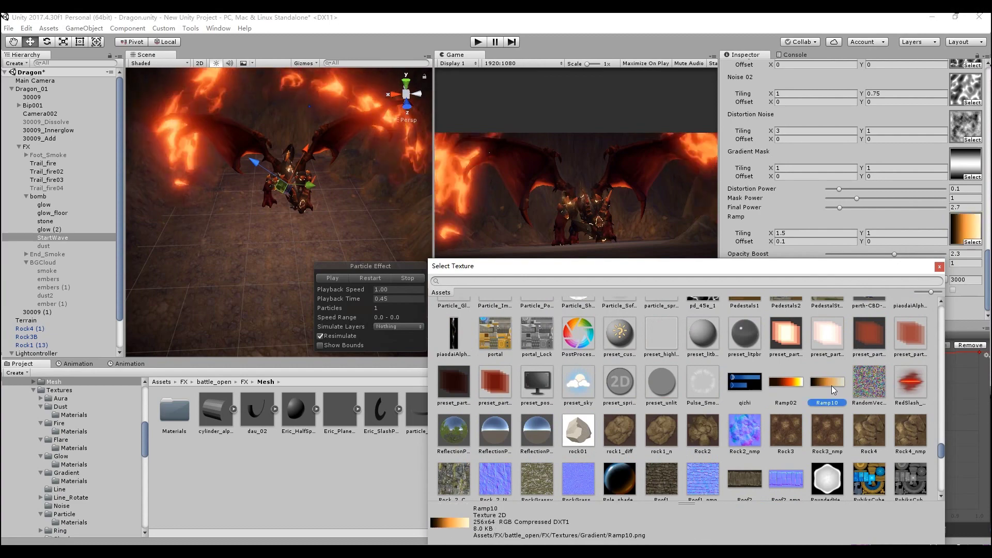
pyautogui.click(940, 267)
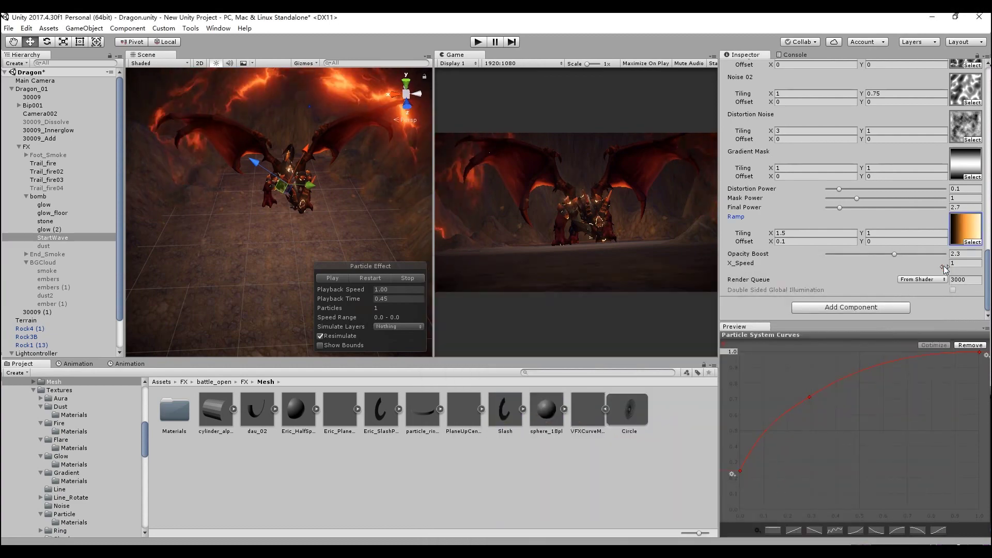
# Drop Opacity Boost to 0 to hide the fire, then set it to 2.3.
pyautogui.click(965, 254)
pyautogui.write('4')
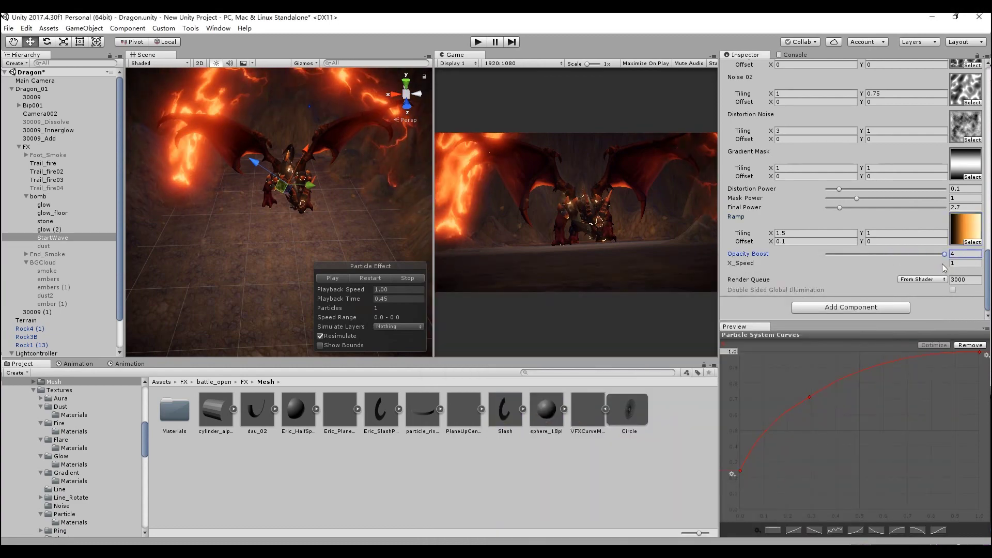
pyautogui.press('BackSpace')
pyautogui.write('0')
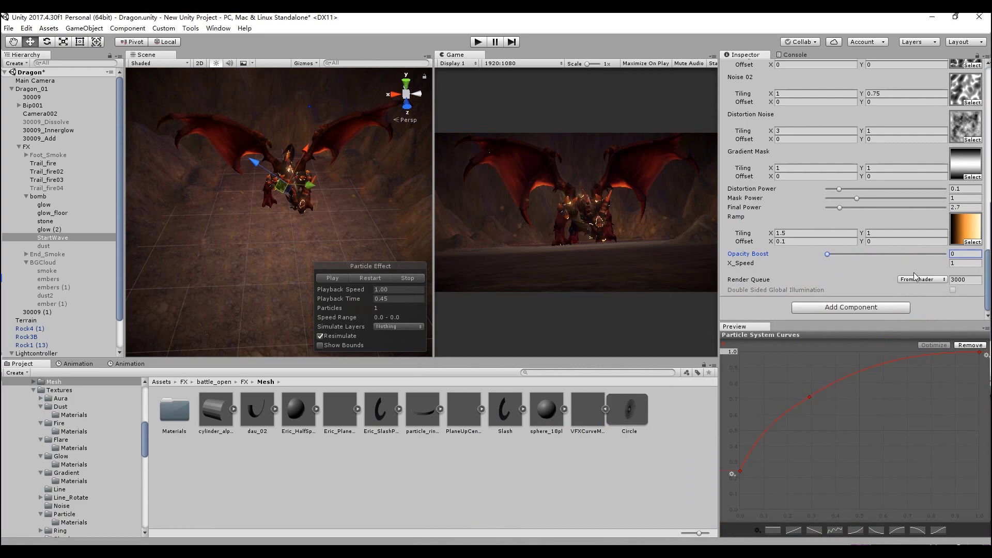
pyautogui.press('BackSpace')
pyautogui.write('2.3')
# Test X_Speed values, including scrubbing it up to about 2.73.
pyautogui.click(960, 264)
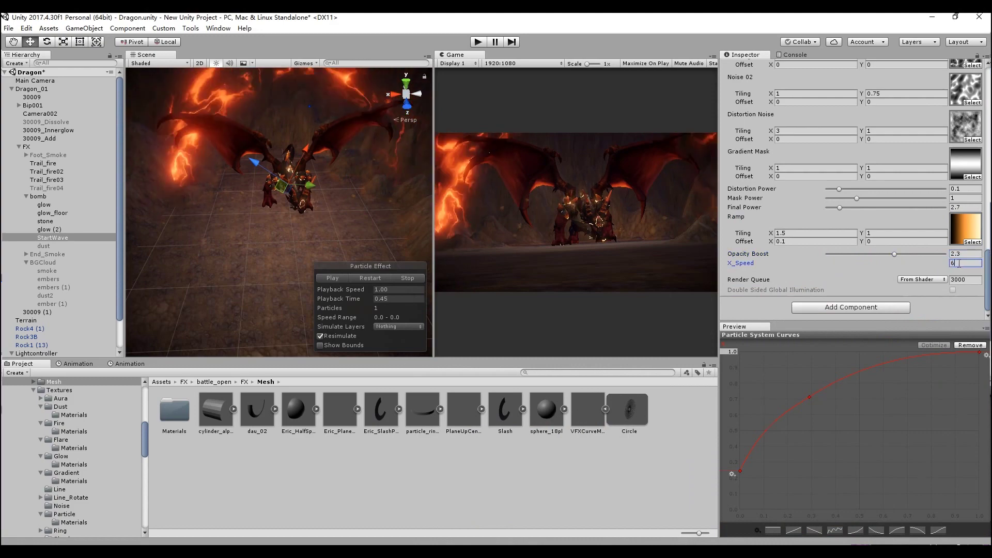
pyautogui.write('0')
pyautogui.moveTo(951, 266); pyautogui.dragTo(964, 263)
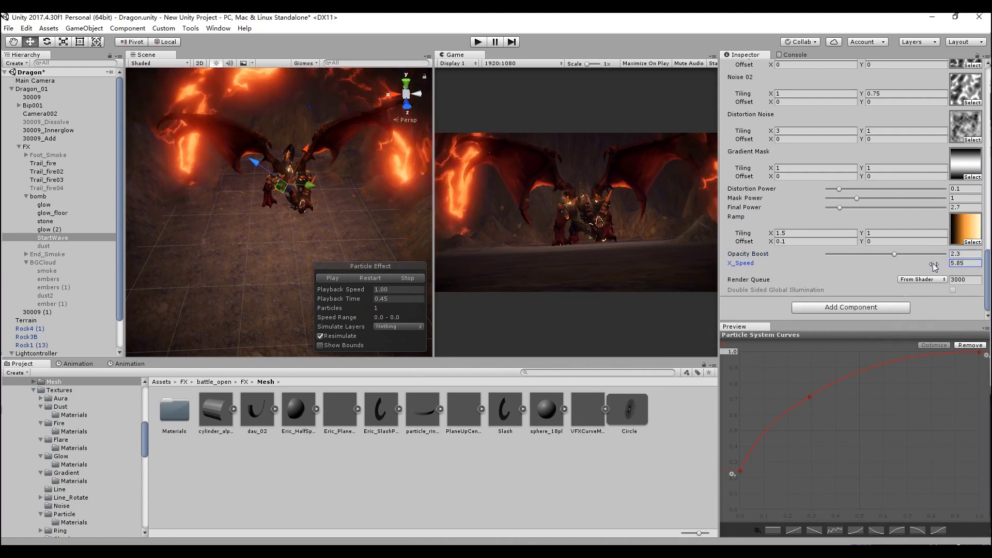
pyautogui.doubleClick(964, 264)
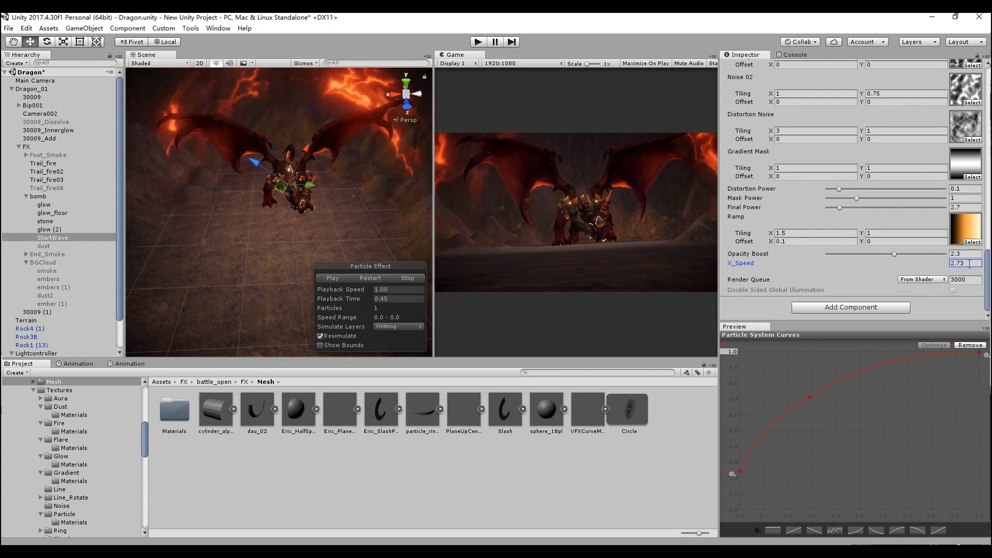
pyautogui.write('0')
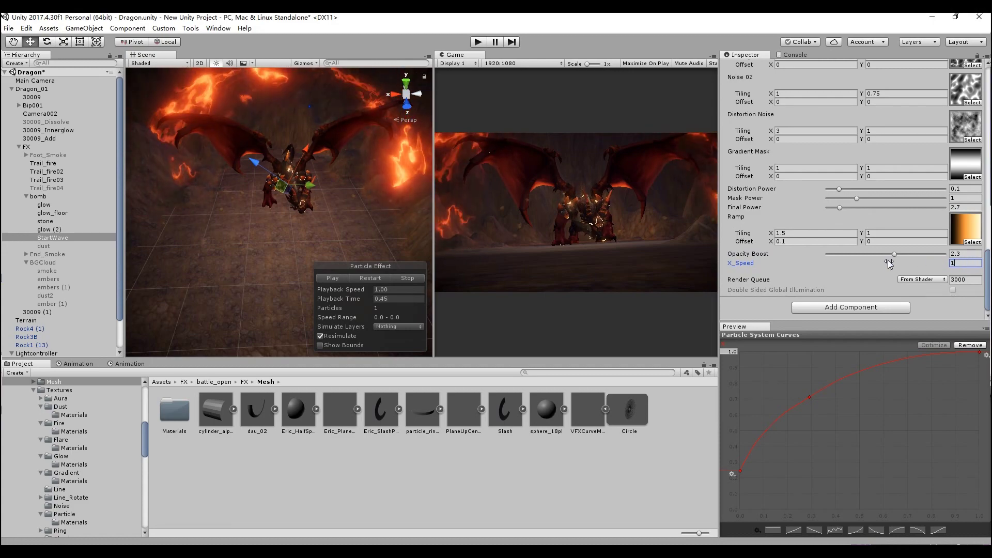
pyautogui.scroll(5, 887, 165)
# Open the StartWave shader in Shader Forge and inspect the X_Speed and Time nodes.
pyautogui.click(886, 154)
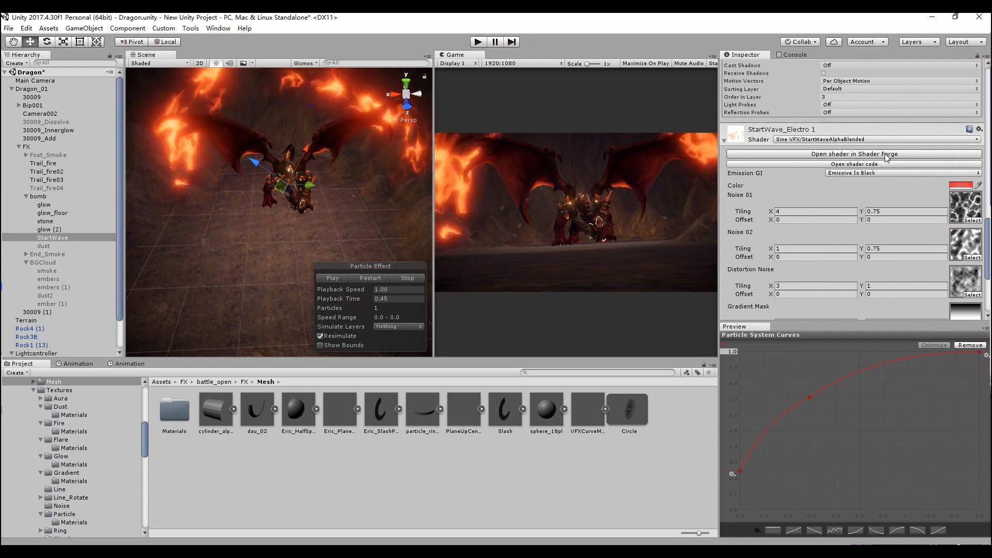
pyautogui.scroll(-5, 500, 238)
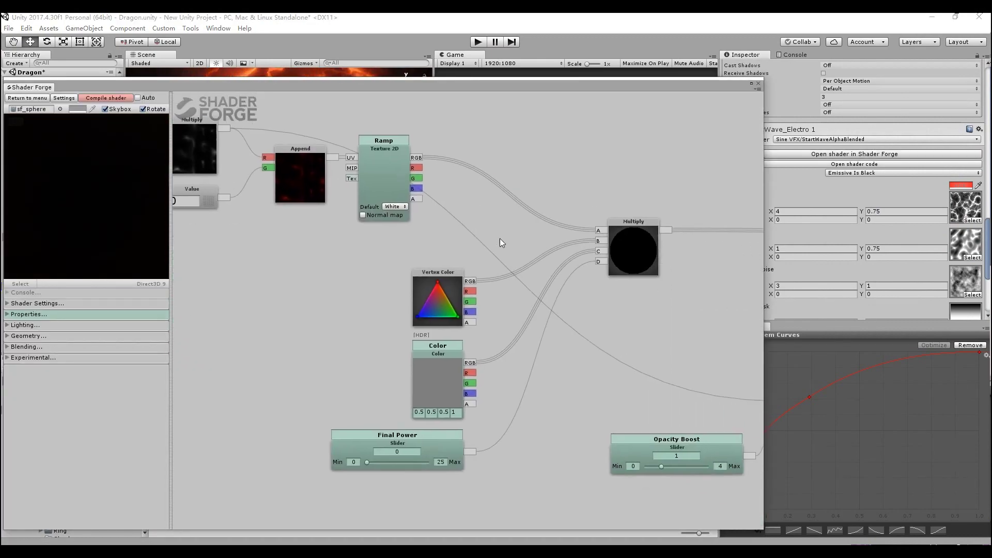
pyautogui.scroll(-4, 566, 270)
pyautogui.scroll(-3, 582, 259)
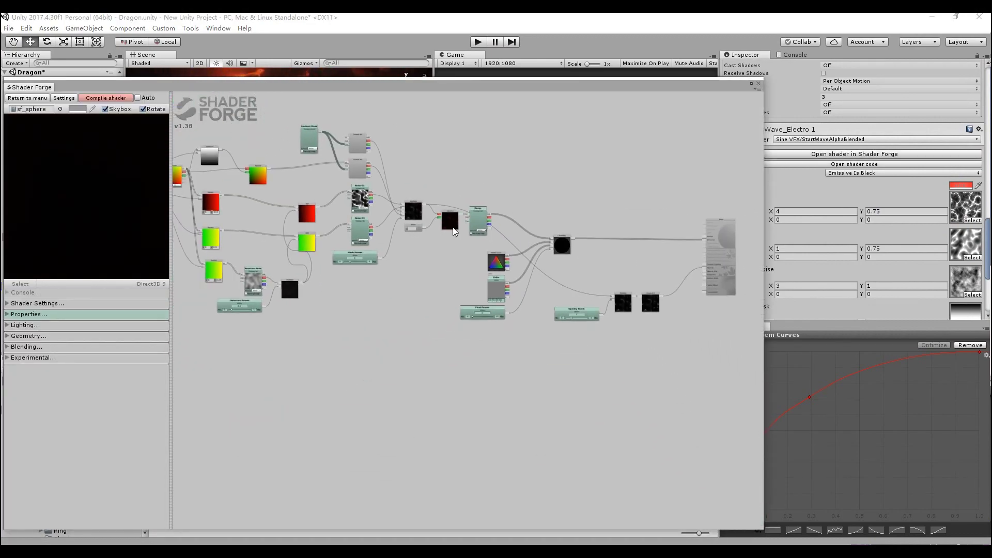
pyautogui.moveTo(401, 239); pyautogui.dragTo(608, 281)
pyautogui.moveTo(306, 228); pyautogui.dragTo(398, 268)
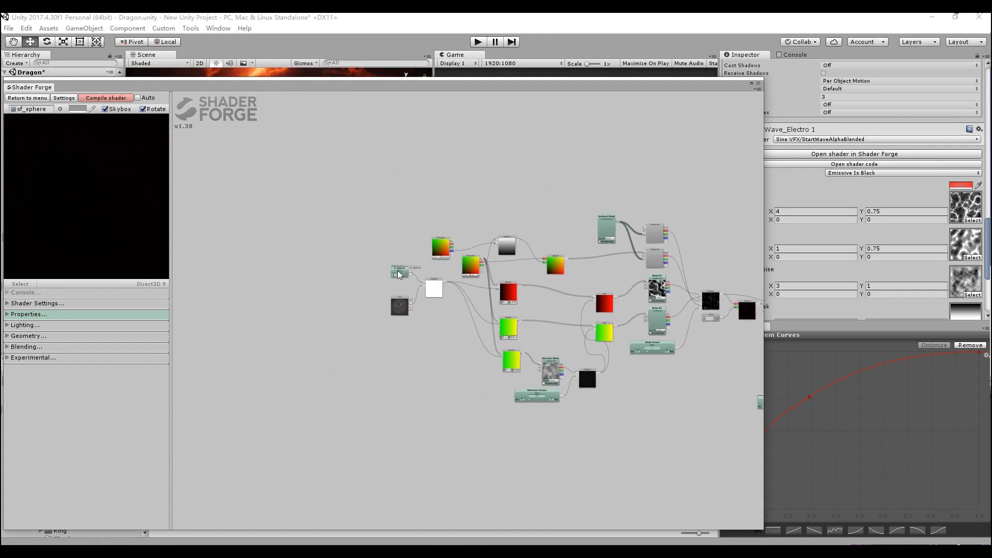
pyautogui.scroll(1, 398, 268)
pyautogui.scroll(2, 399, 266)
pyautogui.scroll(2, 399, 266)
pyautogui.moveTo(588, 318); pyautogui.dragTo(476, 278)
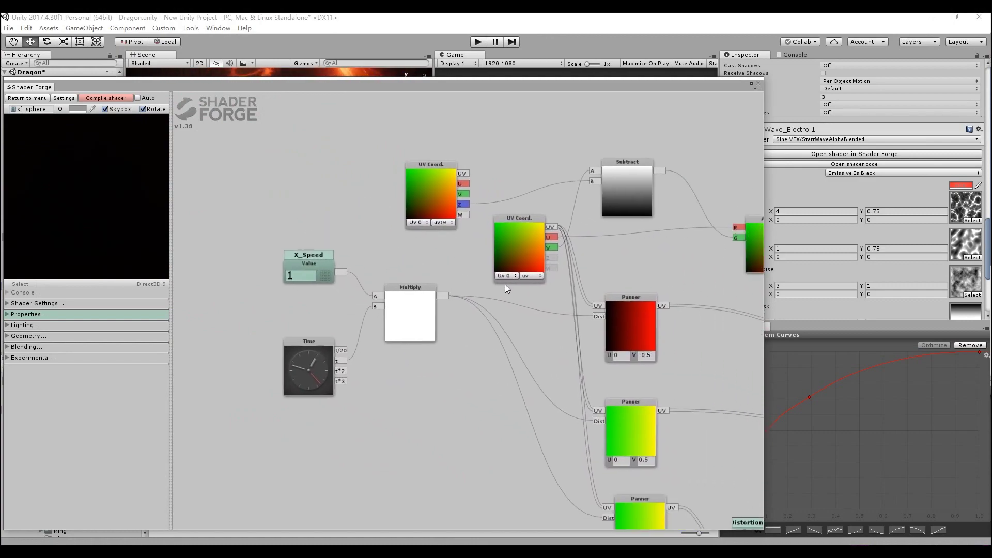
pyautogui.moveTo(668, 318); pyautogui.dragTo(648, 306)
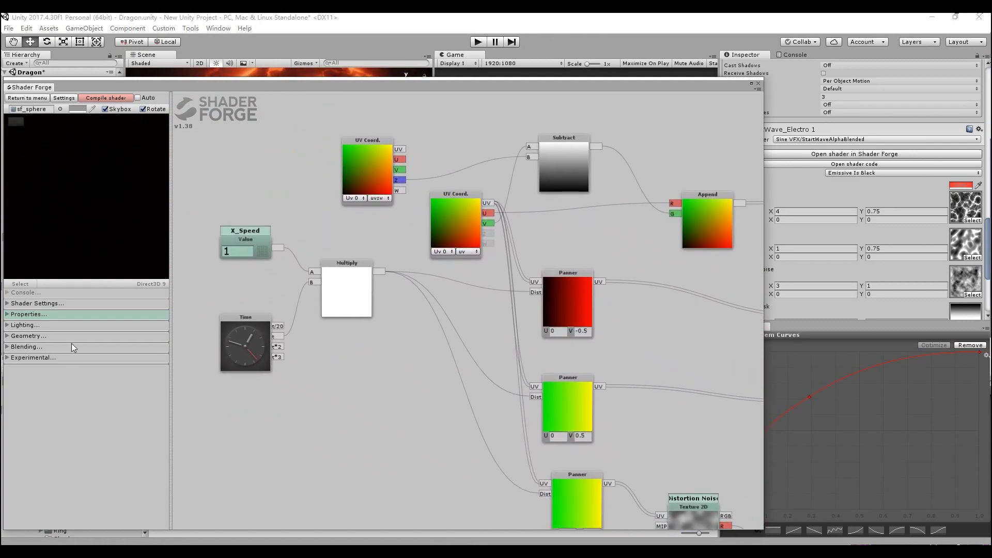
# Review the shader's properties, general and lighting settings, and the Add, Noise and Distortion nodes.
pyautogui.click(72, 315)
pyautogui.click(78, 304)
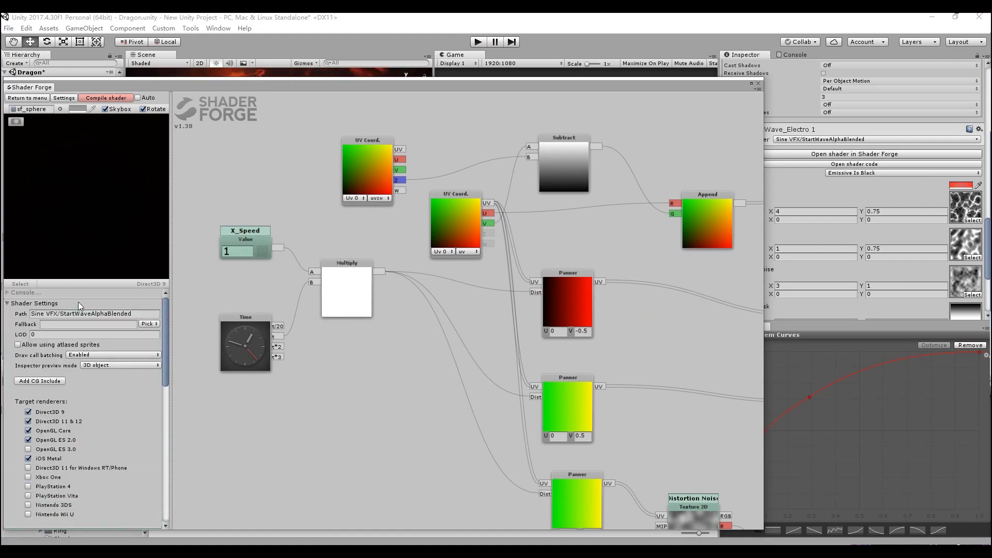
pyautogui.click(79, 303)
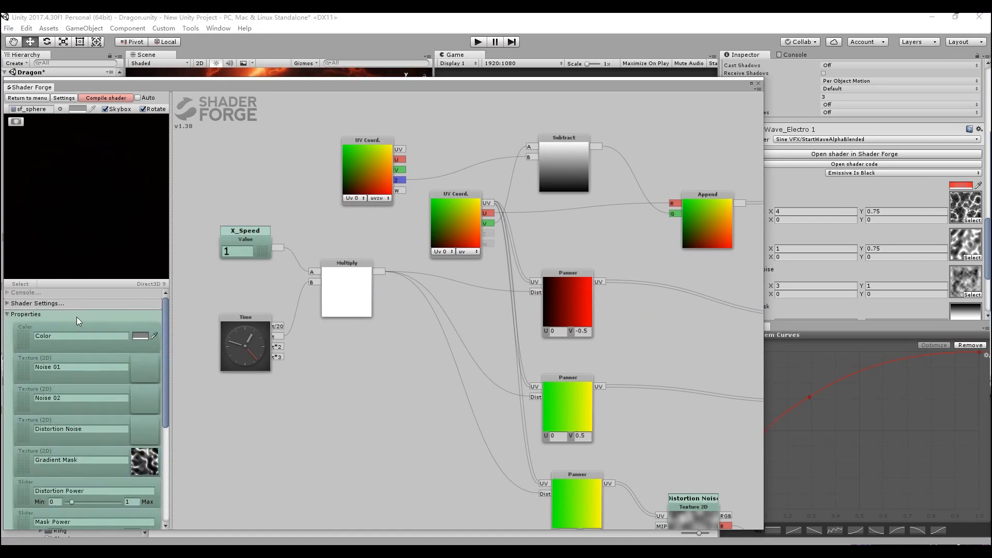
pyautogui.click(77, 316)
pyautogui.click(74, 325)
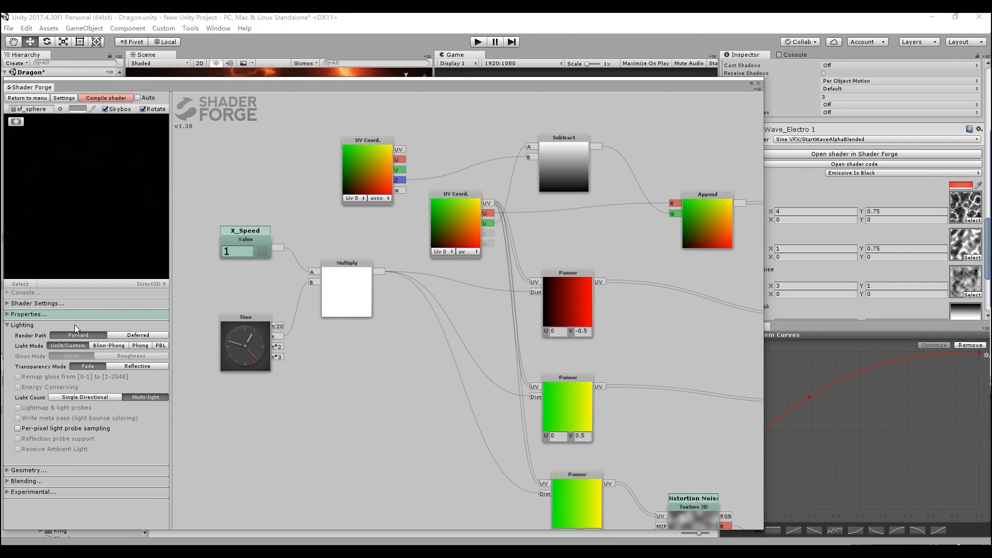
pyautogui.moveTo(703, 360); pyautogui.dragTo(509, 210)
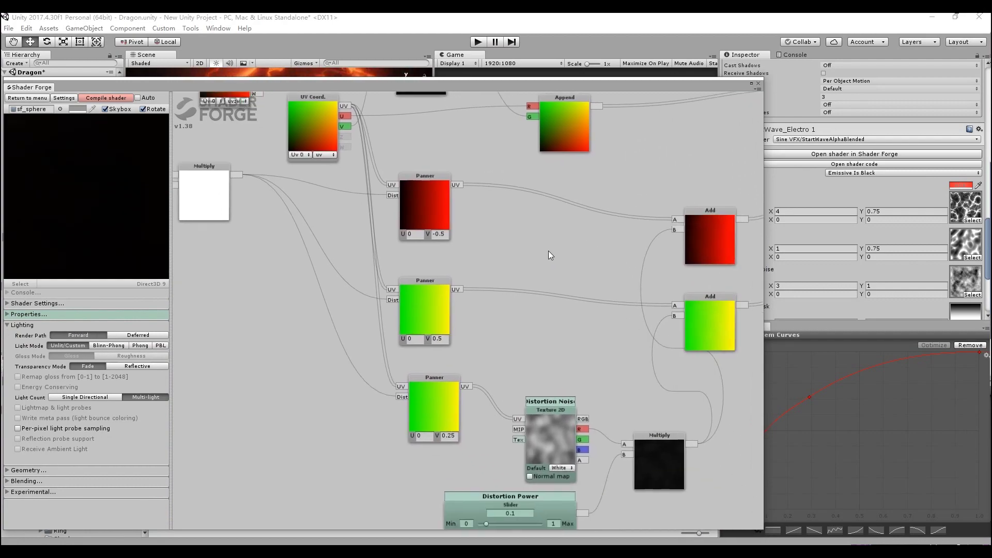
pyautogui.moveTo(579, 327)
pyautogui.mouseDown()
pyautogui.moveTo(490, 299)
pyautogui.moveTo(406, 316)
pyautogui.mouseUp()
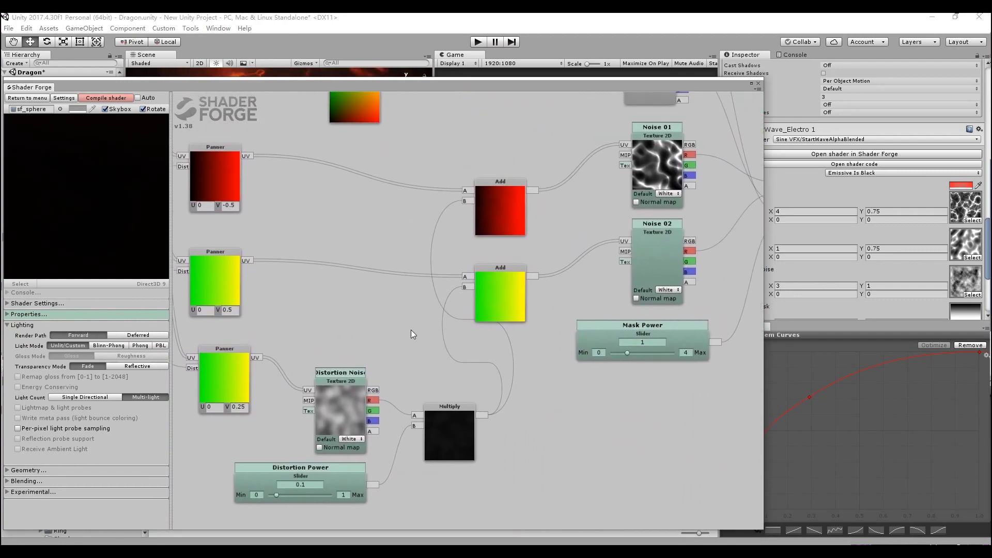
pyautogui.scroll(-2, 419, 320)
pyautogui.moveTo(429, 348)
pyautogui.mouseDown()
pyautogui.moveTo(435, 383)
pyautogui.moveTo(455, 294)
pyautogui.mouseUp()
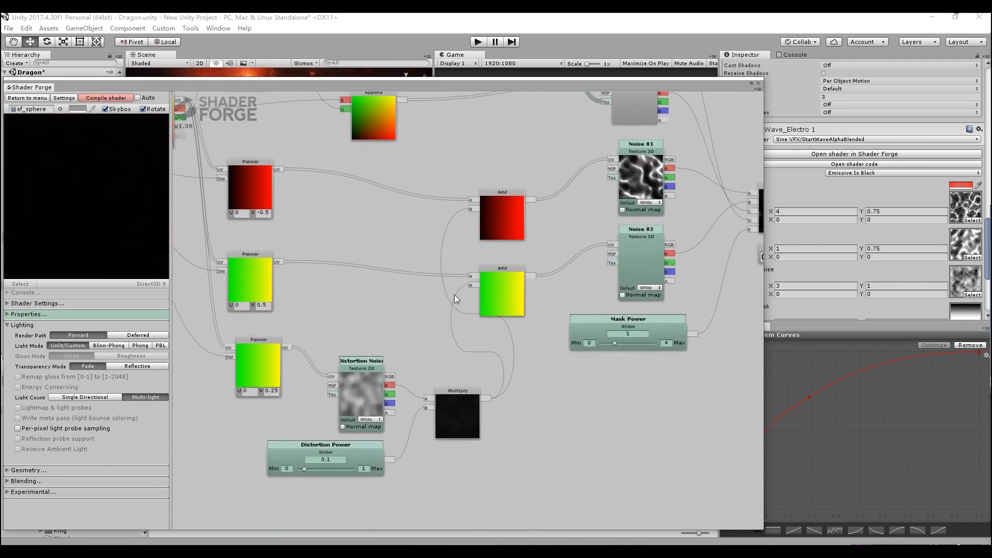
pyautogui.click(101, 324)
pyautogui.click(98, 336)
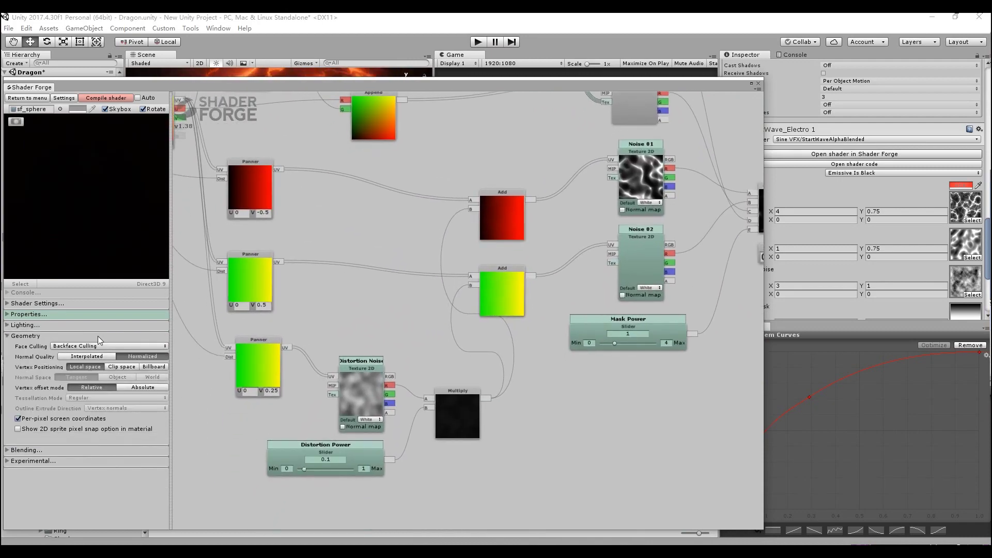
# Check the geometry and blending options and the Gradient Mask, Ramp, Opacity Boost and output nodes.
pyautogui.moveTo(572, 225)
pyautogui.mouseDown()
pyautogui.moveTo(383, 391)
pyautogui.moveTo(369, 368)
pyautogui.mouseUp()
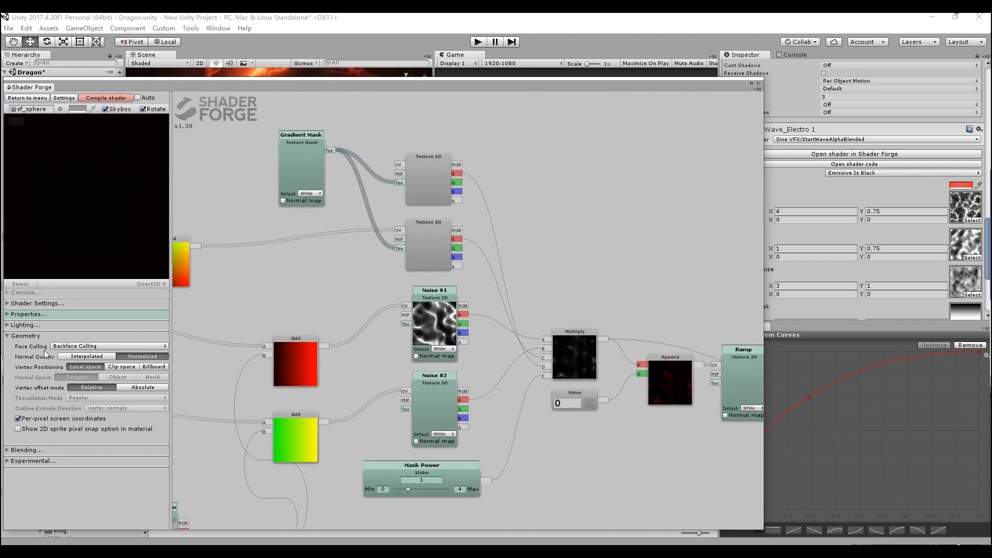
pyautogui.click(54, 335)
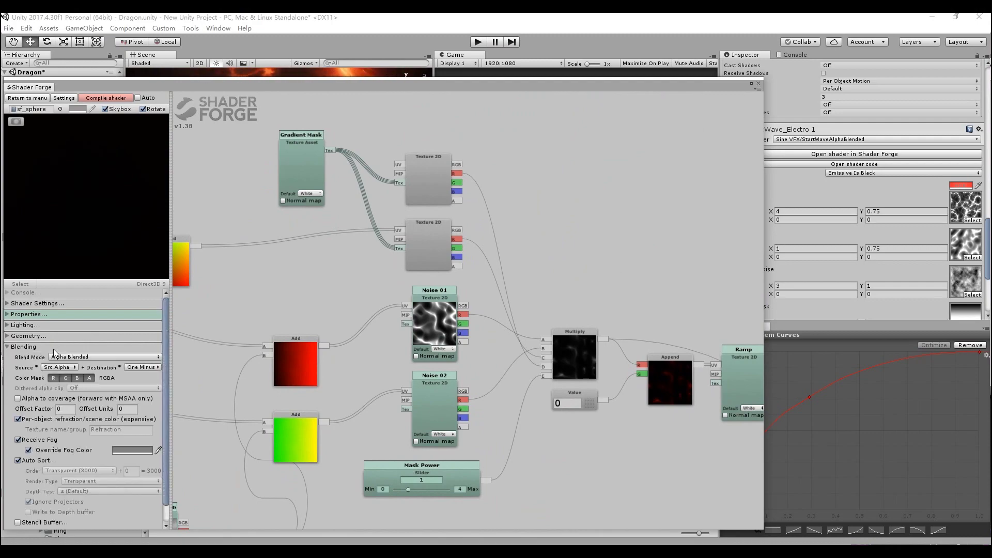
pyautogui.click(53, 349)
pyautogui.click(53, 349)
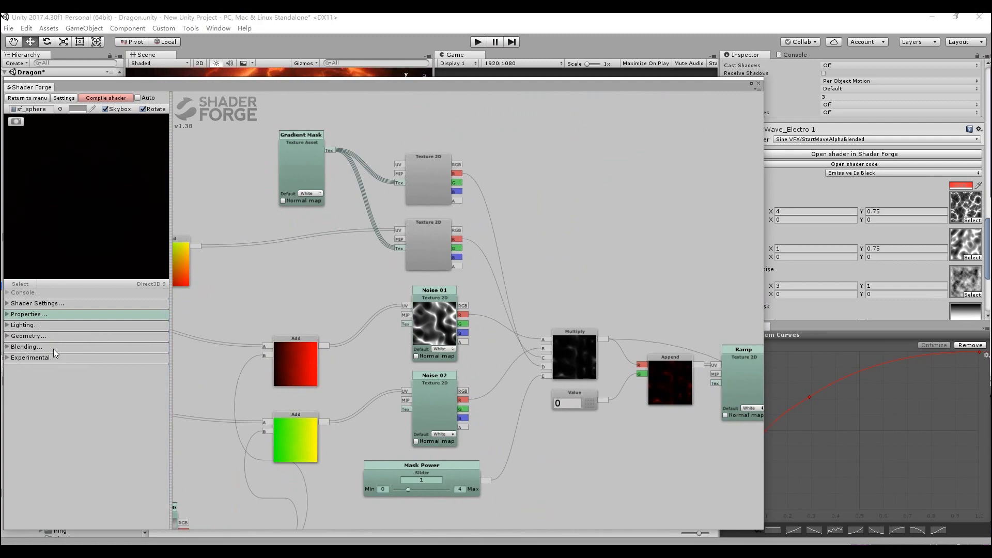
pyautogui.moveTo(697, 288); pyautogui.dragTo(520, 239)
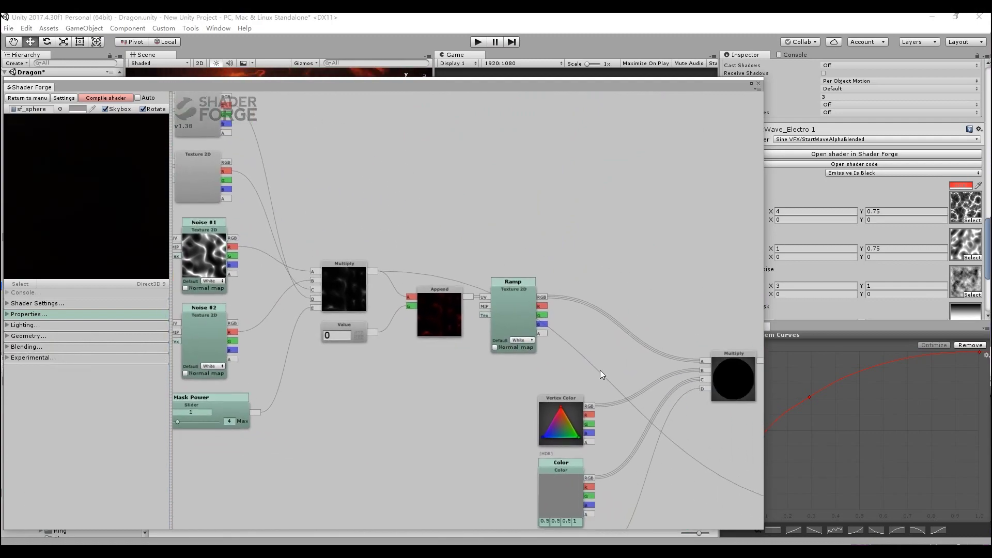
pyautogui.moveTo(618, 371); pyautogui.dragTo(590, 353)
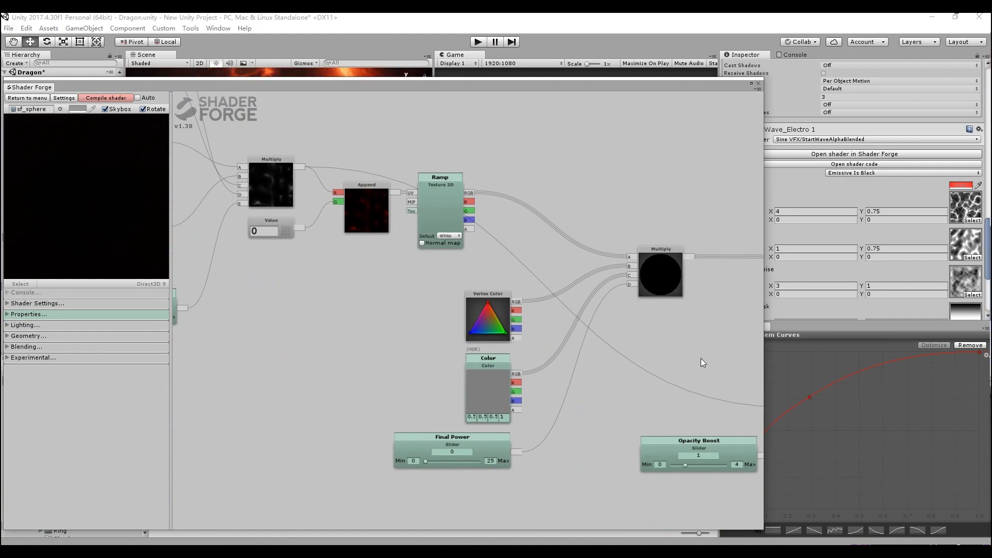
pyautogui.moveTo(693, 359); pyautogui.dragTo(297, 338)
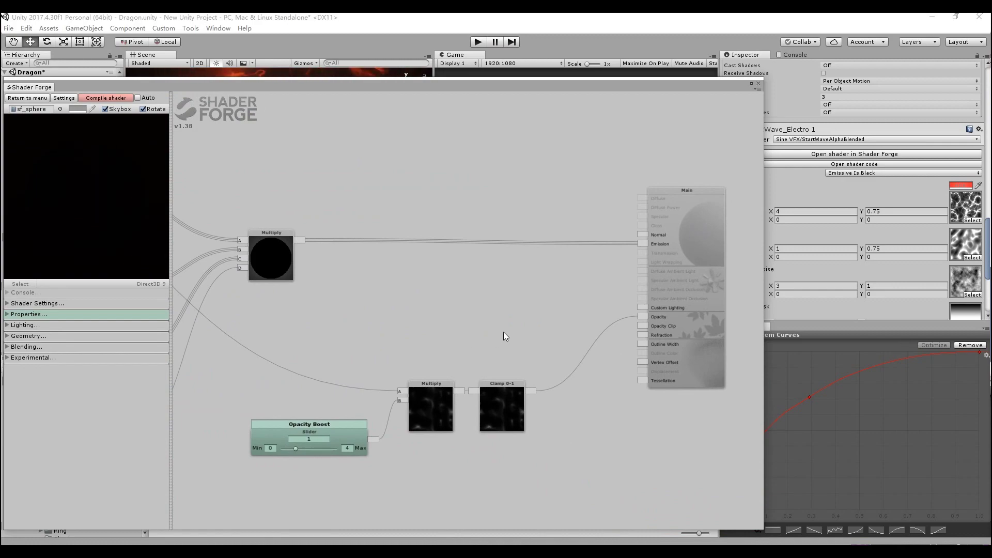
pyautogui.moveTo(250, 179); pyautogui.dragTo(495, 213)
pyautogui.scroll(-3, 427, 210)
pyautogui.moveTo(427, 206); pyautogui.dragTo(725, 302)
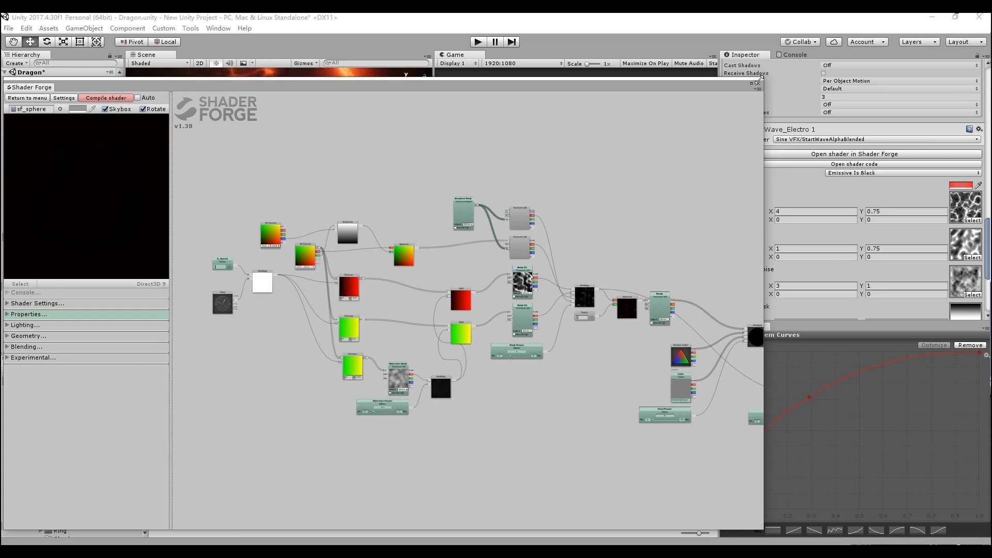
# Close Shader Forge, activate the dust particle object, and replay the particle effect several times.
pyautogui.click(758, 84)
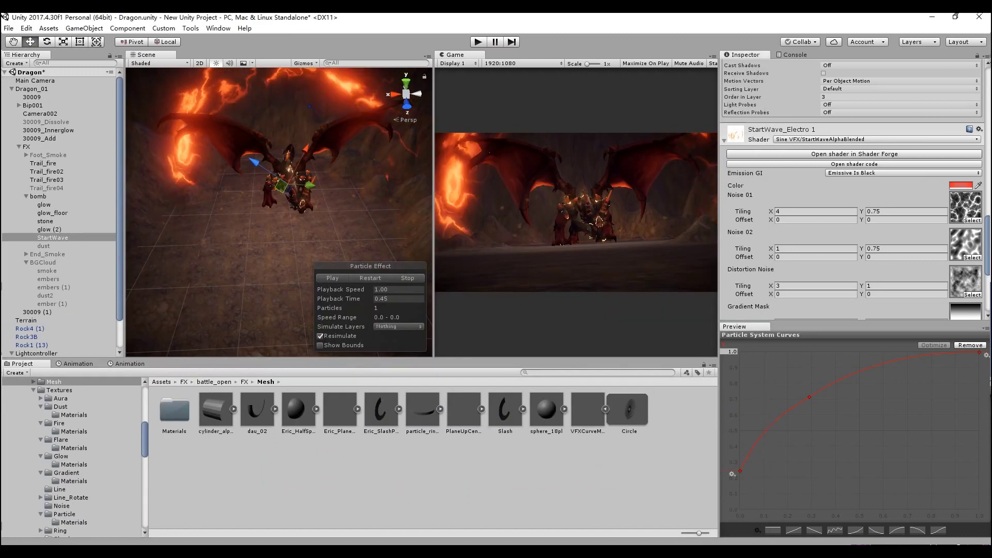
pyautogui.click(374, 277)
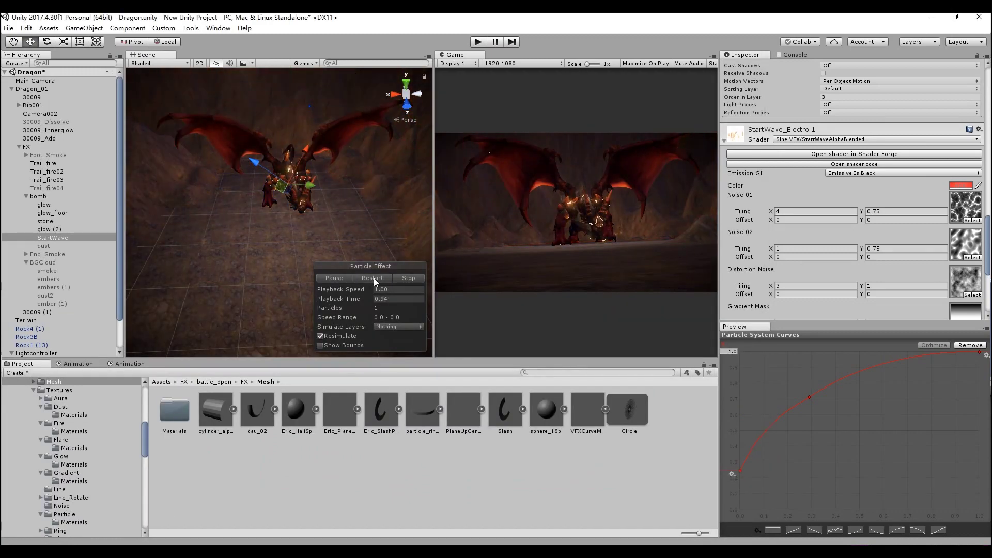
pyautogui.click(69, 244)
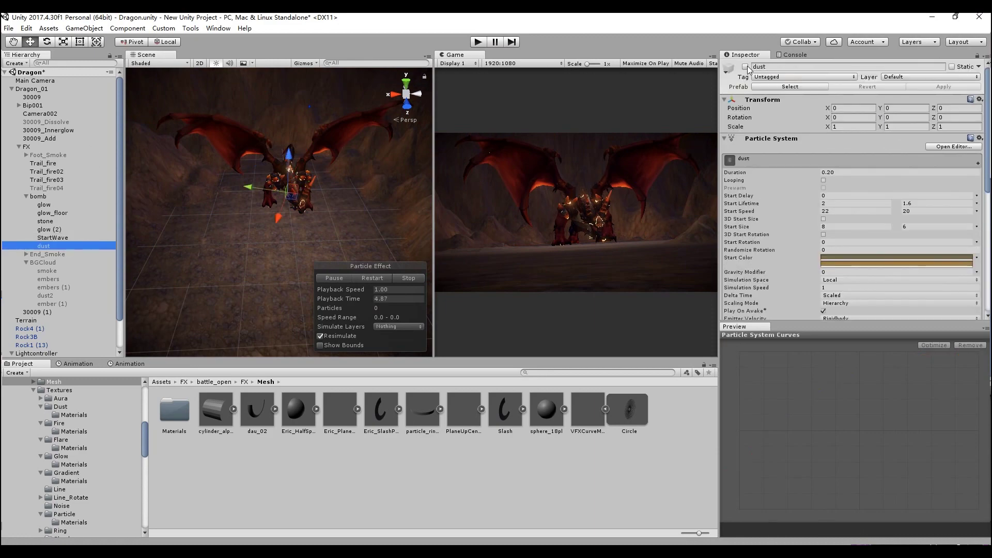
pyautogui.click(745, 67)
pyautogui.click(379, 277)
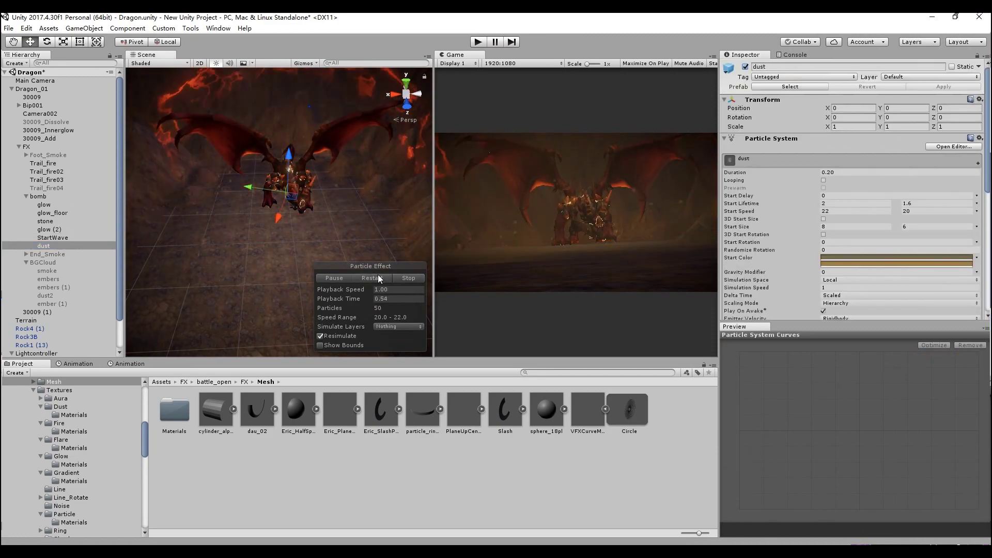
pyautogui.click(378, 278)
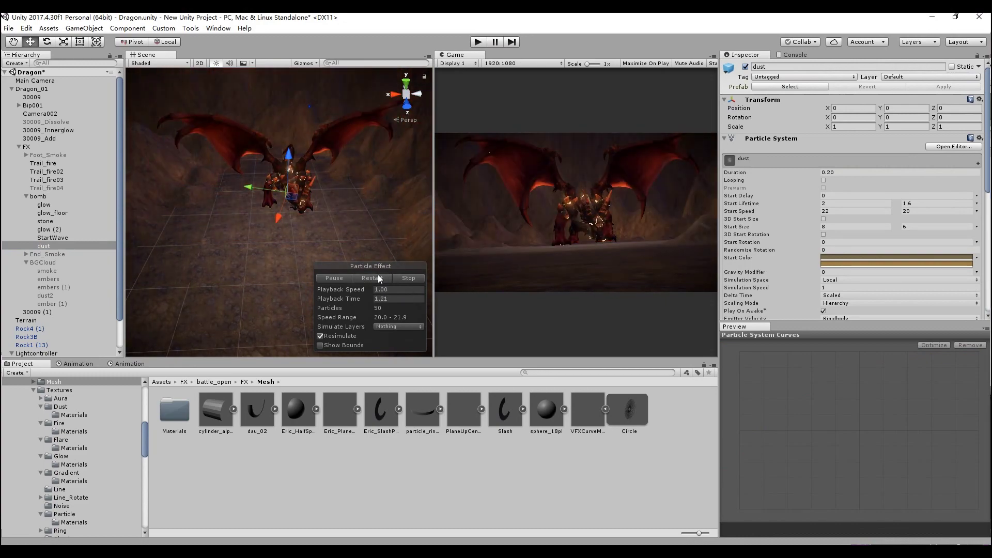
pyautogui.click(378, 278)
# Compare Foot_Smoke's settings with BGCloud's, then activate Foot_Smoke.
pyautogui.click(49, 156)
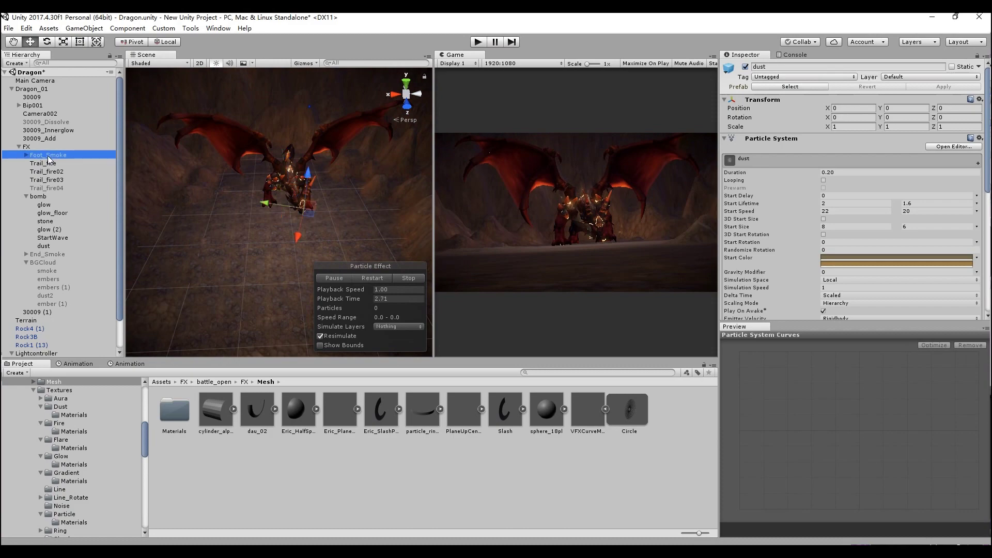
pyautogui.keyDown('alt'); pyautogui.moveTo(231, 176); pyautogui.dragTo(228, 283); pyautogui.keyUp('alt')
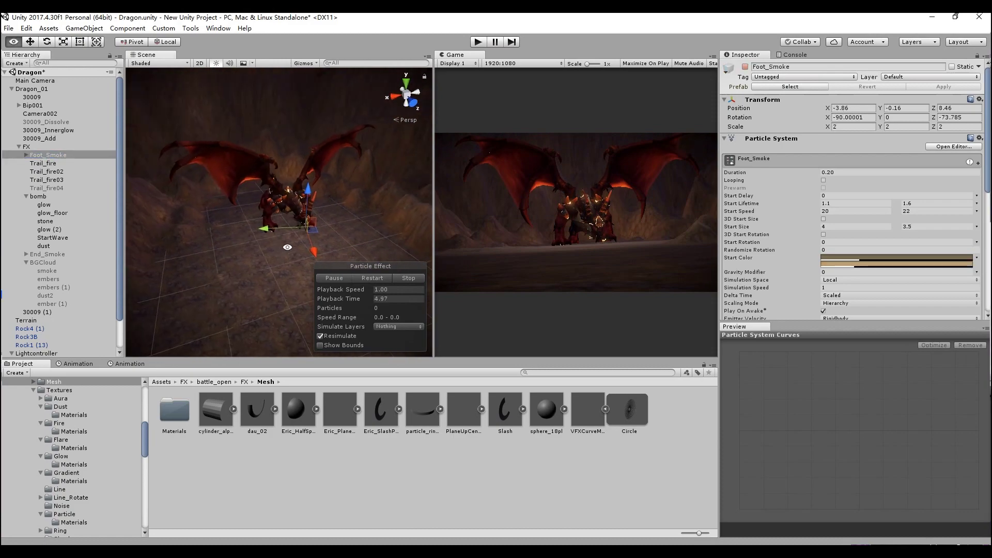
pyautogui.click(61, 264)
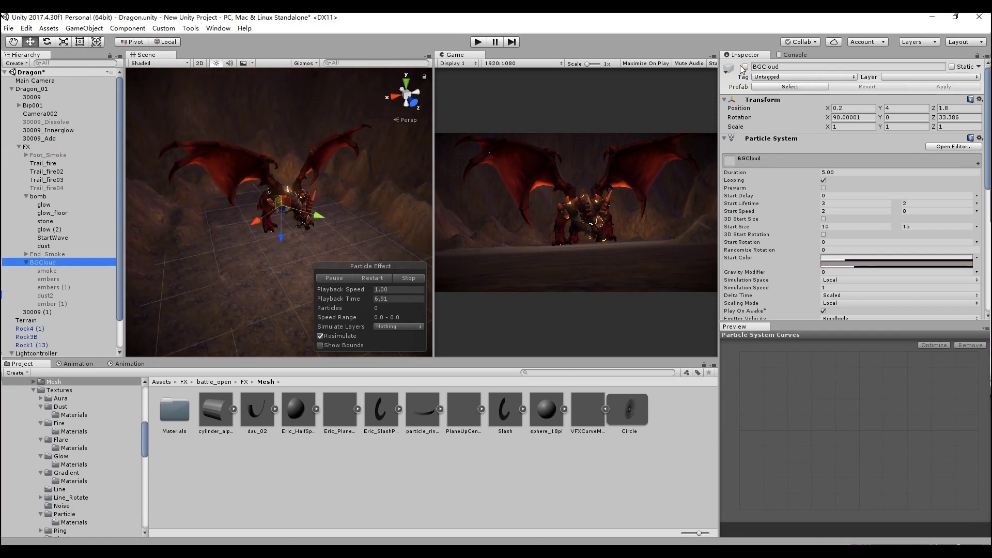
pyautogui.click(66, 157)
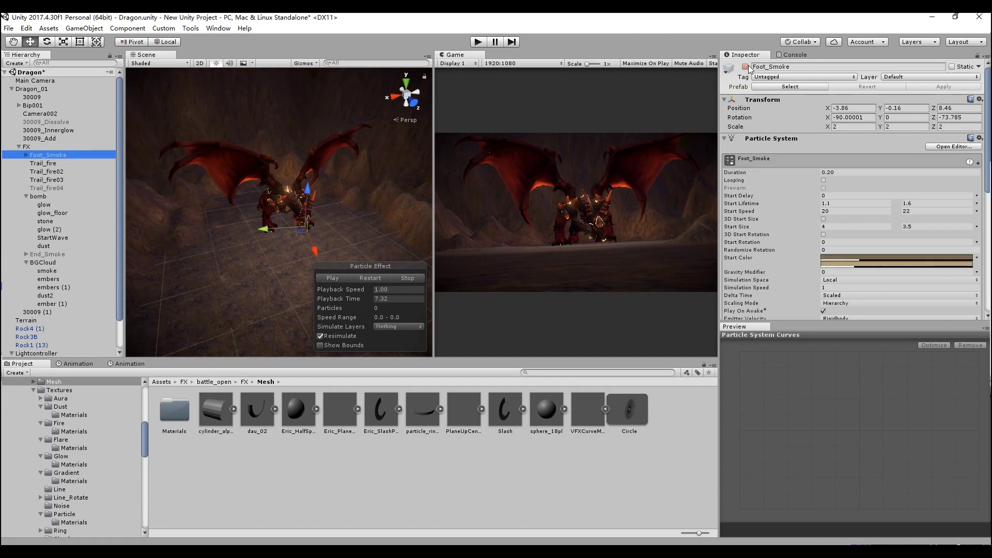
pyautogui.click(611, 254)
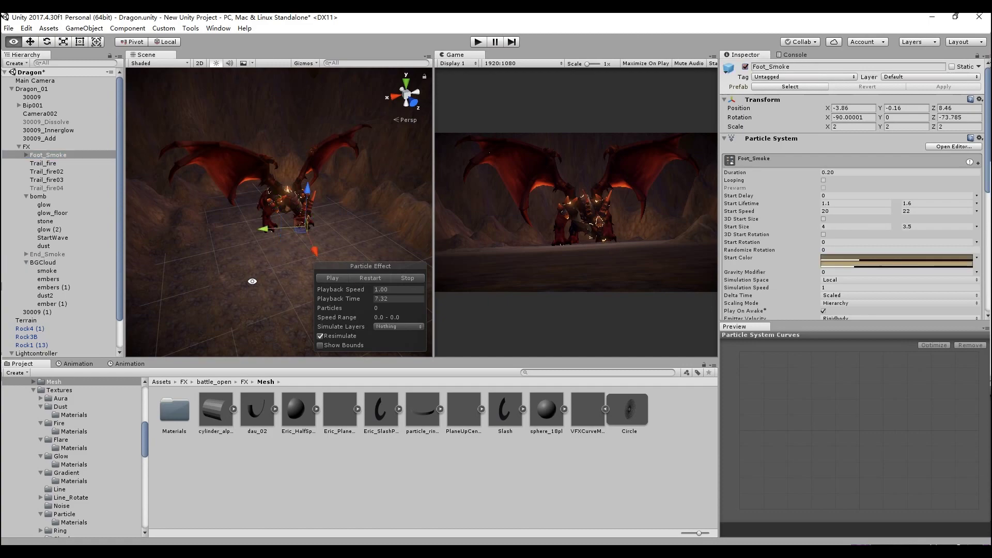
pyautogui.moveTo(122, 219); pyautogui.dragTo(126, 258)
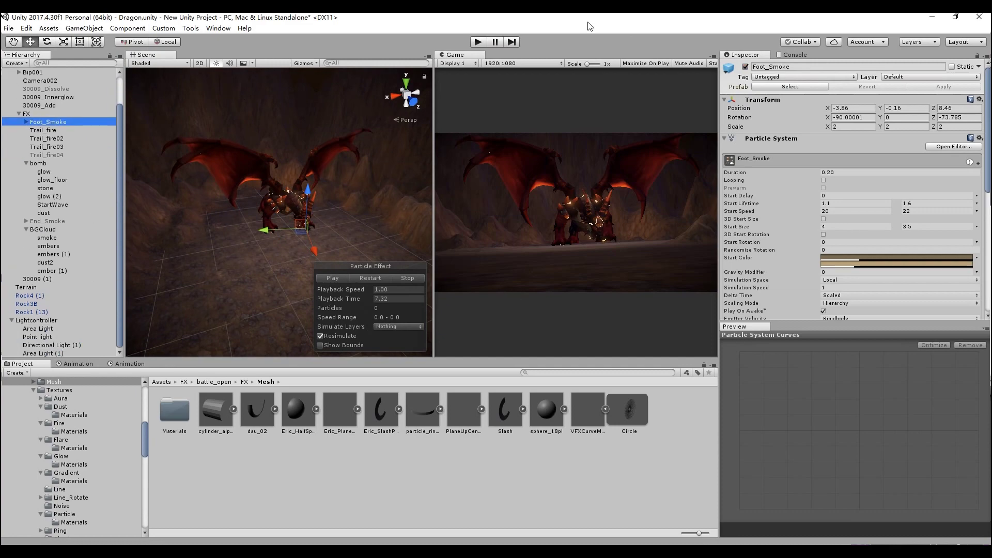
# Run the Dragon scene in Play mode and show the Take 001 dopesheet.
pyautogui.click(491, 47)
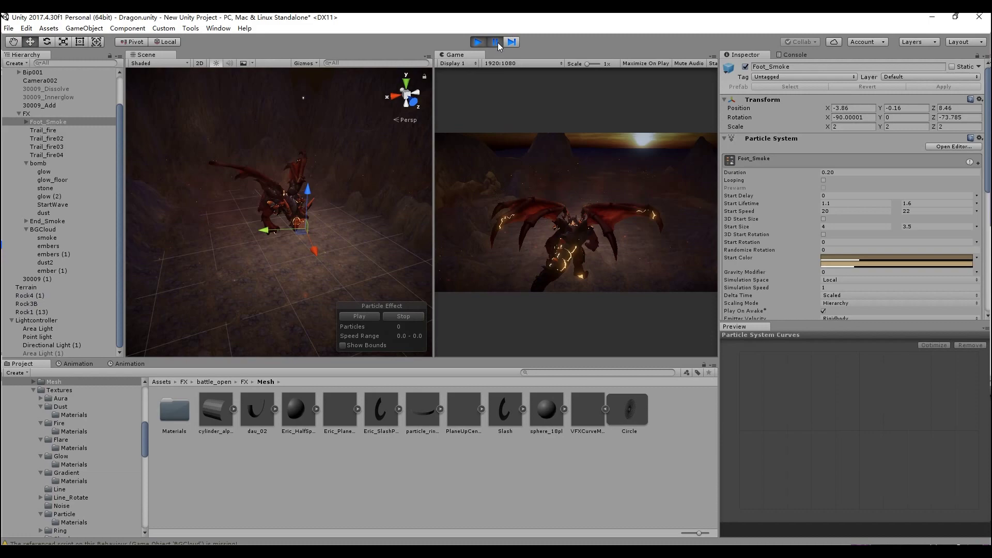
pyautogui.click(130, 365)
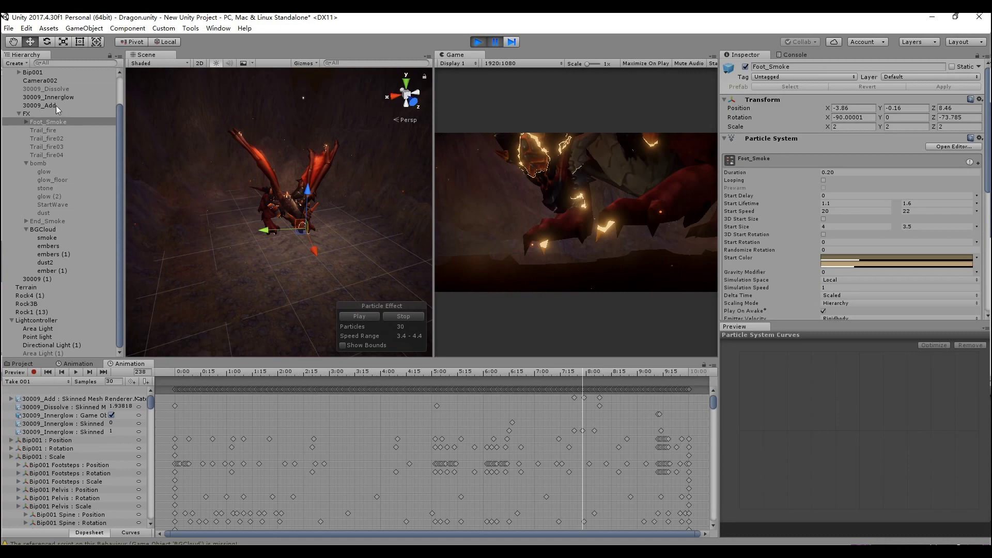
# Hide the 30009 (1) dragon, stop Play mode, and activate 30009_Innerglow and 30009_Dissolve.
pyautogui.click(68, 277)
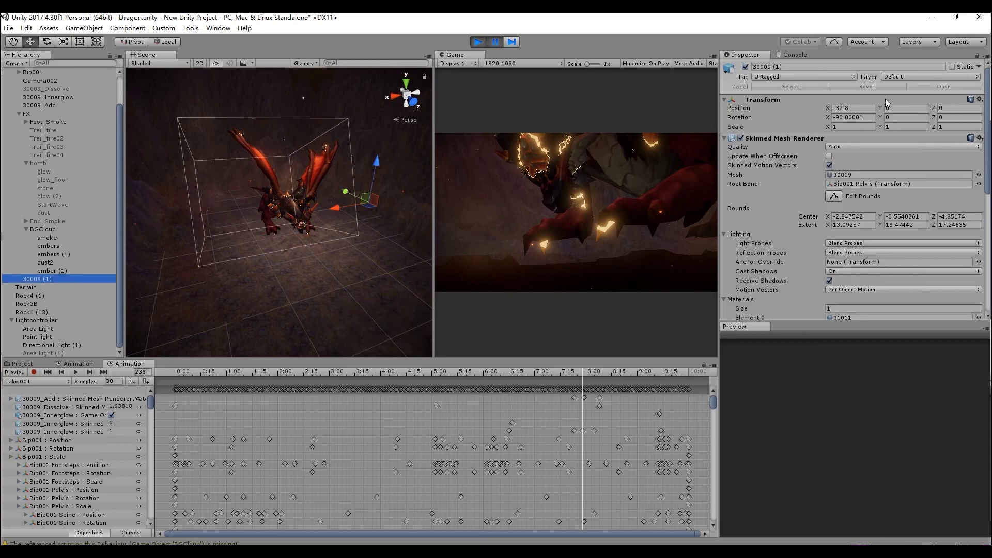
pyautogui.click(745, 66)
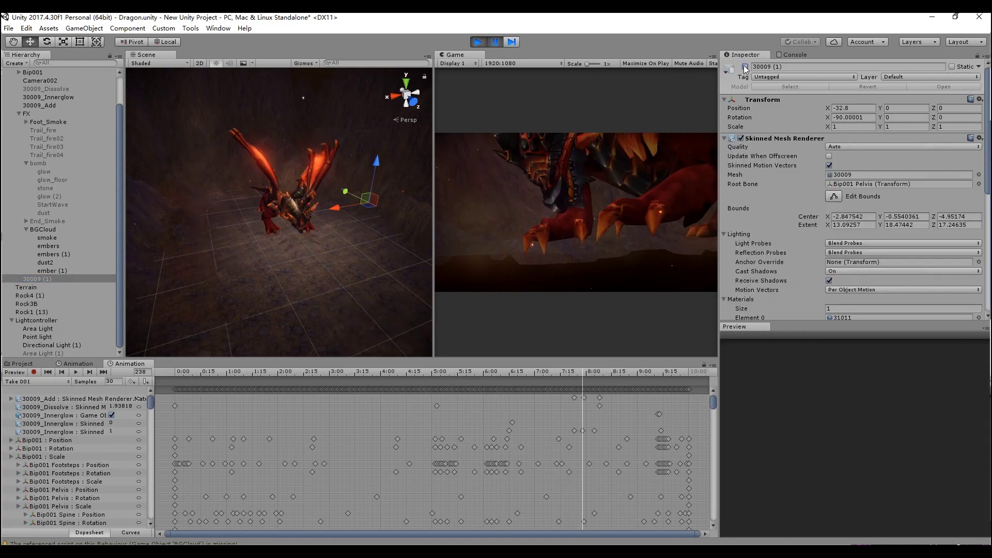
pyautogui.click(480, 41)
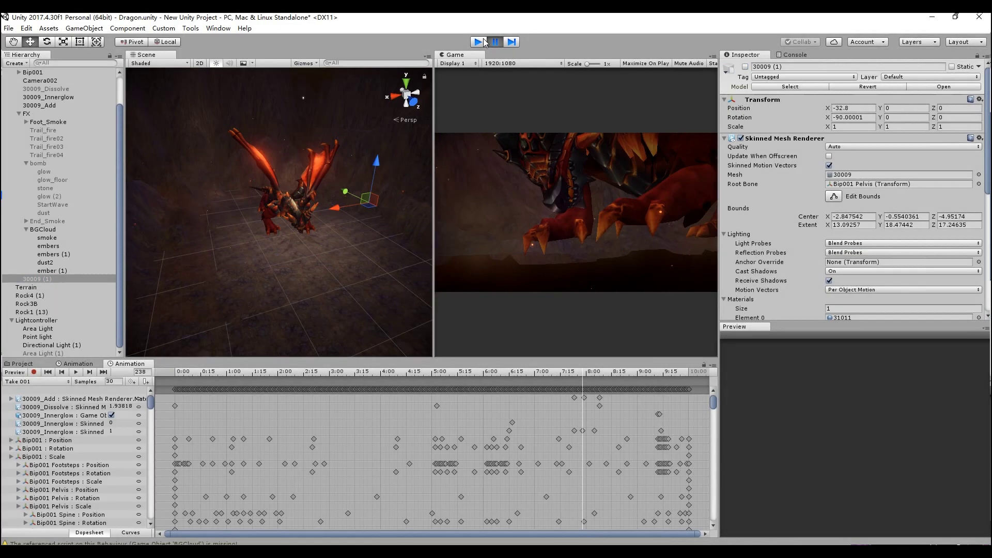
pyautogui.click(65, 98)
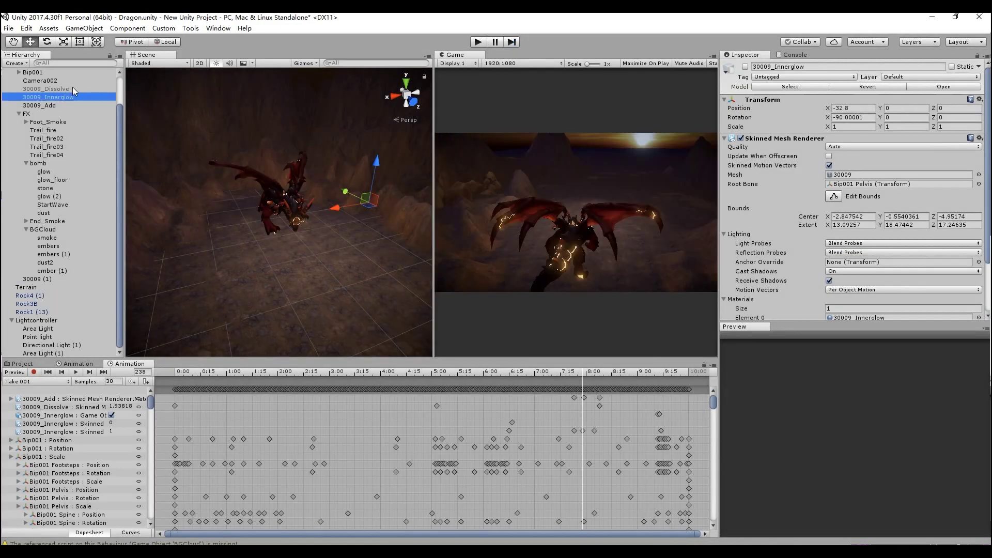
pyautogui.keyDown('ctrl'); pyautogui.click(73, 88); pyautogui.keyUp('ctrl')
pyautogui.click(745, 67)
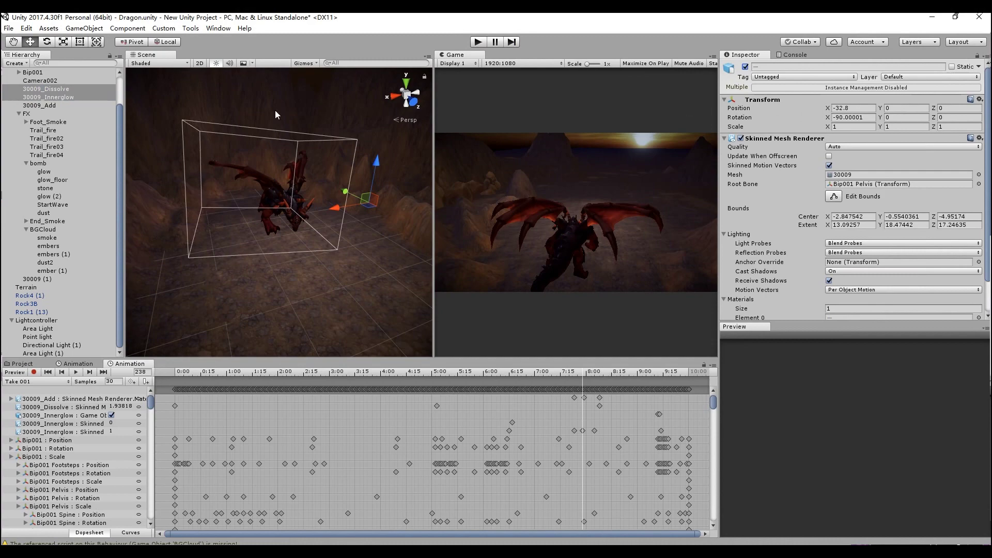
# Inspect the 30009_dissolve material's Dissolve_Rimlight properties, then play the scene.
pyautogui.click(103, 91)
pyautogui.scroll(-3, 924, 177)
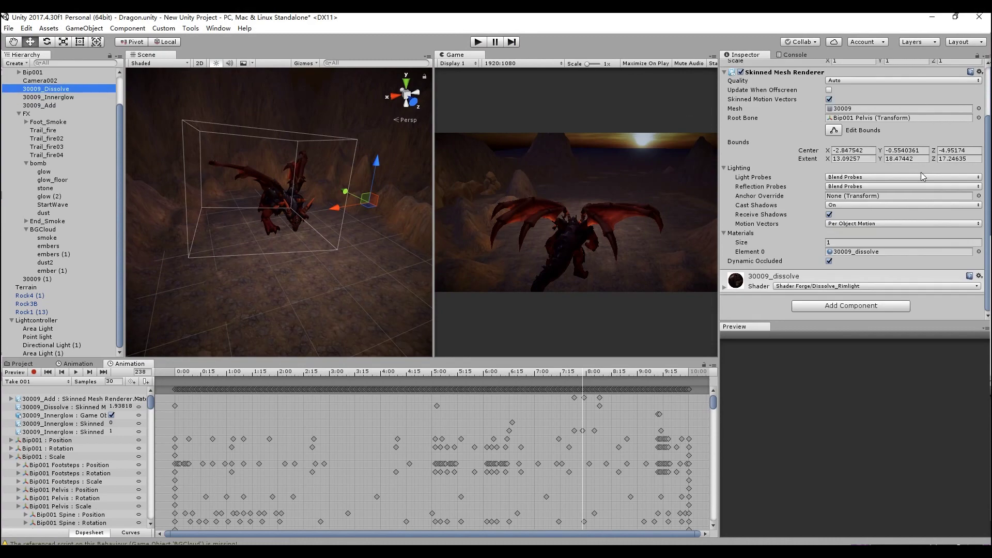
pyautogui.click(724, 288)
pyautogui.scroll(-4, 753, 262)
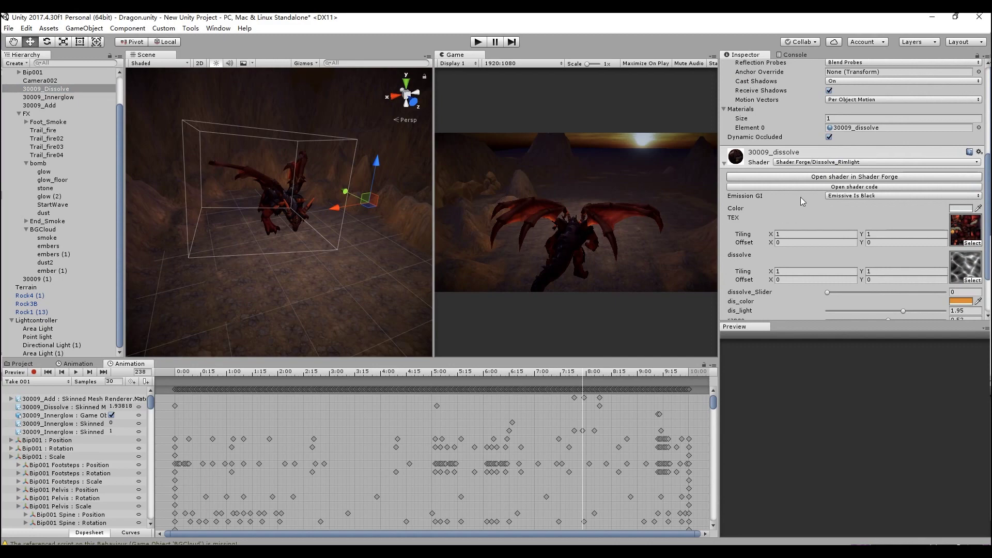
pyautogui.scroll(-2, 801, 196)
pyautogui.scroll(7, 802, 195)
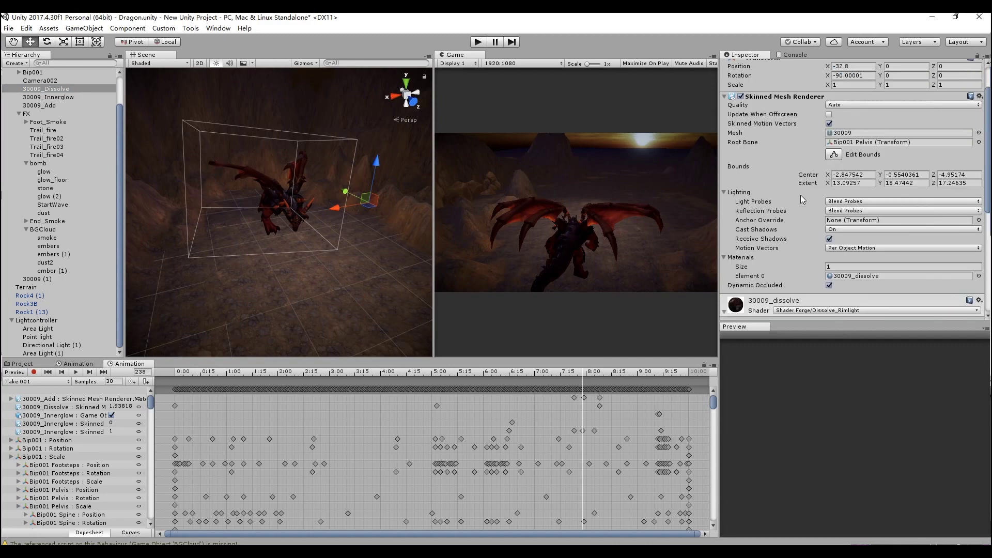
pyautogui.click(480, 43)
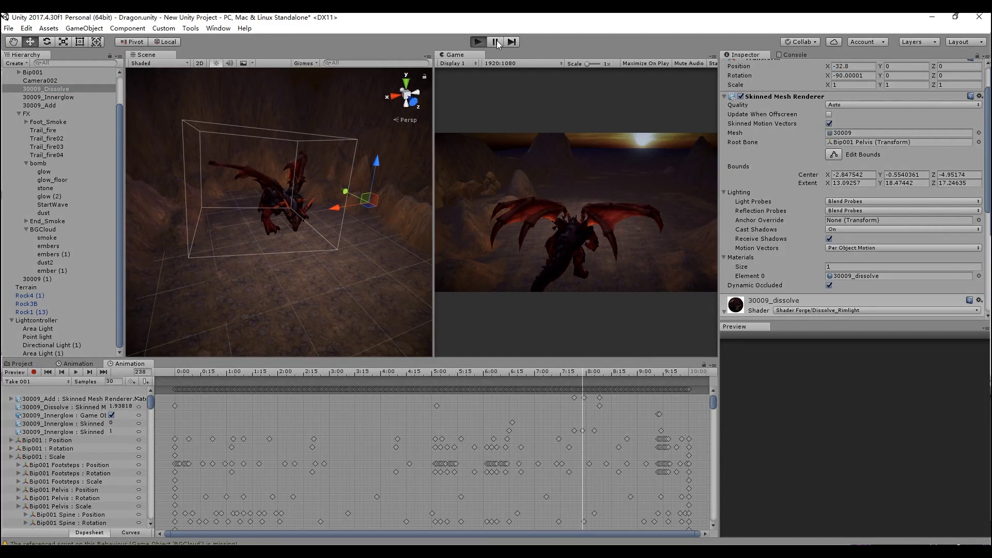